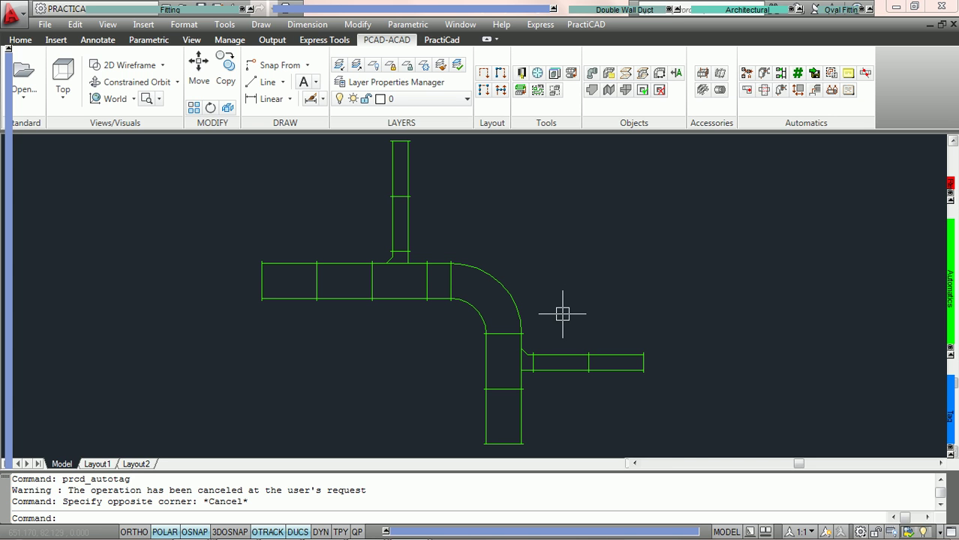
- Start automatic tagging and choose the custom PractiCAD tag Length Tag Rect Duct as the tag to place
click(849, 74)
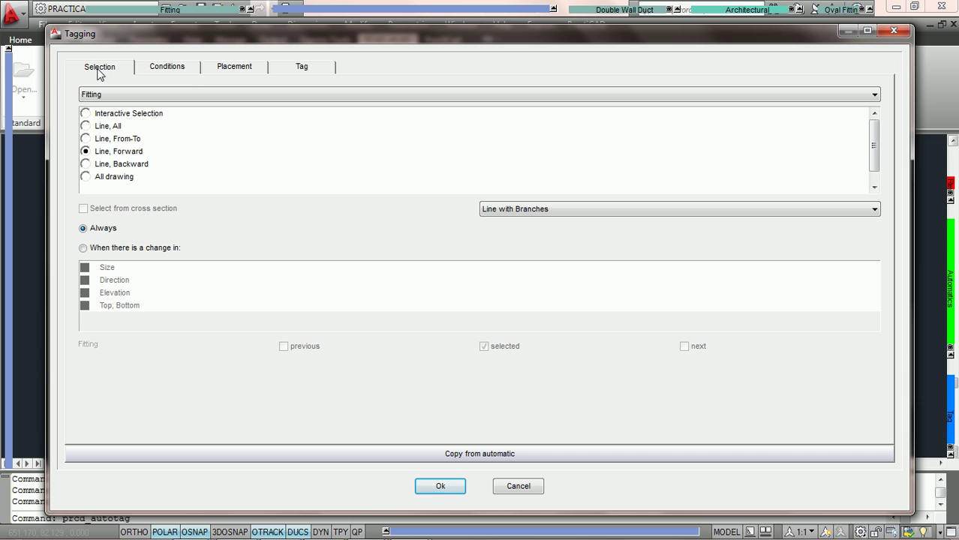
click(305, 69)
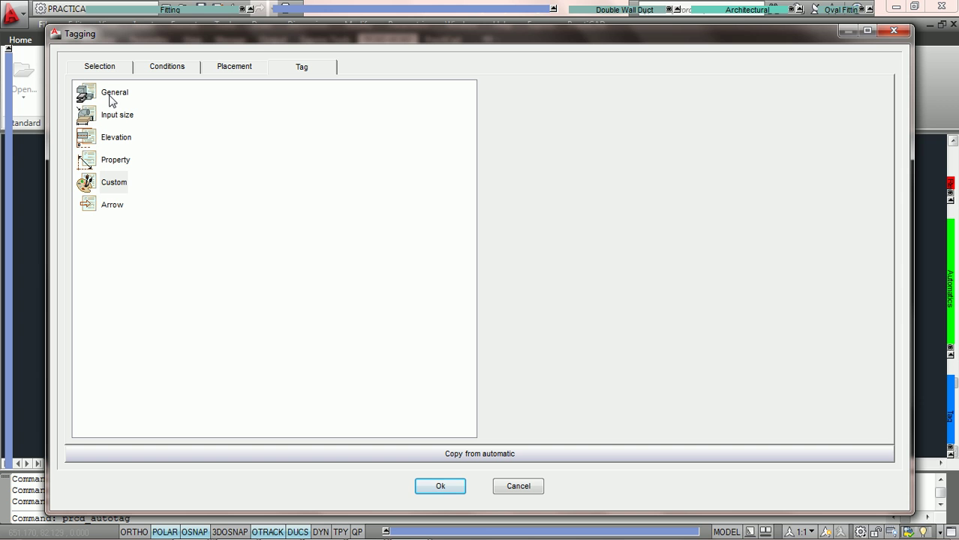
double_click(114, 184)
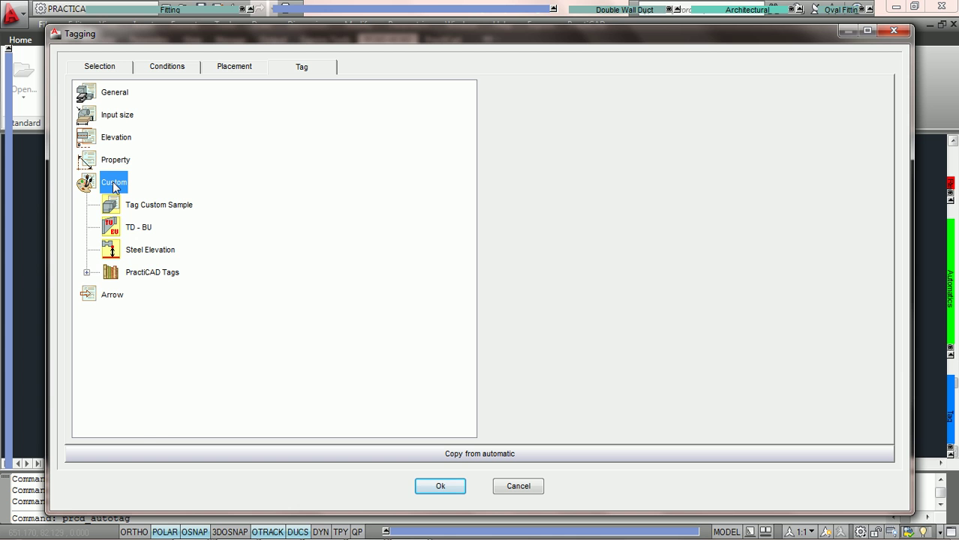
click(86, 273)
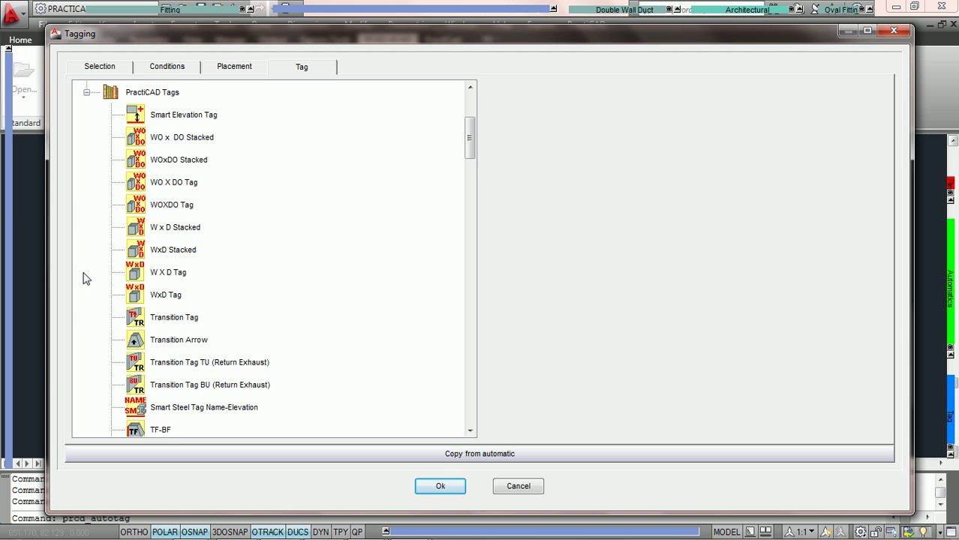
scroll(208, 227, down, 2)
scroll(214, 228, down, 2)
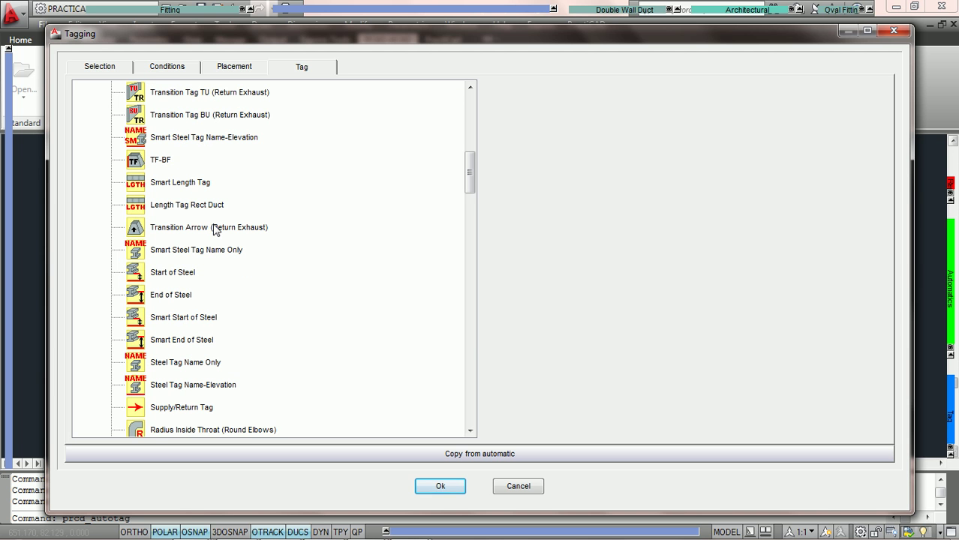
click(174, 211)
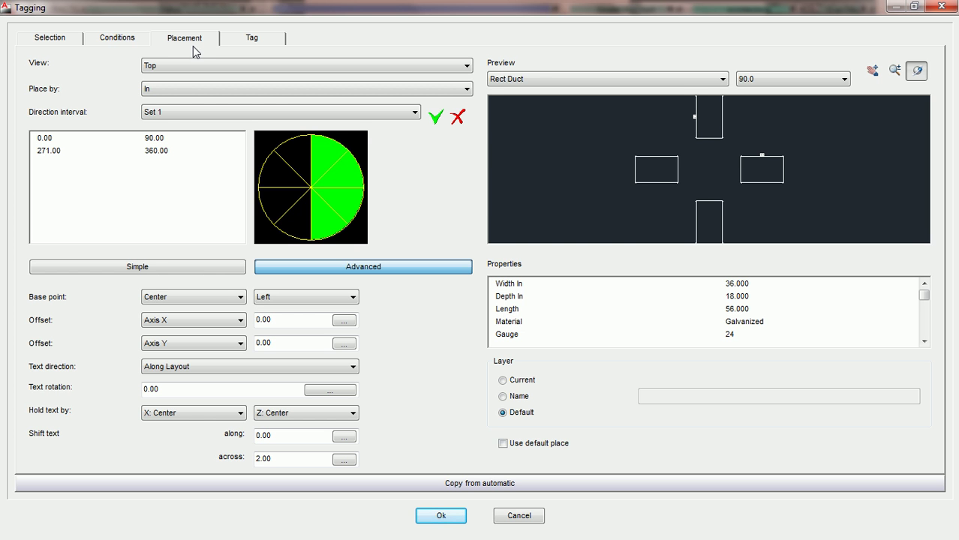
- Review the chosen tag, the fitting selection method and the rectangular fitting types set in the tagging conditions
click(251, 37)
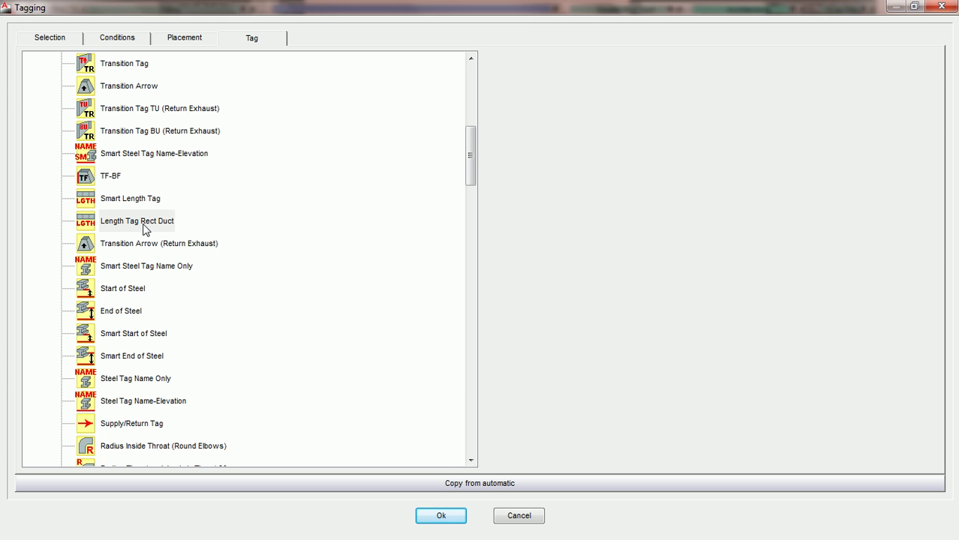
click(51, 39)
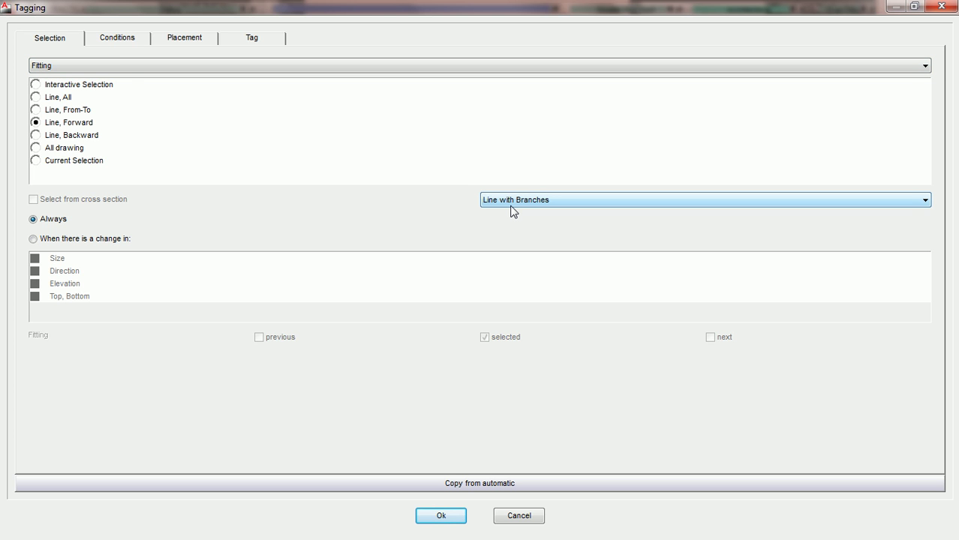
click(117, 38)
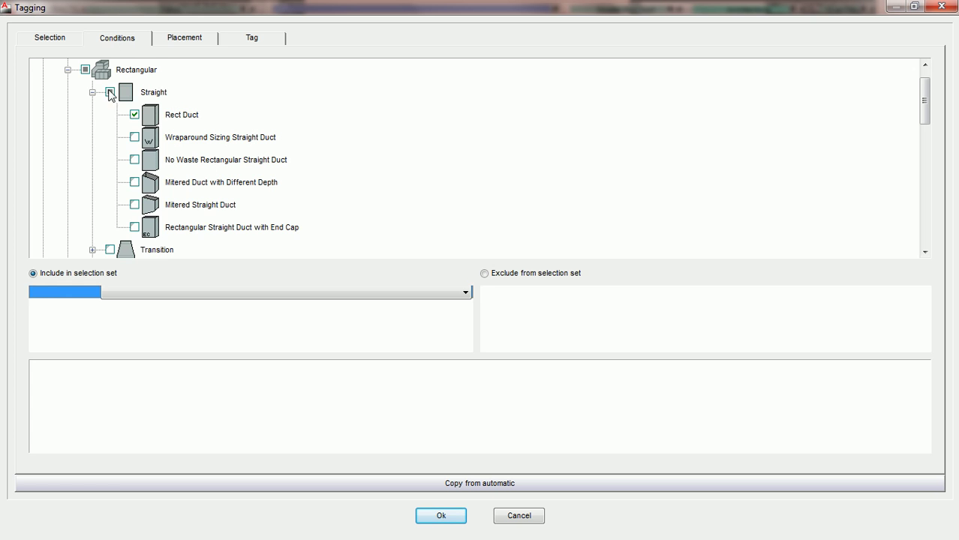
click(67, 70)
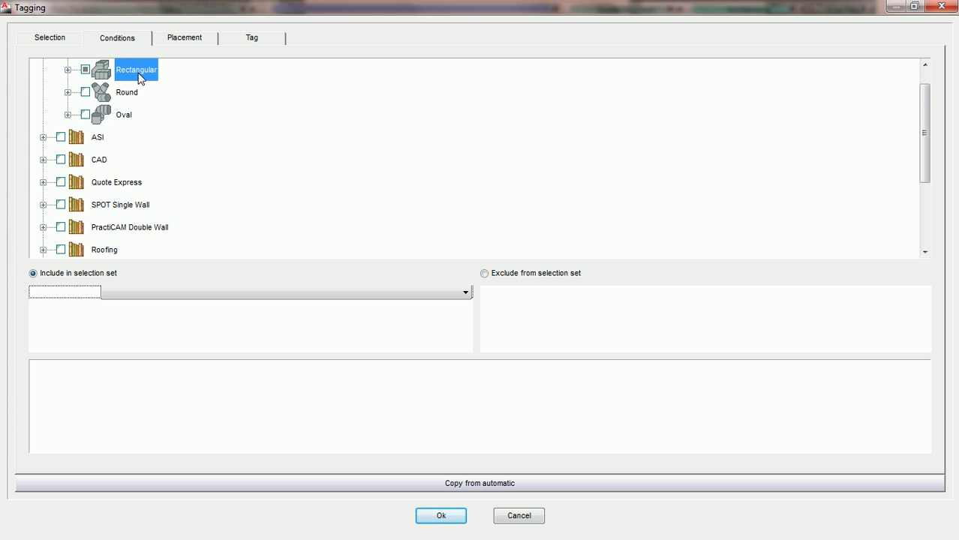
- Check which fittings the placement preview offers and compare them with the fitting types included in the conditions
click(195, 41)
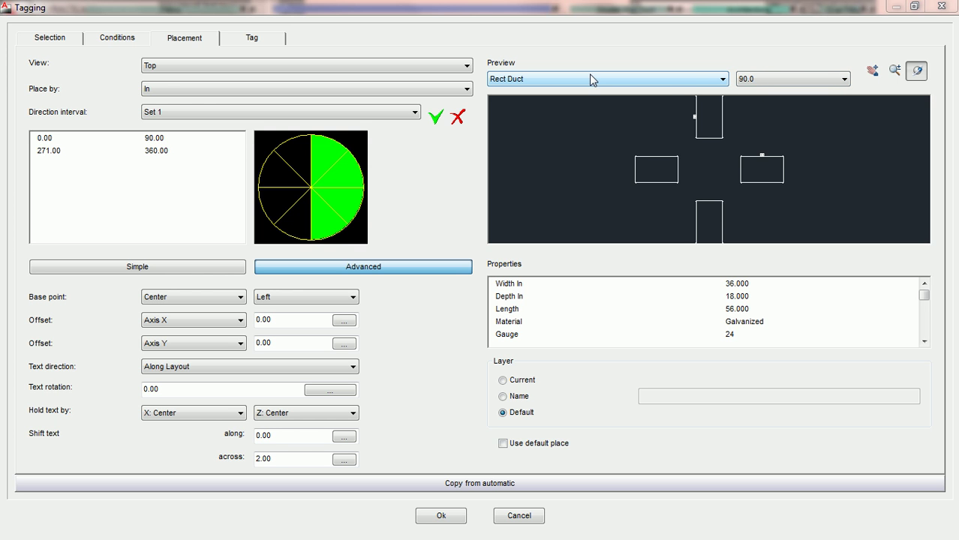
click(714, 81)
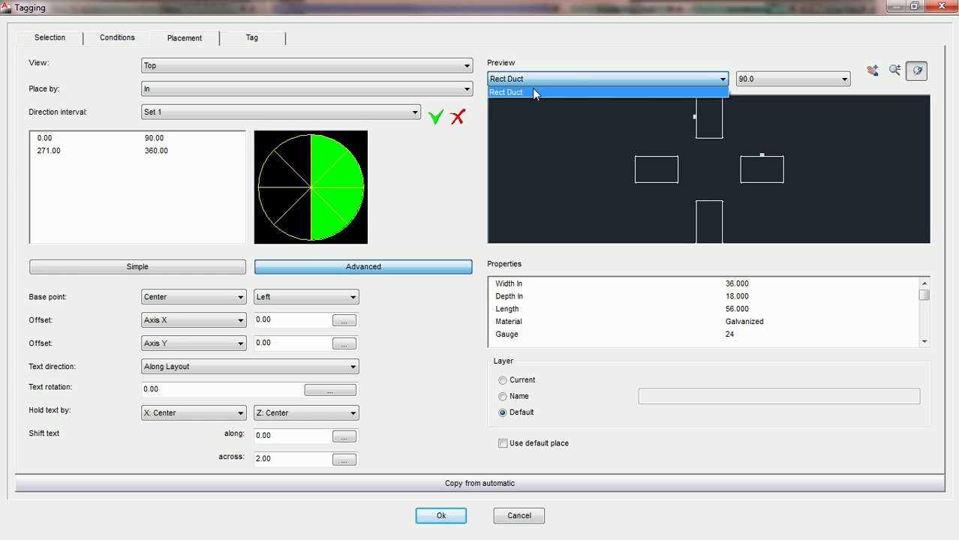
click(569, 80)
click(615, 76)
click(664, 90)
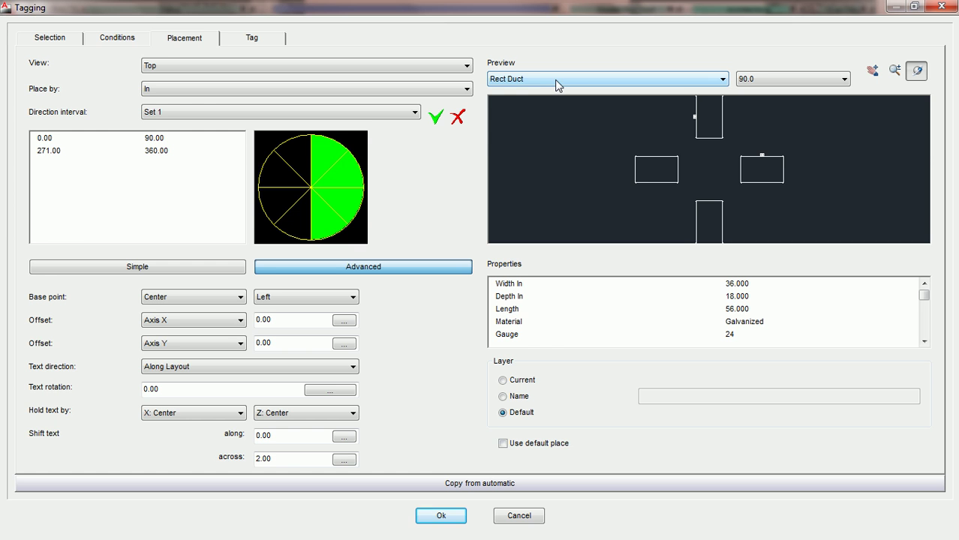
click(117, 39)
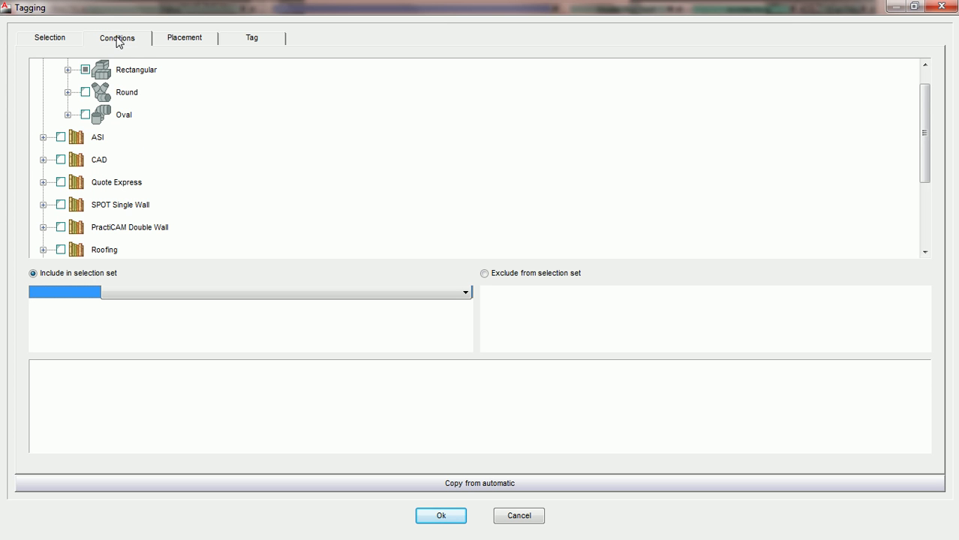
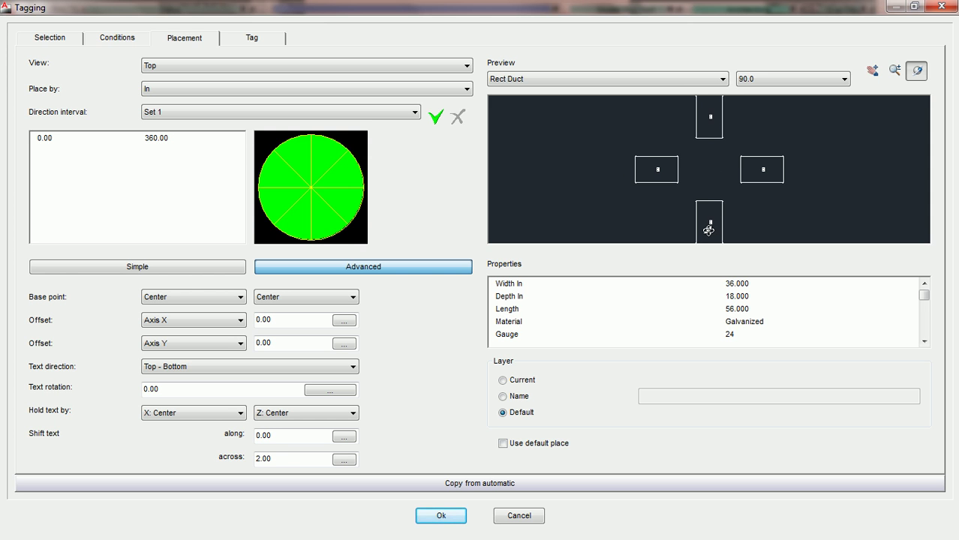
- Set the placement preview's angle increment to 45.0 for the Rect Duct fitting
click(831, 82)
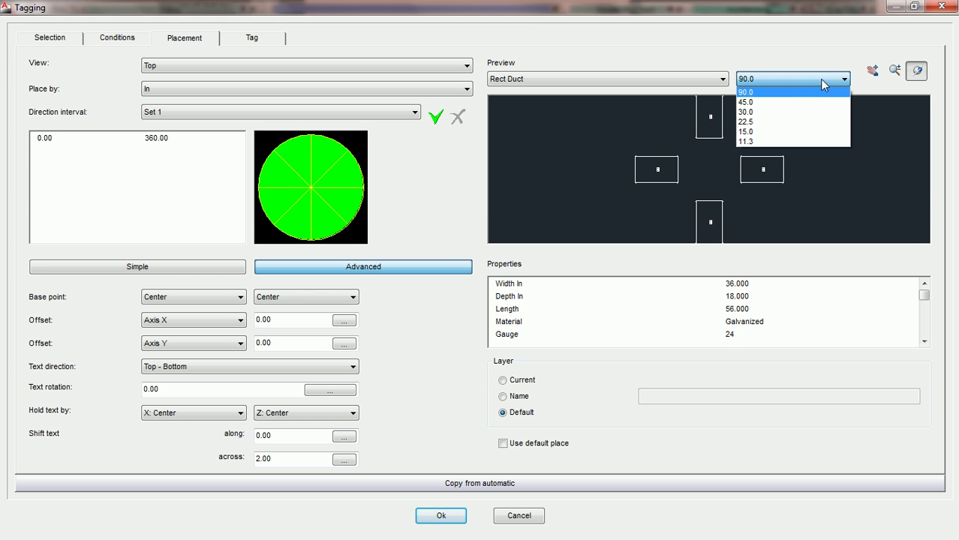
click(789, 110)
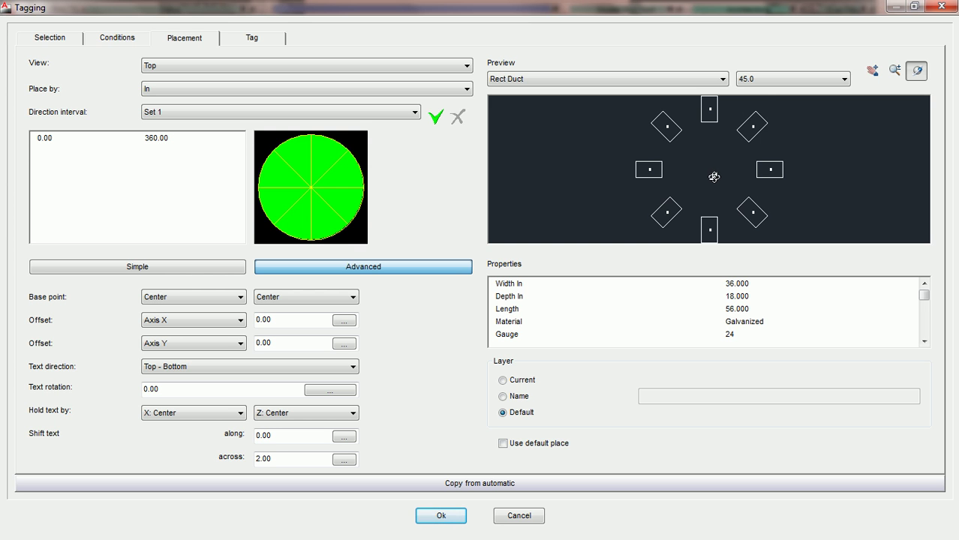
click(753, 81)
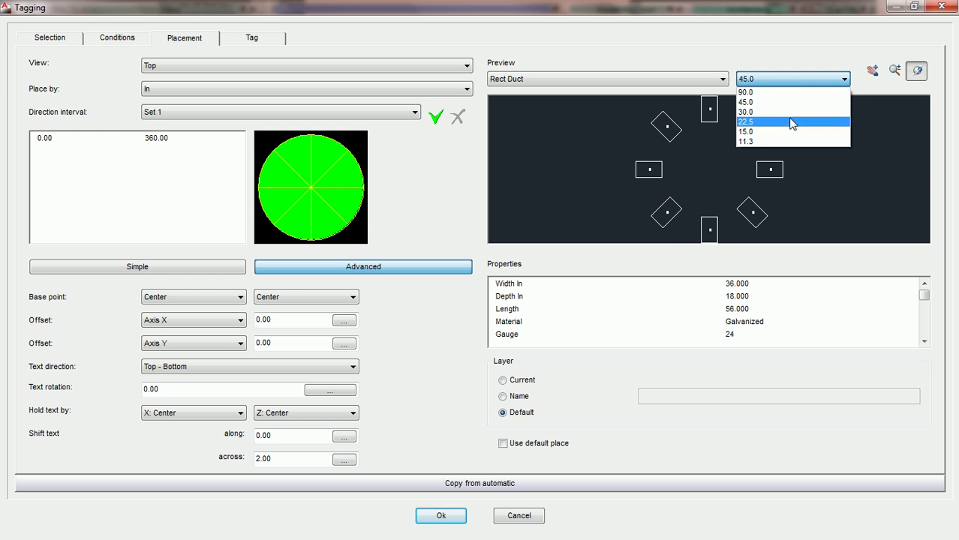
click(747, 102)
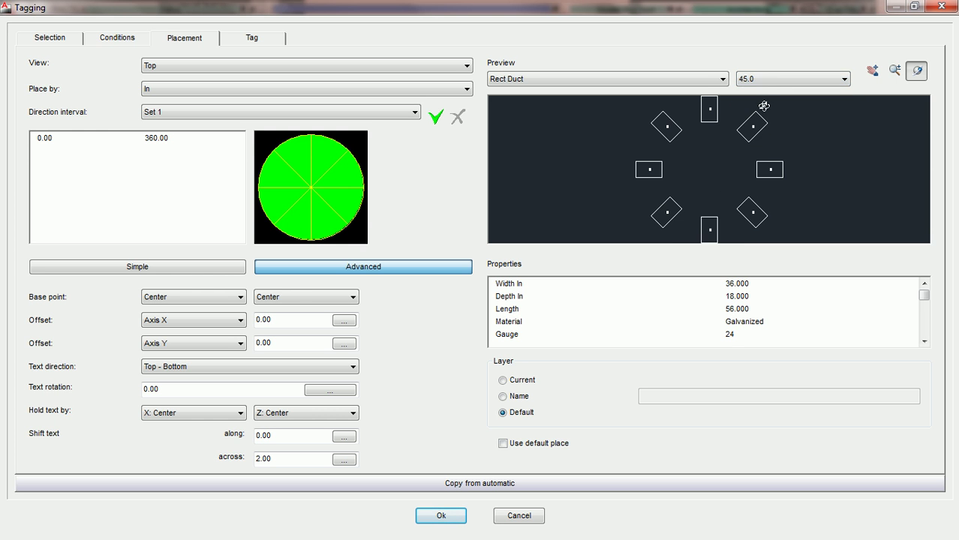
click(761, 79)
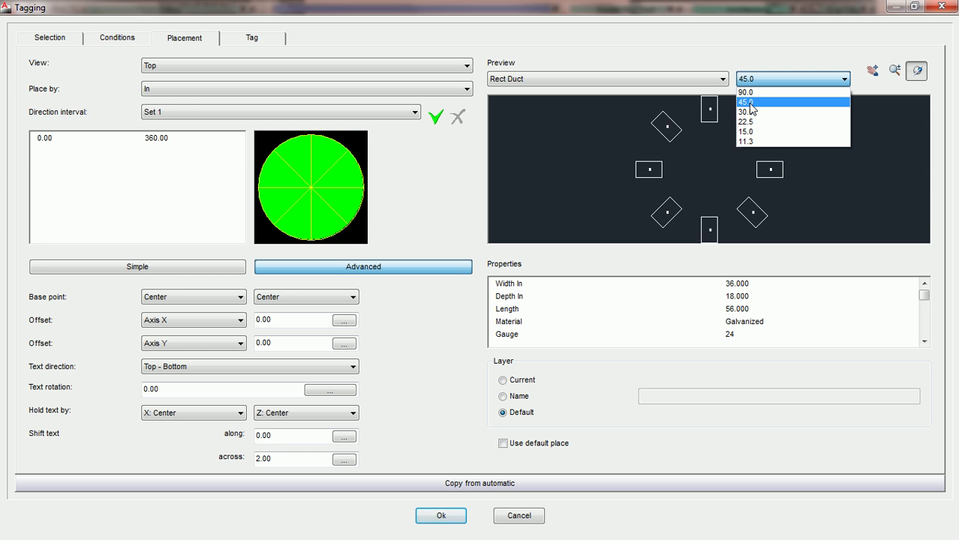
click(750, 102)
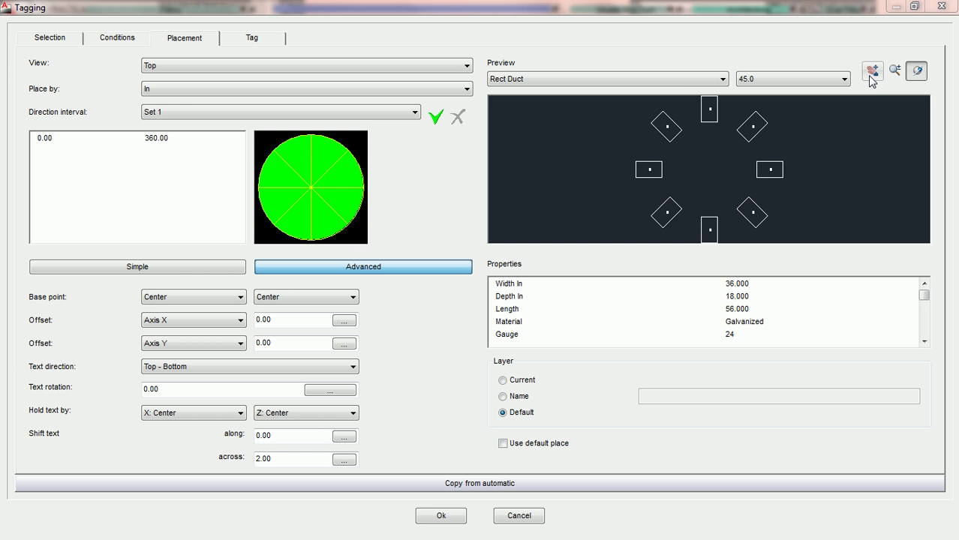
- Examine the tag on the previewed ducts up close and in 3D using the preview's zoom, pan and orbit tools
click(895, 73)
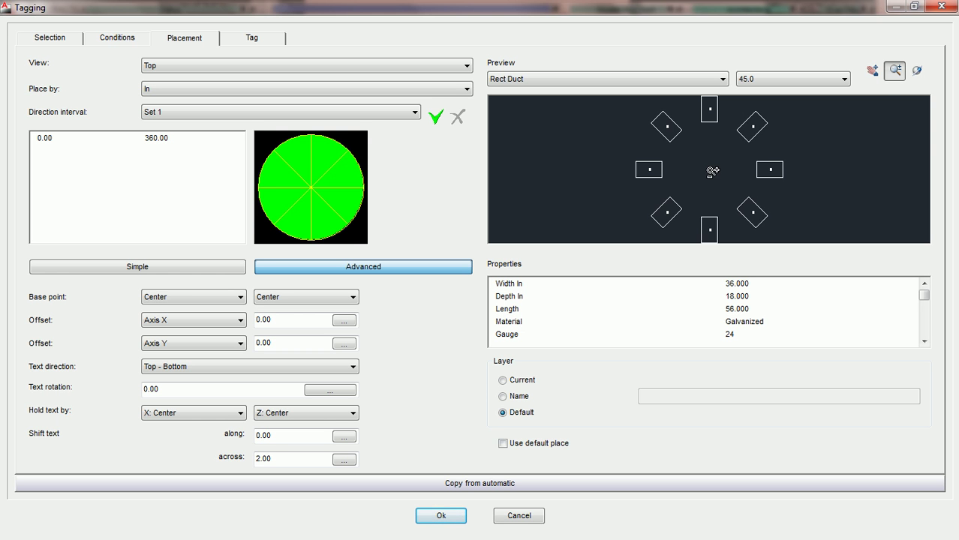
scroll(713, 169, down, 2)
middle_drag(713, 168, 688, 176)
scroll(687, 174, up, 3)
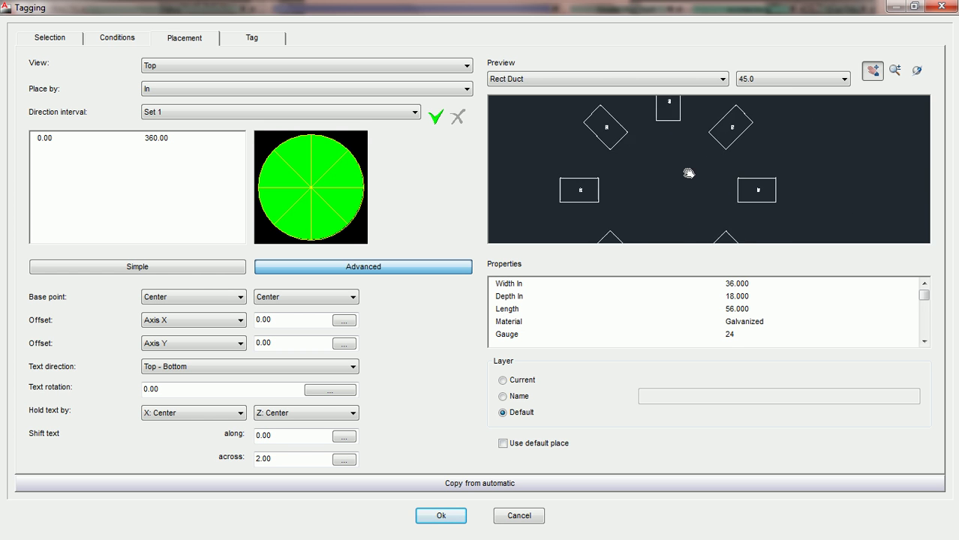
drag(815, 188, 659, 110)
drag(726, 201, 722, 197)
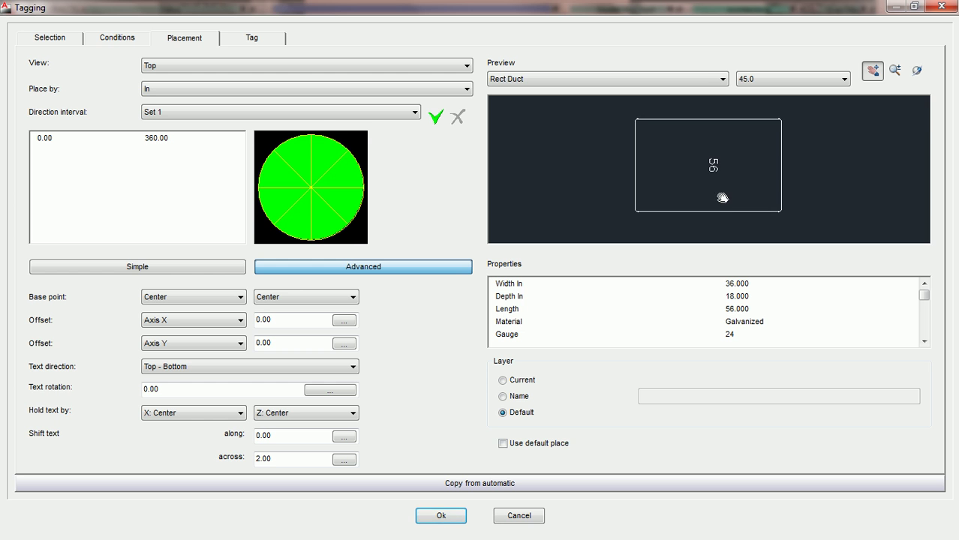
click(914, 81)
drag(699, 215, 715, 188)
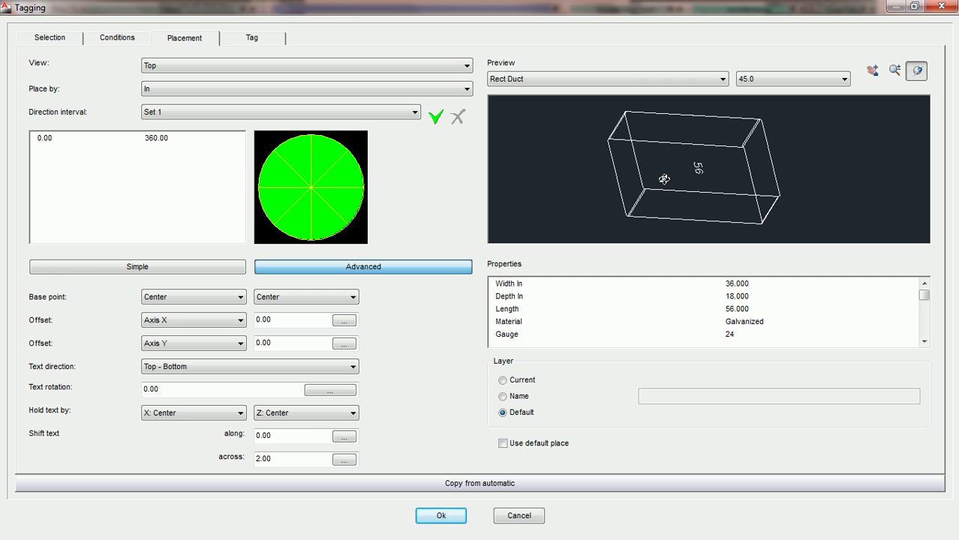
scroll(663, 179, down, 3)
scroll(663, 179, down, 3)
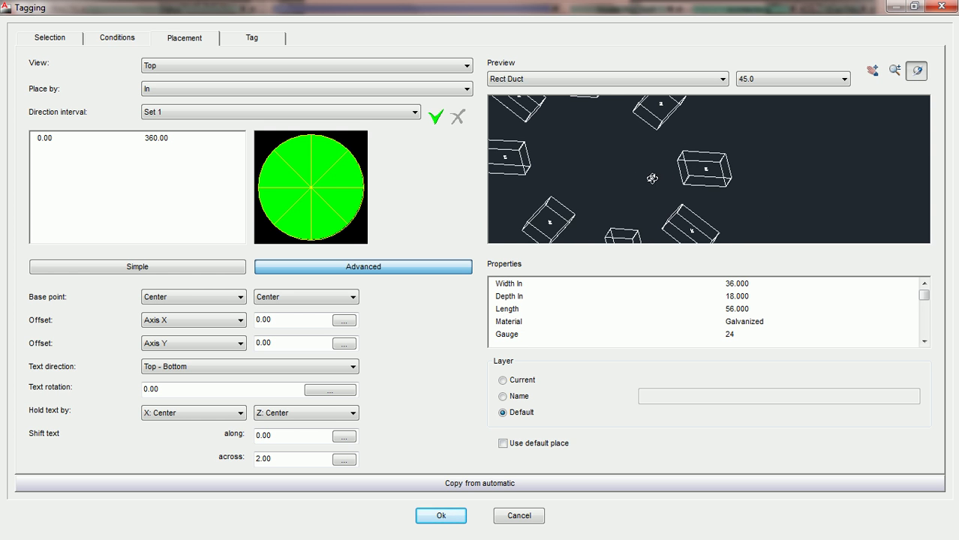
drag(663, 179, 738, 183)
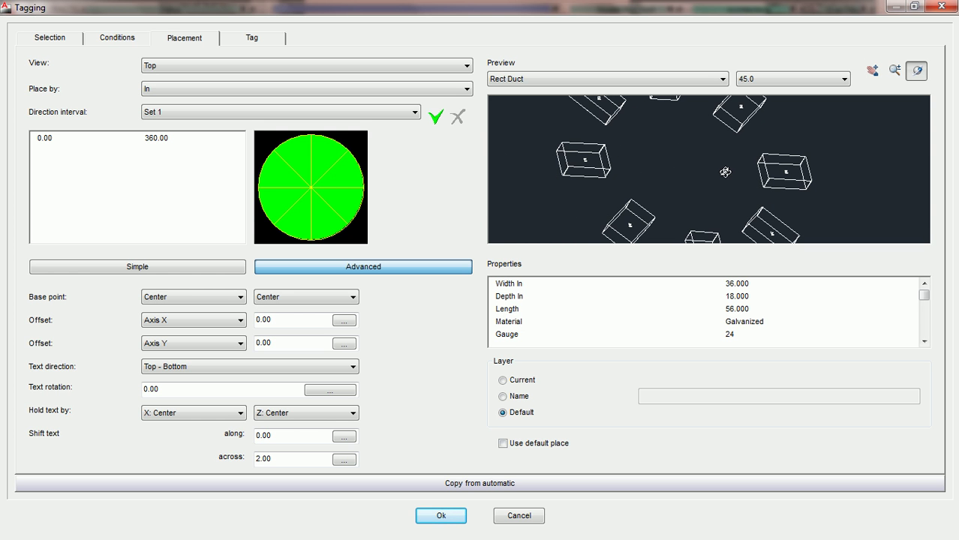
- Reset the placement preview to its flat view by leaving and reopening the placement settings
click(256, 39)
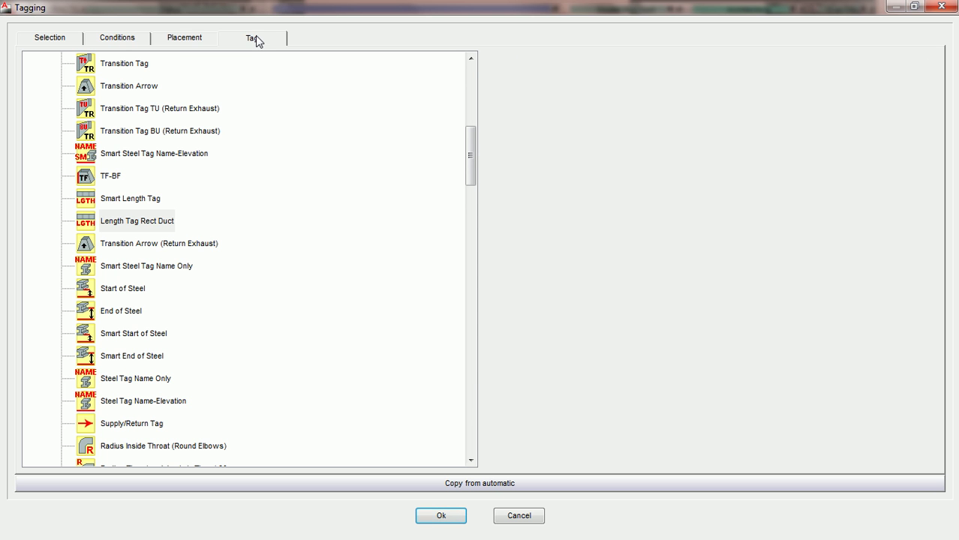
click(187, 38)
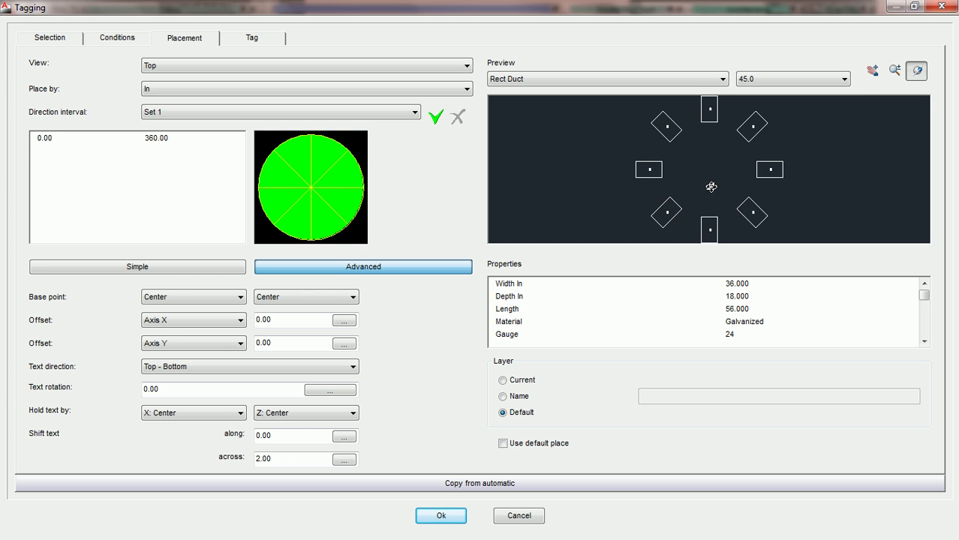
scroll(711, 187, up, 1)
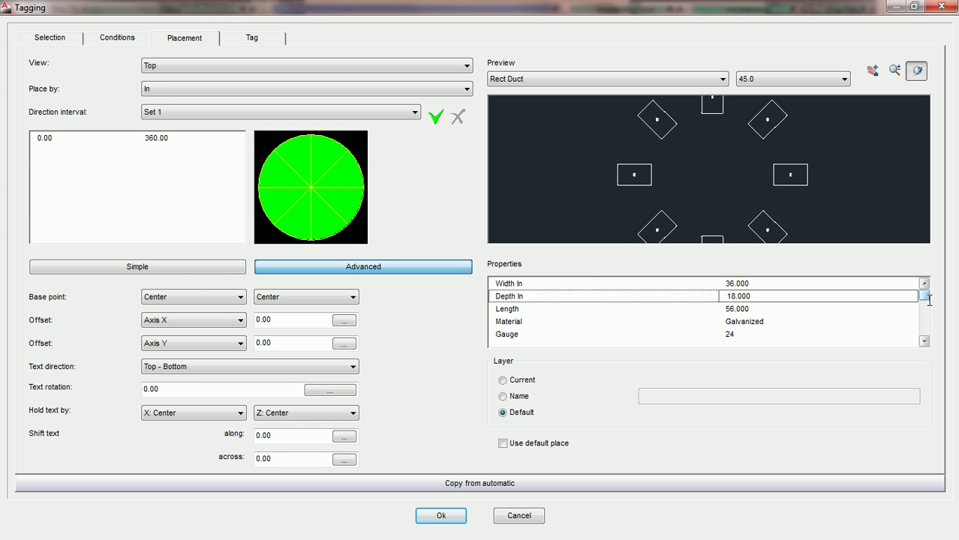
- Look through the preview duct's properties and set its Width In to 22
mouse_move(924, 295)
mouse_down()
mouse_move(924, 323)
mouse_move(924, 295)
mouse_up()
scroll(924, 300, down, 3)
scroll(924, 299, up, 3)
click(758, 283)
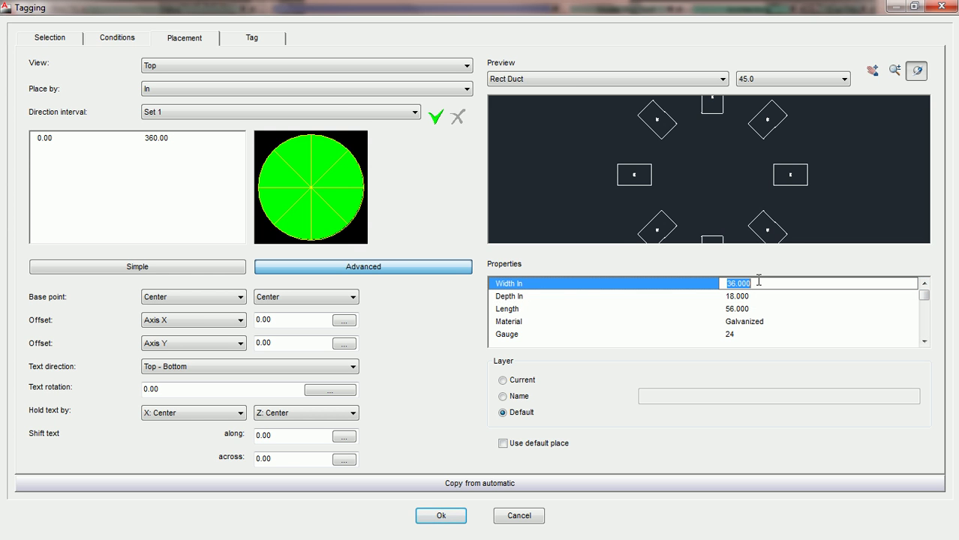
text(22)
key(Tab)
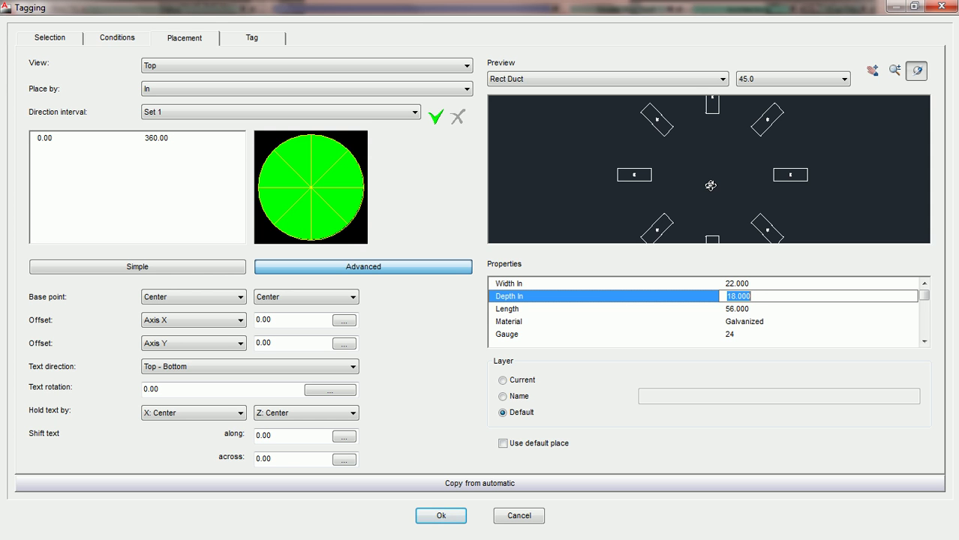
- Set the tag placement view to Current and check the other available view options
click(450, 65)
click(447, 78)
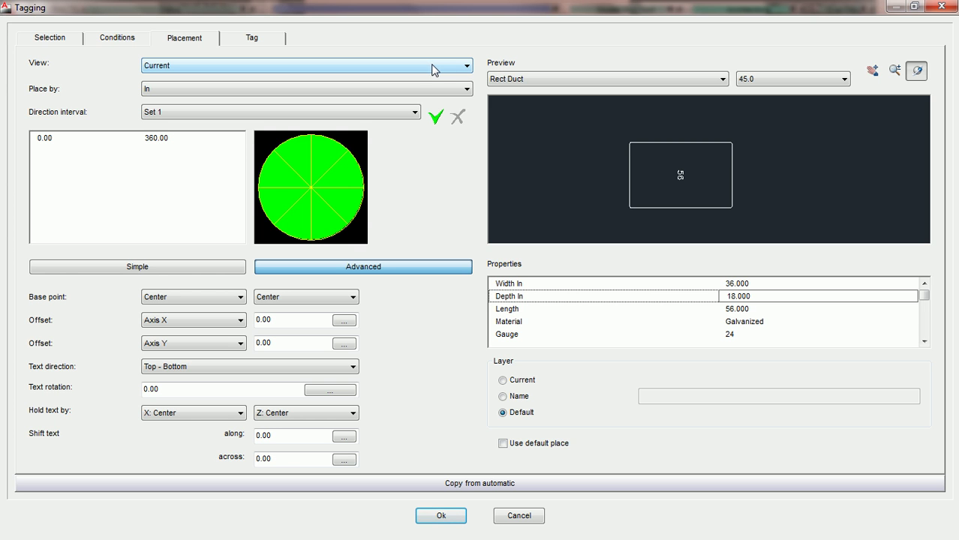
click(453, 66)
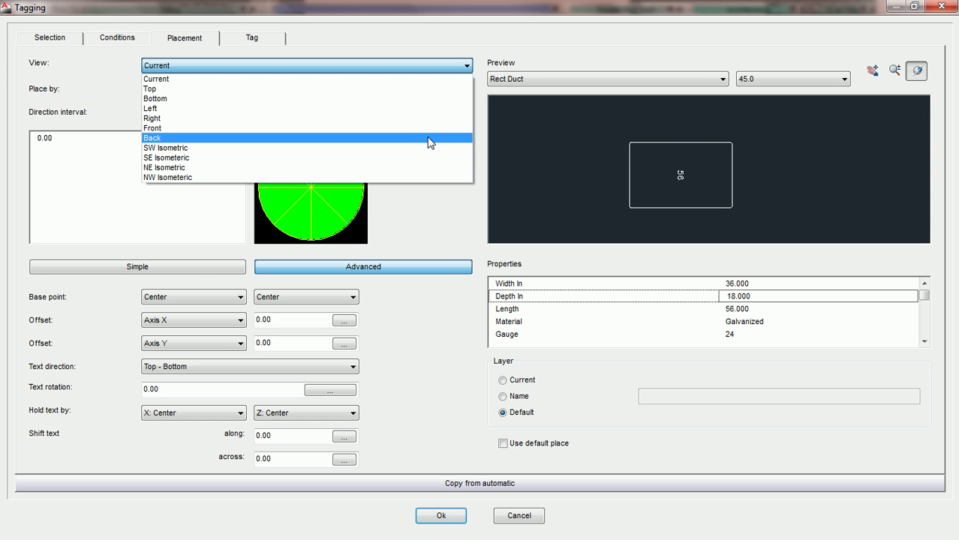
click(435, 78)
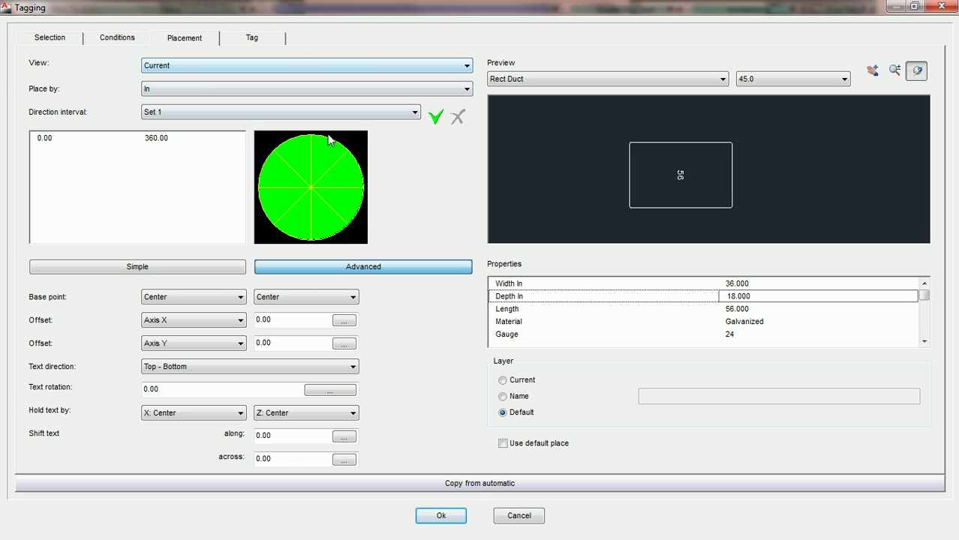
- Accept the tagging settings with the Current view, tag the line from the front end duct, and check the placed length tags
click(441, 517)
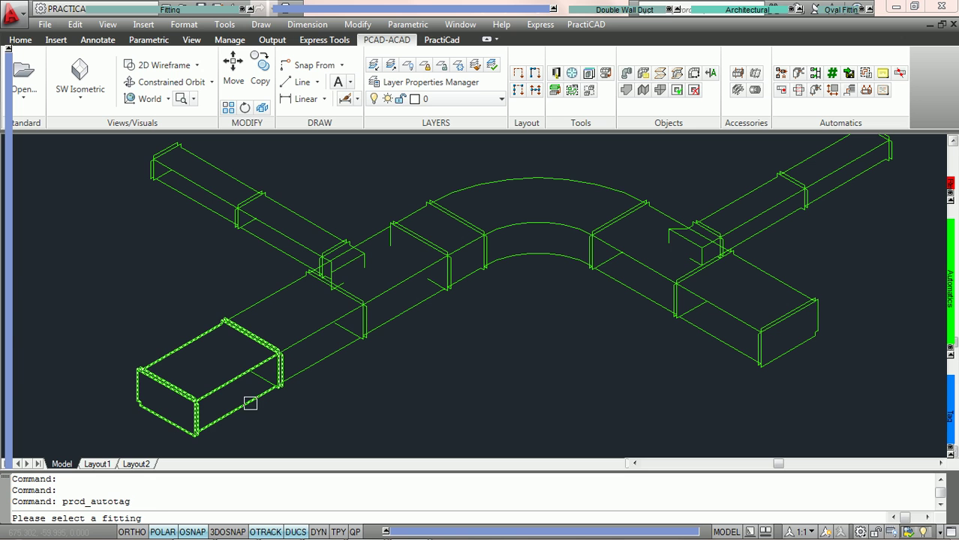
click(250, 403)
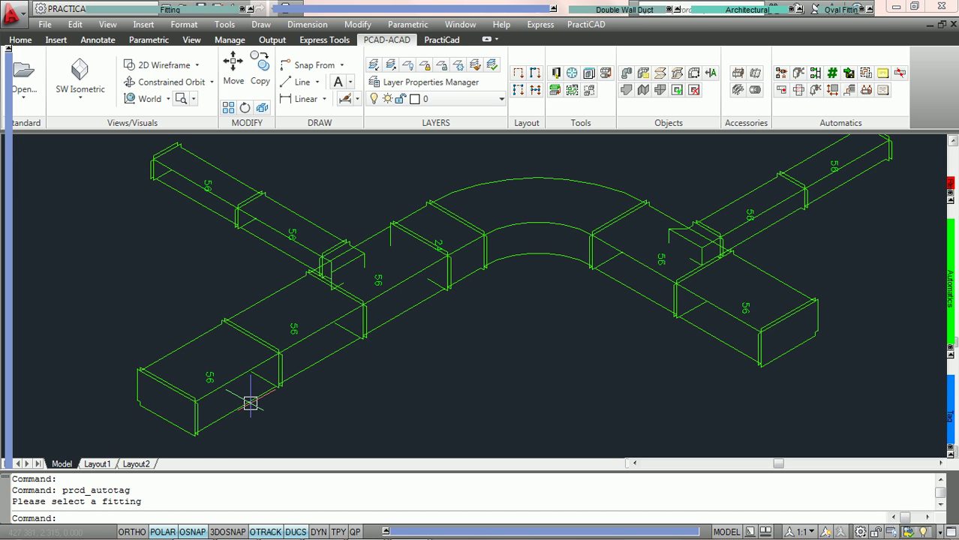
scroll(250, 402, up, 3)
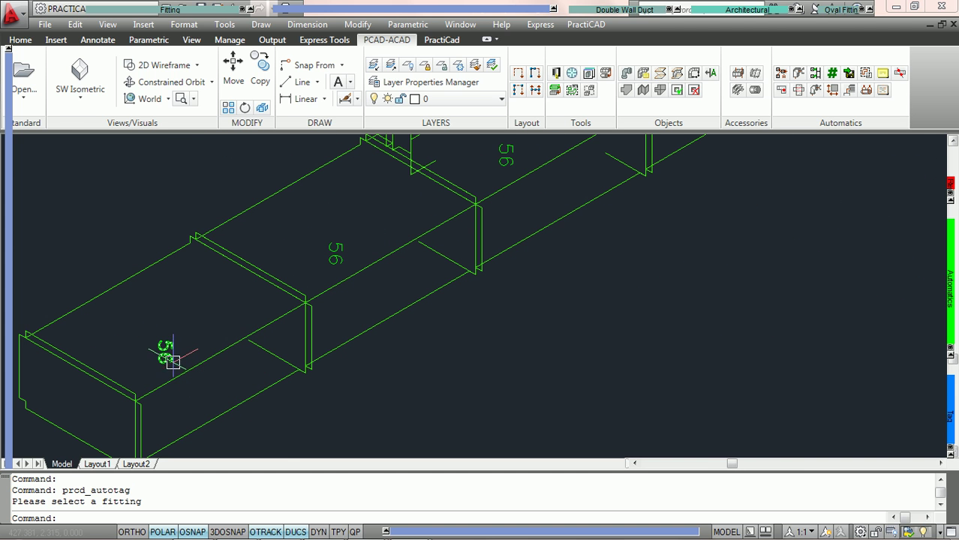
scroll(278, 366, down, 2)
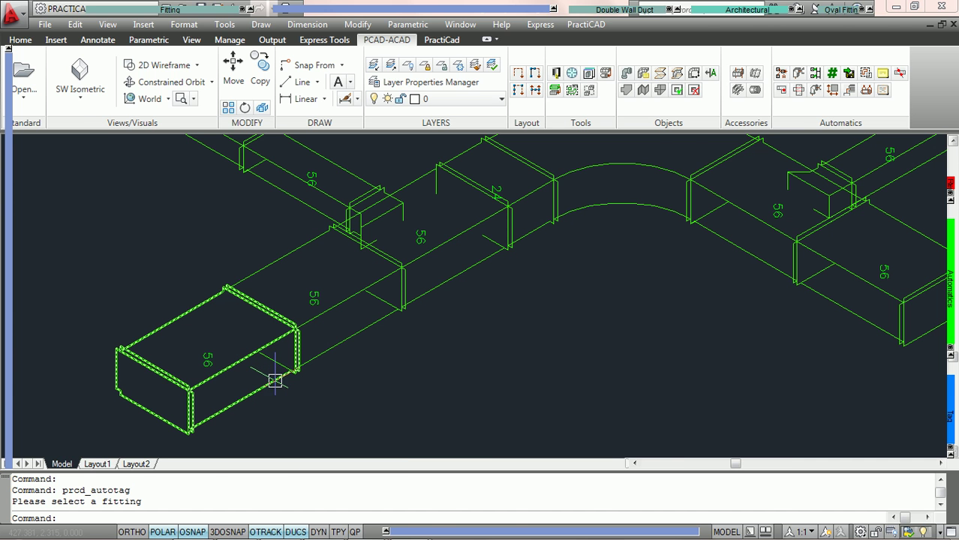
scroll(275, 377, down, 2)
- Switch the drawing to the Top view and examine the orientation of the length tags on the ducts
click(84, 103)
click(85, 120)
scroll(403, 285, up, 10)
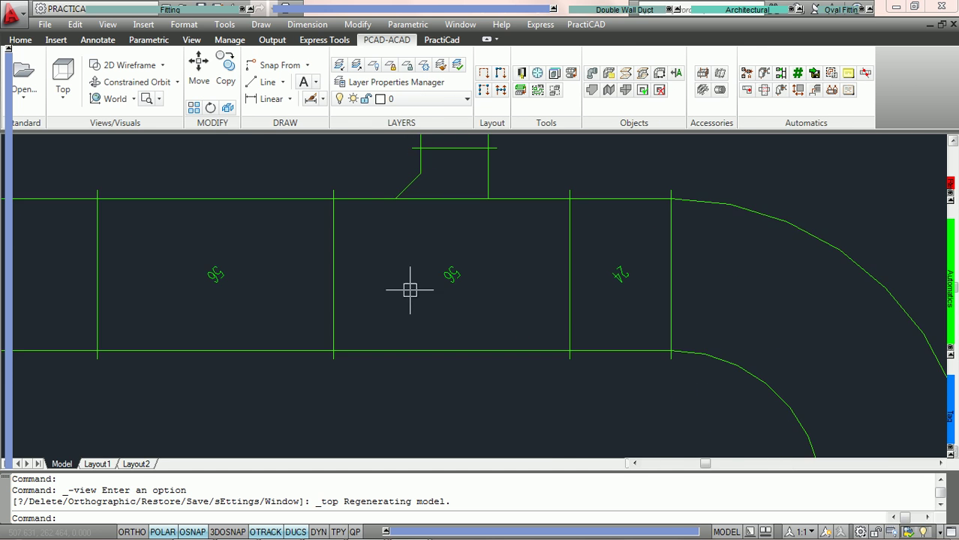
scroll(584, 263, down, 5)
scroll(583, 266, down, 3)
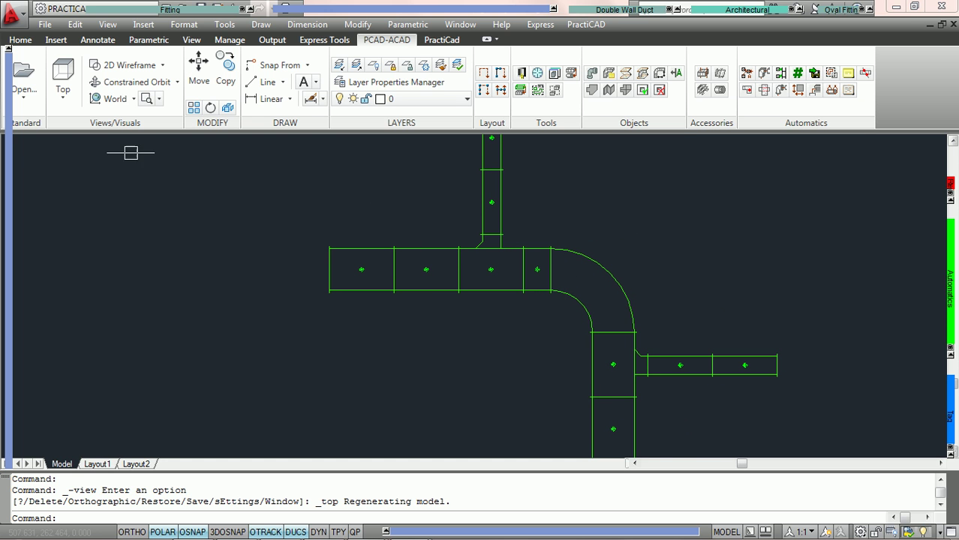
- Return the drawing to the SW Isometric view and erase all the length tags from the duct run
click(63, 101)
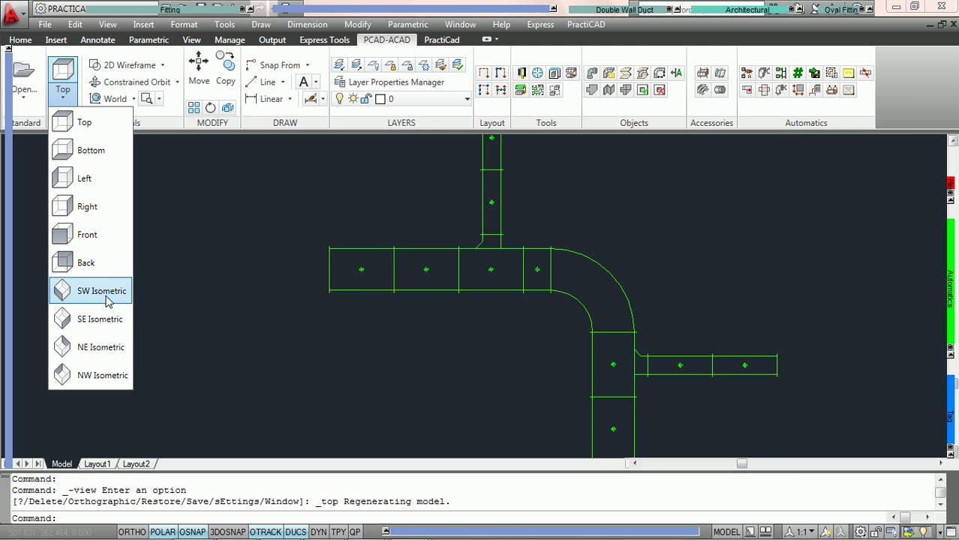
click(120, 229)
scroll(495, 328, up, 5)
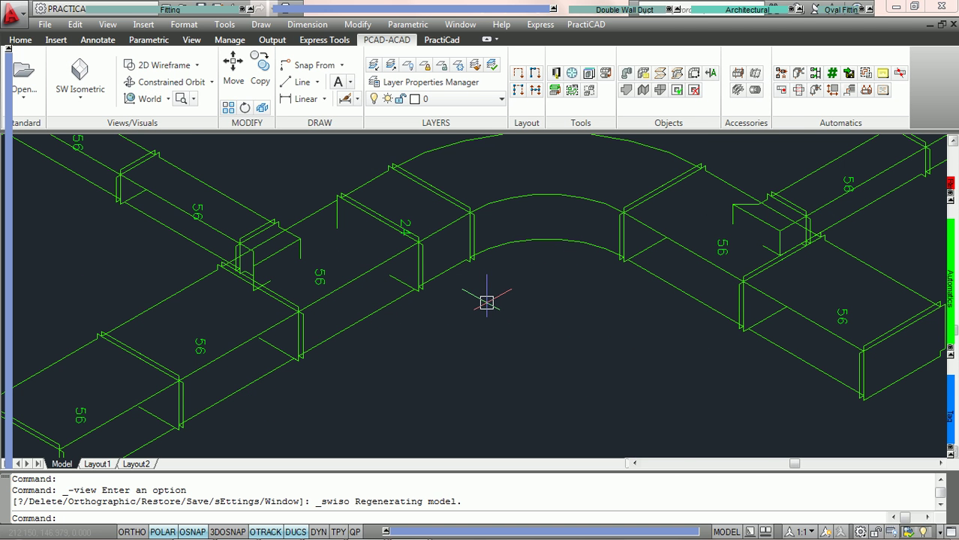
scroll(496, 304, down, 2)
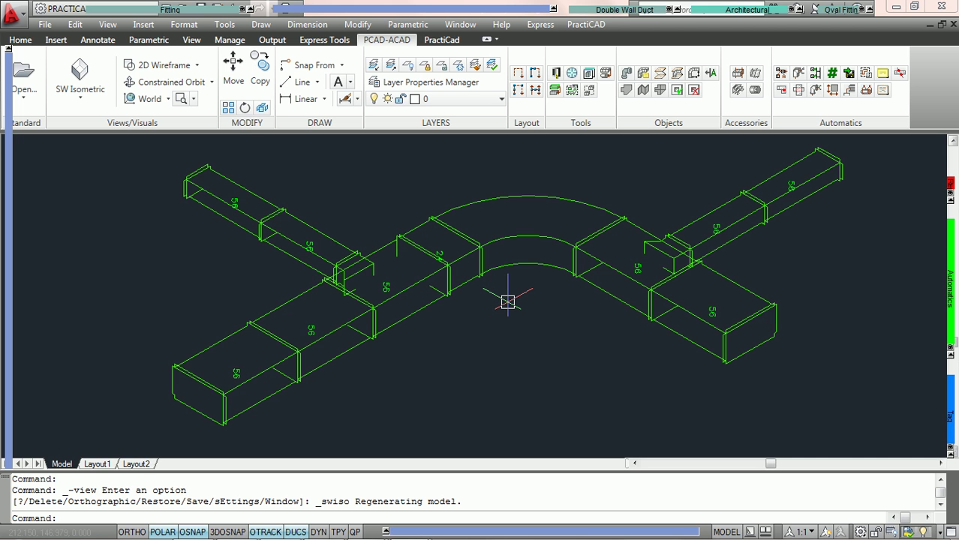
mouse_move(934, 307)
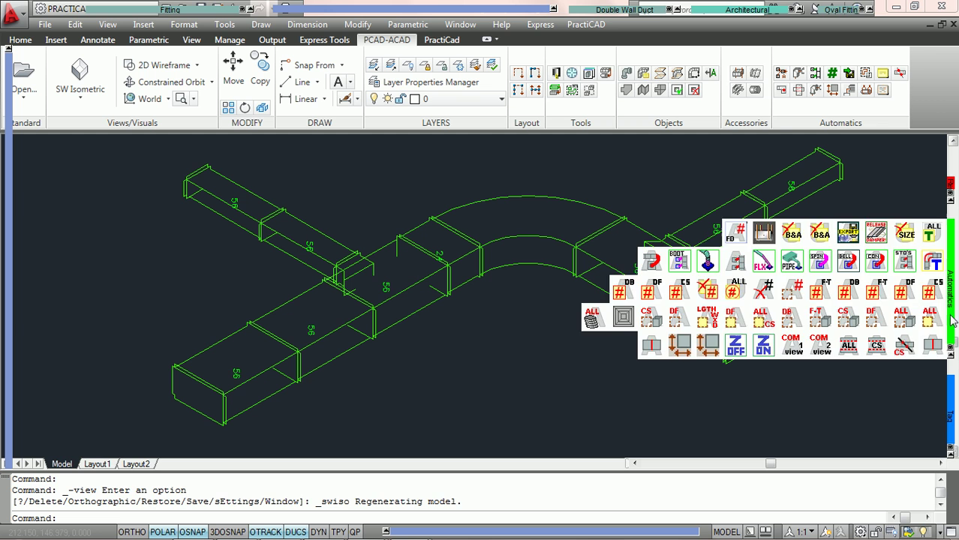
click(840, 331)
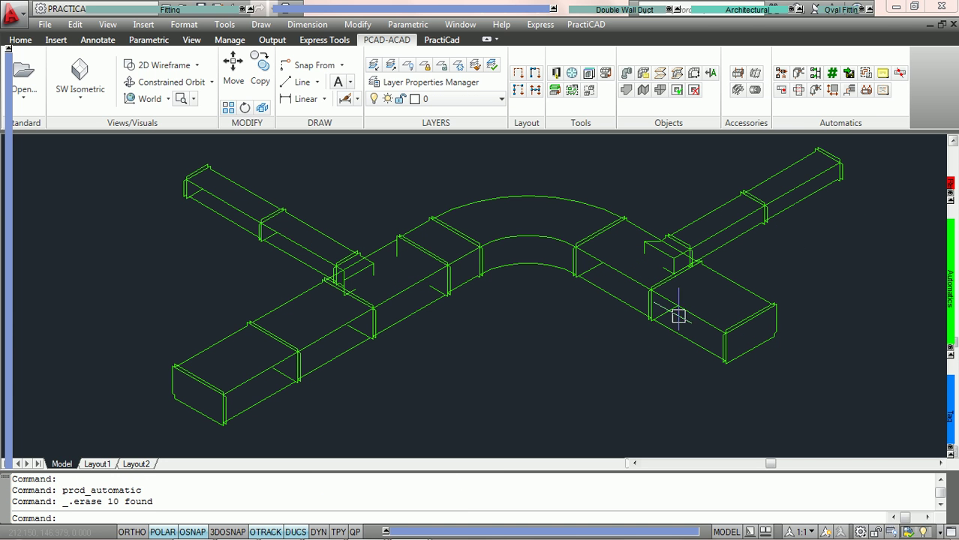
- Set the tag placement view to Top and tag the duct line starting from the front end duct
click(883, 75)
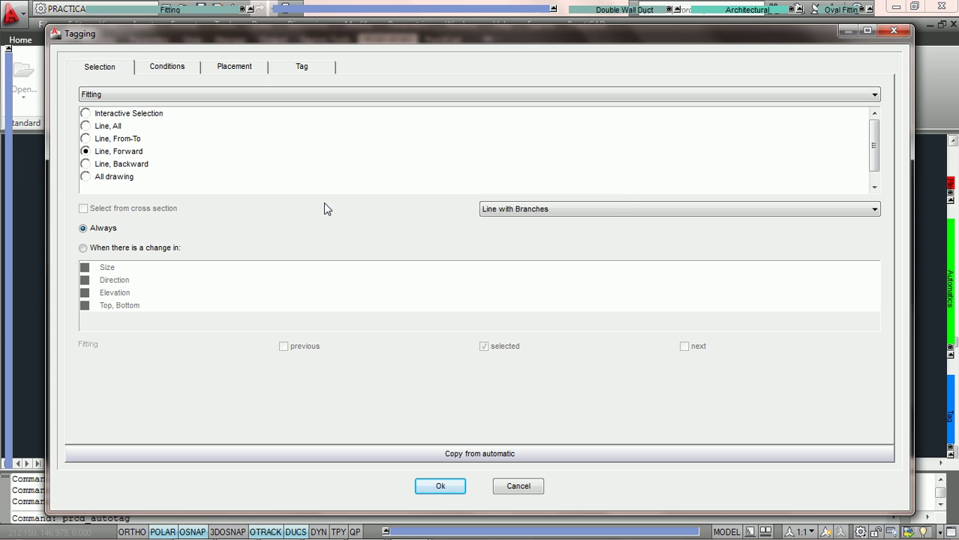
click(234, 67)
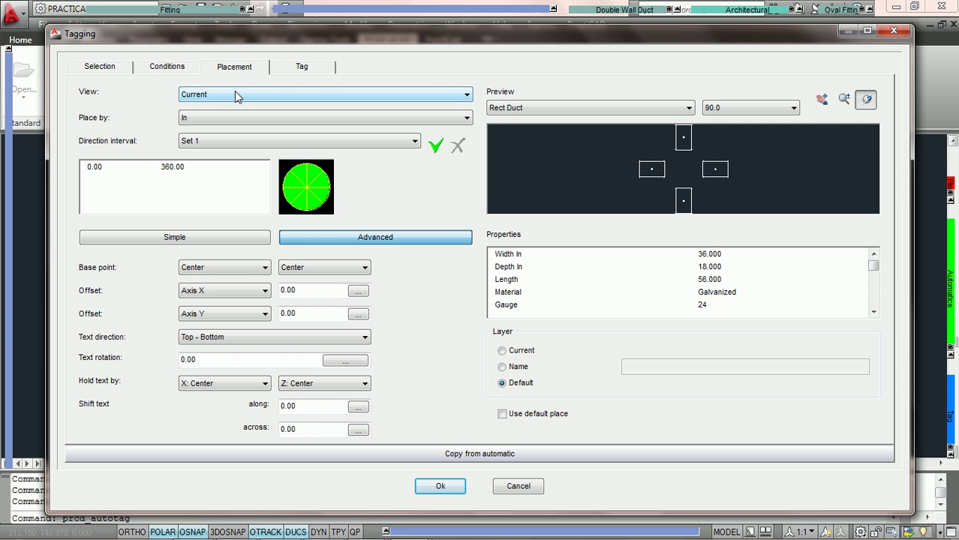
click(235, 93)
click(215, 118)
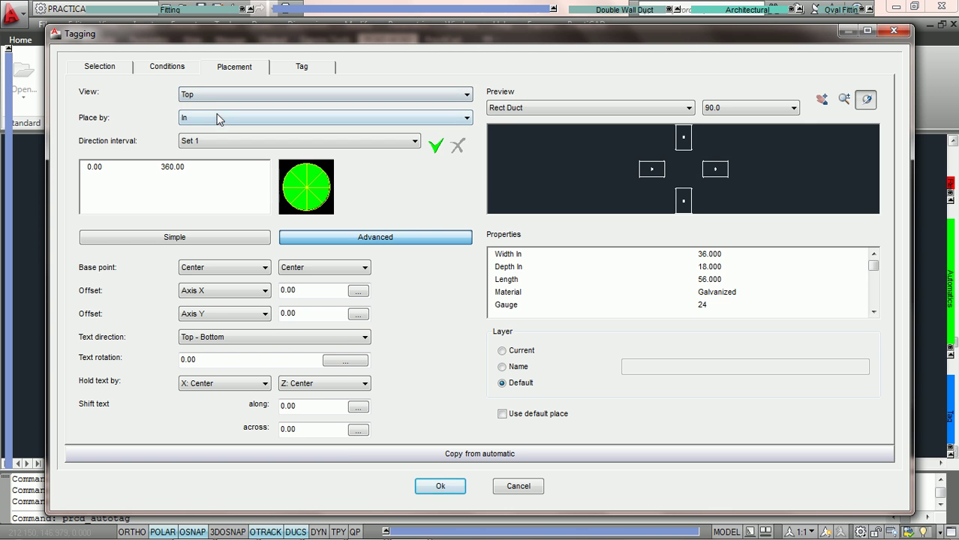
click(438, 487)
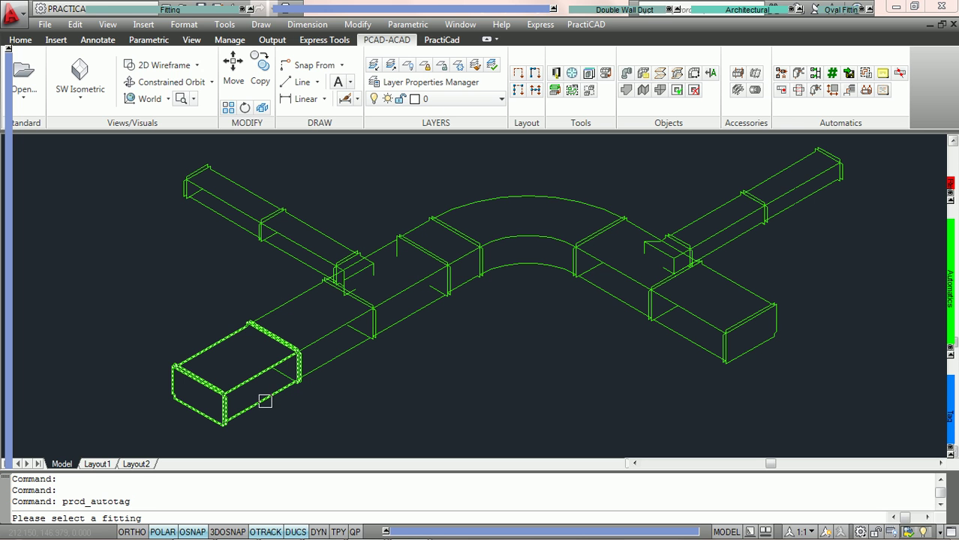
click(265, 400)
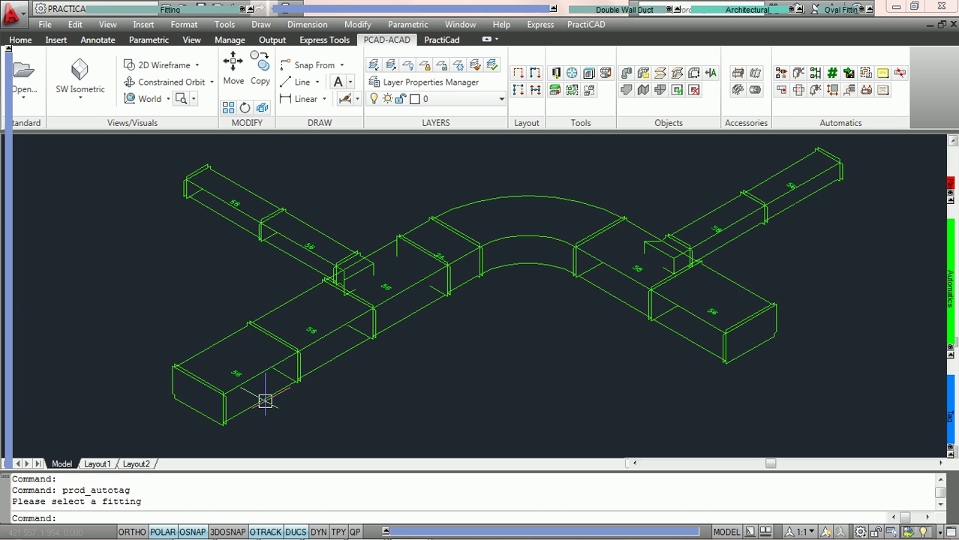
- Examine the new length tags up close in the isometric view and along the duct run in the Top view
scroll(263, 401, up, 6)
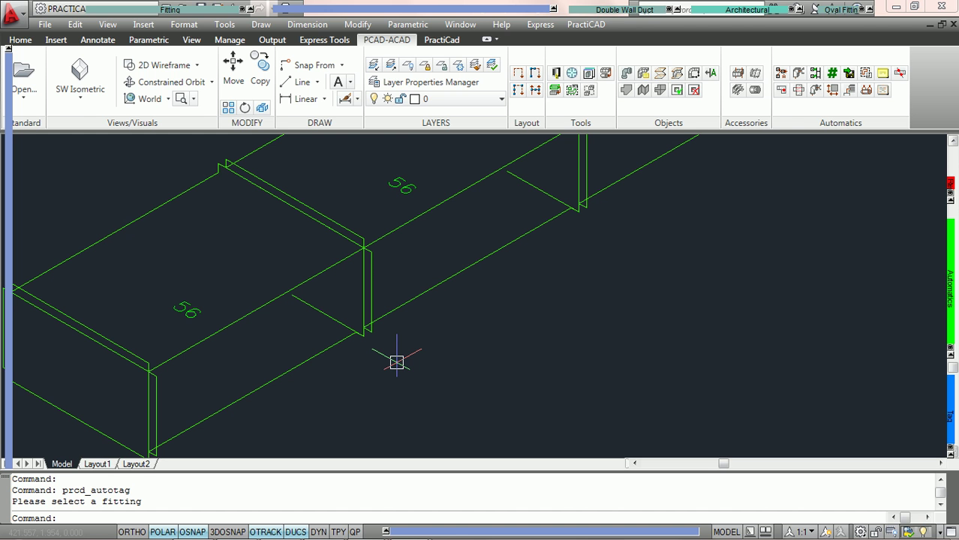
scroll(353, 330, down, 2)
click(80, 96)
click(81, 122)
scroll(353, 303, up, 5)
scroll(349, 297, up, 3)
scroll(406, 279, down, 2)
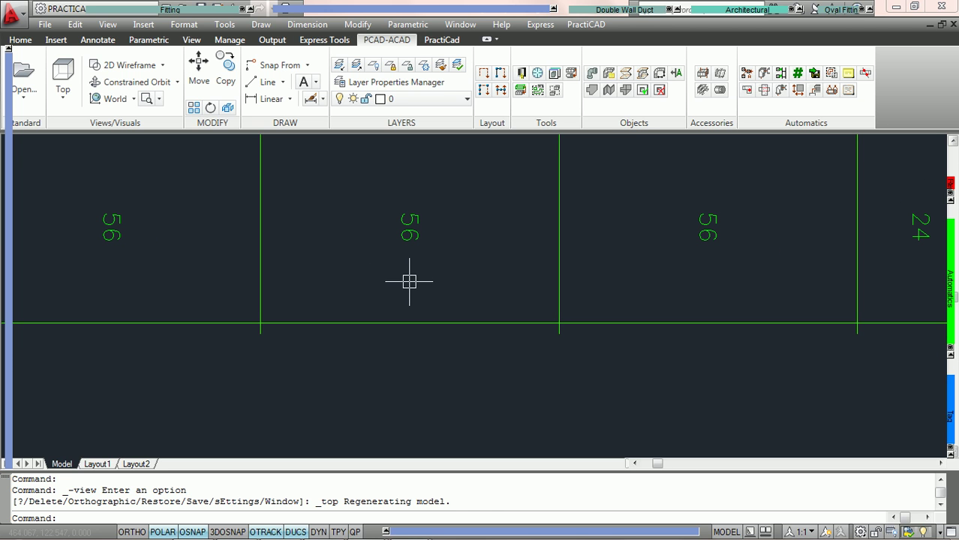
scroll(441, 275, down, 2)
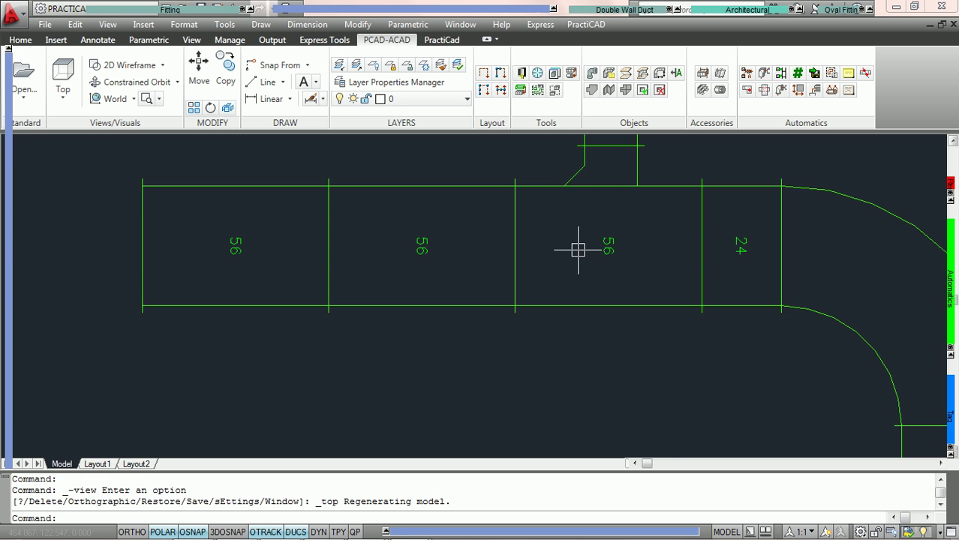
scroll(578, 250, down, 4)
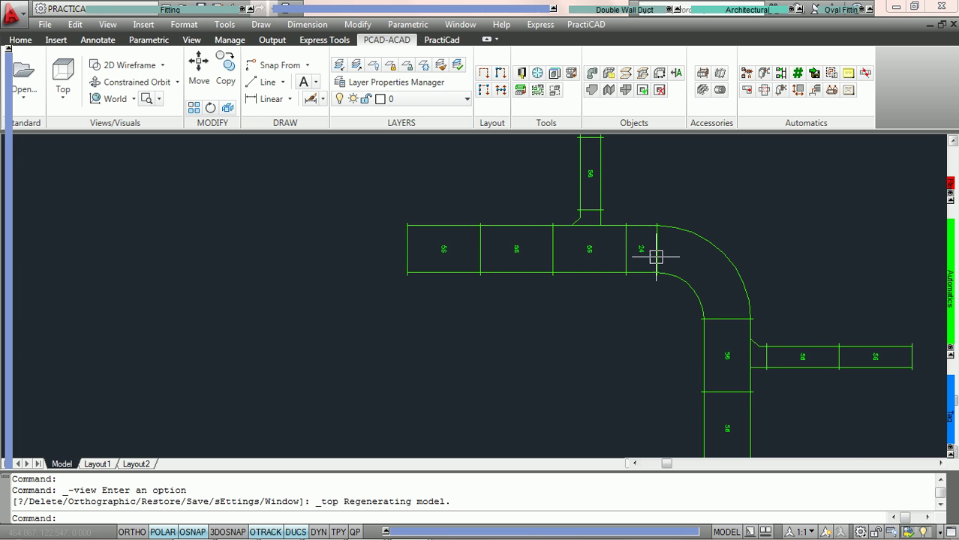
middle_drag(658, 257, 567, 242)
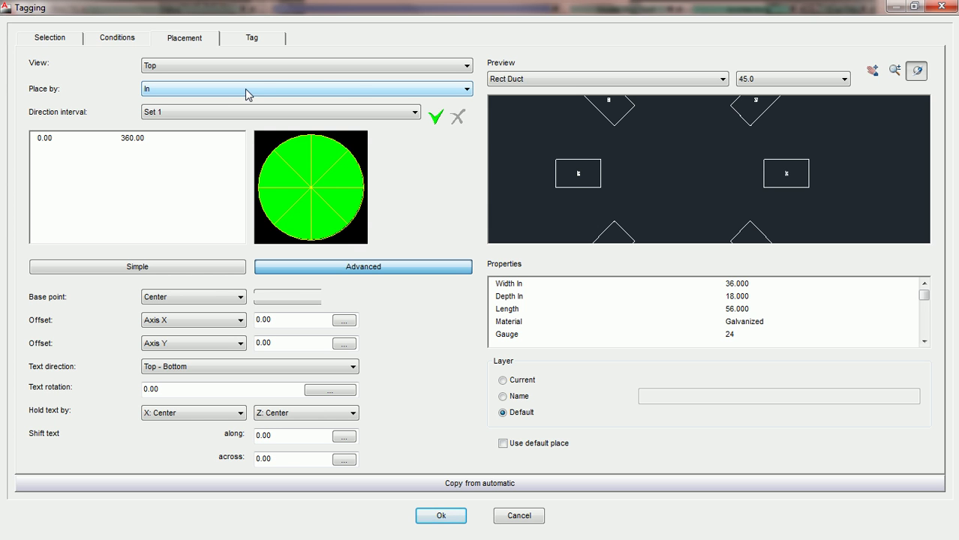
- Keep Place by at In and include Square Elbow (Variable Depth) from the PractiCAM Single Wall rectangular elbows in the tagging conditions
click(411, 90)
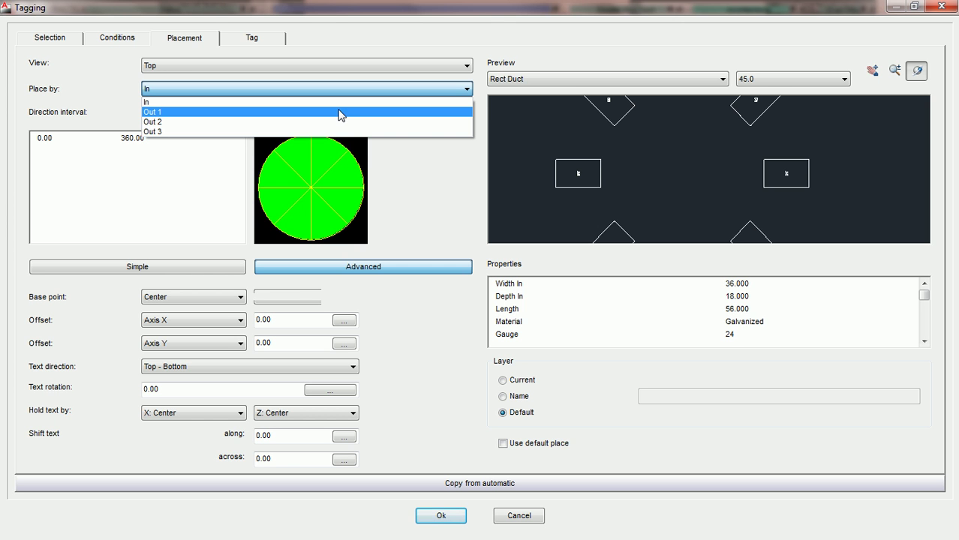
click(332, 102)
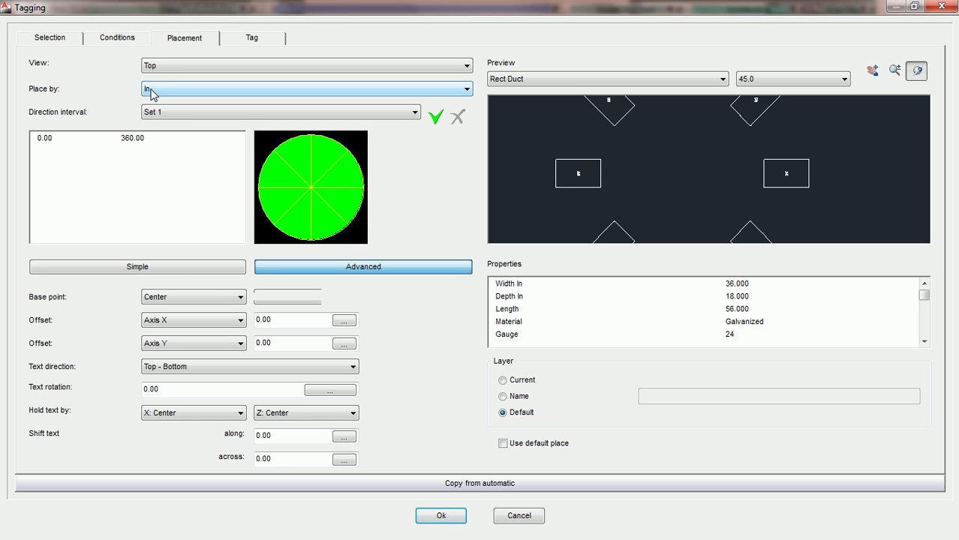
click(120, 39)
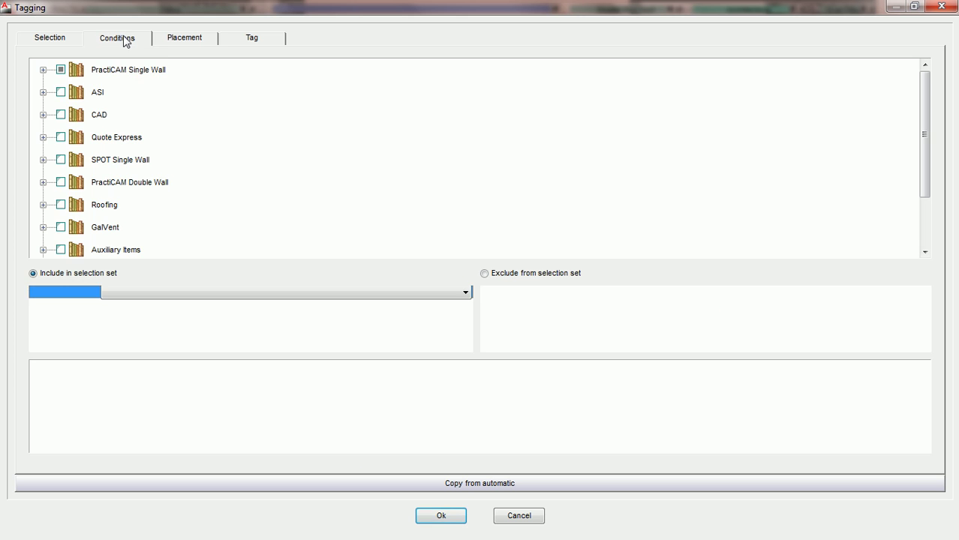
click(44, 70)
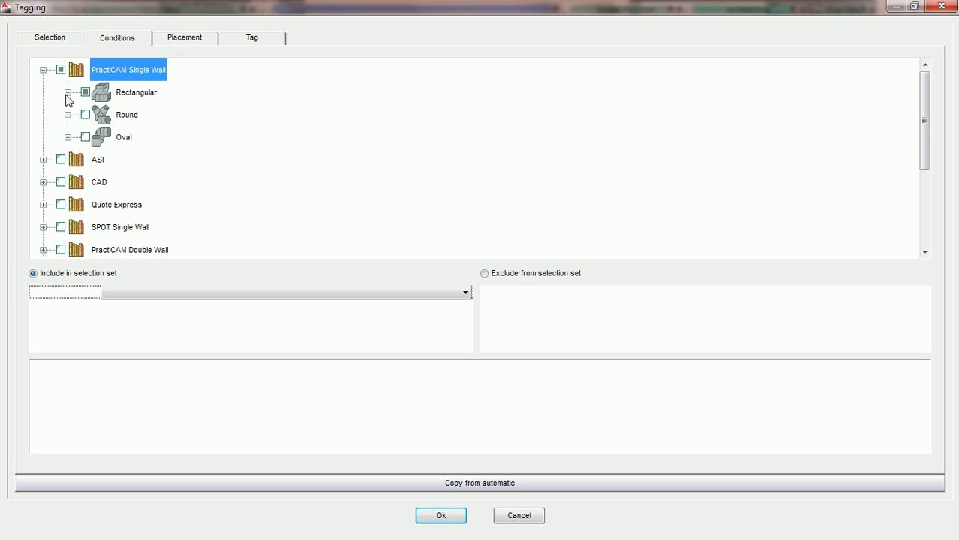
click(68, 93)
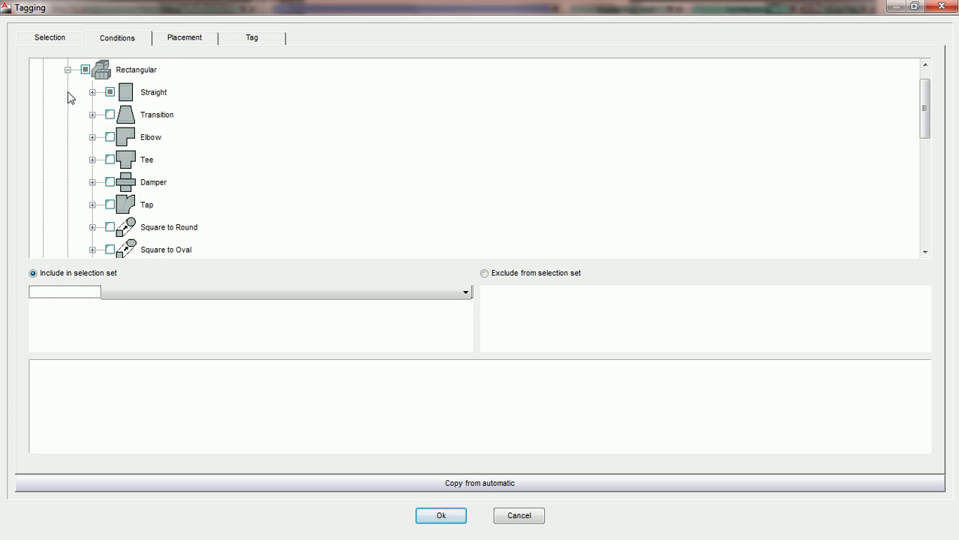
click(93, 138)
click(135, 116)
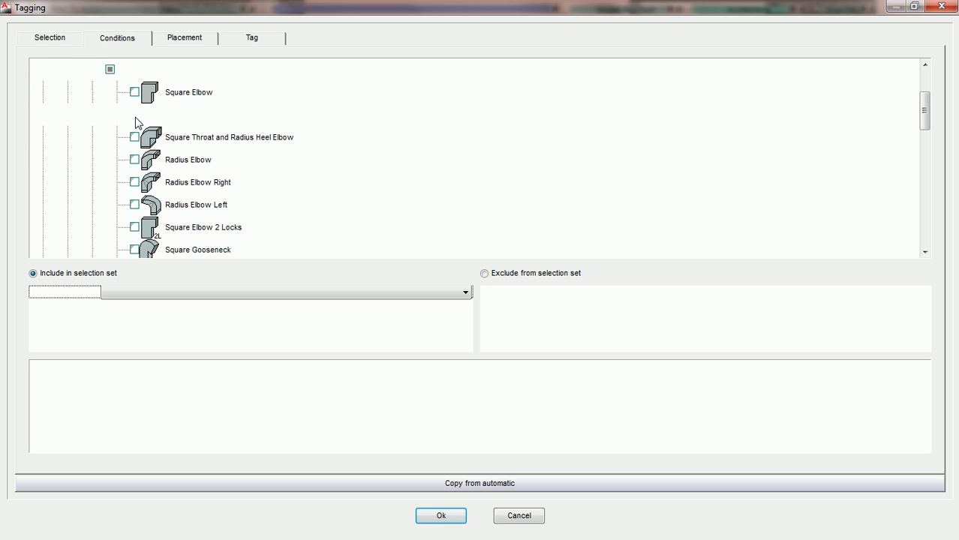
- Display the Square Elbow (Variable Depth) in the placement preview and examine one of its orientations up close
click(193, 43)
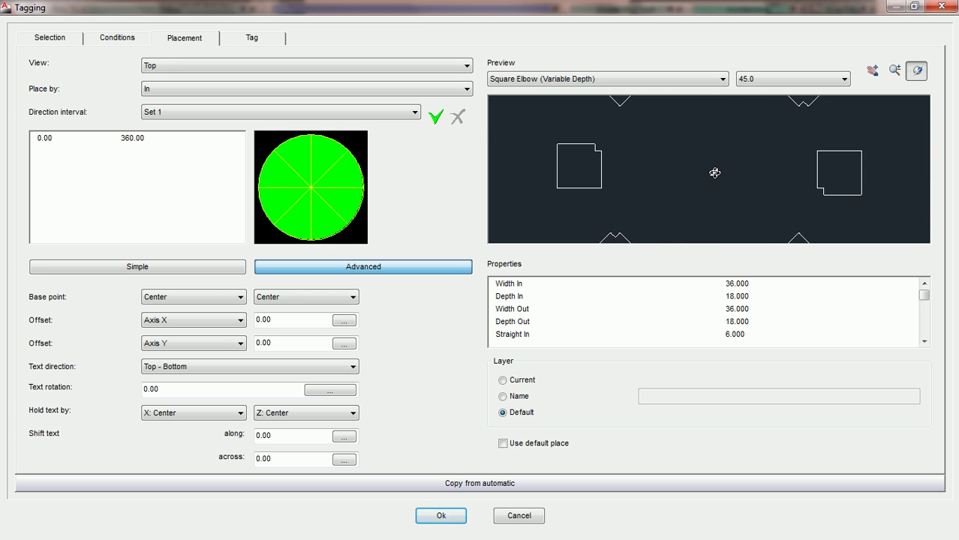
drag(603, 160, 747, 195)
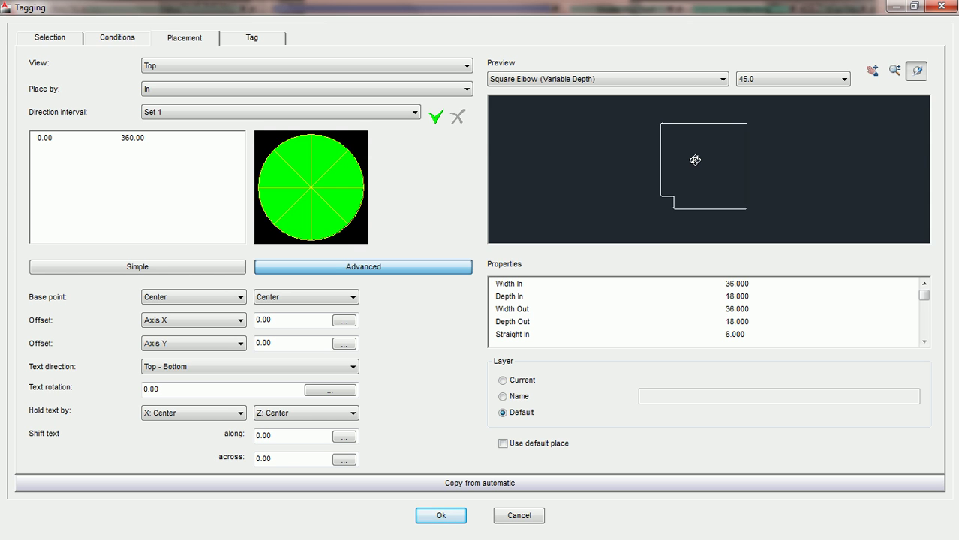
scroll(695, 160, down, 4)
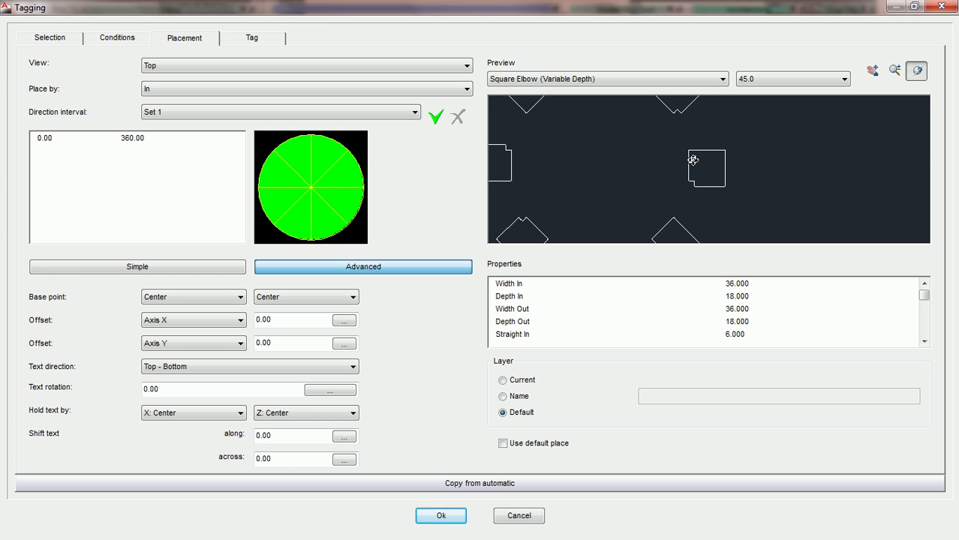
scroll(692, 160, up, 2)
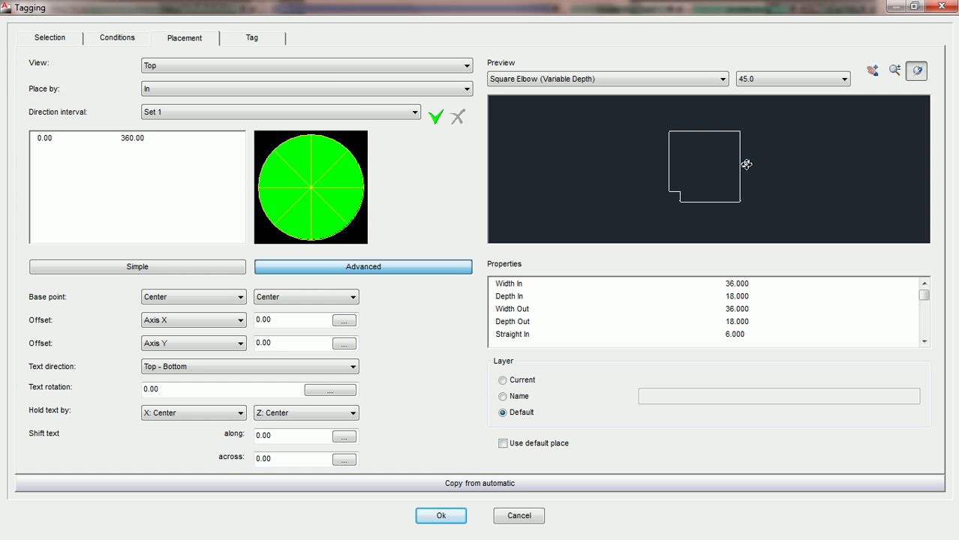
- Try placing the elbow's tag by Out 1 and set Place by back to In
click(341, 90)
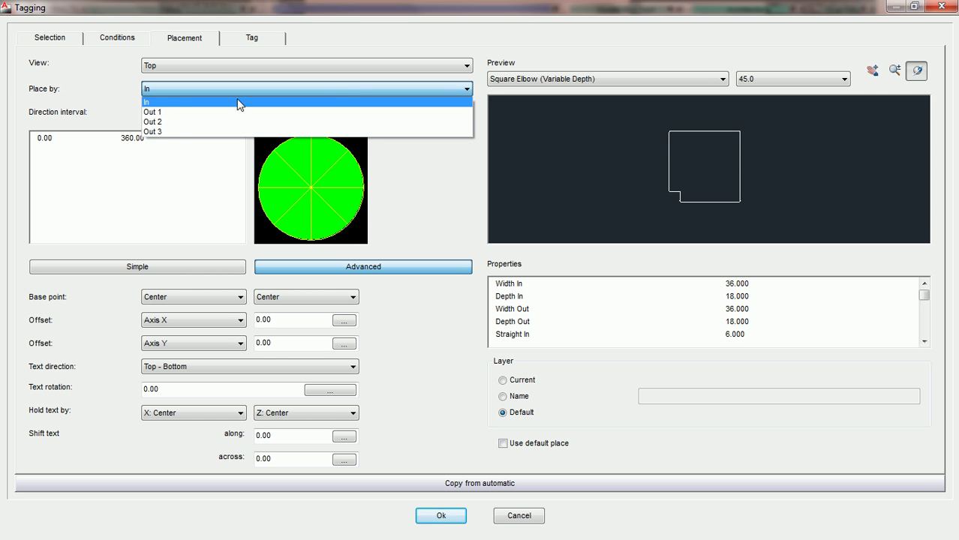
click(200, 110)
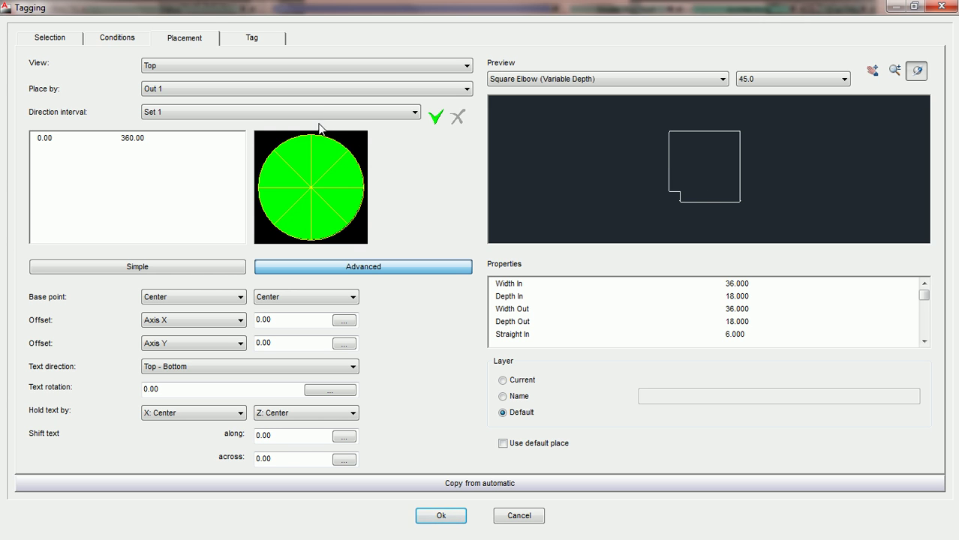
click(311, 90)
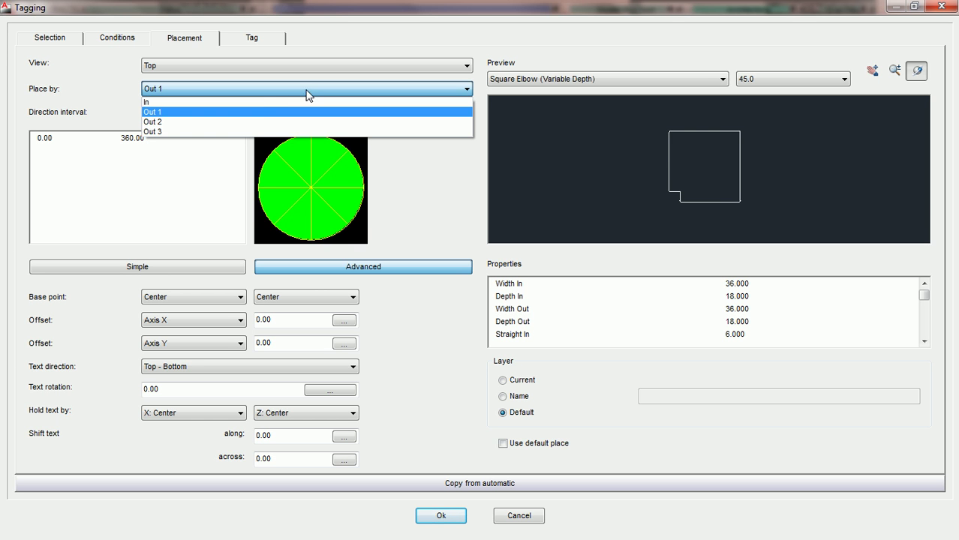
click(258, 104)
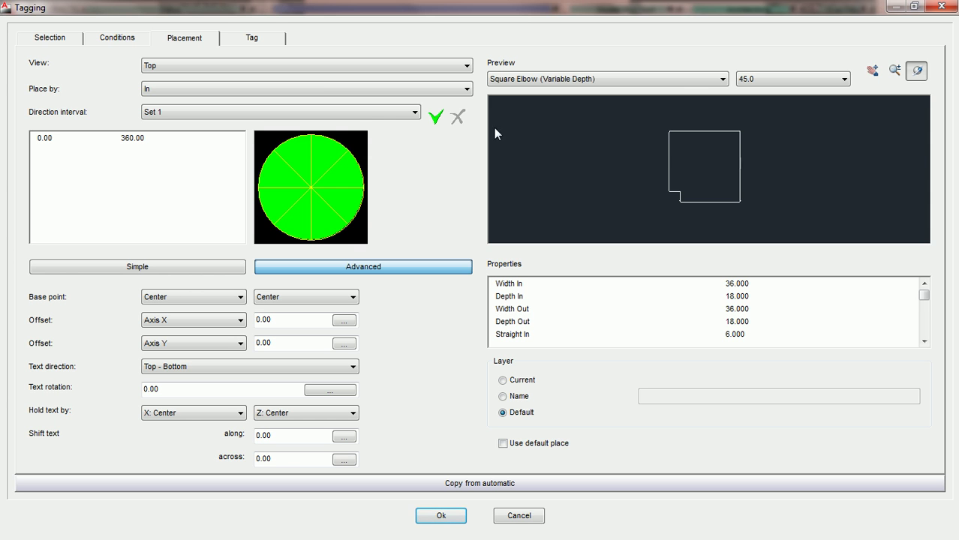
- Switch the elbow's Place by setting to Out 1 and return it to In
click(287, 90)
click(278, 112)
click(332, 87)
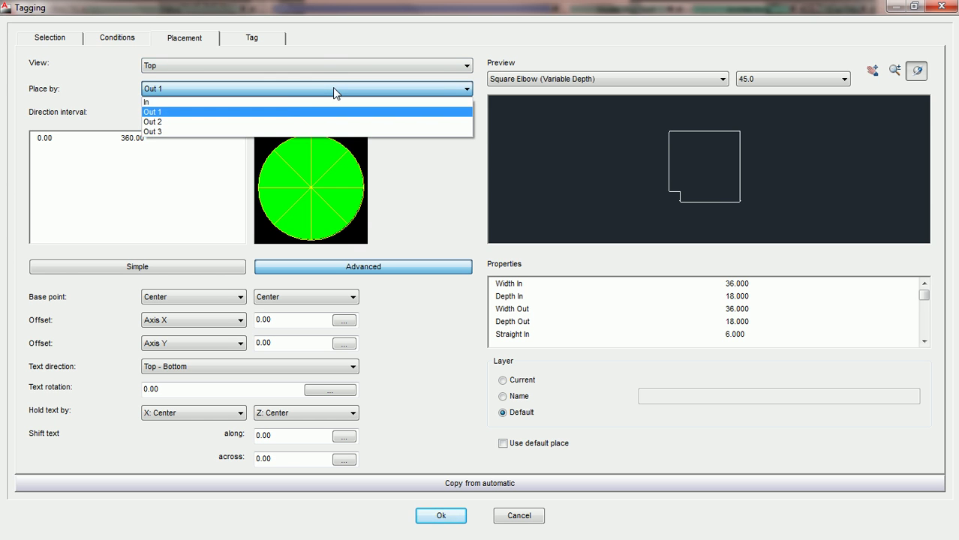
click(274, 102)
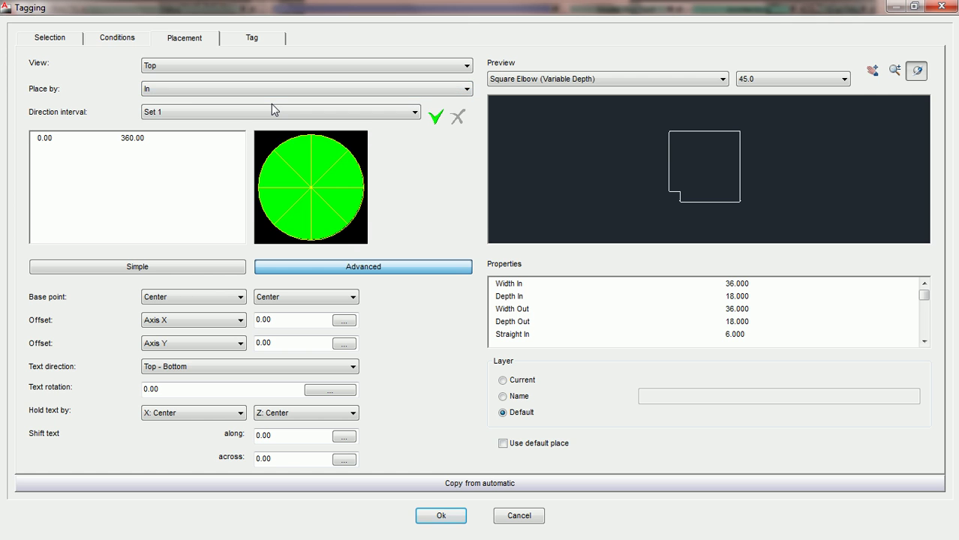
click(161, 92)
click(162, 96)
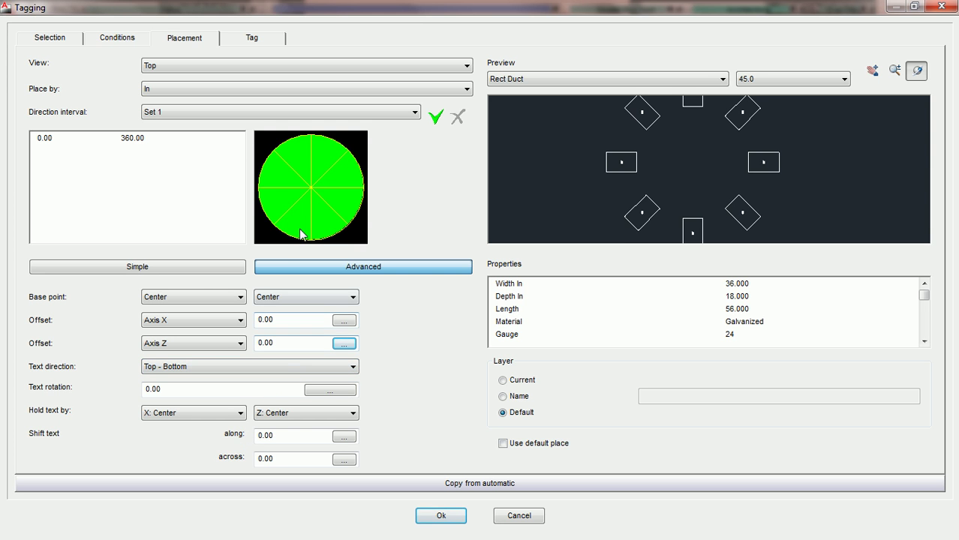
- Add a second direction interval set for the Rect Duct tag placement
click(415, 112)
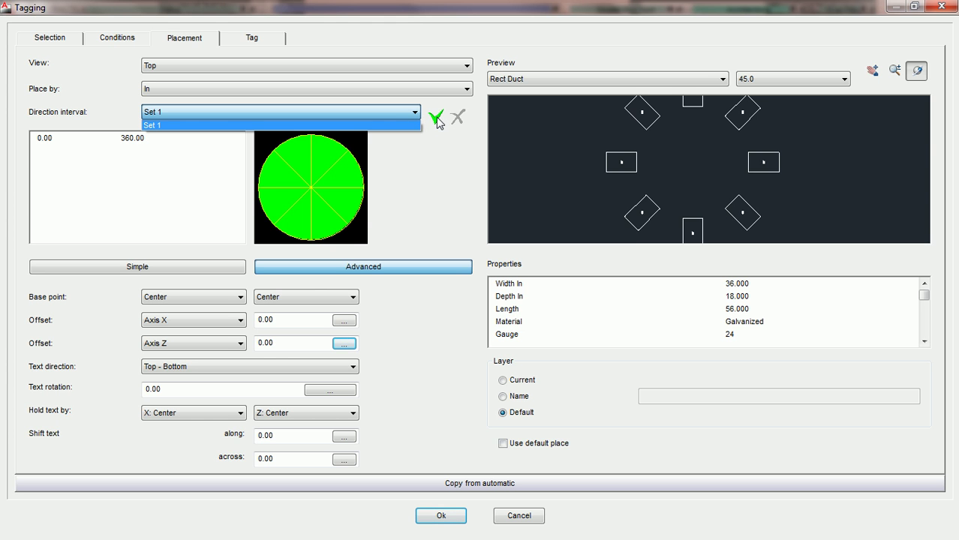
click(437, 118)
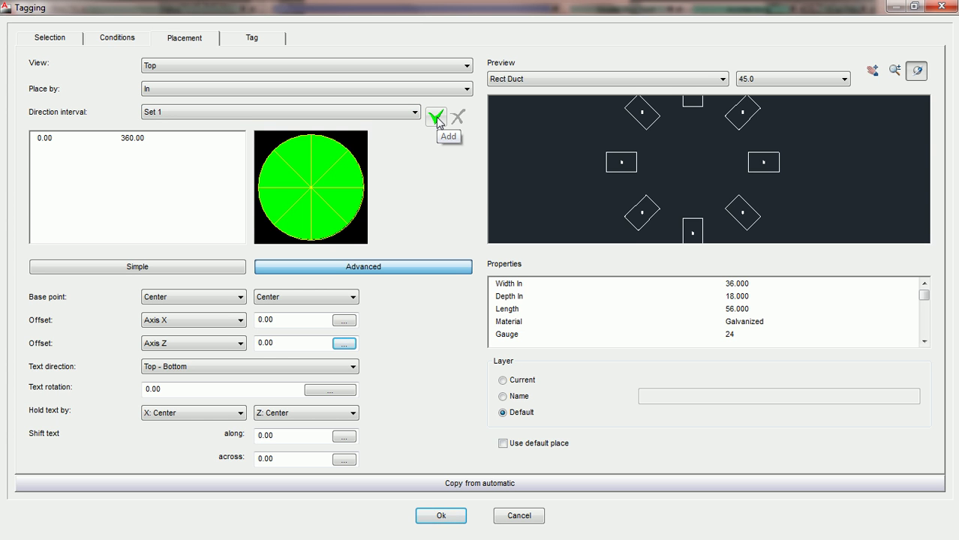
click(436, 117)
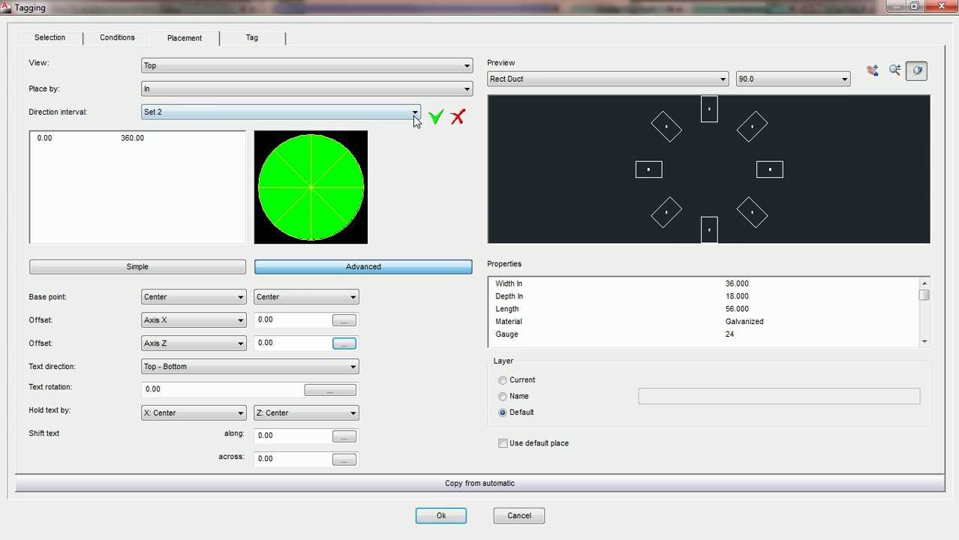
click(415, 113)
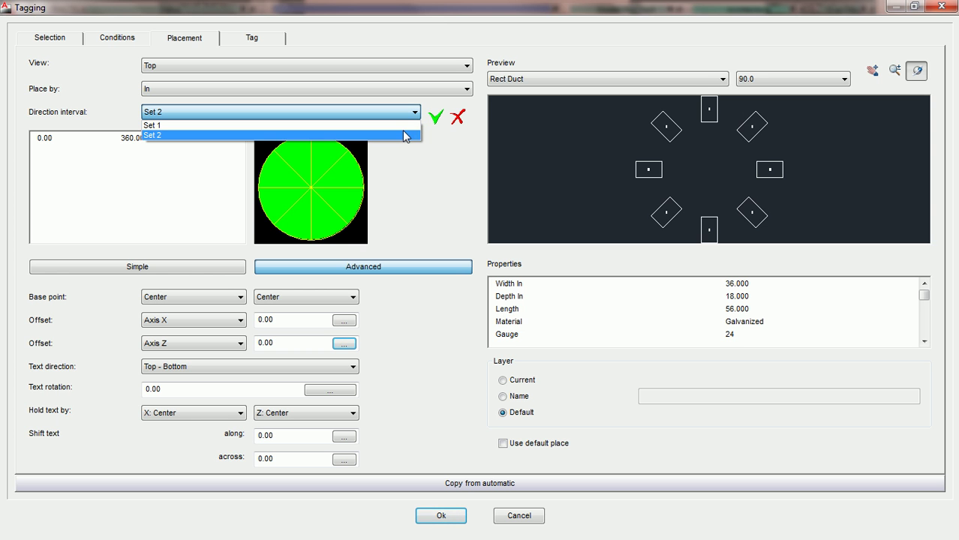
- Add a third direction interval set and delete it again
click(435, 119)
click(435, 118)
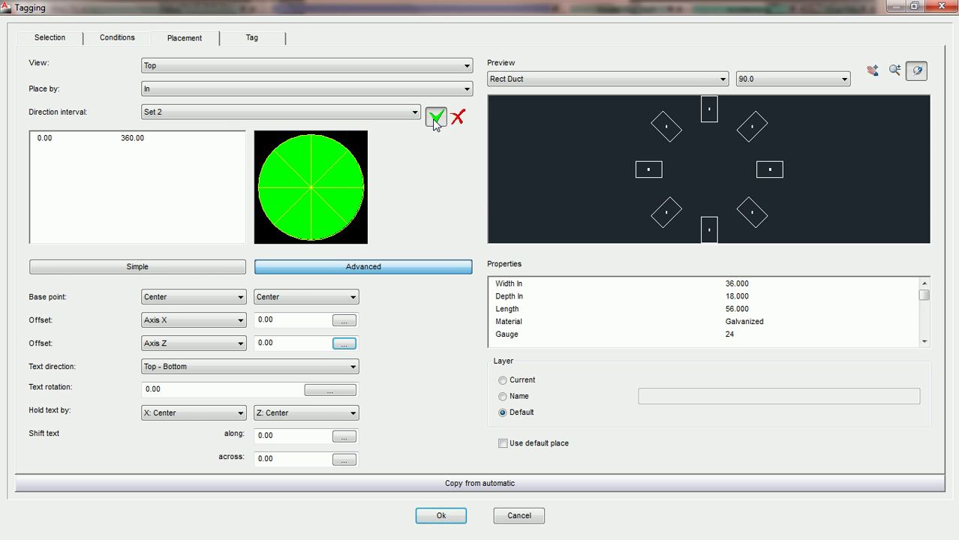
click(416, 112)
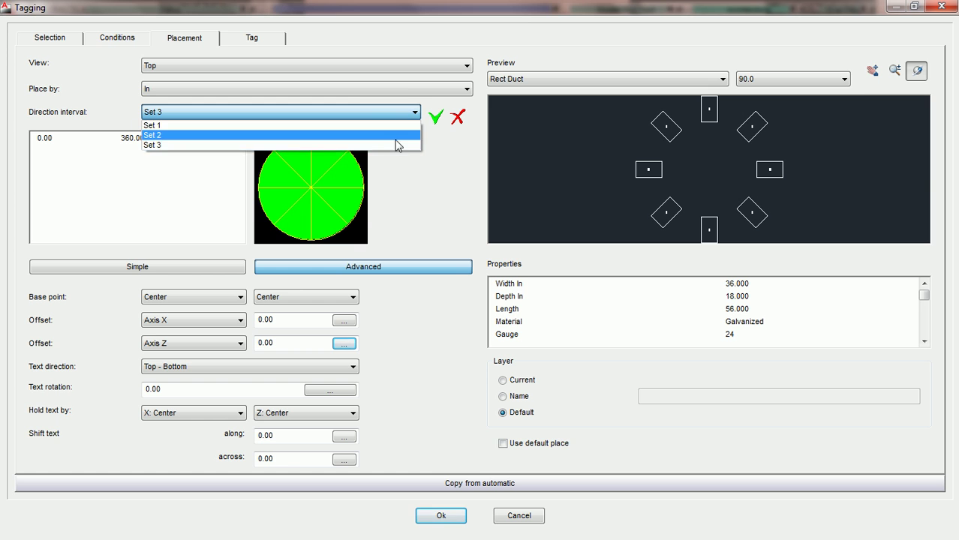
click(395, 145)
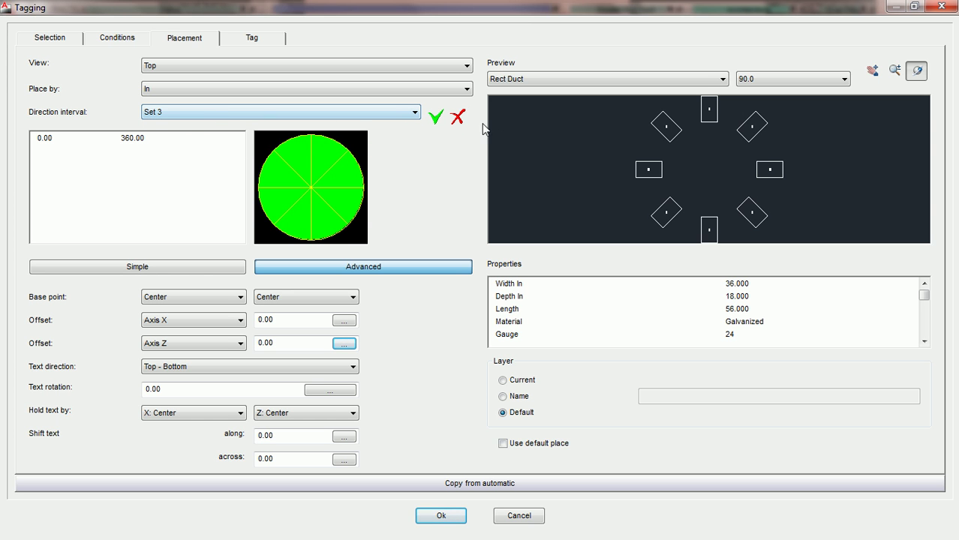
click(457, 118)
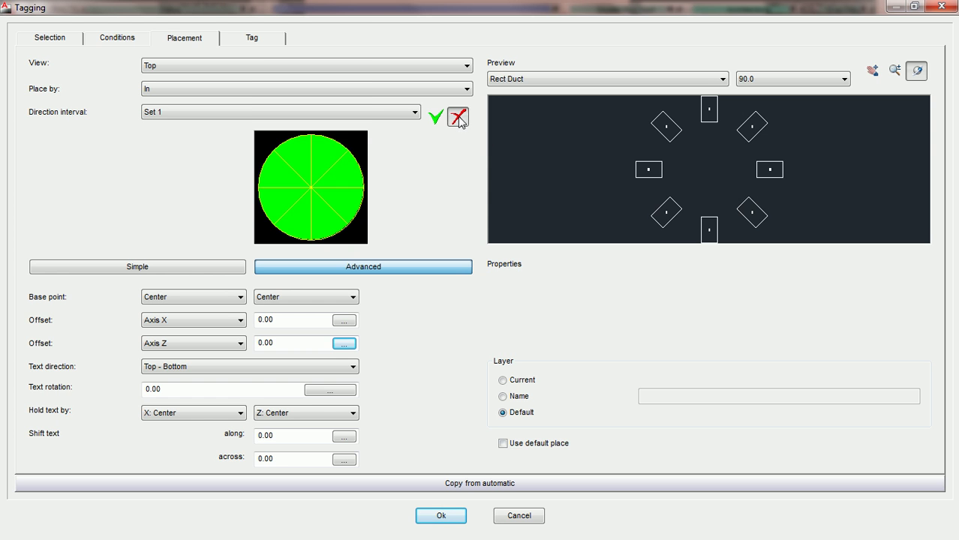
click(413, 114)
click(413, 114)
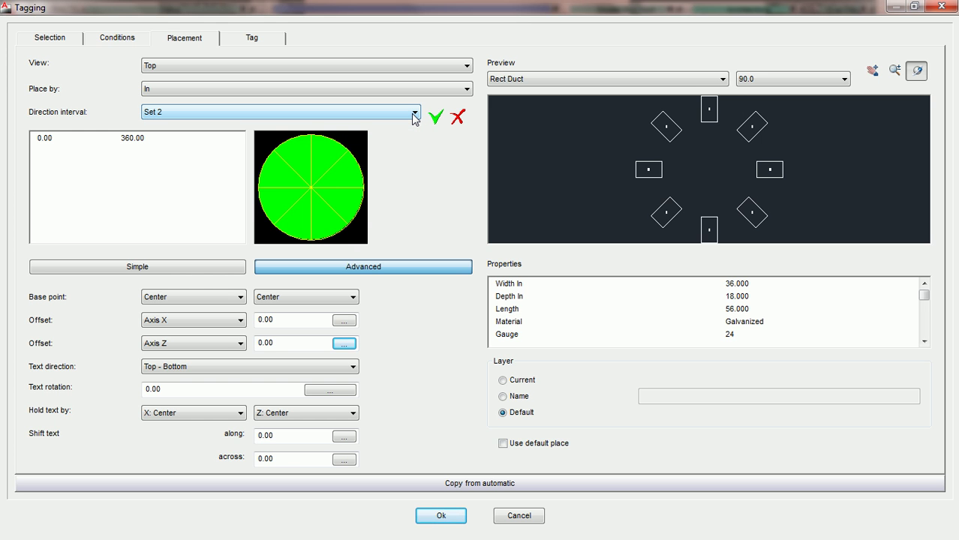
- Clear the full circle from direction interval Set 1 and enable only the sector from 45 to 90 degrees
click(374, 114)
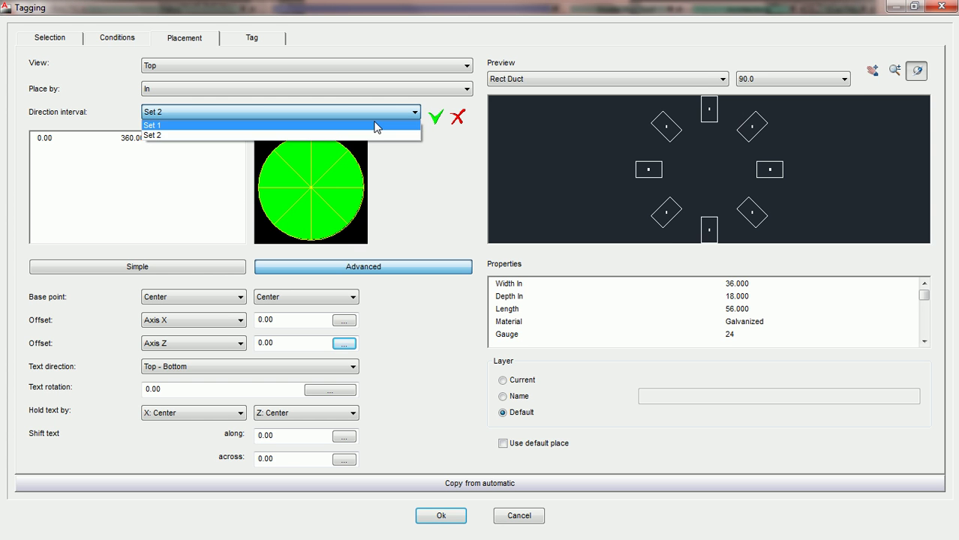
click(376, 127)
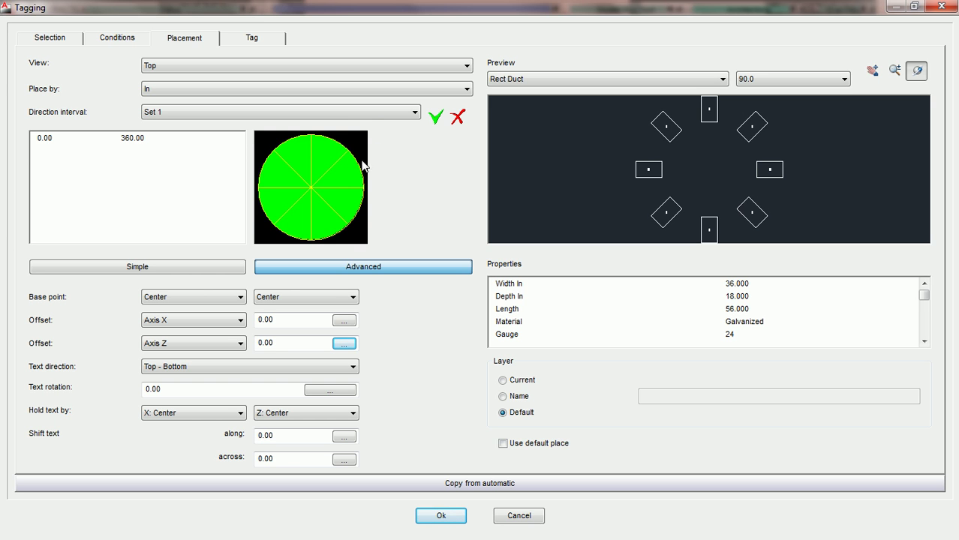
click(323, 158)
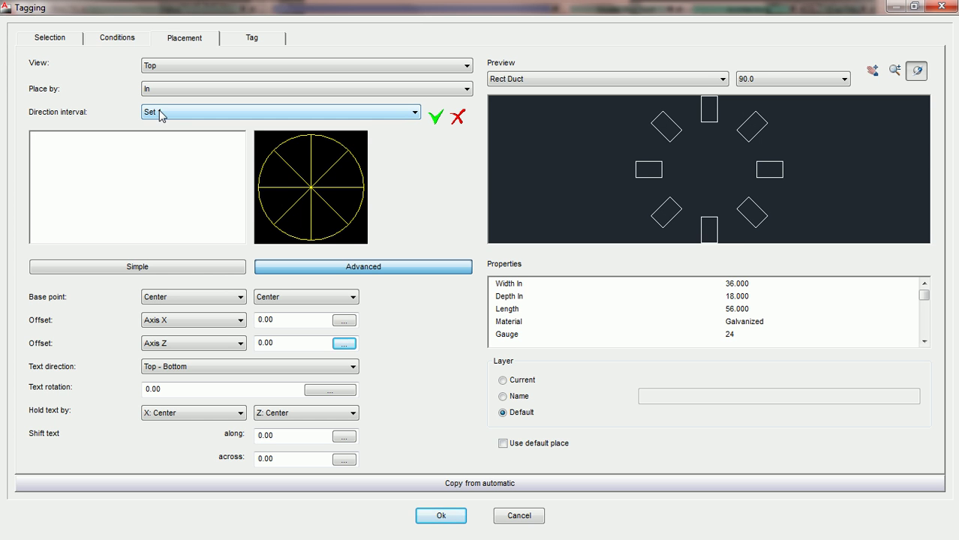
click(324, 163)
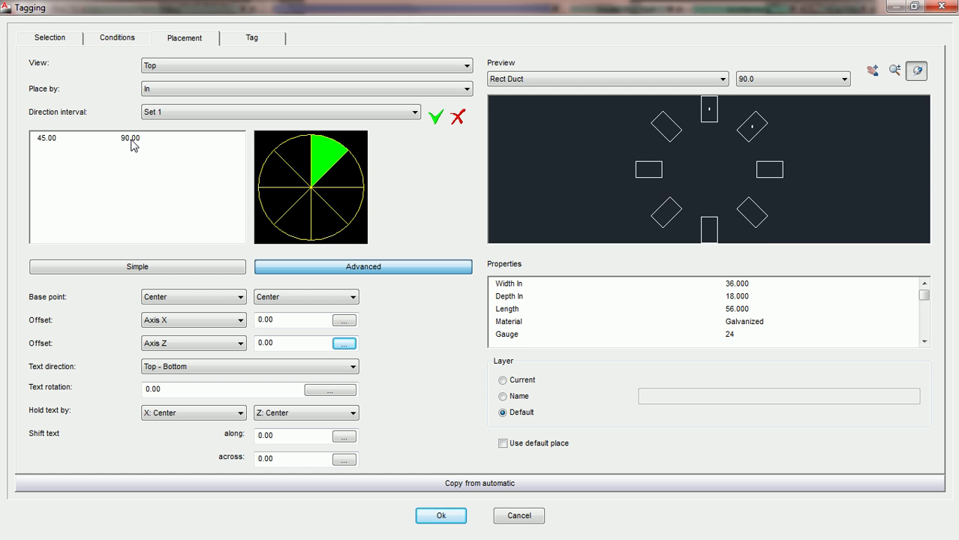
- Examine in the preview which Rect Duct orientations carry a length tag under Set 1's interval
scroll(723, 172, up, 4)
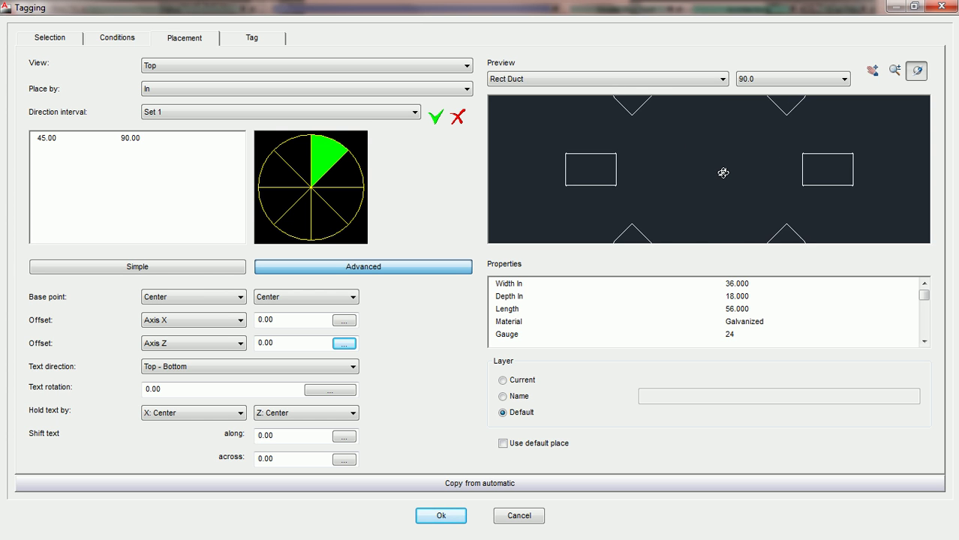
scroll(723, 172, up, 1)
middle_drag(783, 167, 638, 166)
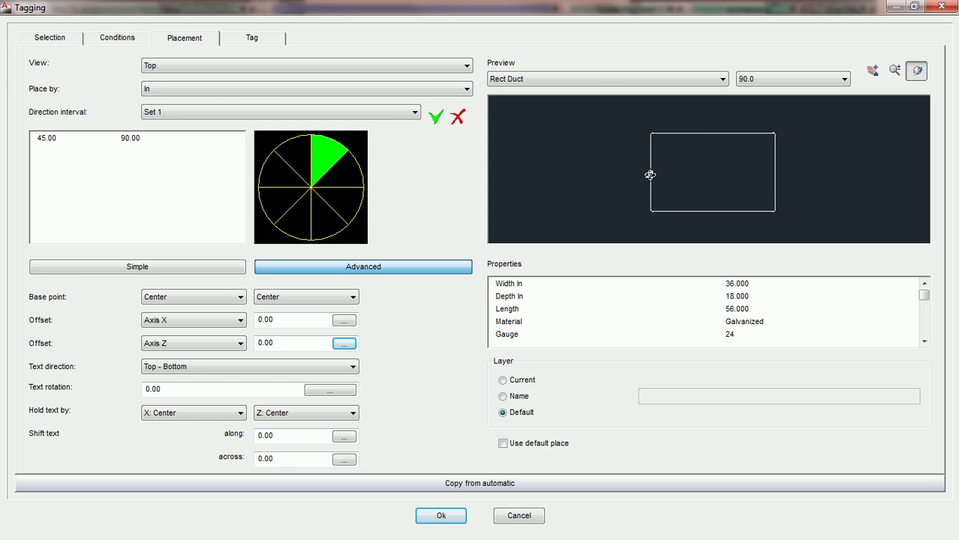
scroll(672, 172, down, 5)
scroll(677, 174, up, 5)
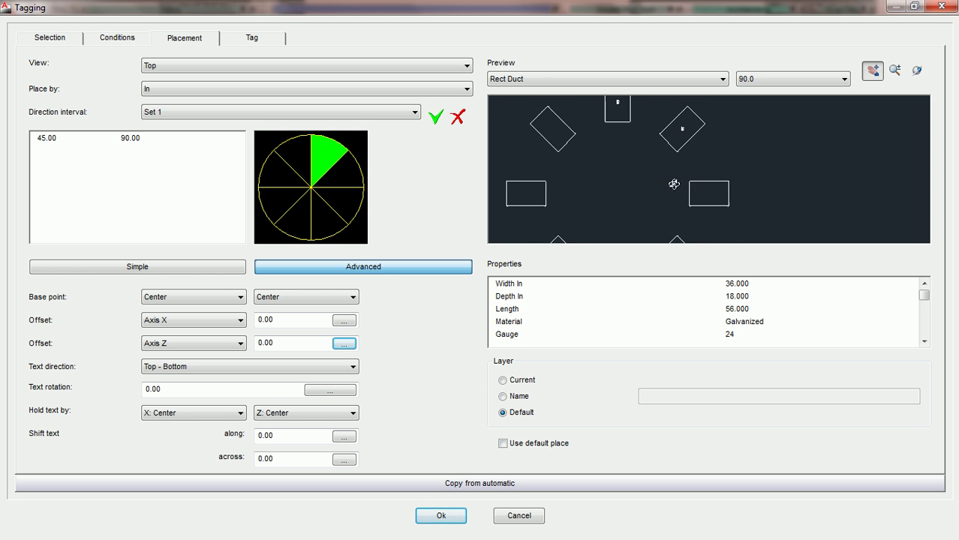
drag(679, 176, 710, 177)
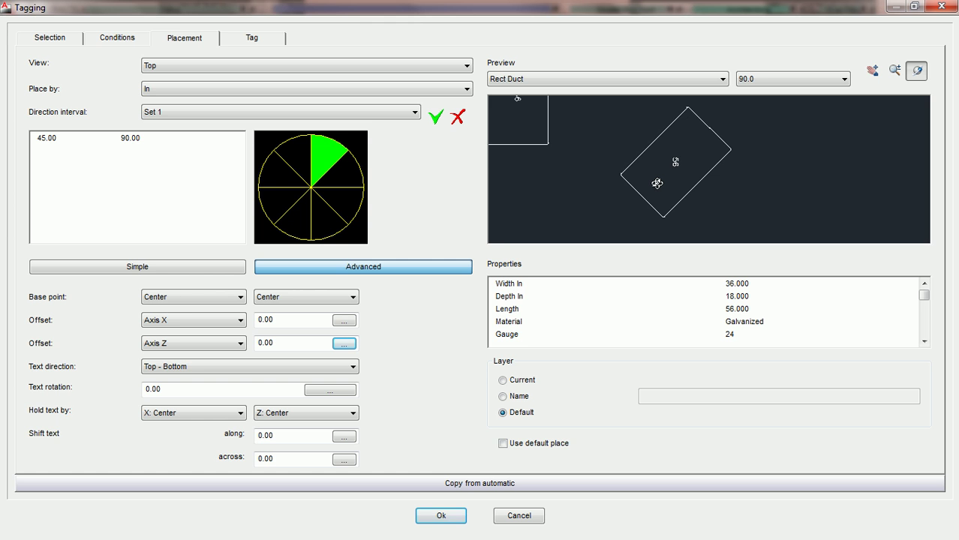
scroll(657, 183, down, 4)
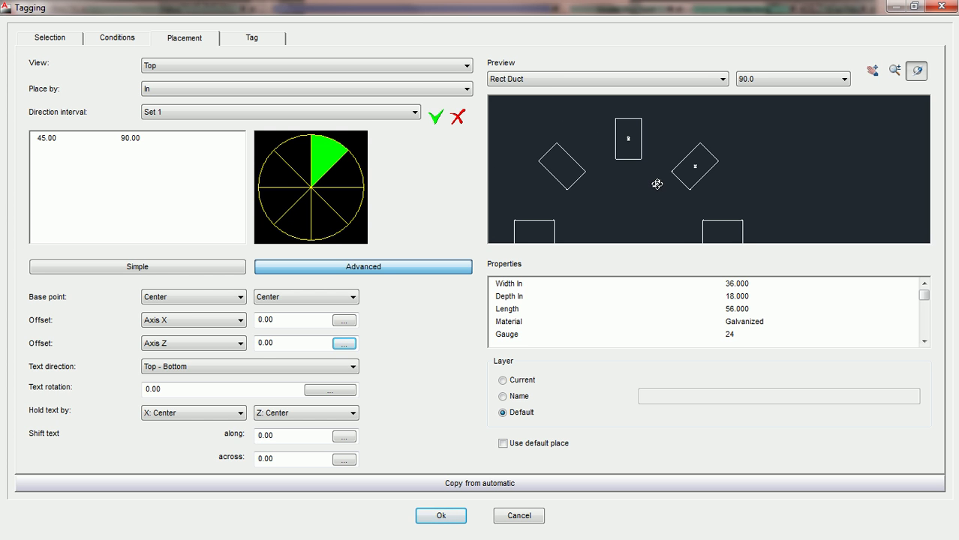
scroll(653, 188, up, 1)
drag(632, 171, 688, 180)
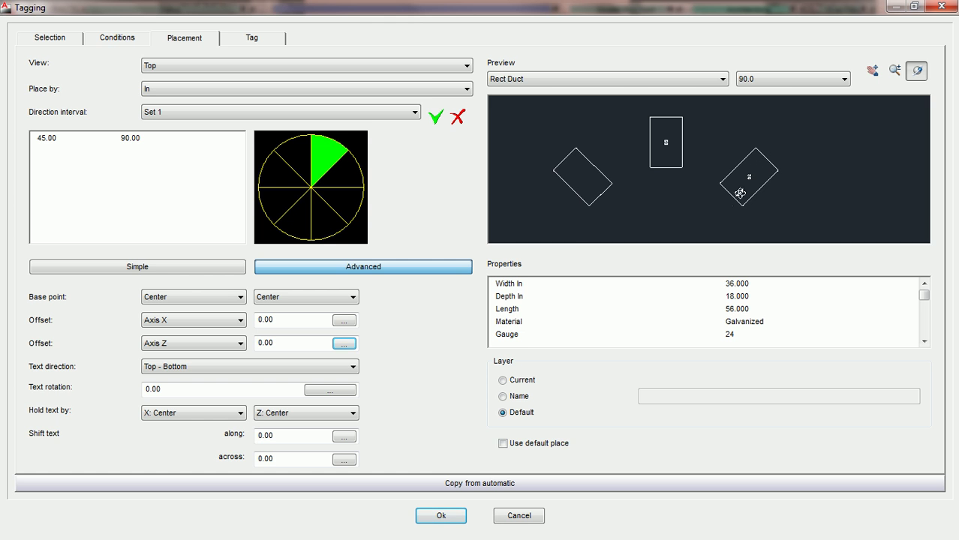
middle_drag(725, 208, 727, 173)
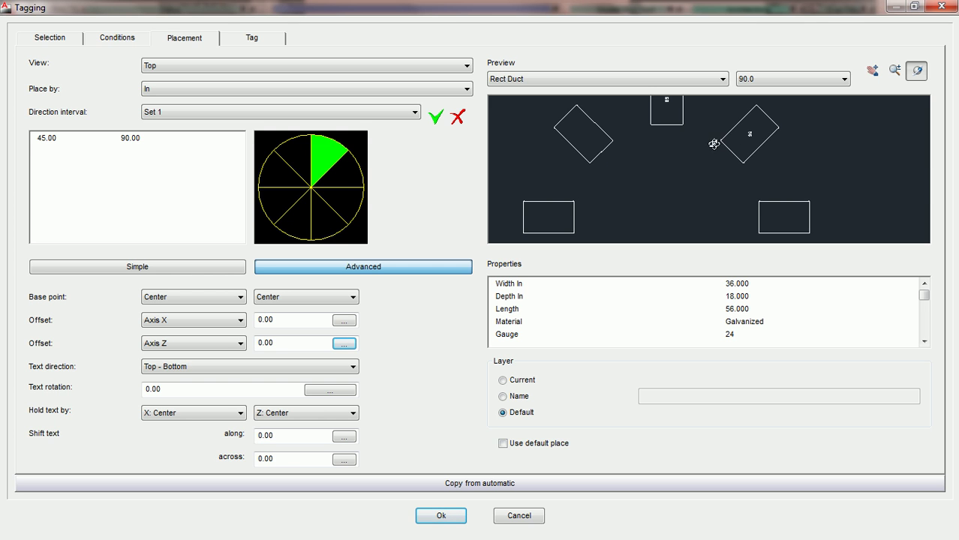
- Extend Set 1 to cover 0 to 90 and 270 to 360 degrees and inspect the duct orientations in the preview
click(338, 183)
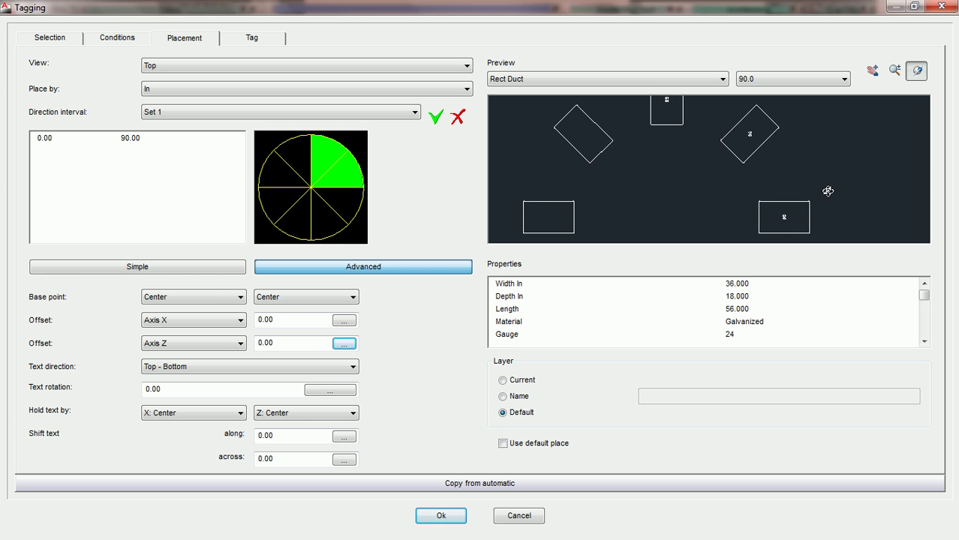
click(872, 70)
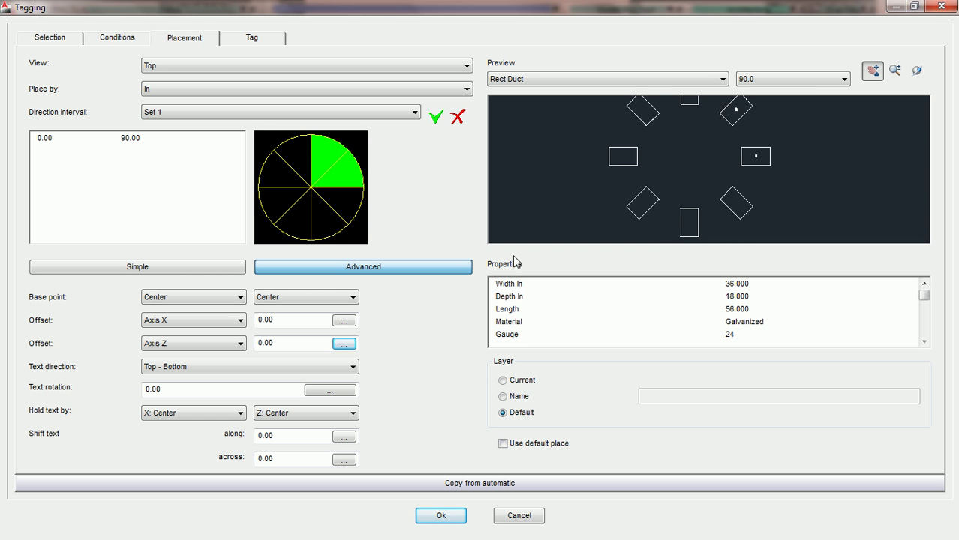
click(343, 207)
click(332, 226)
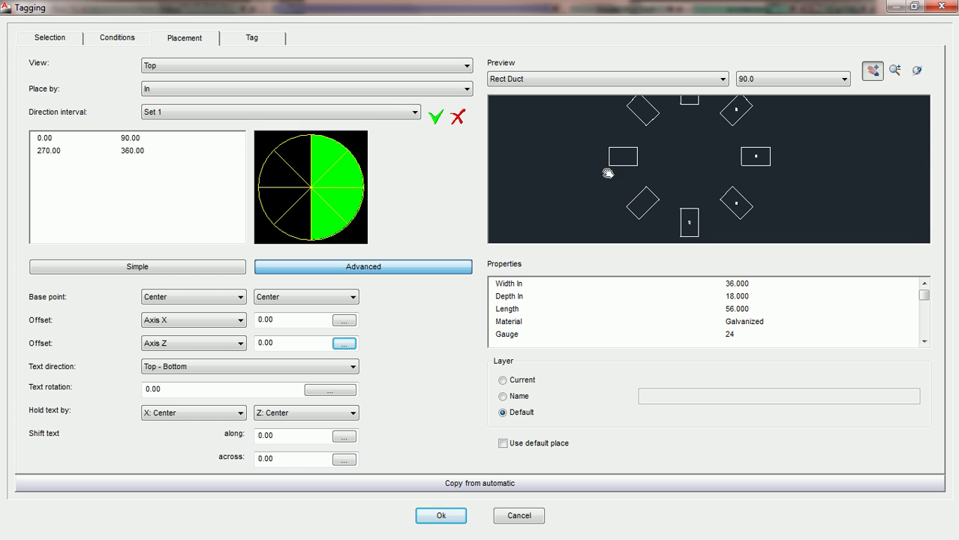
drag(697, 155, 701, 188)
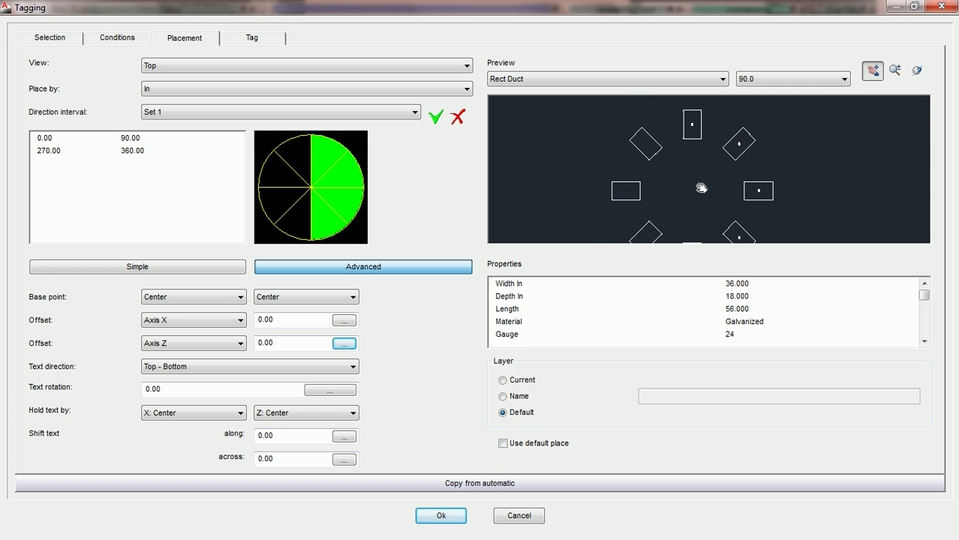
scroll(700, 188, up, 3)
mouse_move(701, 150)
mouse_down()
mouse_move(700, 220)
mouse_move(709, 165)
mouse_up()
scroll(693, 203, down, 2)
drag(708, 207, 700, 122)
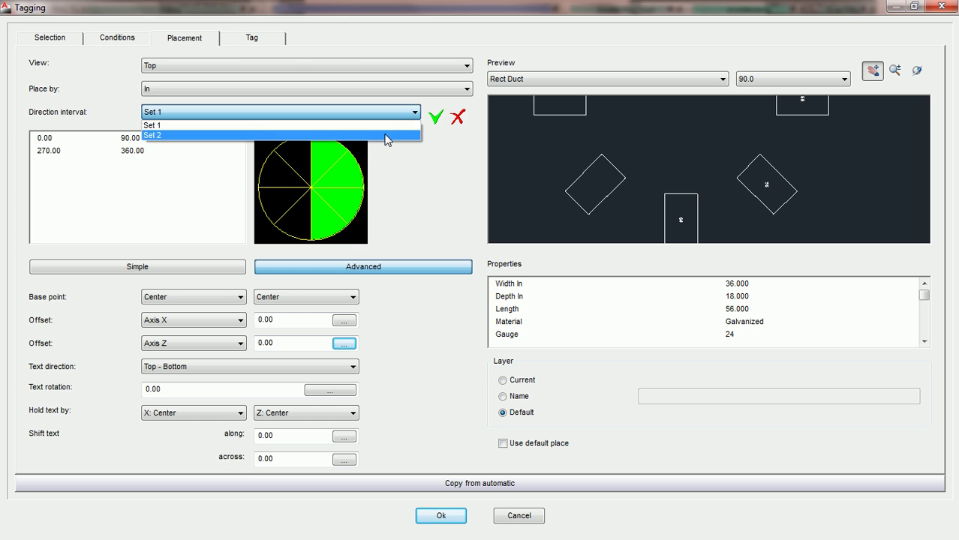
- Restrict direction interval Set 2 to 90 through 270 degrees and inspect the vertical duct's tag in the preview
click(387, 136)
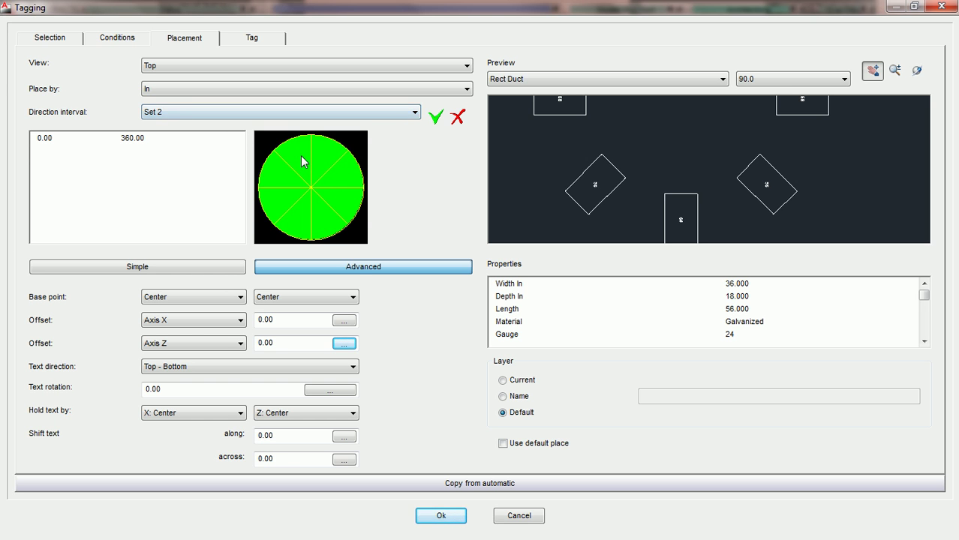
drag(300, 156, 299, 218)
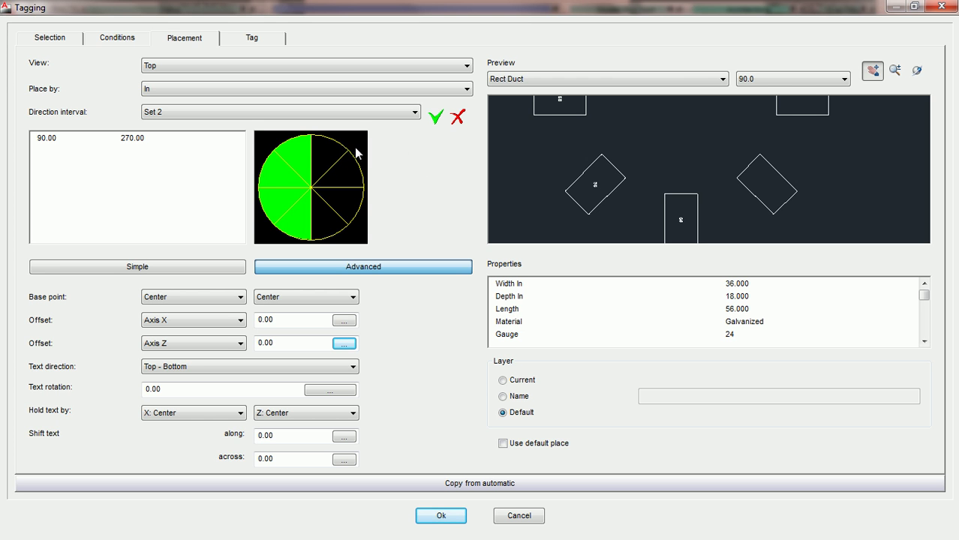
drag(708, 204, 696, 179)
scroll(697, 179, up, 3)
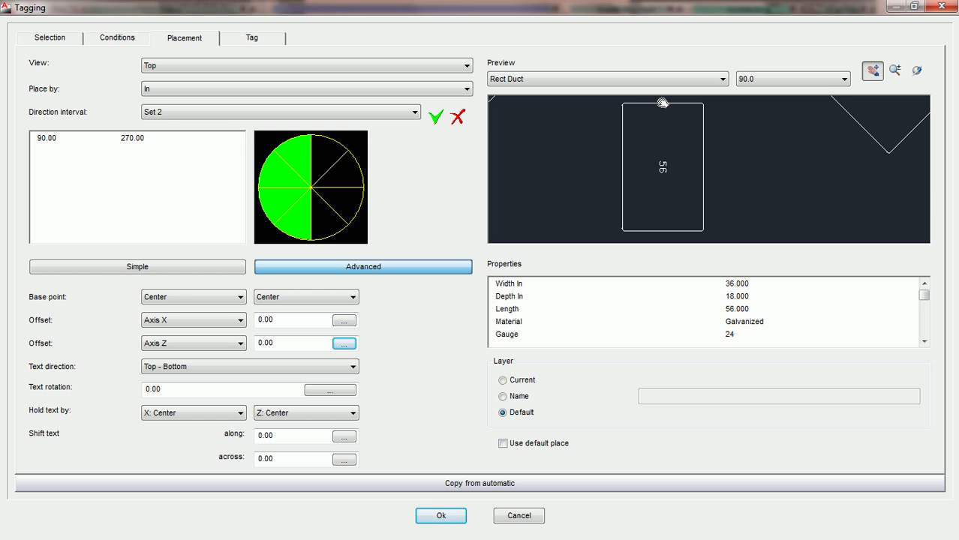
- Change the start angle of Set 1's second direction interval to 271, and raise it further to 285
click(413, 114)
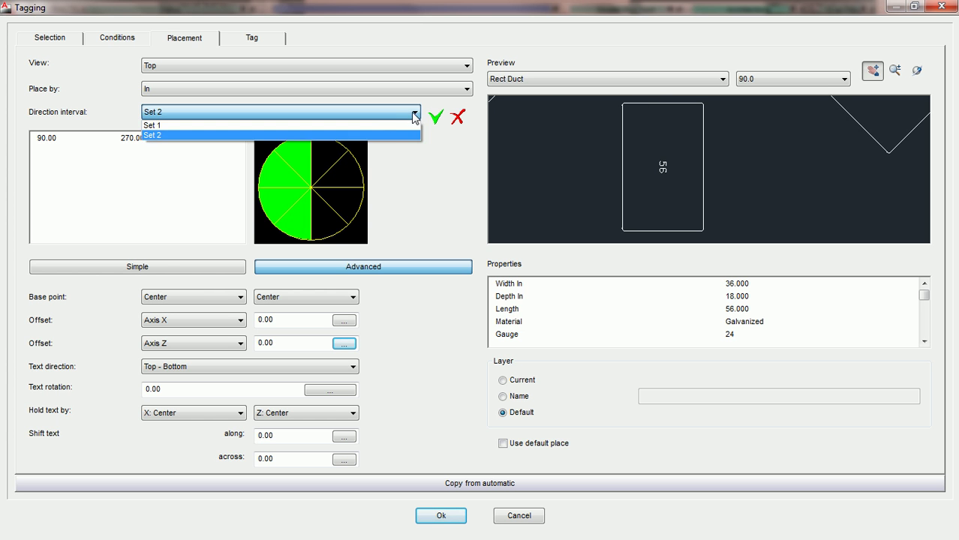
click(383, 126)
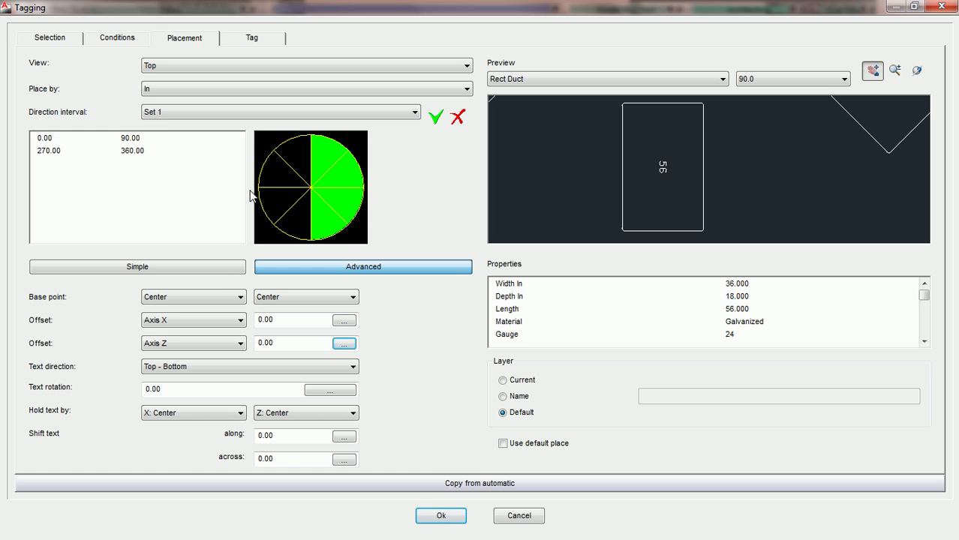
double_click(56, 151)
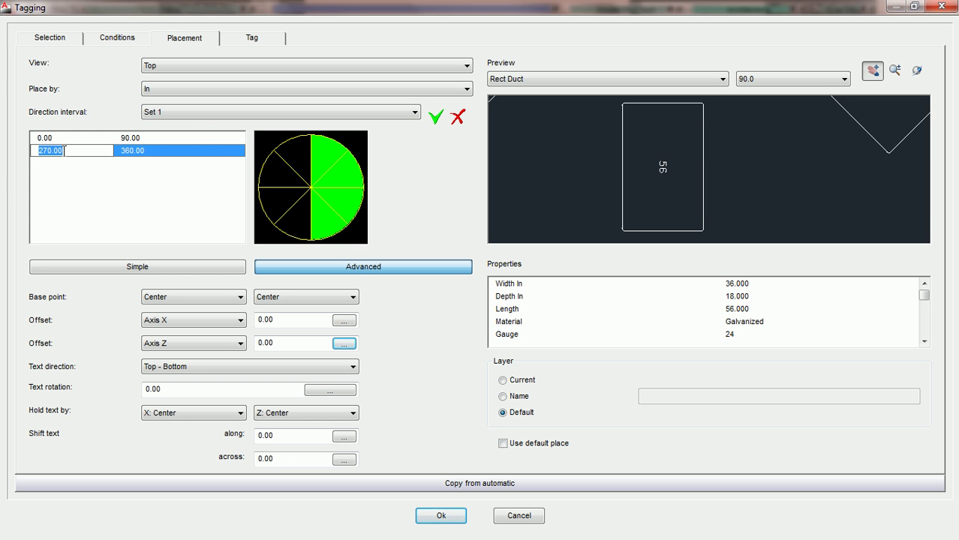
text(271)
key(Return)
text(285)
key(Return)
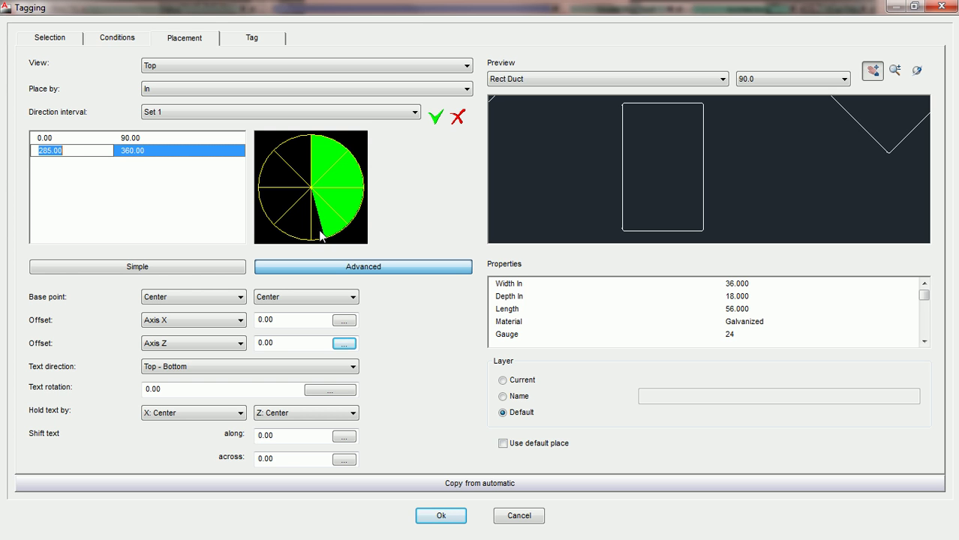
- Set the start angle of Set 1's second direction interval to 271 and the start angle of Set 2's interval to 91
text(271)
key(Return)
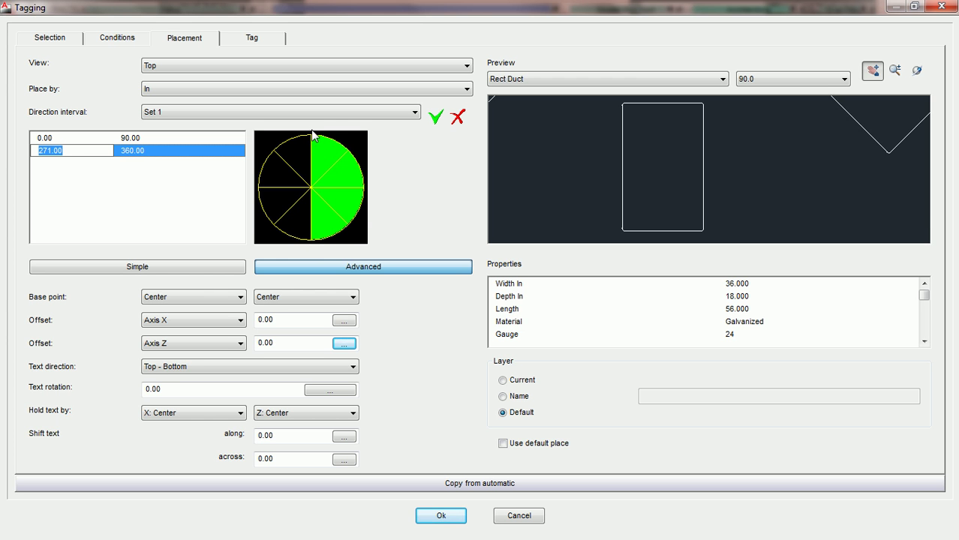
click(276, 116)
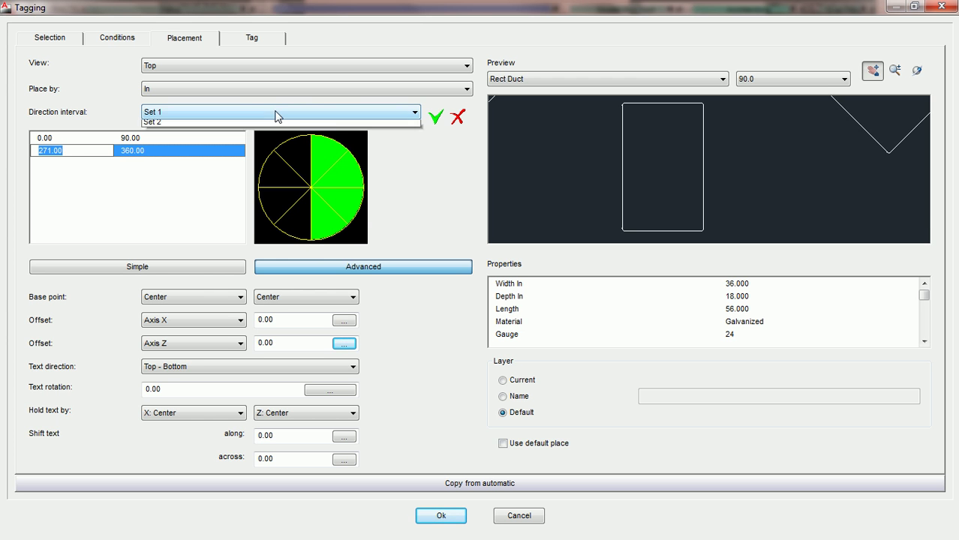
click(262, 131)
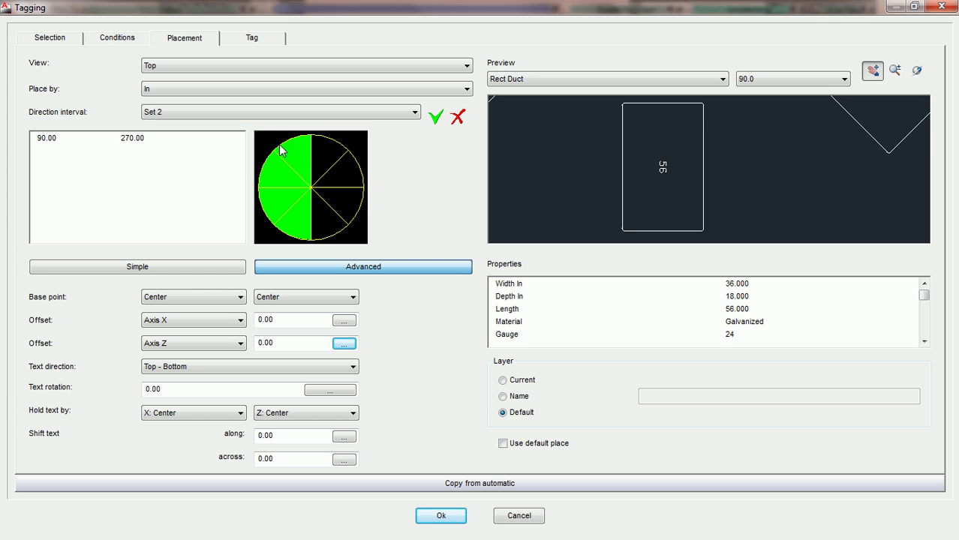
double_click(57, 140)
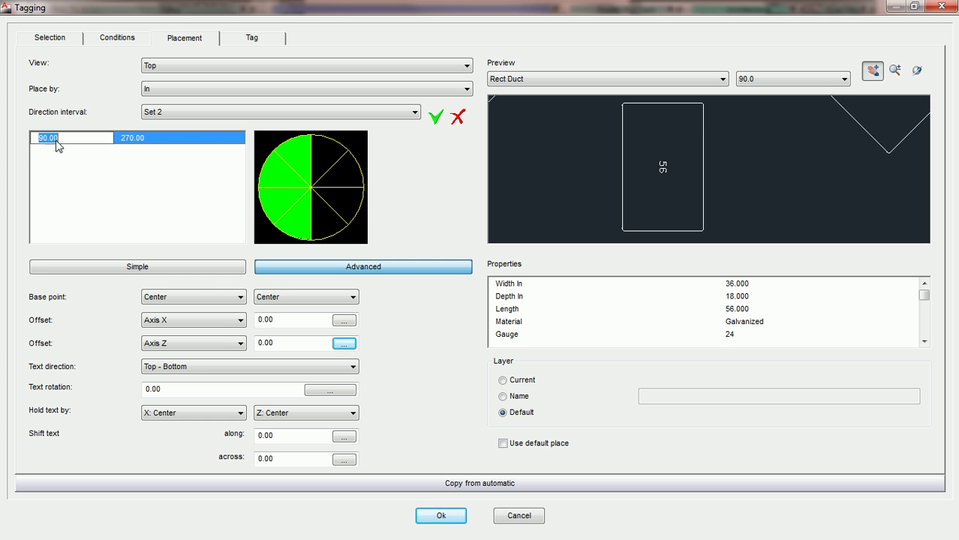
text(91)
key(Return)
double_click(56, 141)
- Examine which Rect Duct orientations are tagged under Set 2, and change the preview angle increment to 45.0
click(730, 150)
scroll(726, 153, down, 3)
scroll(724, 156, down, 4)
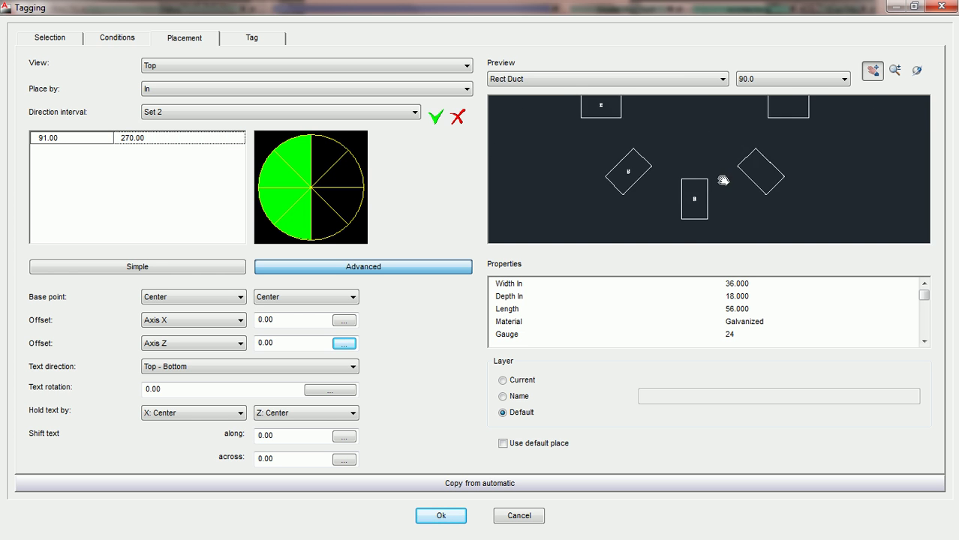
mouse_move(722, 174)
mouse_down()
mouse_move(712, 197)
mouse_move(706, 176)
mouse_up()
scroll(706, 176, down, 1)
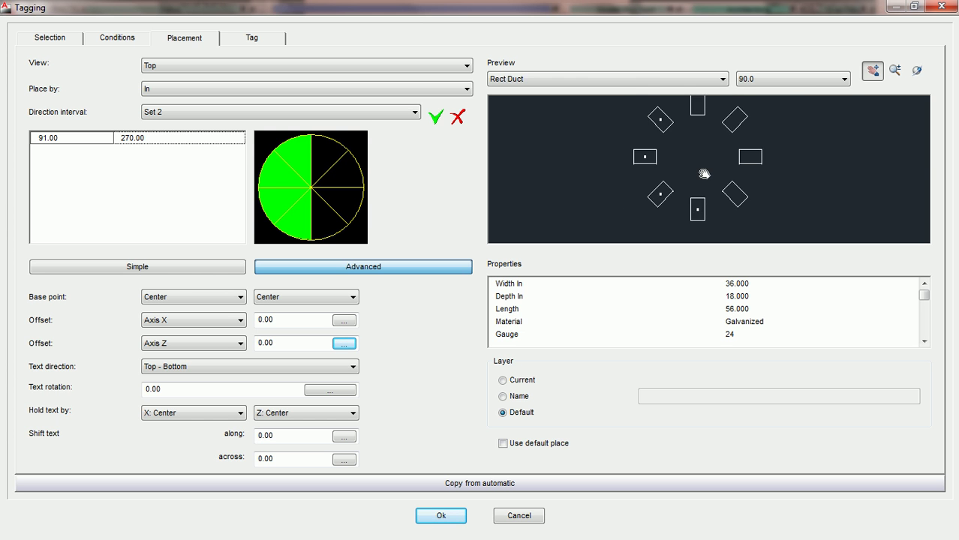
scroll(706, 175, down, 1)
click(766, 82)
click(745, 101)
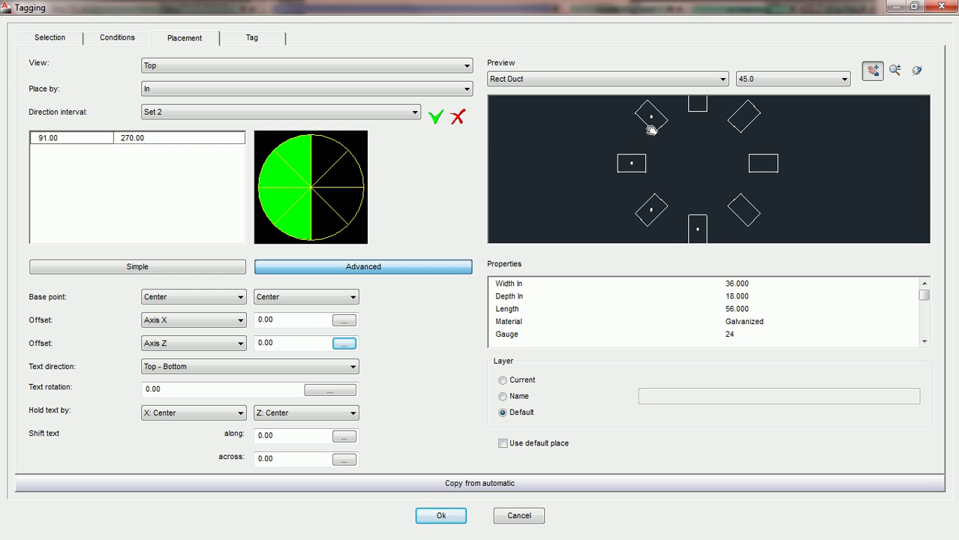
- Switch between direction interval Set 1 and Set 2 to compare their tagged duct orientations, finishing on Set 1
click(383, 113)
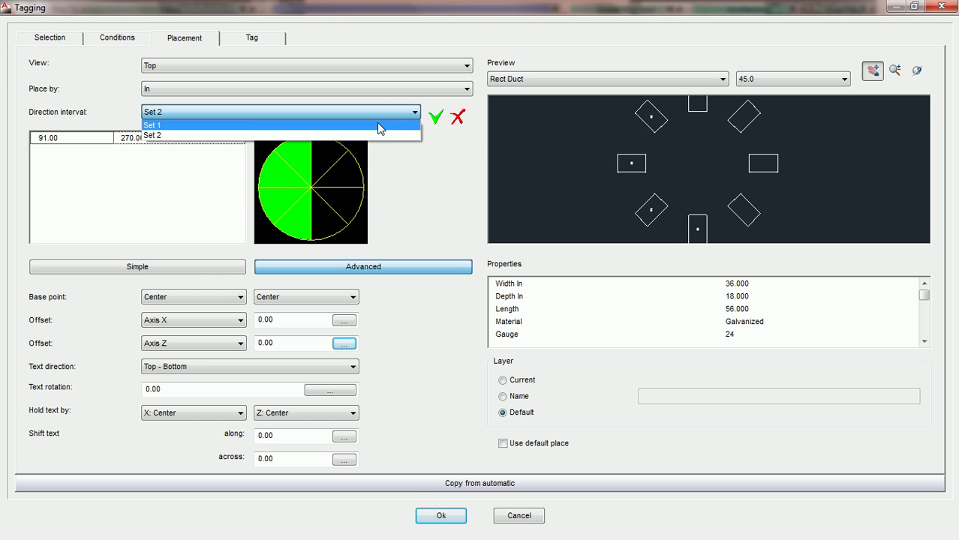
click(379, 126)
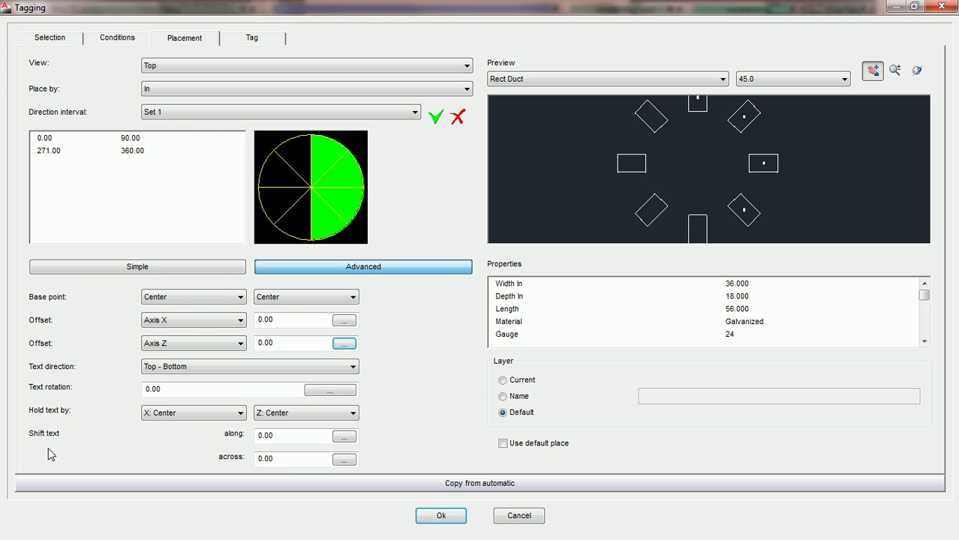
click(192, 112)
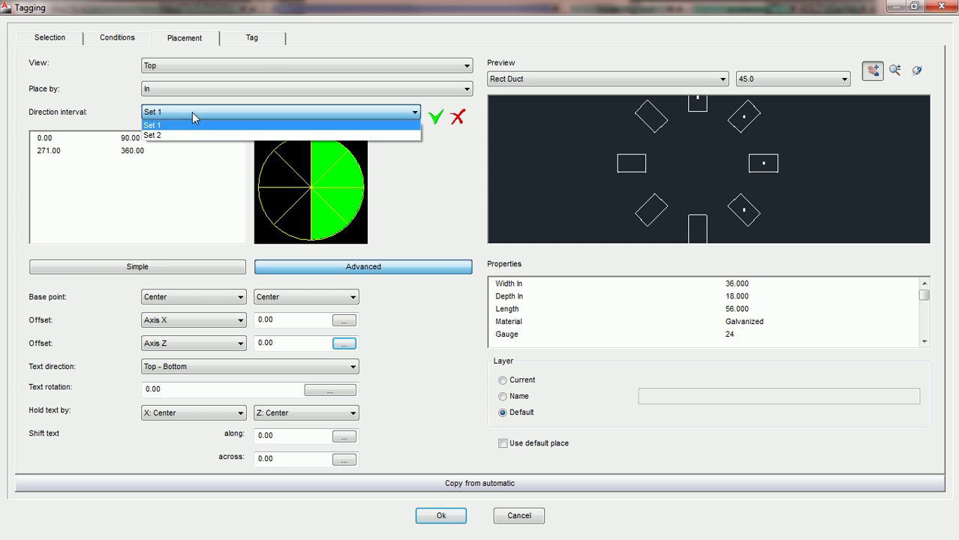
click(186, 135)
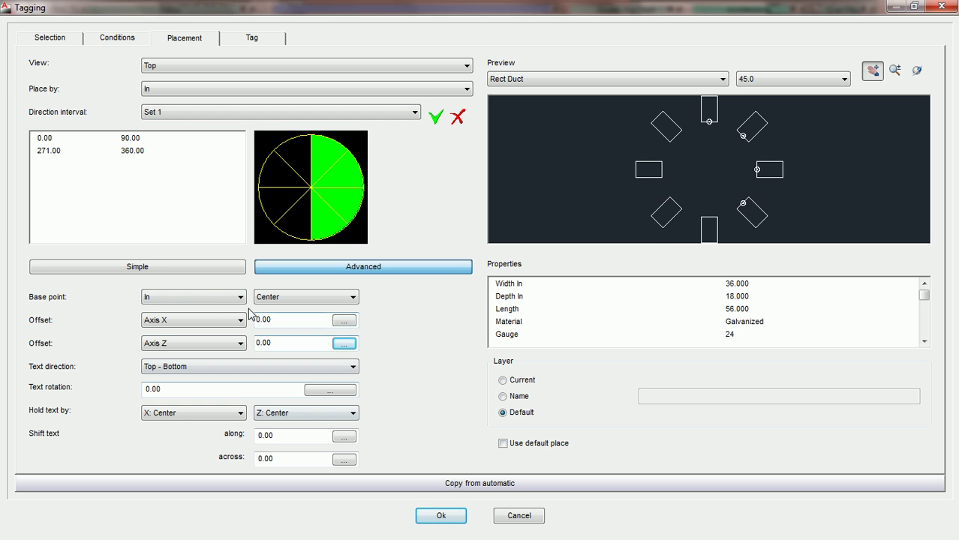
click(188, 113)
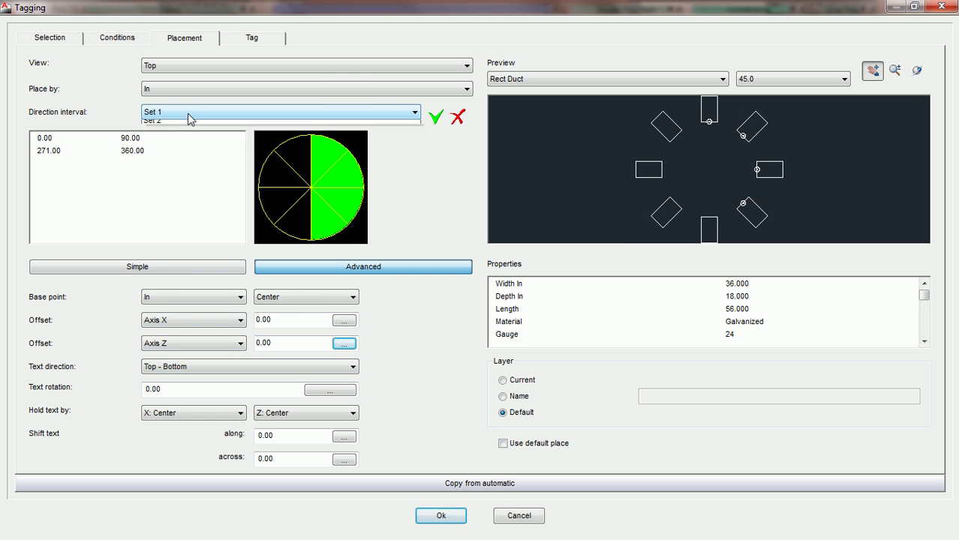
click(178, 139)
click(184, 114)
click(180, 126)
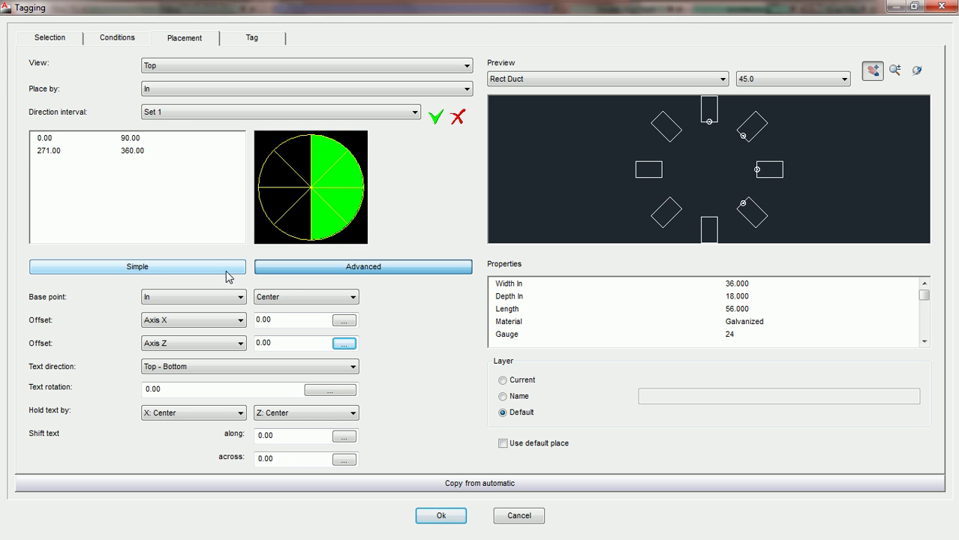
- Compare the Simple and Advanced placement options for Set 1, ending in Advanced mode
click(131, 269)
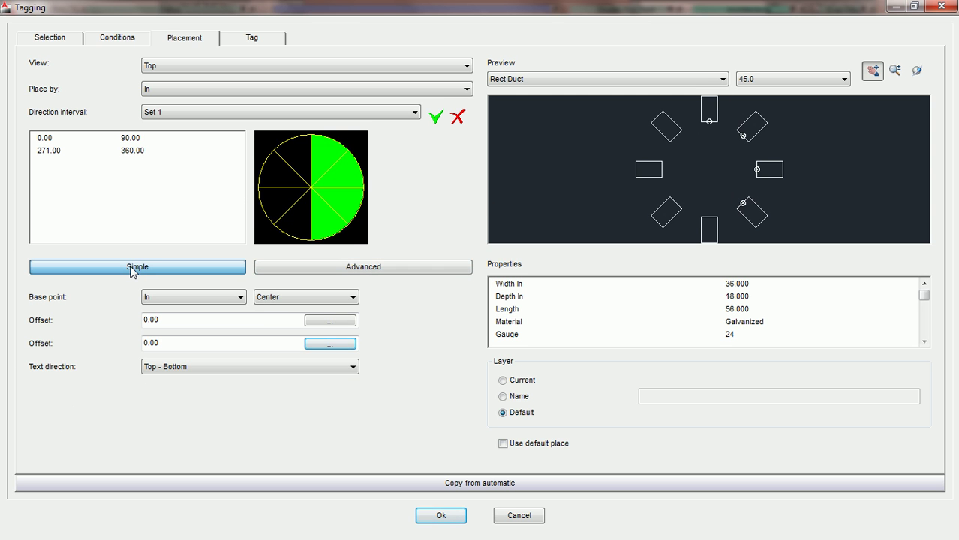
click(300, 267)
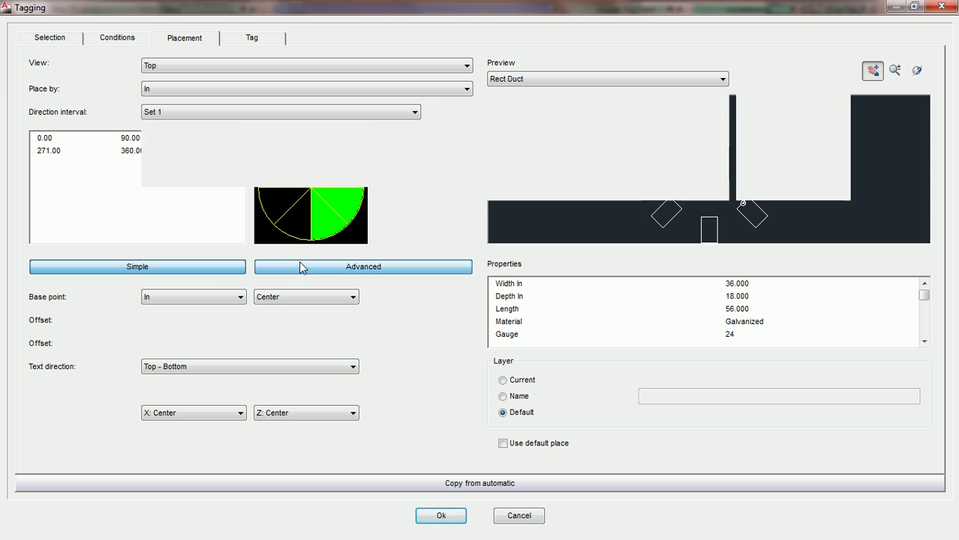
click(167, 270)
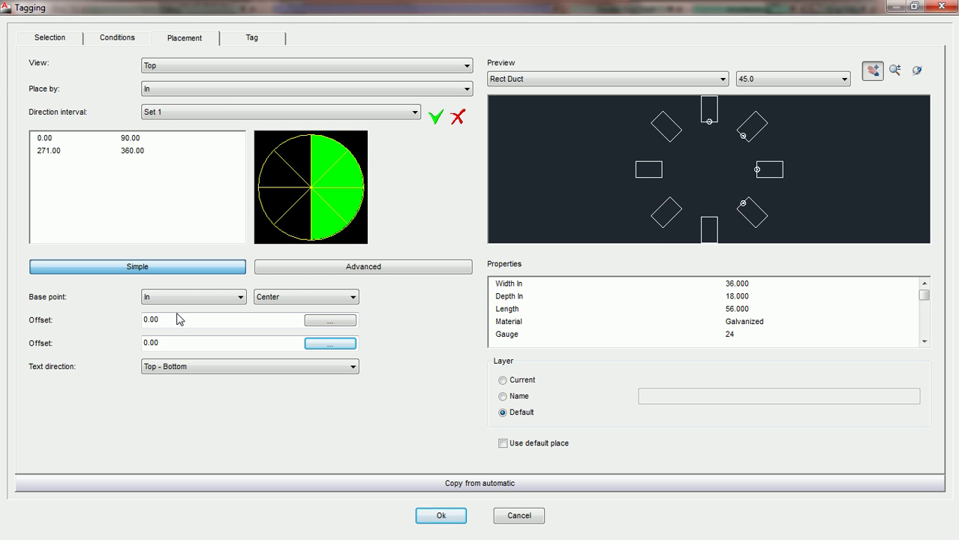
click(368, 267)
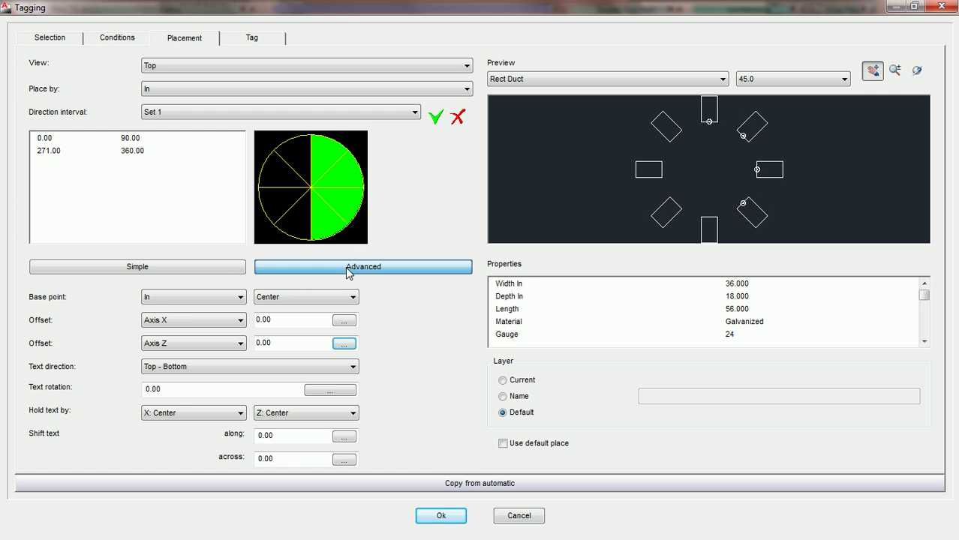
- Try Center as the first base point setting and inspect the number tags on the Rect Duct orientations
click(192, 297)
click(188, 310)
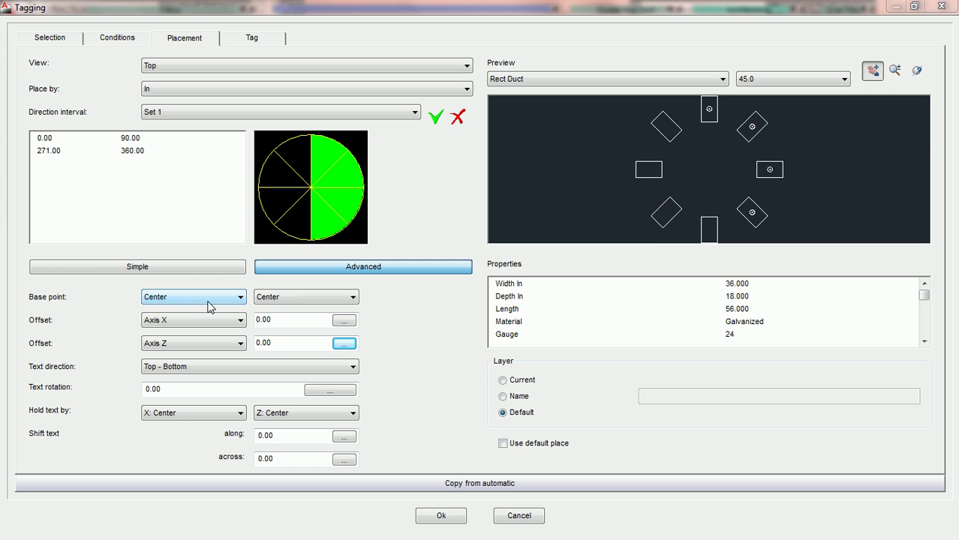
click(723, 178)
scroll(710, 157, up, 2)
drag(710, 157, 711, 213)
scroll(710, 207, down, 1)
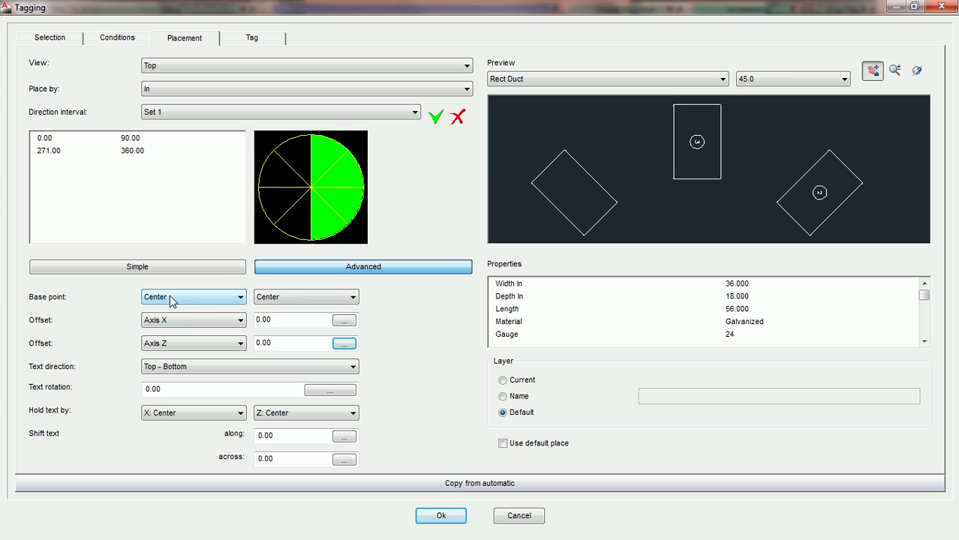
- Try the In base point with its Left and Right alignments in the preview, and return the alignment to Center
click(240, 299)
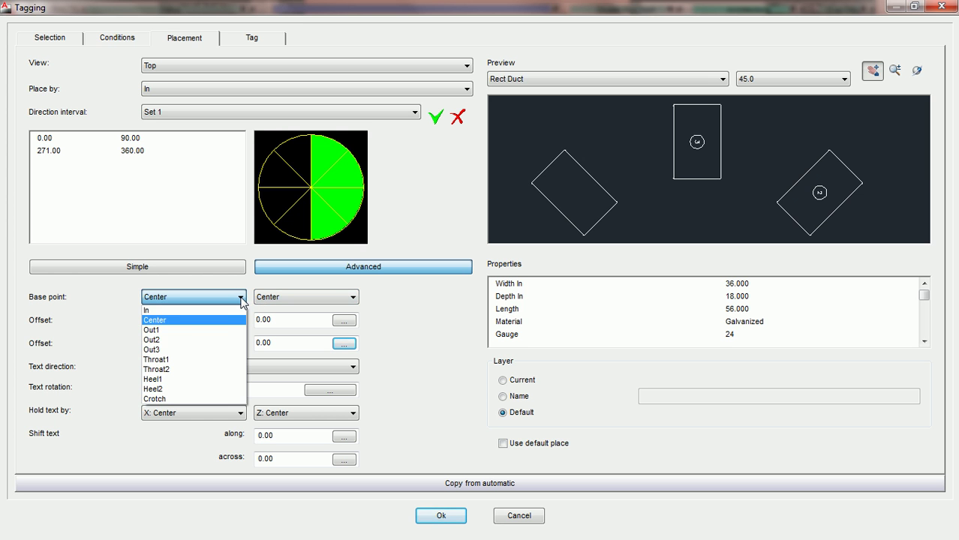
click(230, 311)
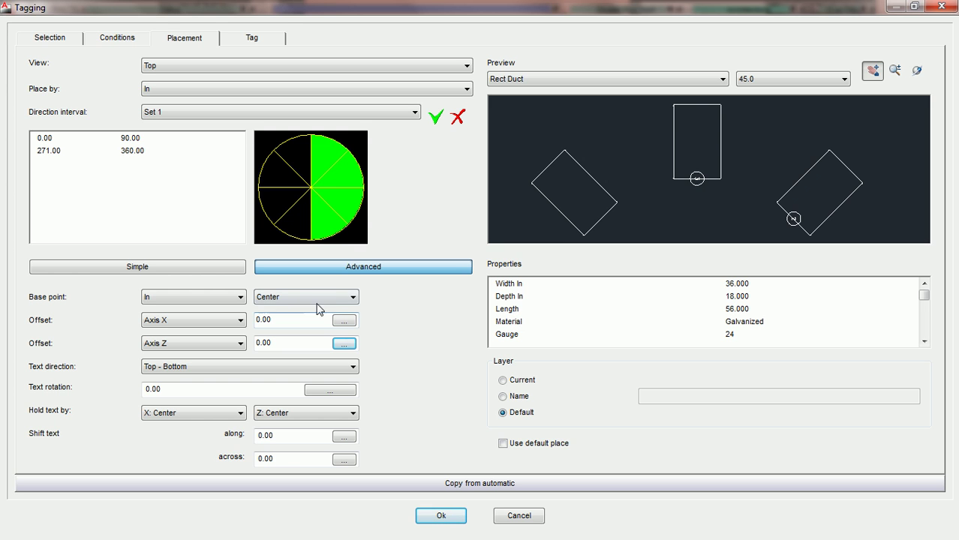
click(348, 299)
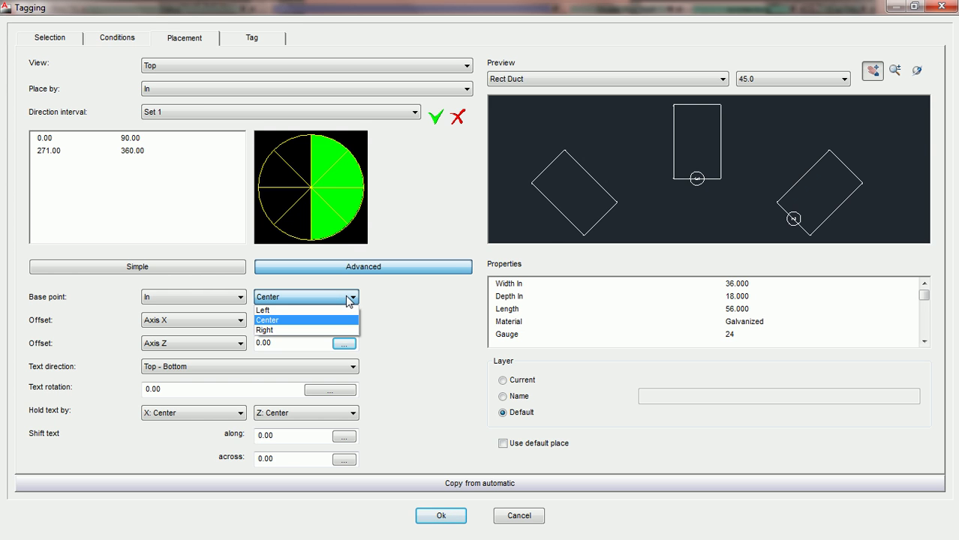
click(342, 310)
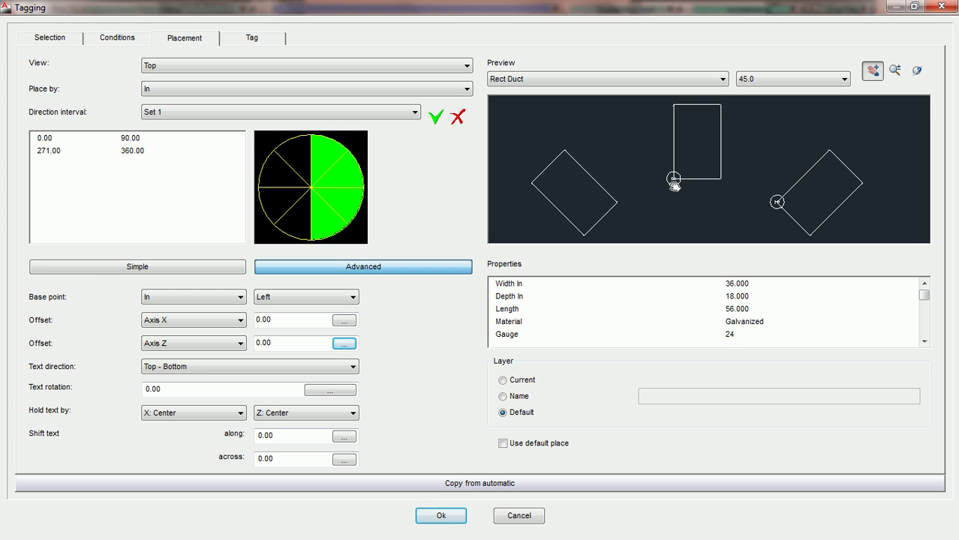
click(350, 301)
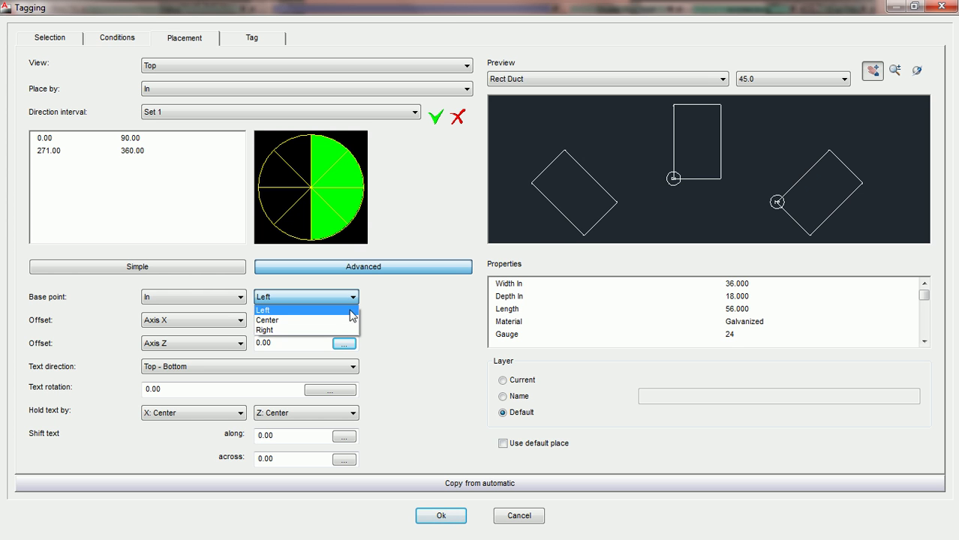
click(348, 330)
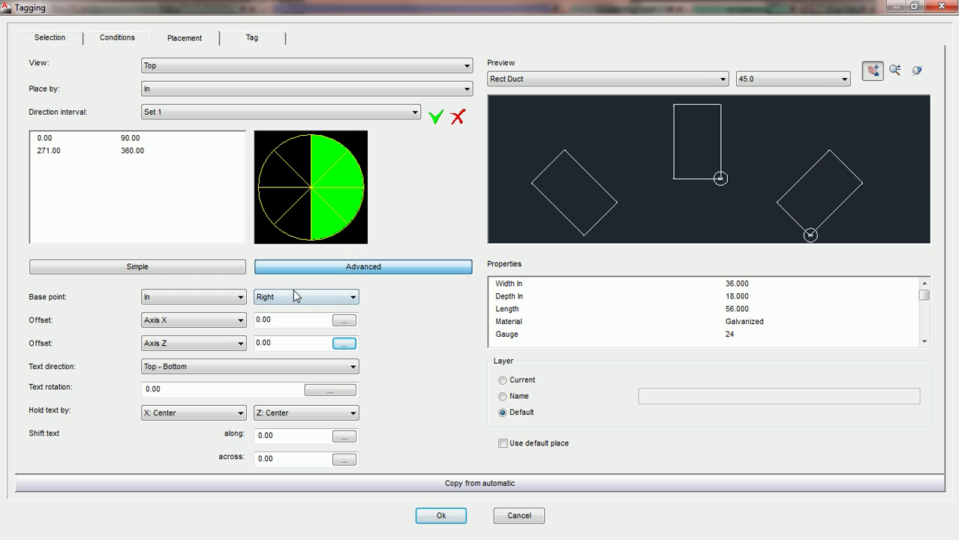
click(353, 297)
click(332, 318)
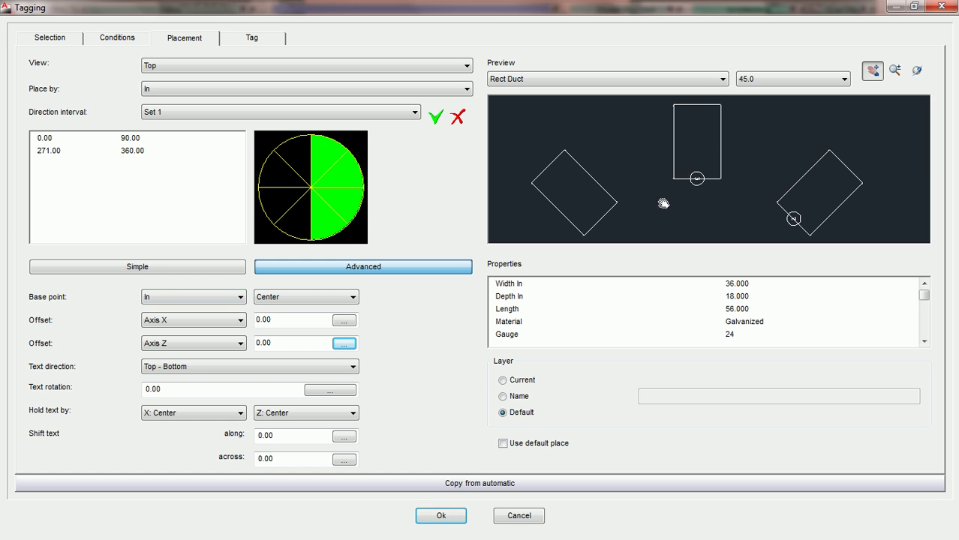
- Try the Center, Out1 and Throat1 base points on the Rect Duct in the preview
click(232, 299)
click(222, 323)
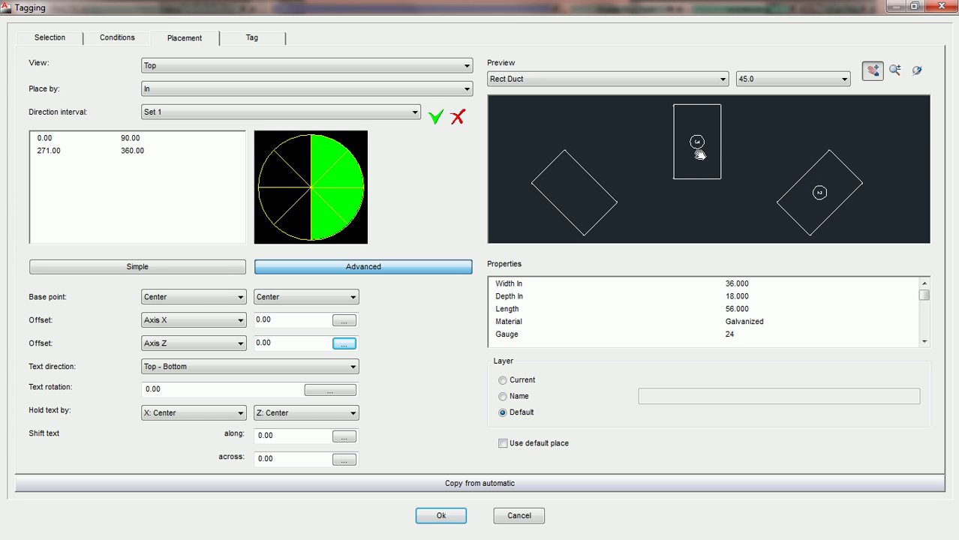
click(238, 299)
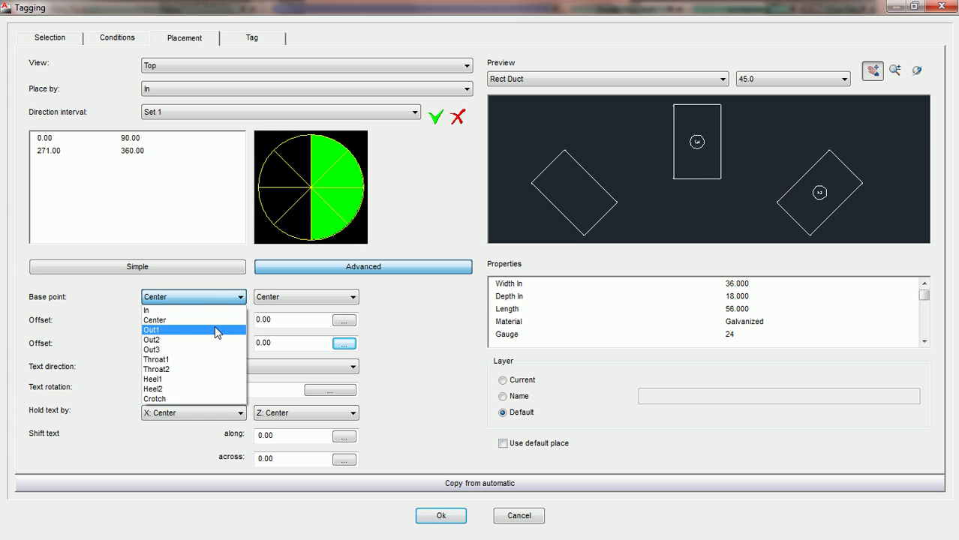
click(218, 331)
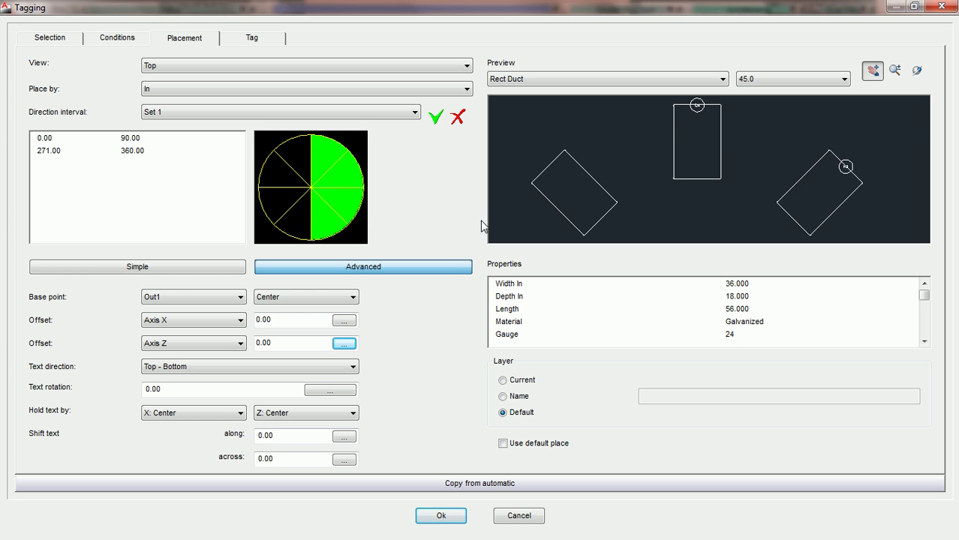
click(242, 298)
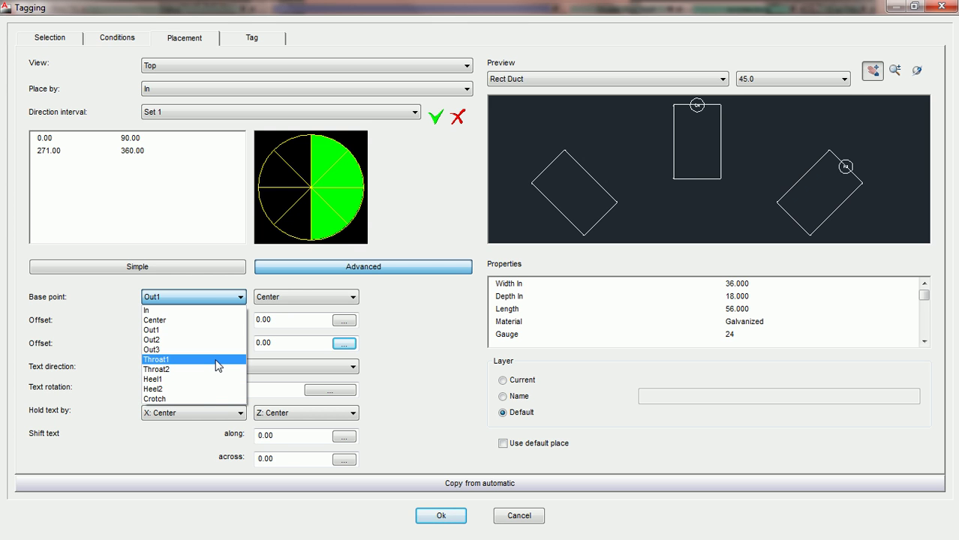
click(216, 360)
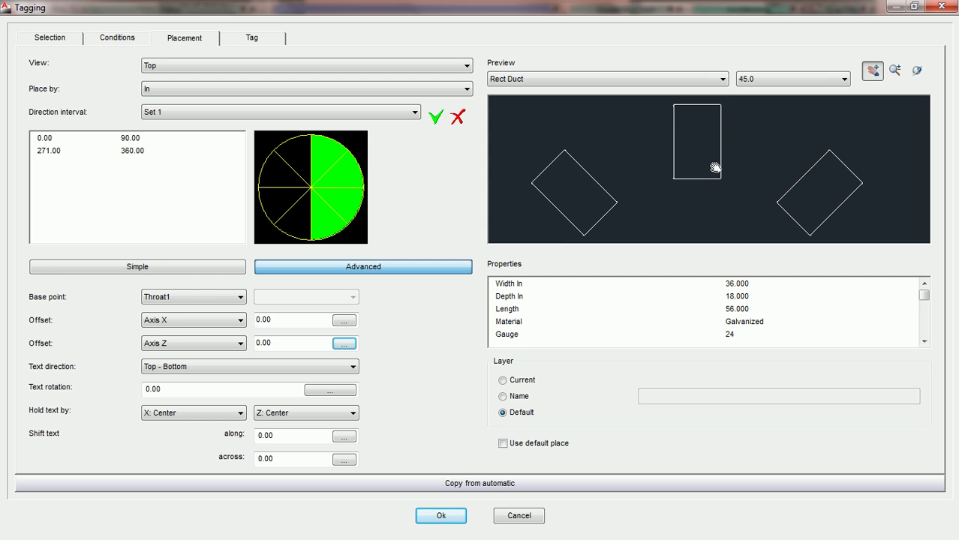
- Preview the tag on Square Elbow (Variable Depth) with the current throat base point, and change the base point to Heel1
click(723, 78)
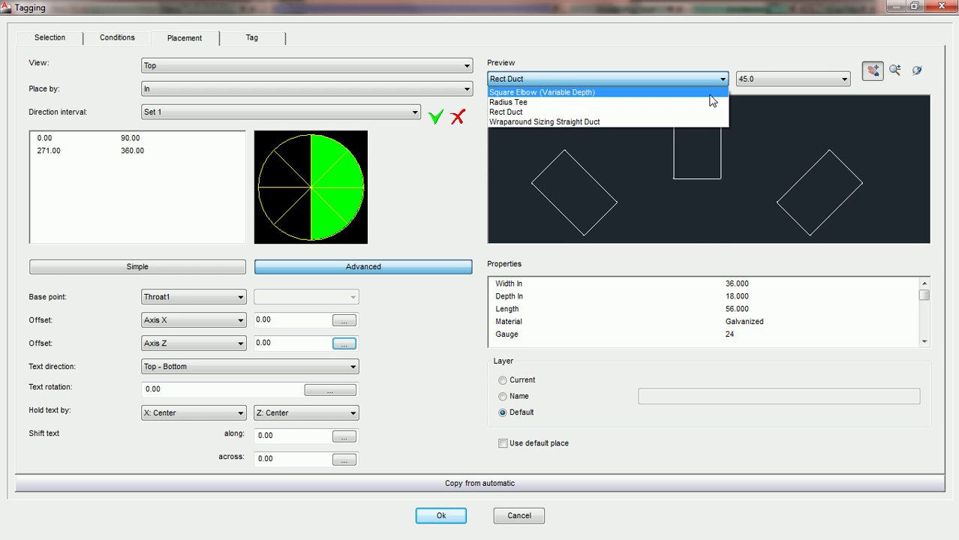
click(711, 96)
drag(716, 160, 719, 214)
scroll(715, 191, up, 5)
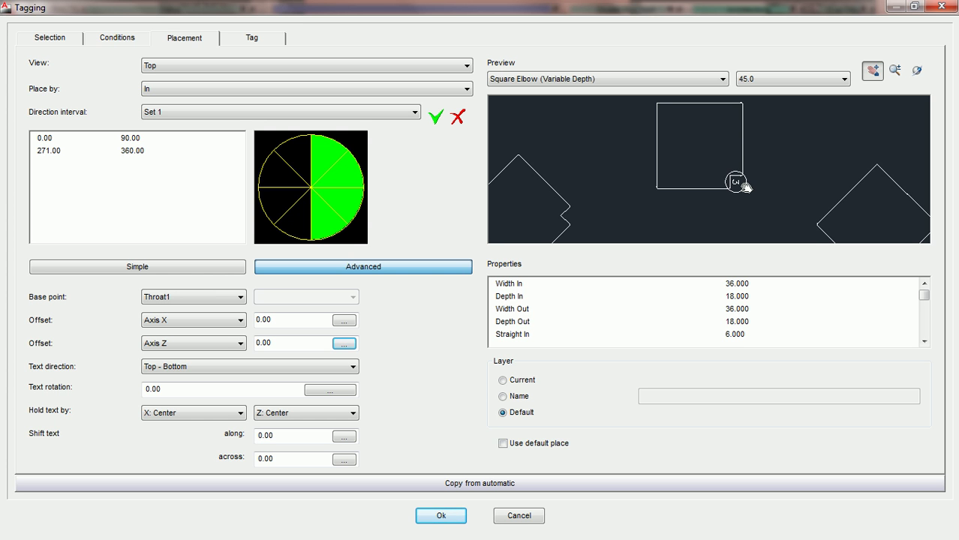
click(241, 299)
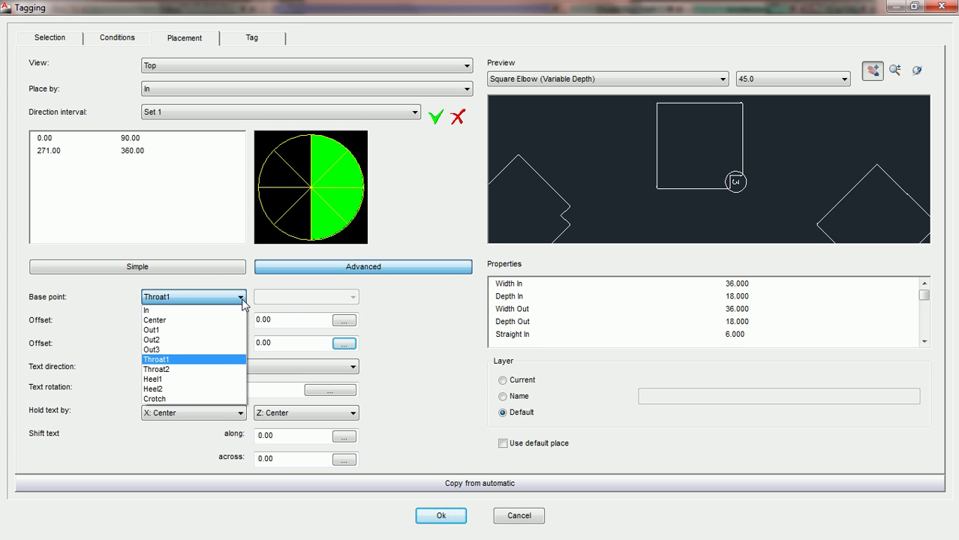
click(216, 381)
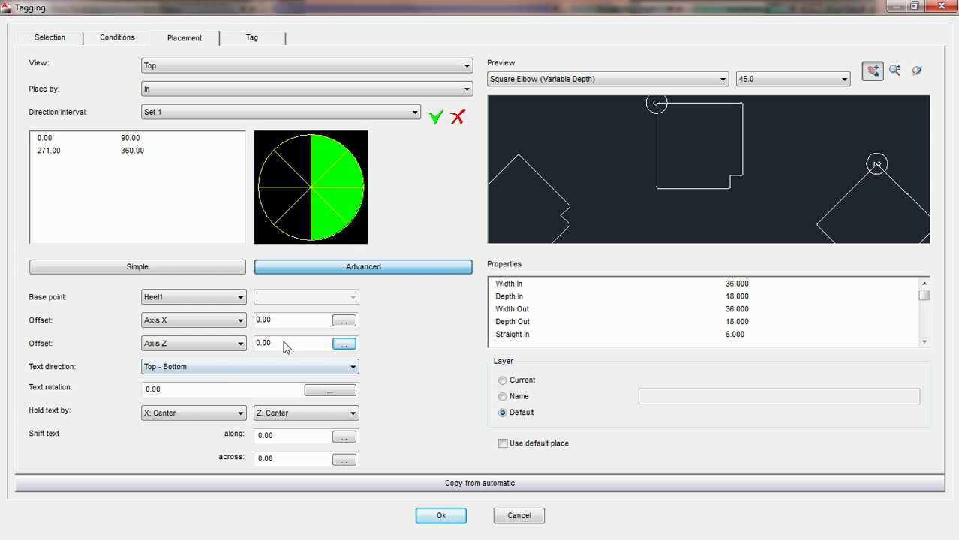
- Try the Crotch base point on Square Elbow (Variable Depth) and inspect its orientations in the preview
drag(688, 152, 687, 201)
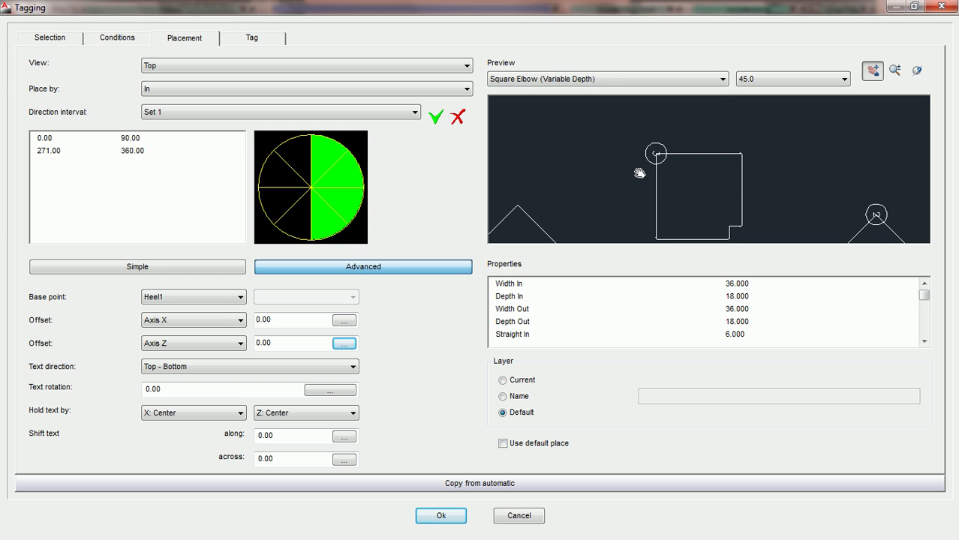
click(240, 298)
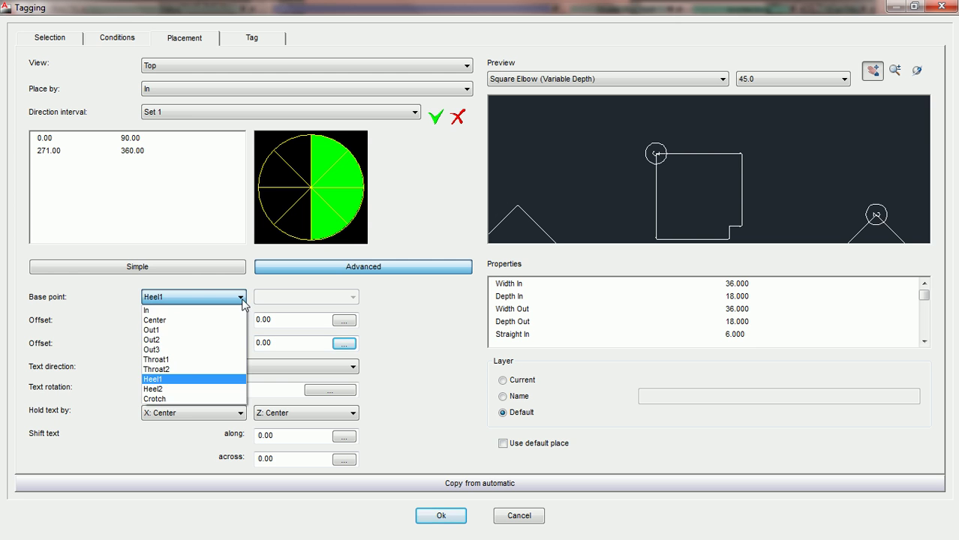
click(176, 397)
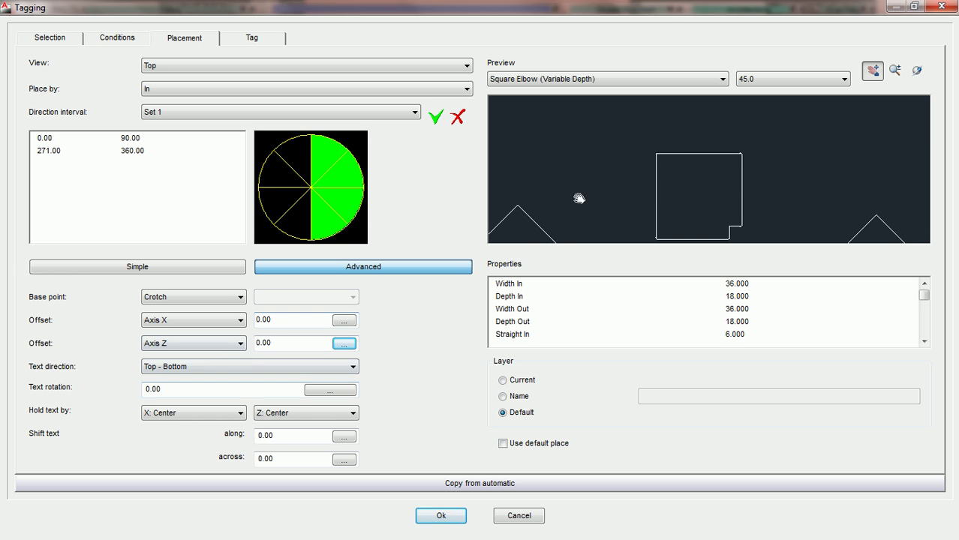
drag(708, 191, 716, 152)
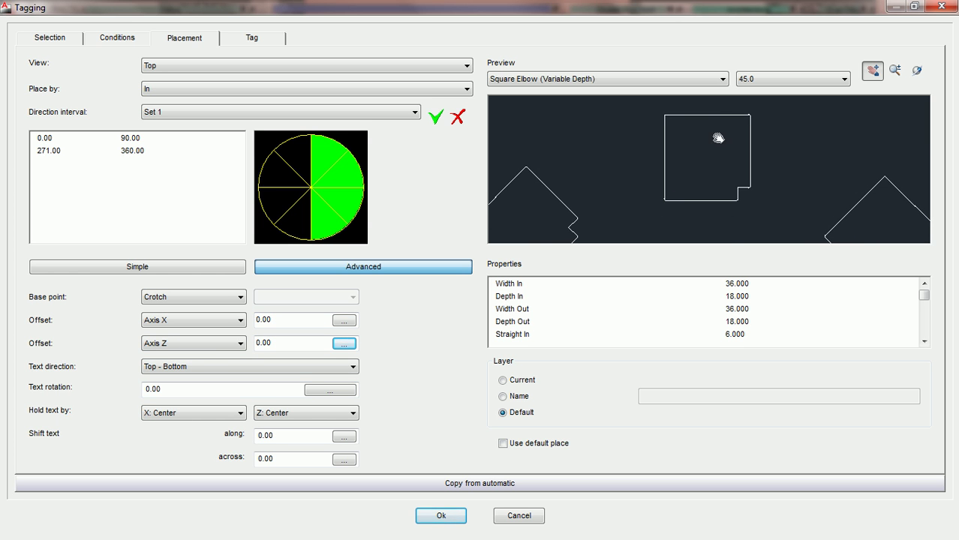
- Preview the Crotch base point on the Radius Tee and inspect where the tags sit between its branches
click(623, 79)
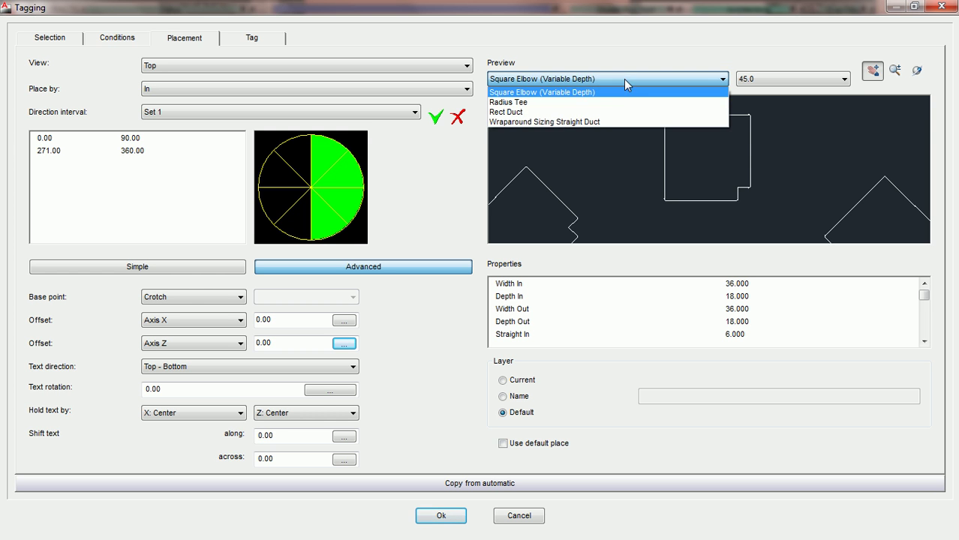
click(608, 104)
drag(732, 160, 705, 221)
scroll(707, 192, up, 2)
scroll(707, 193, up, 3)
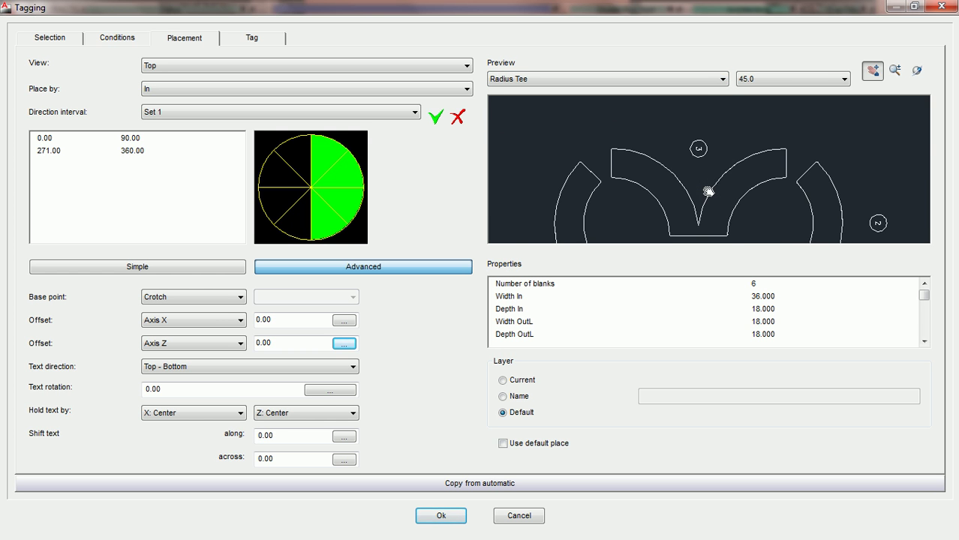
scroll(720, 154, down, 1)
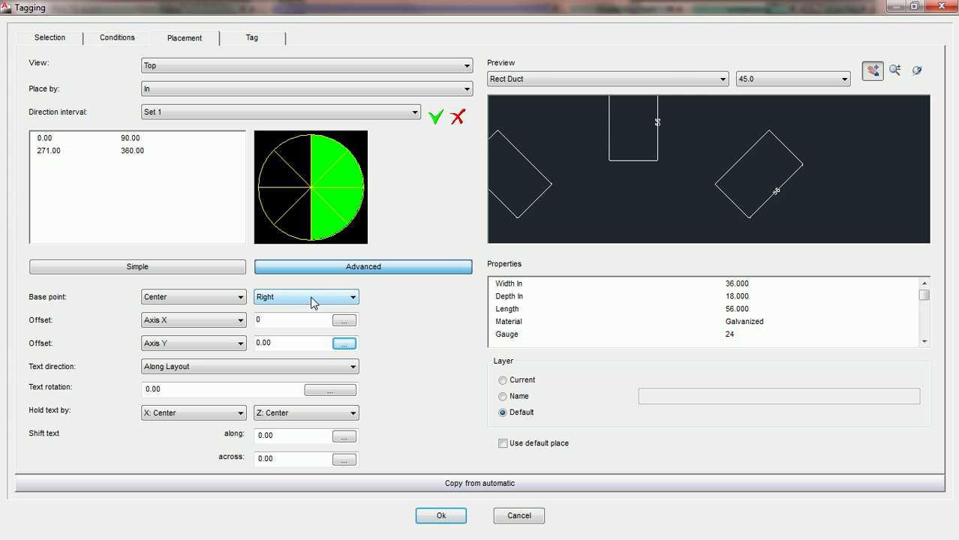
- Inspect the Rect Duct tags placed at the Center base point with Right alignment, and review the first offset's axis options, keeping Axis X
drag(678, 206, 667, 213)
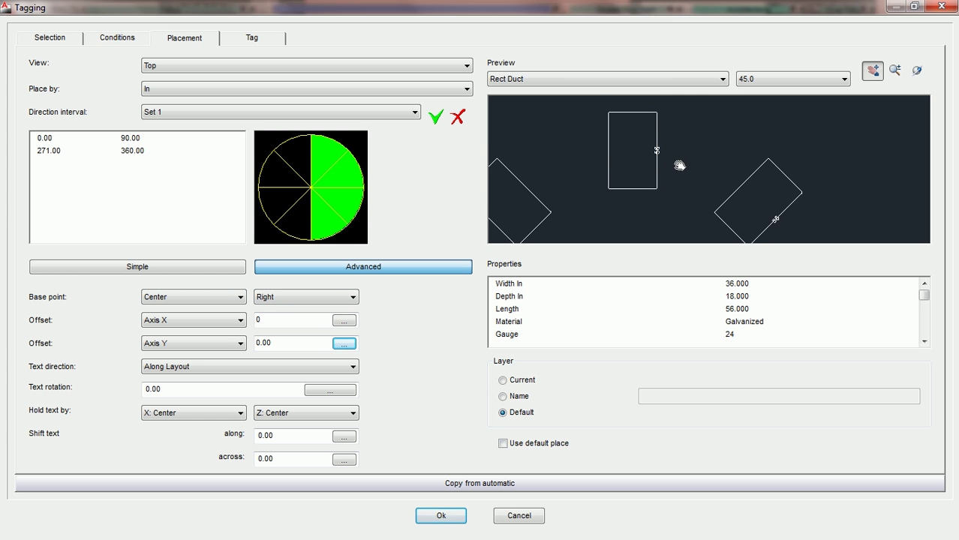
scroll(678, 165, up, 1)
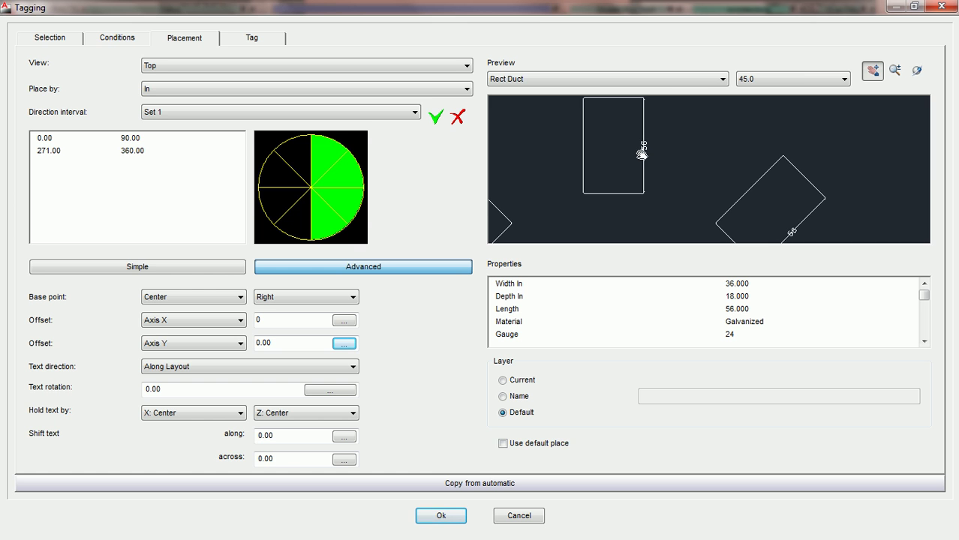
drag(700, 180, 700, 165)
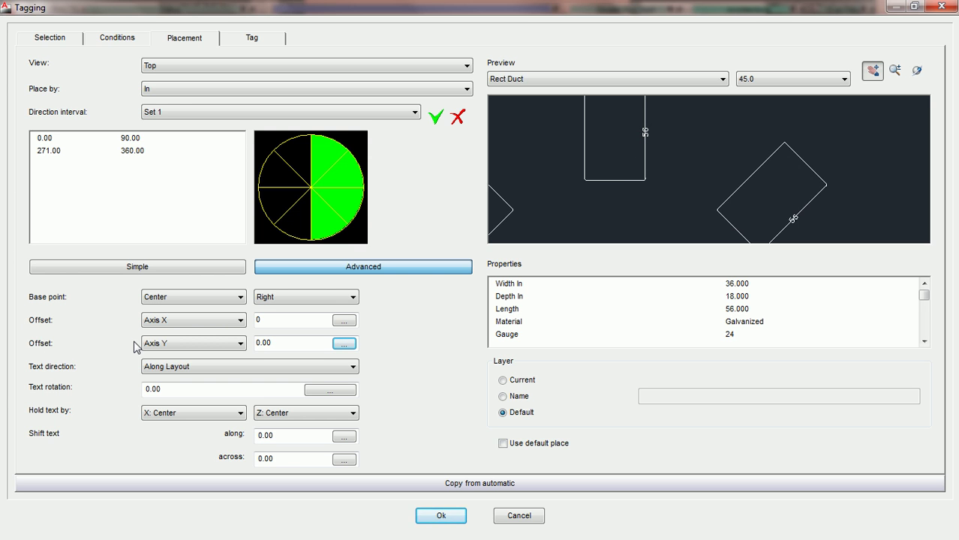
click(241, 323)
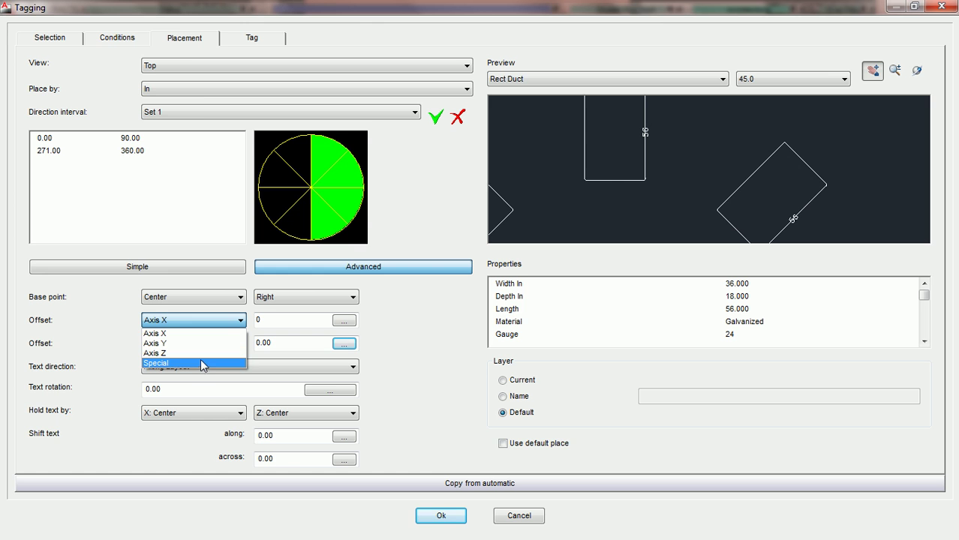
click(217, 333)
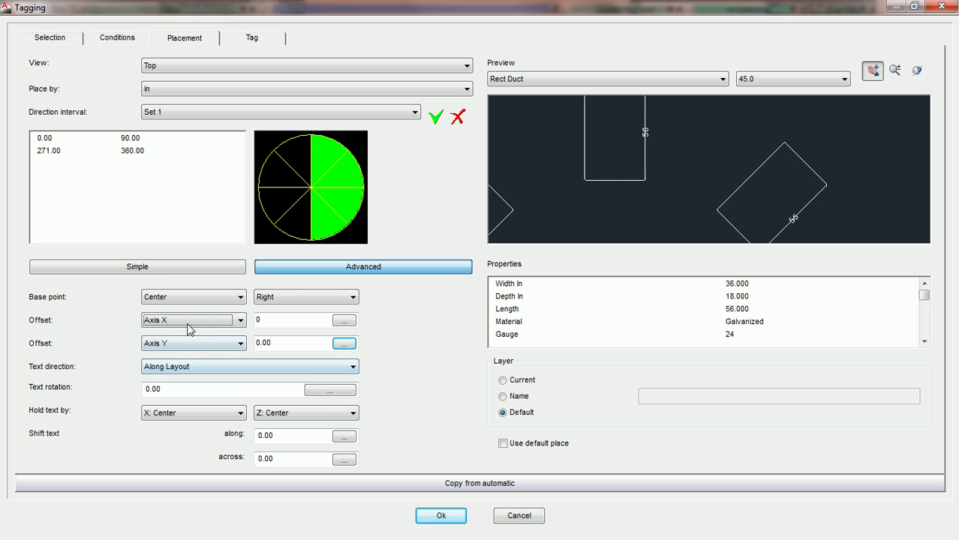
click(240, 321)
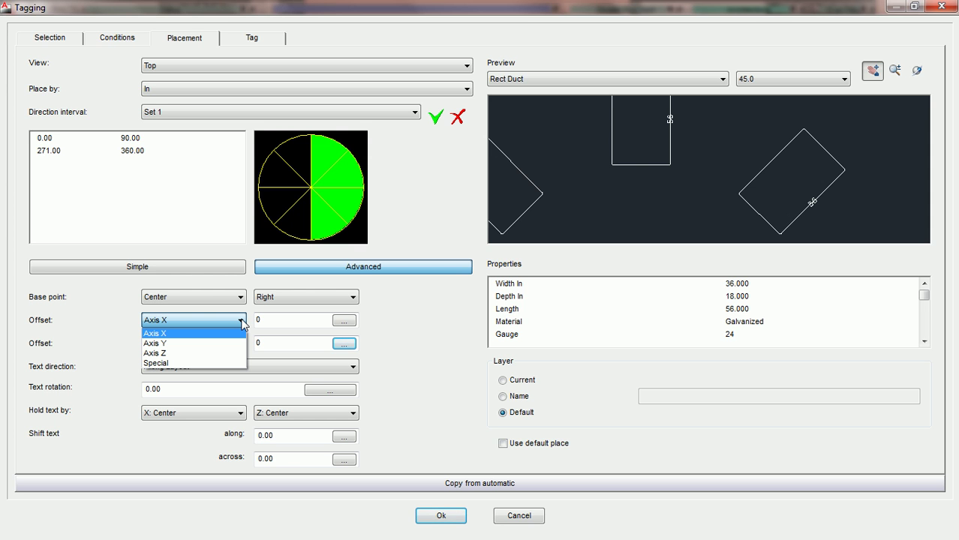
click(242, 325)
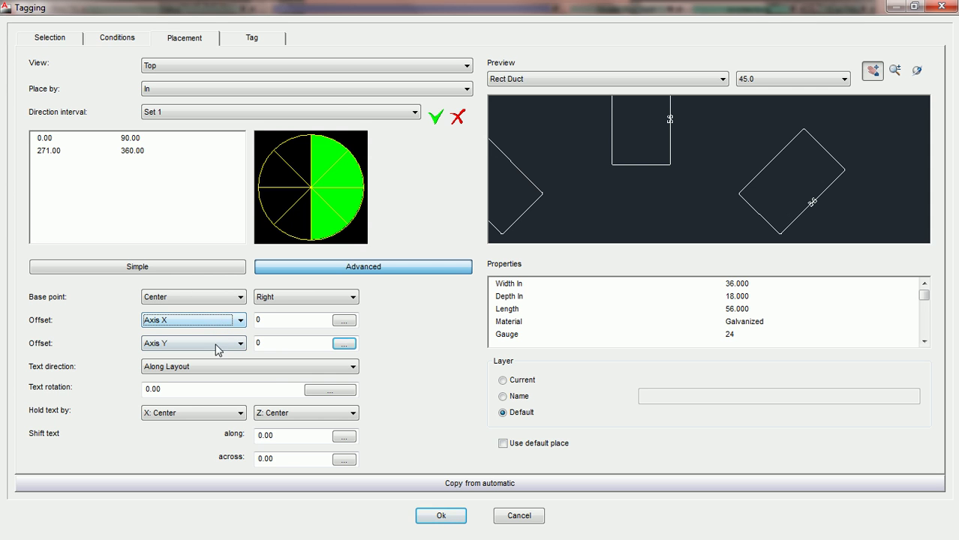
- Try Axis X offsets of 8 and -8 for the Rect Duct tag
double_click(275, 319)
text(8)
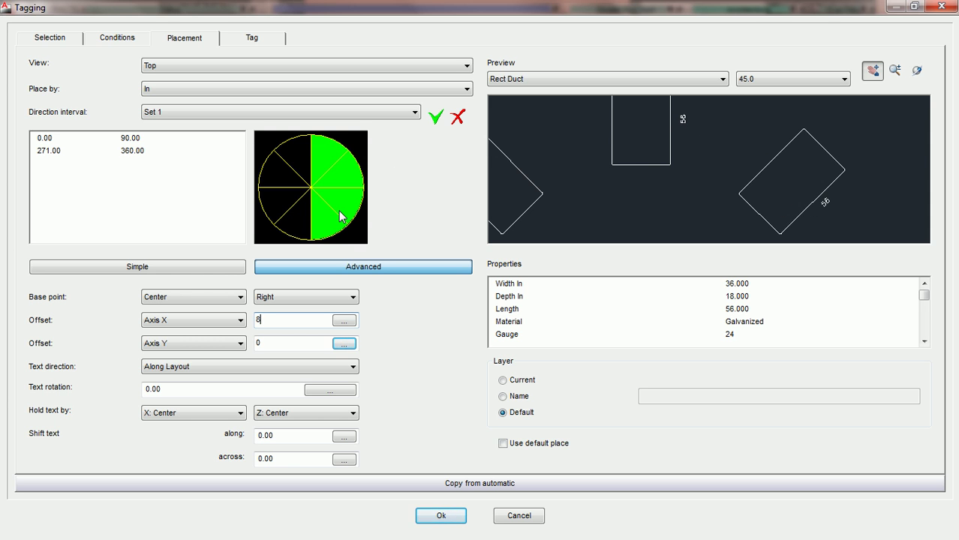
drag(294, 318, 255, 319)
text(-8)
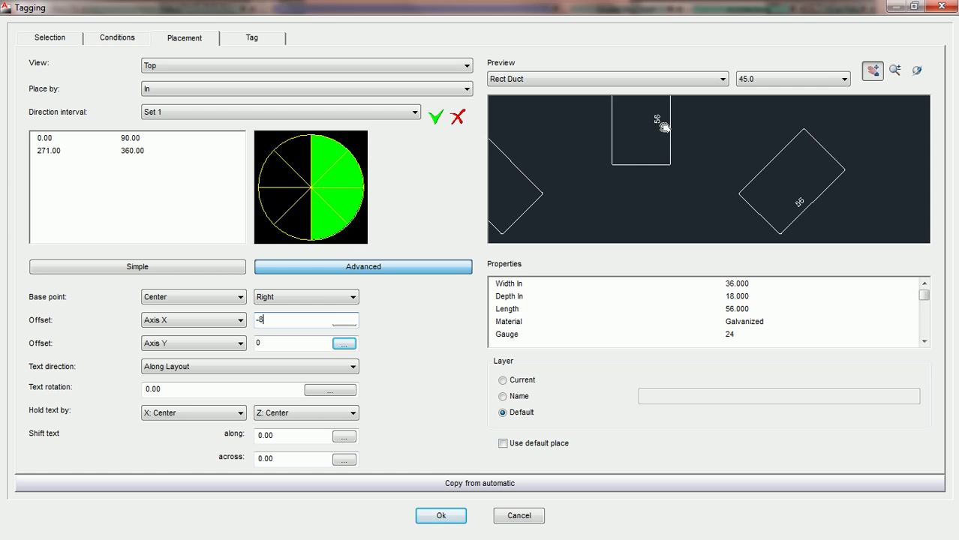
- Try Axis Y offsets of 6 and -6 for the Rect Duct tag
double_click(282, 345)
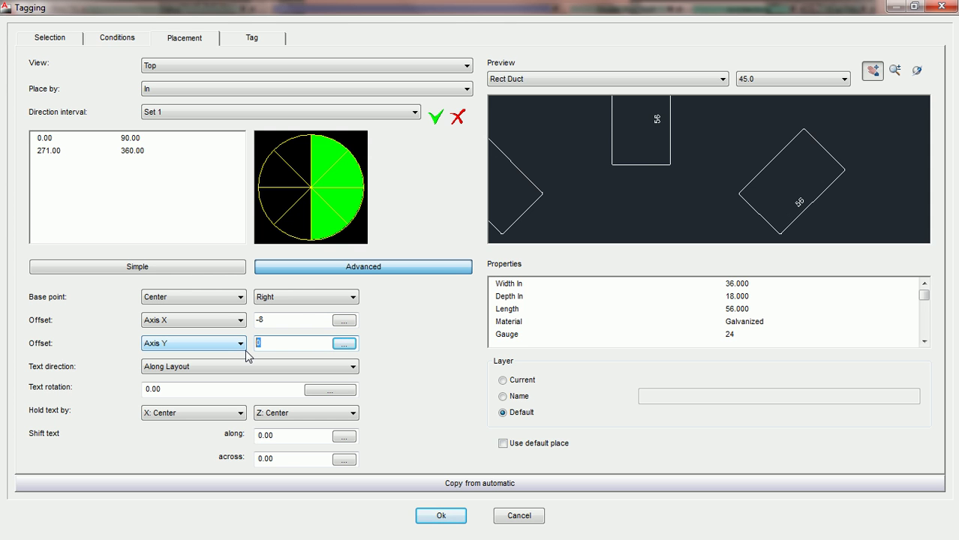
text(6)
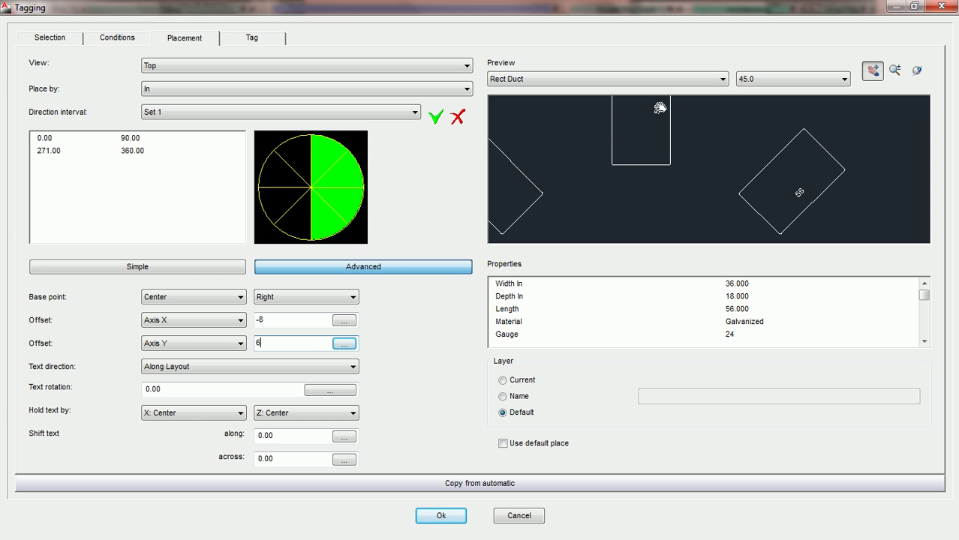
key(BackSpace)
text(-)
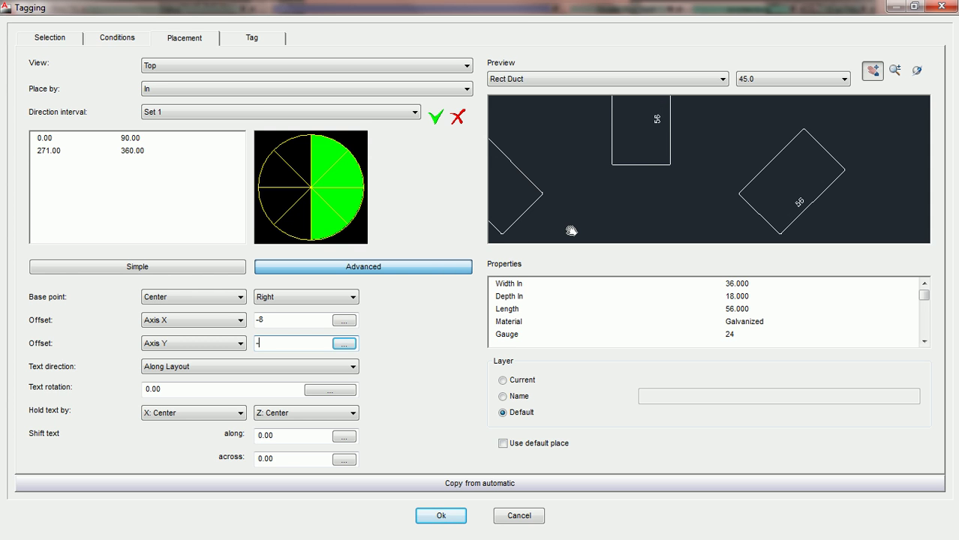
text(6)
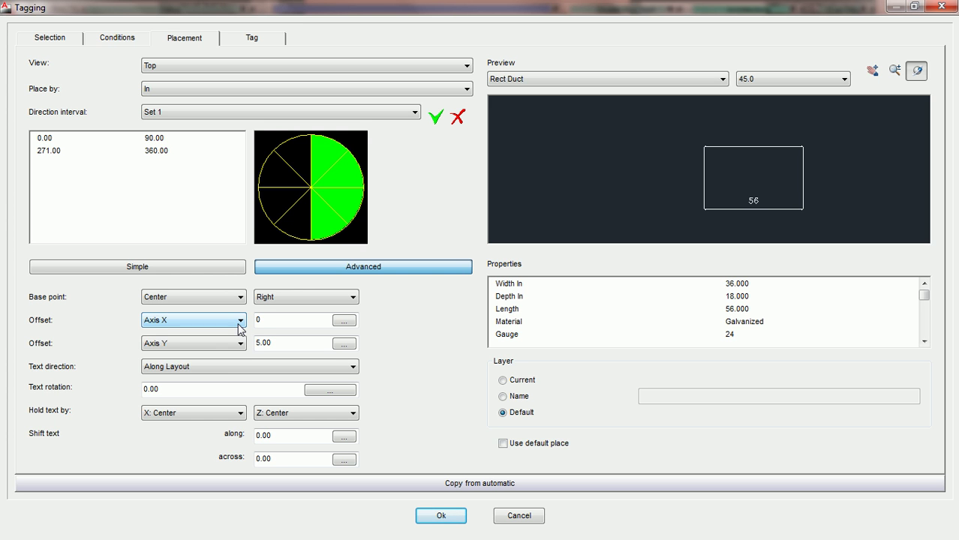
- Change the first offset to Axis Z, accept the tagging settings, and run the automatic tagging by picking the end straight duct
click(238, 323)
click(225, 354)
click(275, 318)
click(439, 516)
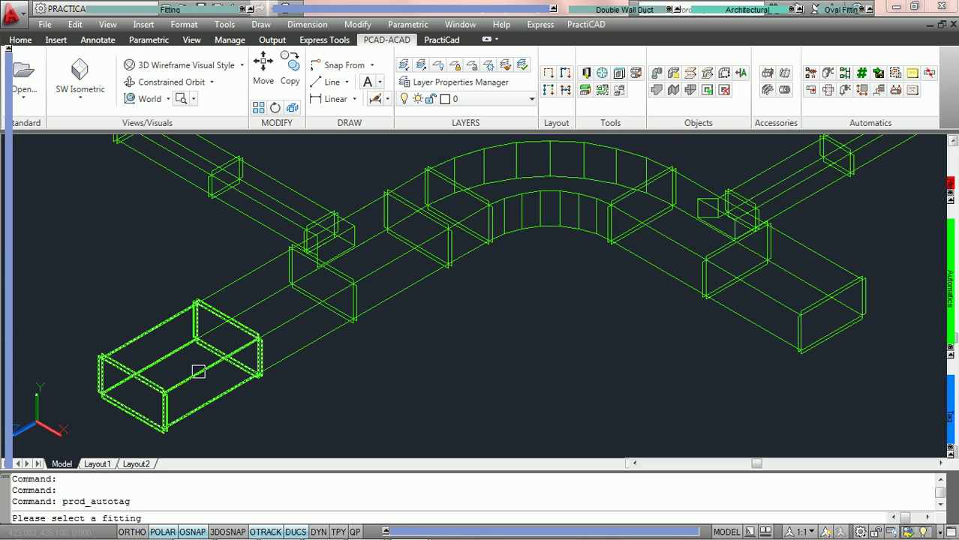
click(198, 371)
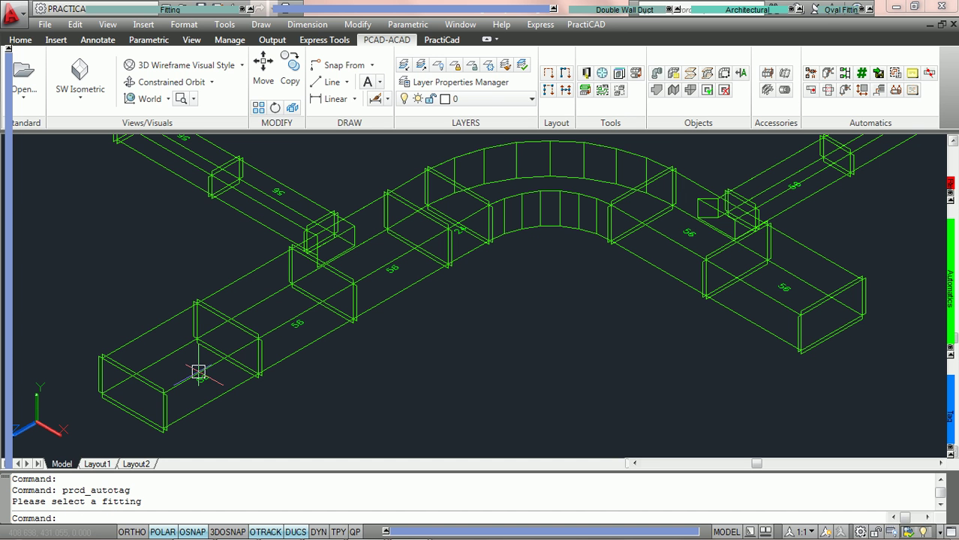
- Inspect the placed duct tags up close and from the Left view, and return to the SW Isometric view
scroll(198, 371, up, 6)
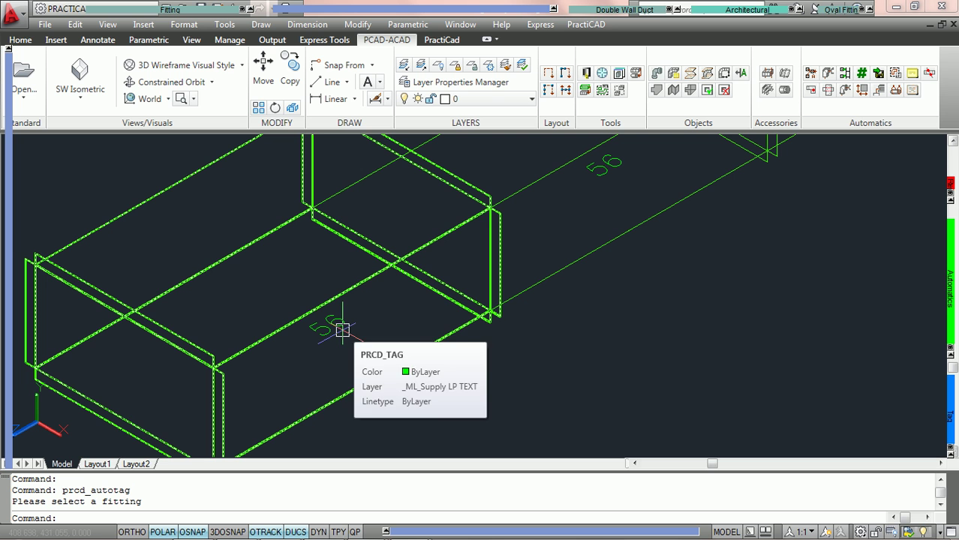
click(80, 101)
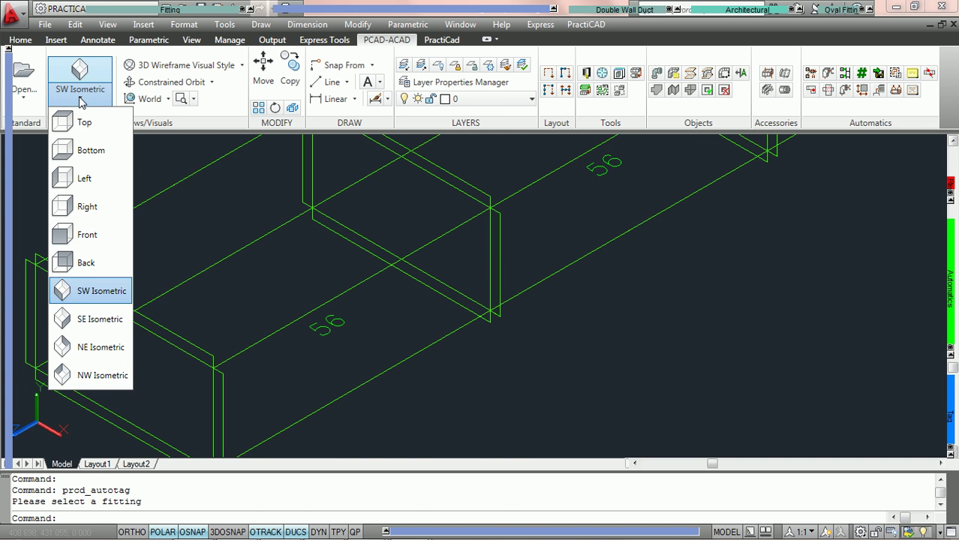
click(84, 177)
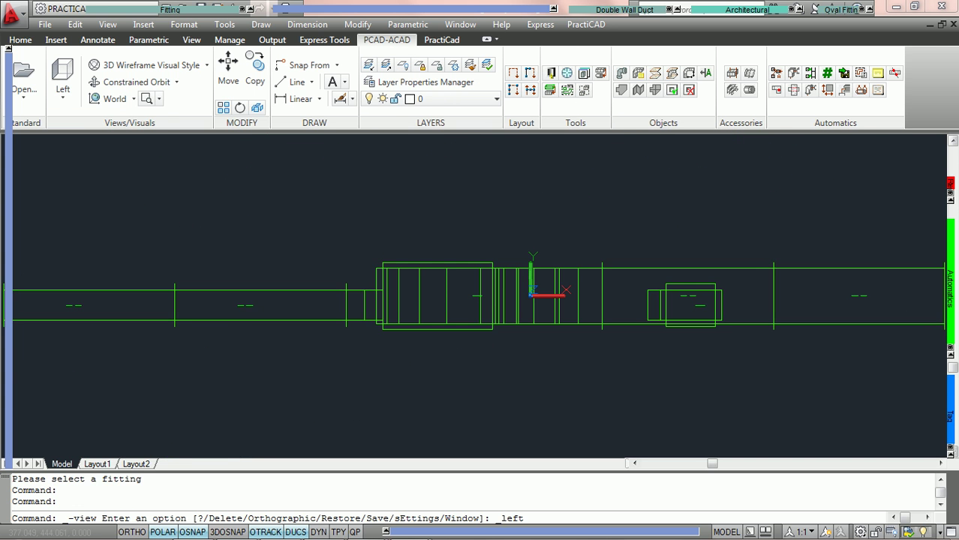
scroll(241, 324, up, 6)
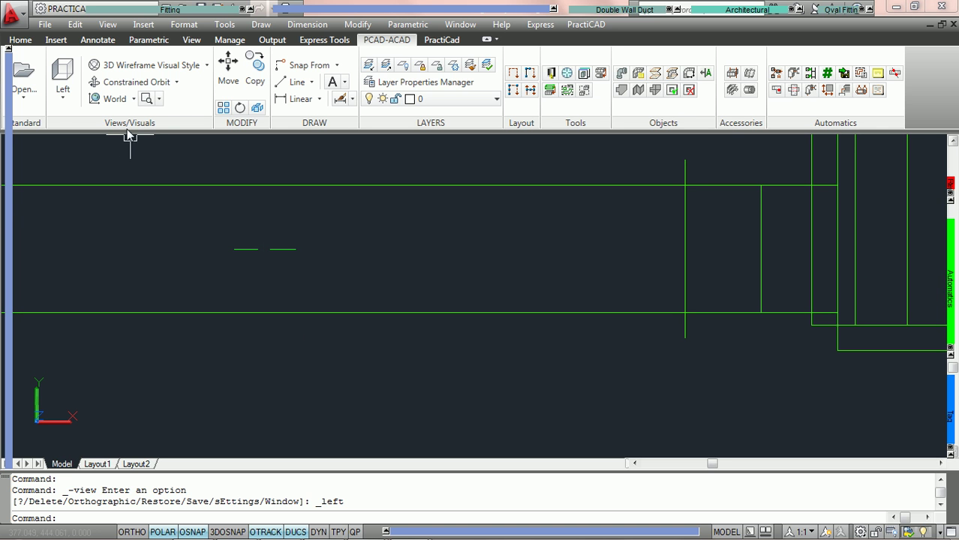
click(66, 100)
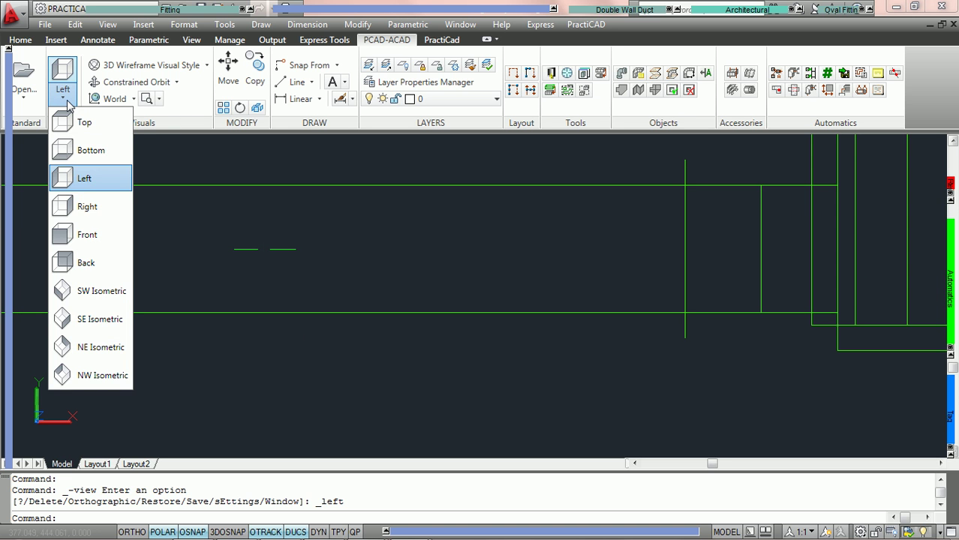
click(96, 291)
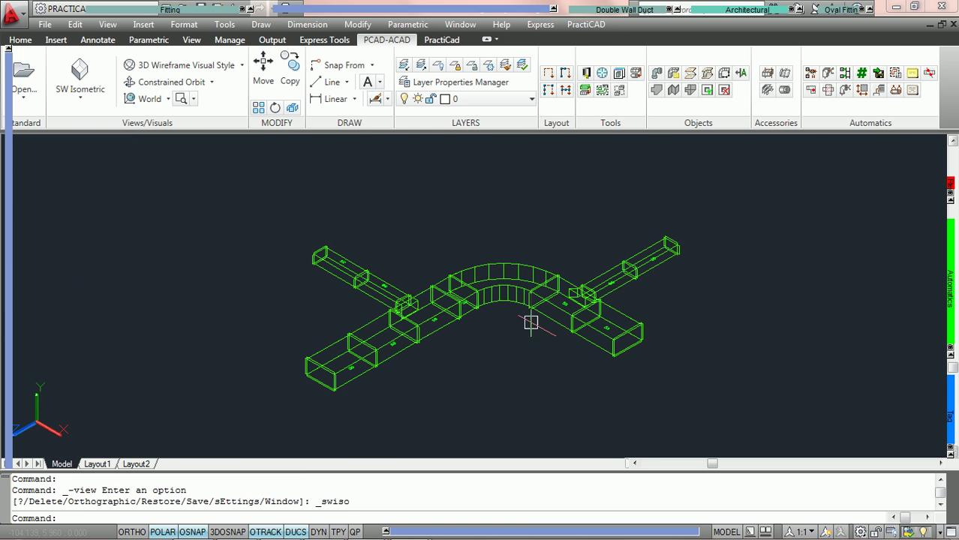
scroll(386, 358, up, 5)
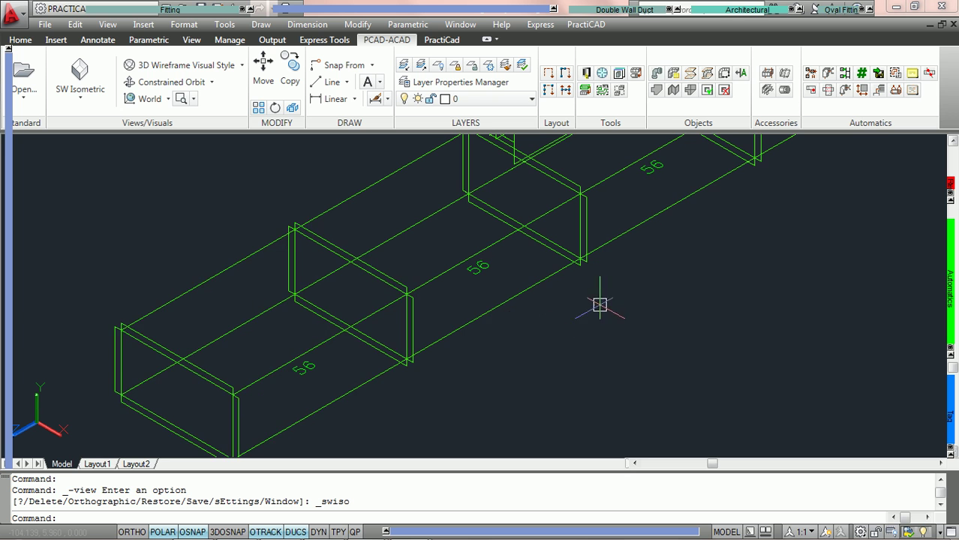
scroll(429, 323, down, 1)
scroll(430, 322, down, 2)
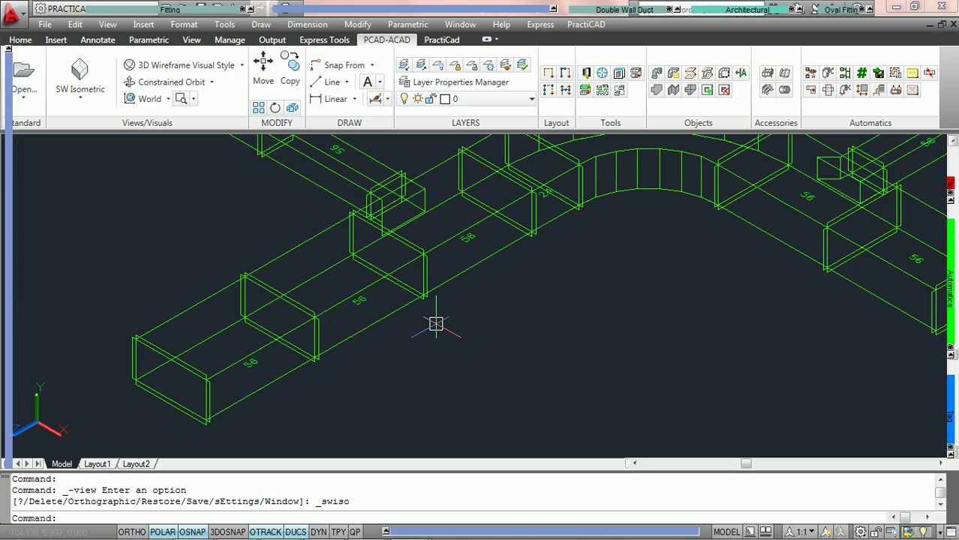
- Try the 3D Hidden visual style on the tagged ductwork and switch the display to Realistic
click(301, 143)
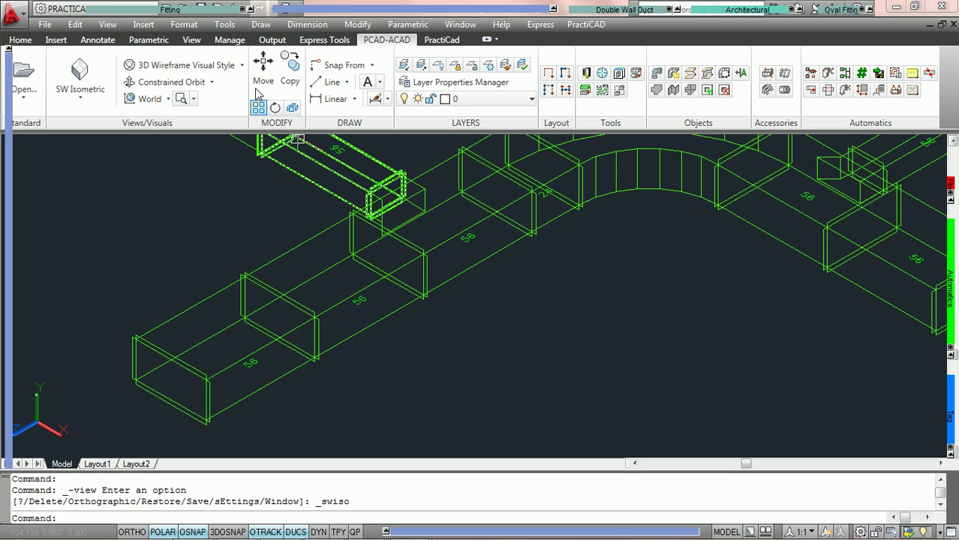
click(242, 65)
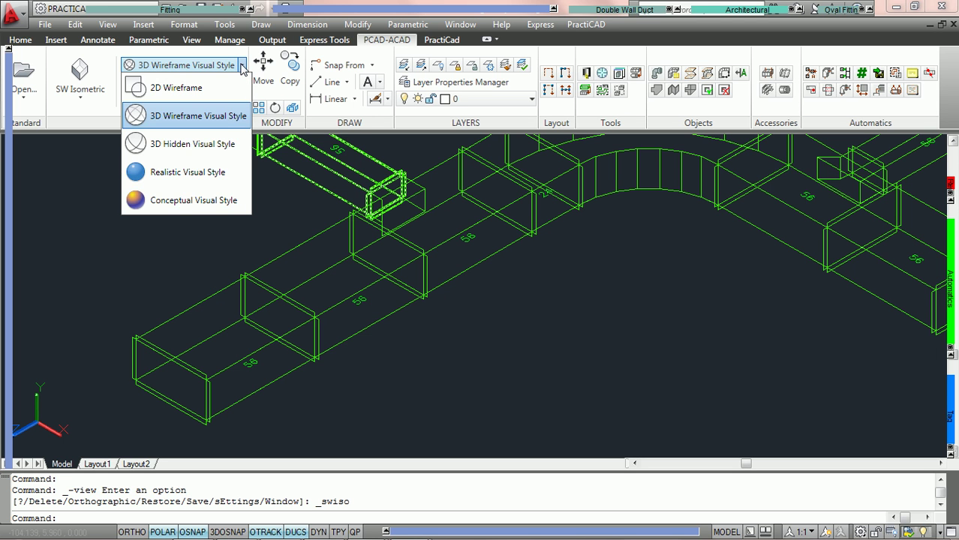
click(211, 171)
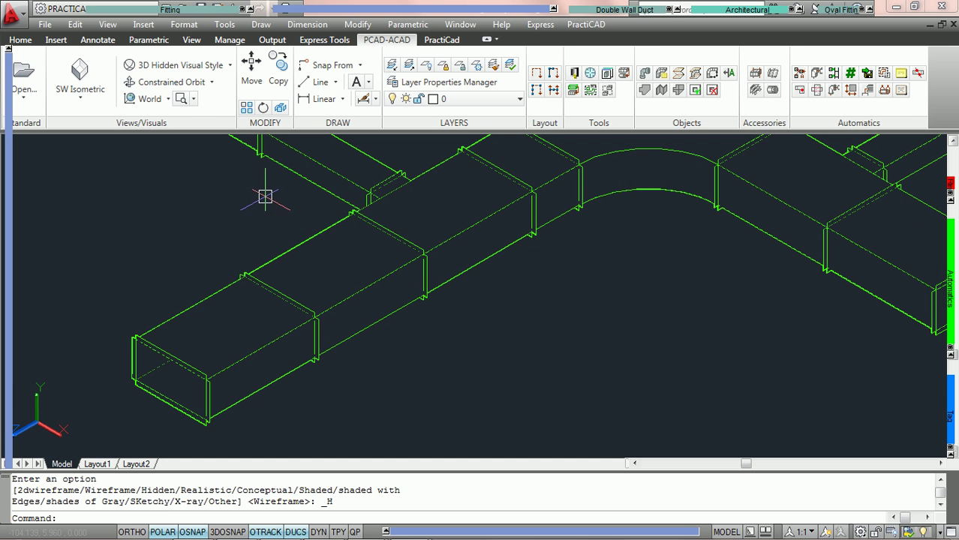
click(230, 65)
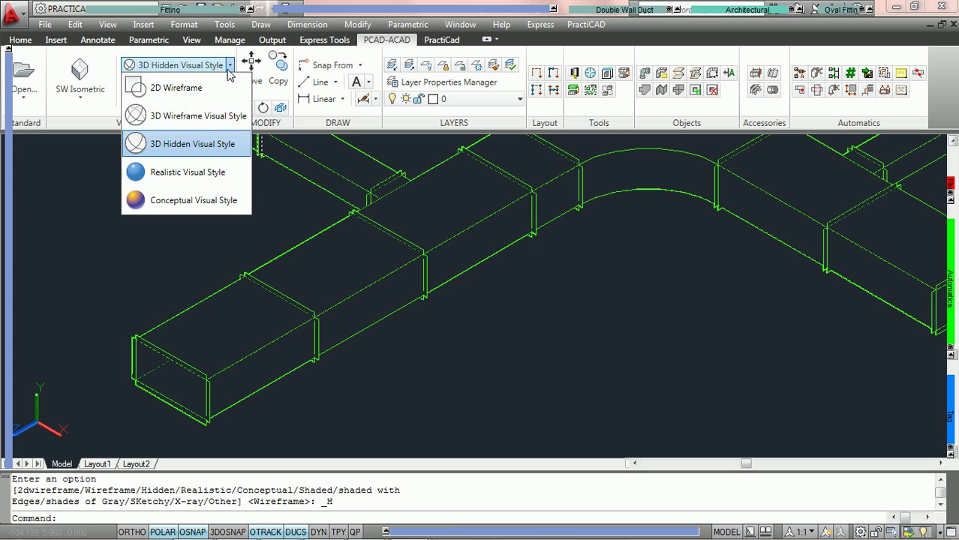
click(185, 174)
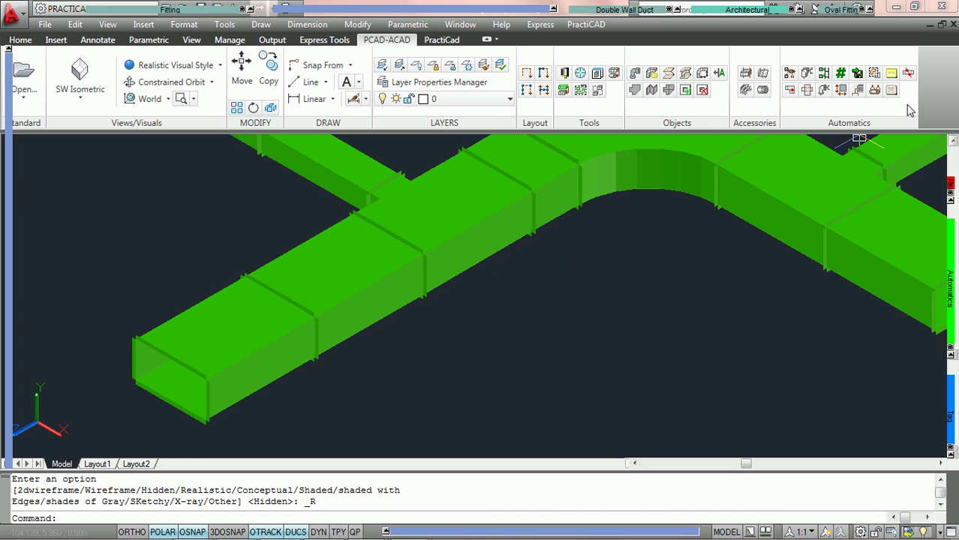
- Set the tag's Axis Z offset to 10 and run the automatic tagging from the end straight duct
click(890, 75)
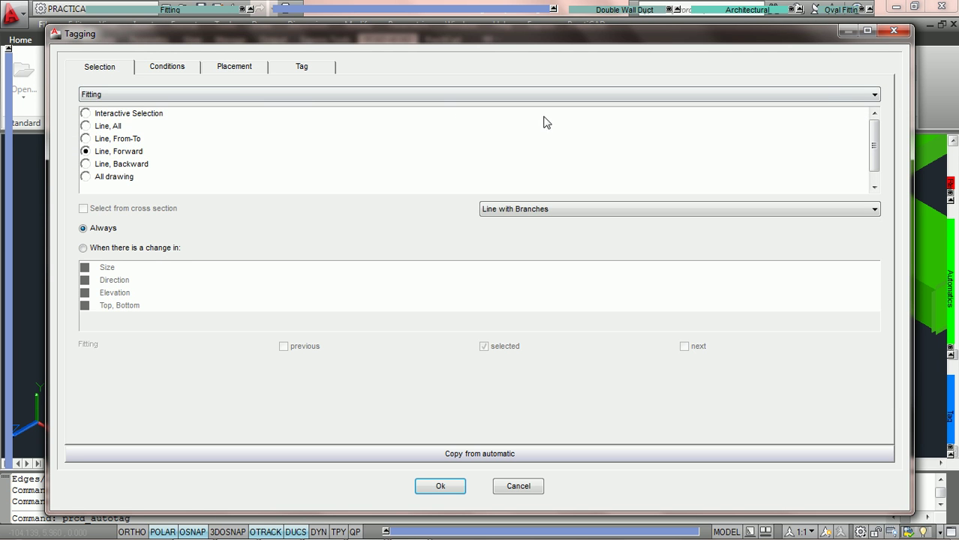
click(242, 67)
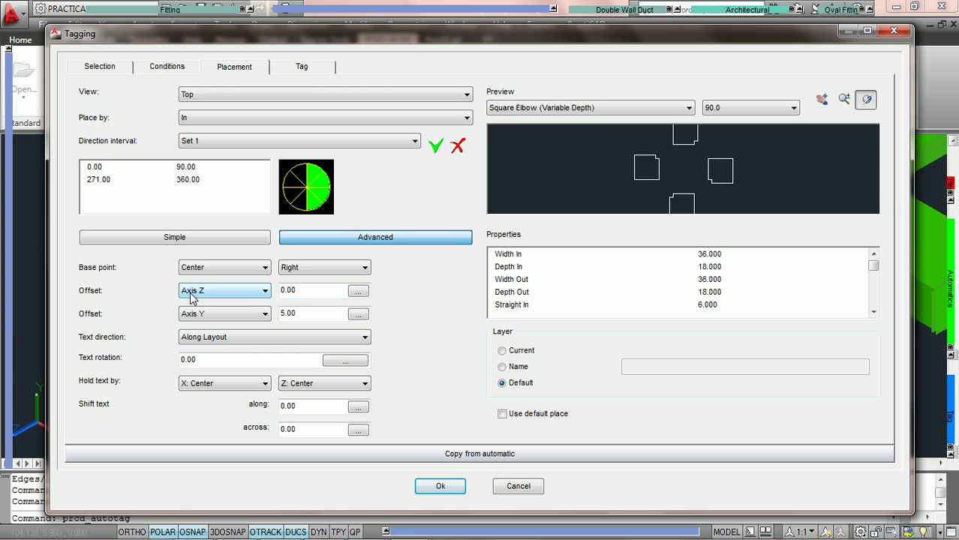
drag(300, 291, 254, 302)
key(BackSpace)
text(10)
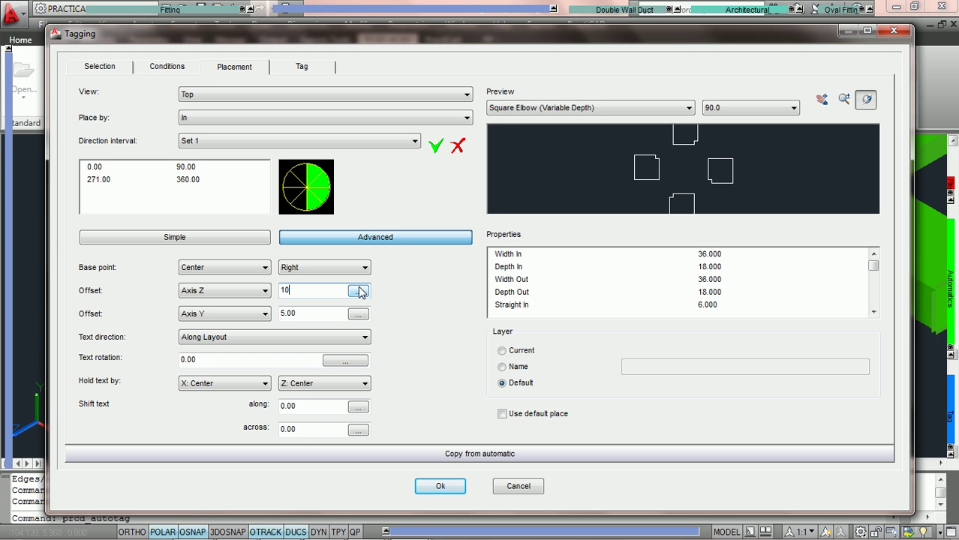
click(440, 486)
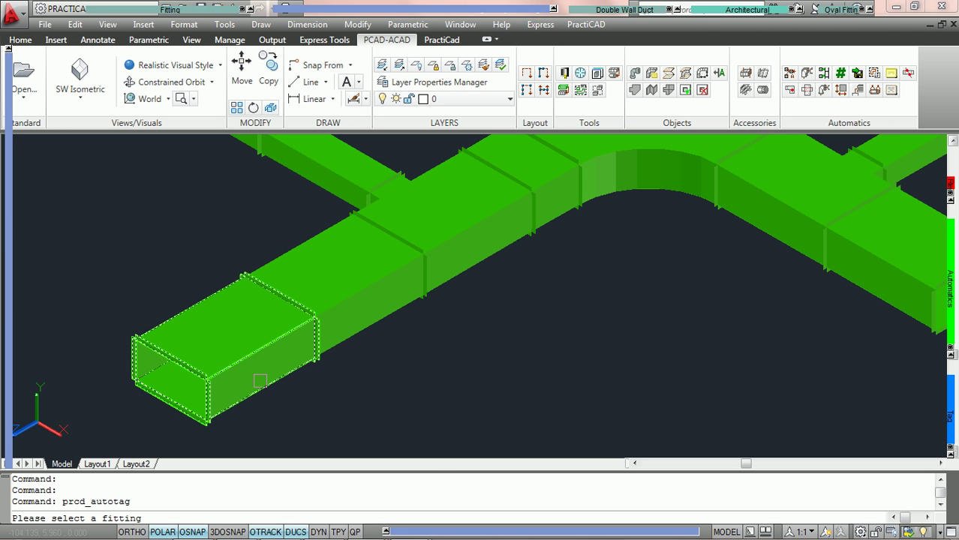
click(259, 381)
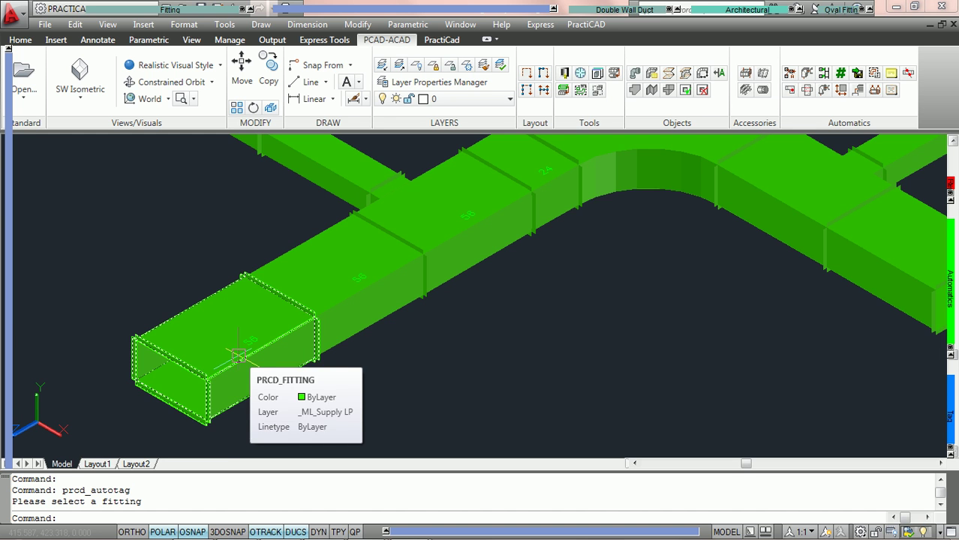
- Examine the placed length tags up close along the main duct, then across the elbow and both branches
scroll(237, 354, up, 2)
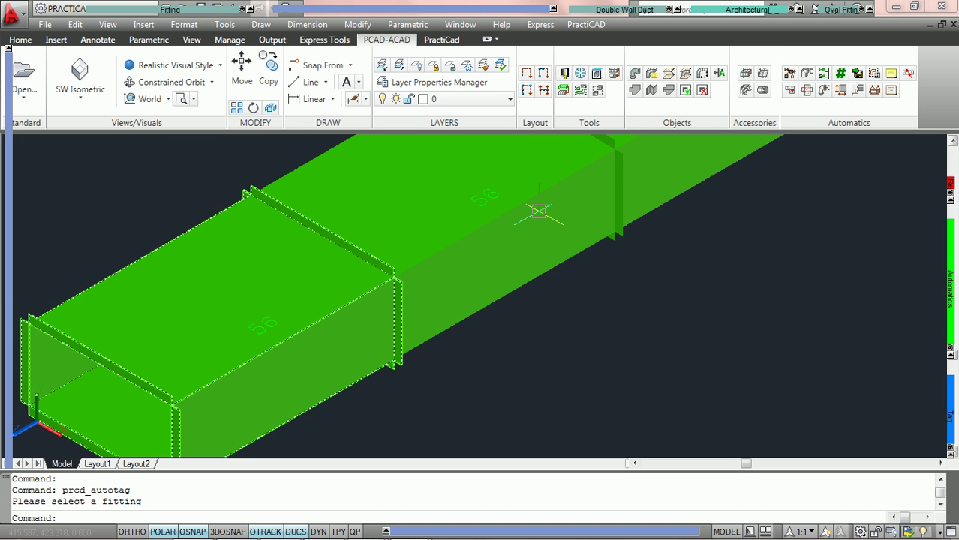
middle_drag(502, 279, 587, 227)
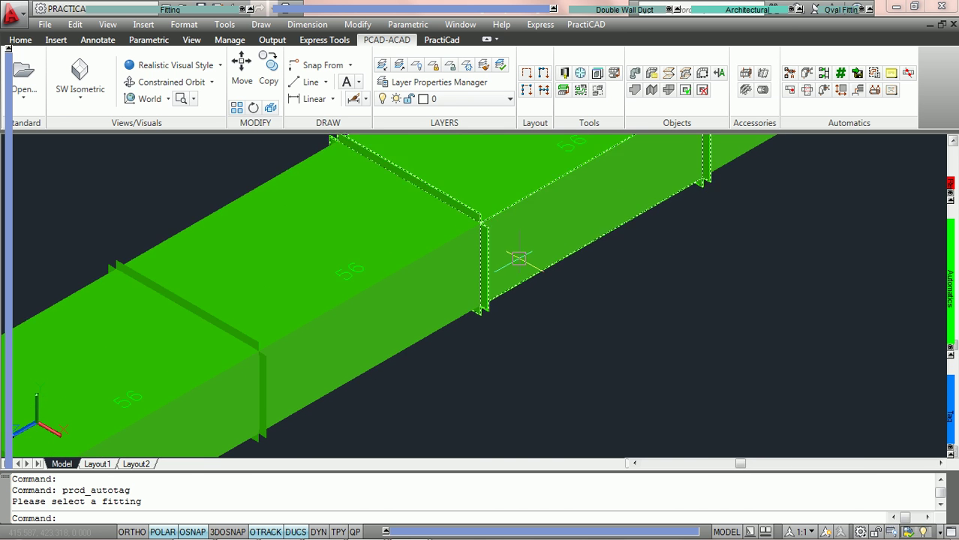
scroll(519, 259, down, 2)
scroll(647, 214, up, 2)
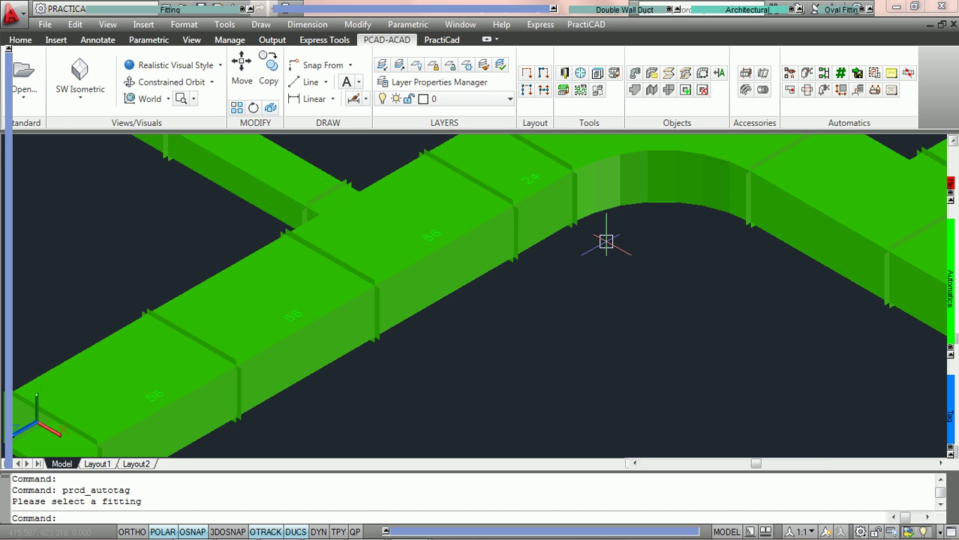
scroll(550, 251, down, 3)
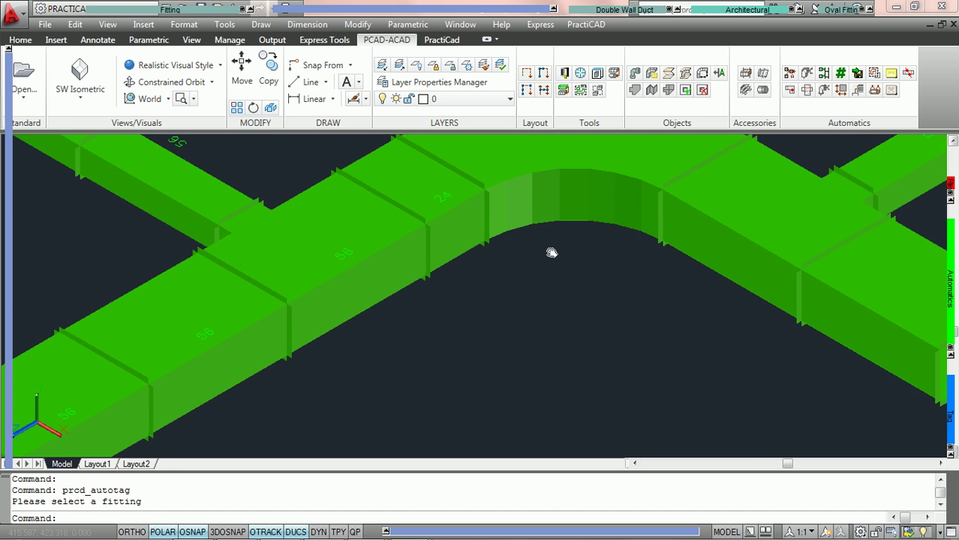
middle_drag(545, 253, 530, 269)
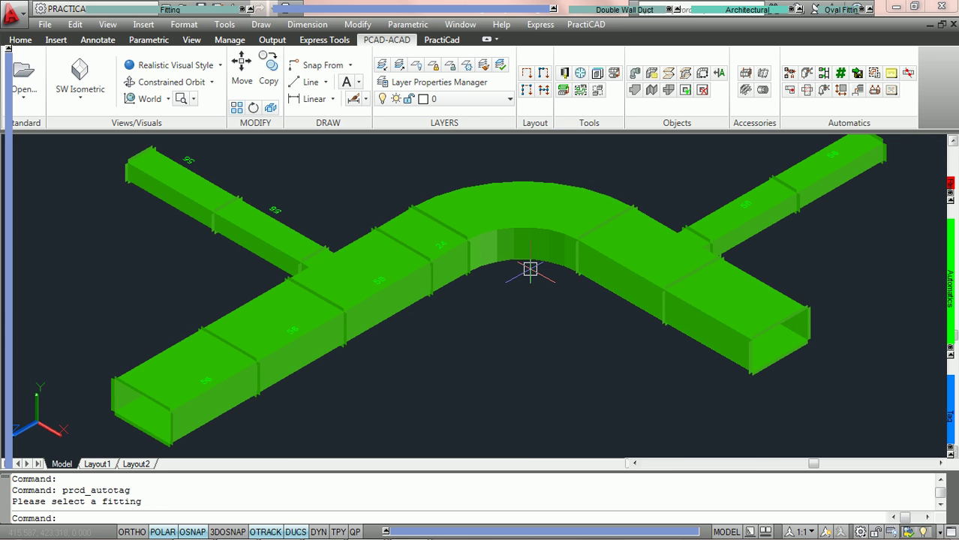
click(530, 269)
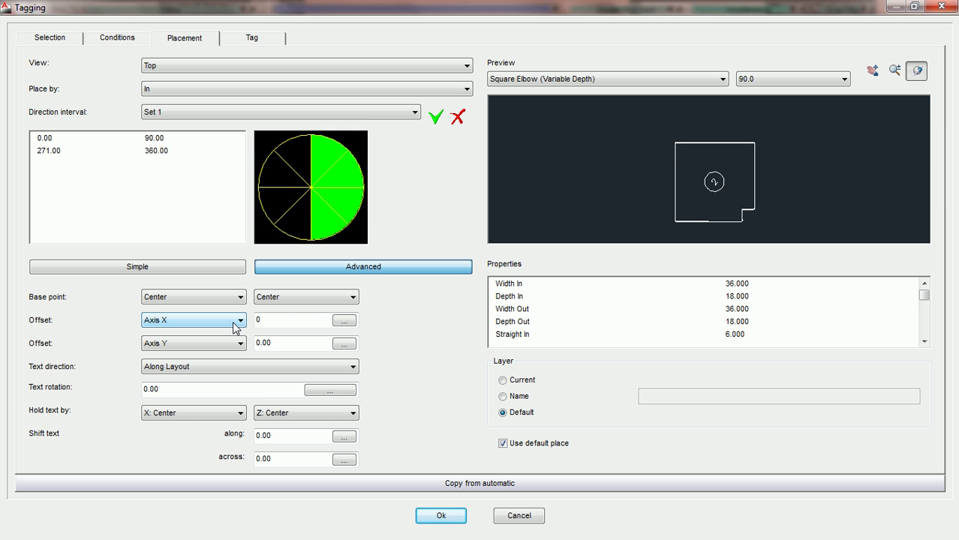
- Set the first offset type to Special and the base point to Heel1 for the square elbow tag
click(233, 321)
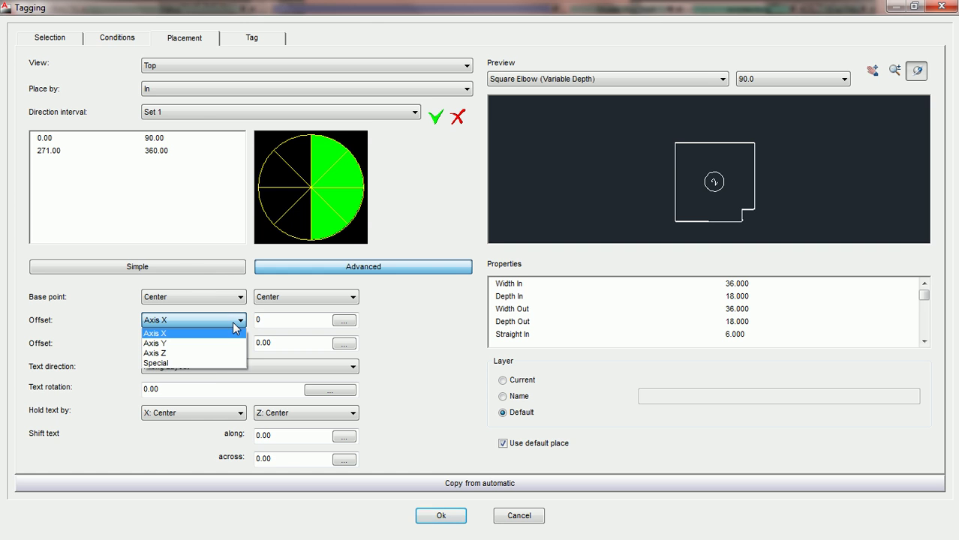
click(204, 362)
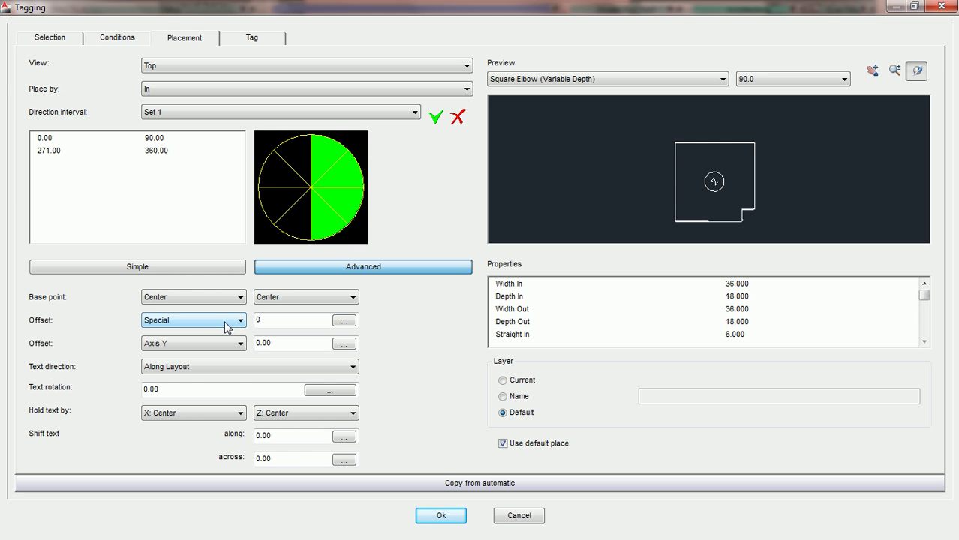
click(236, 298)
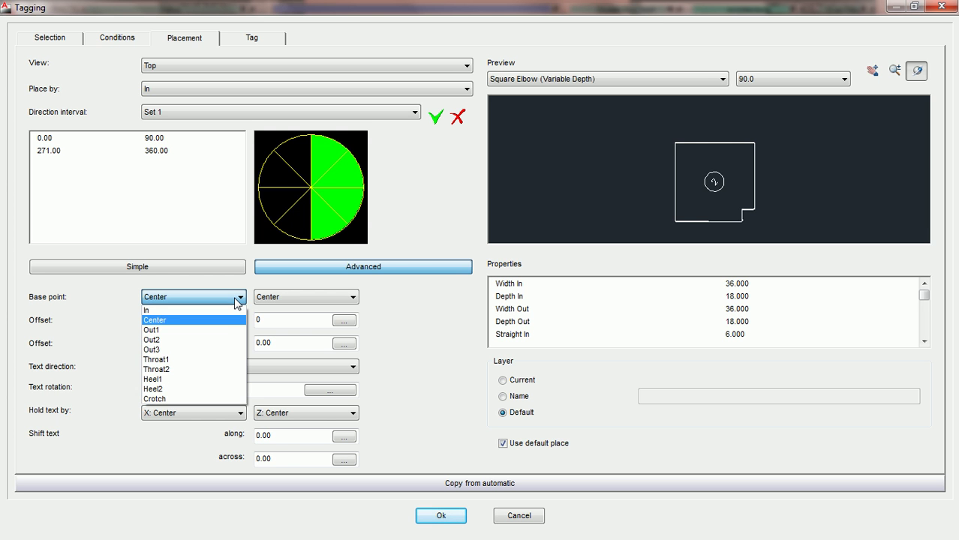
click(213, 381)
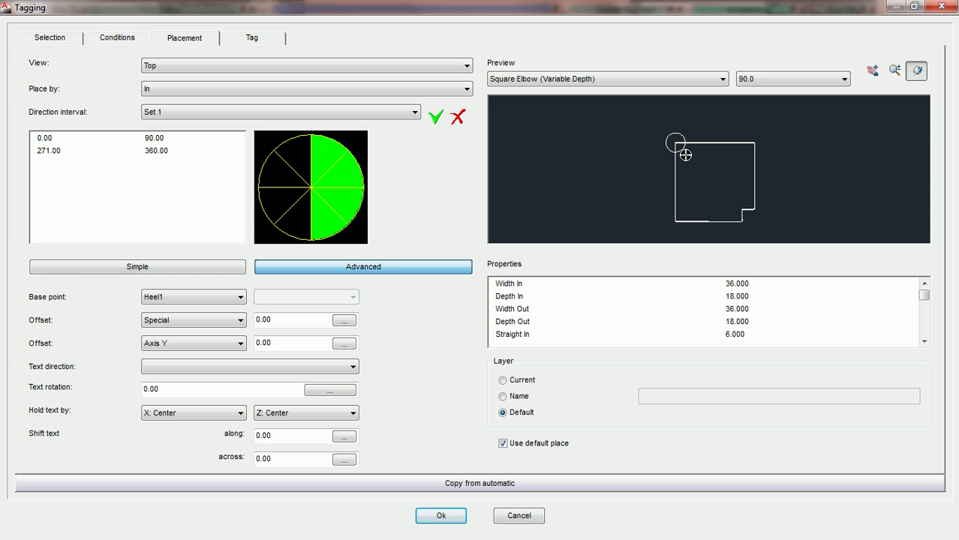
scroll(696, 168, up, 2)
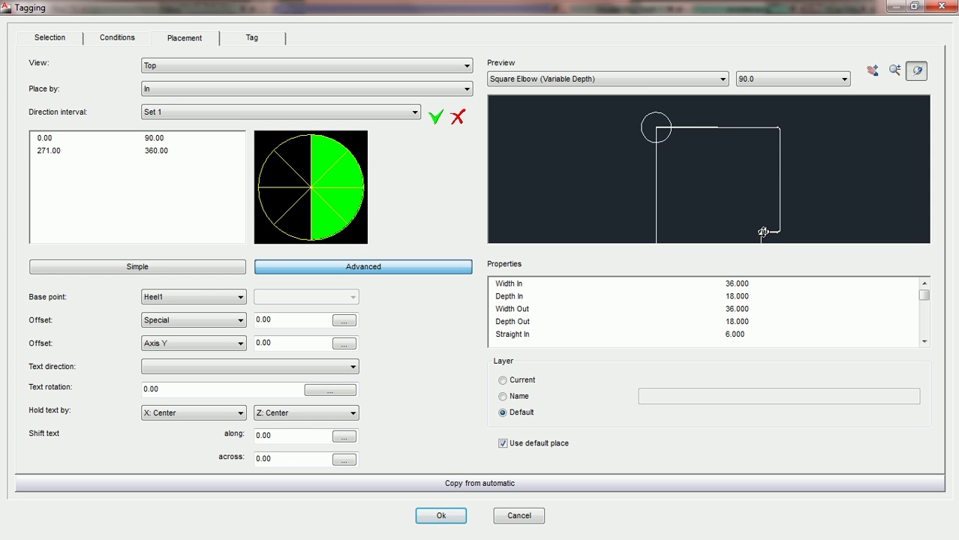
scroll(763, 232, down, 1)
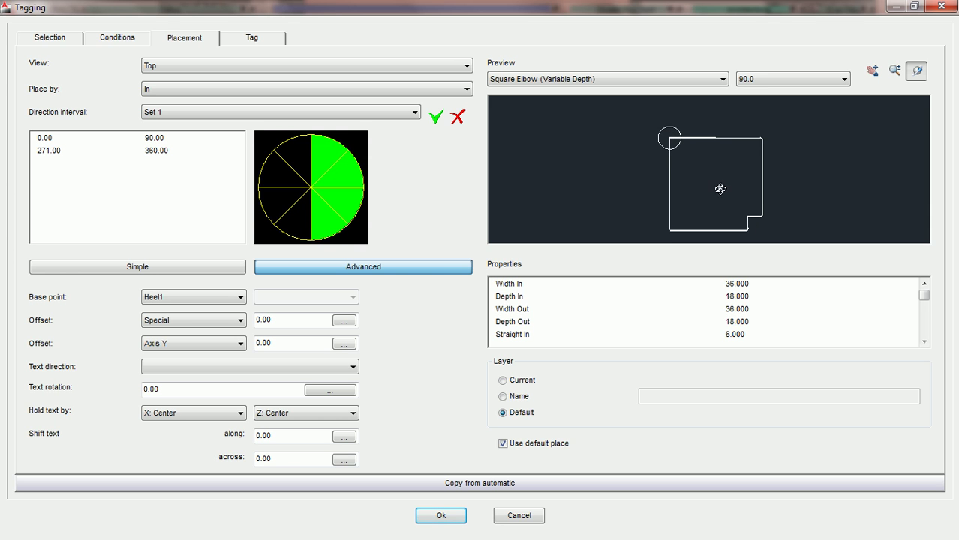
scroll(747, 216, down, 1)
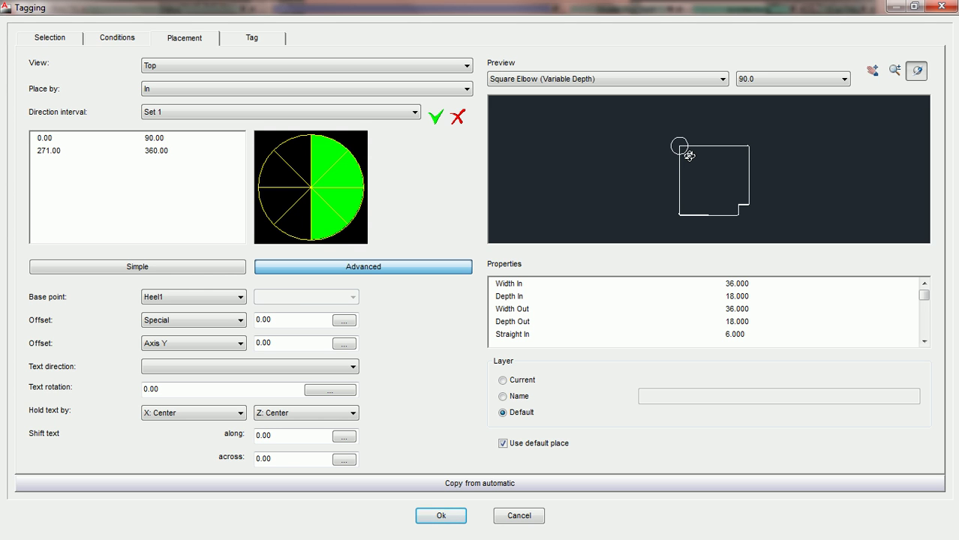
- Try Special offsets of 10 and -10 from the elbow's Heel1 base point
drag(294, 320, 254, 322)
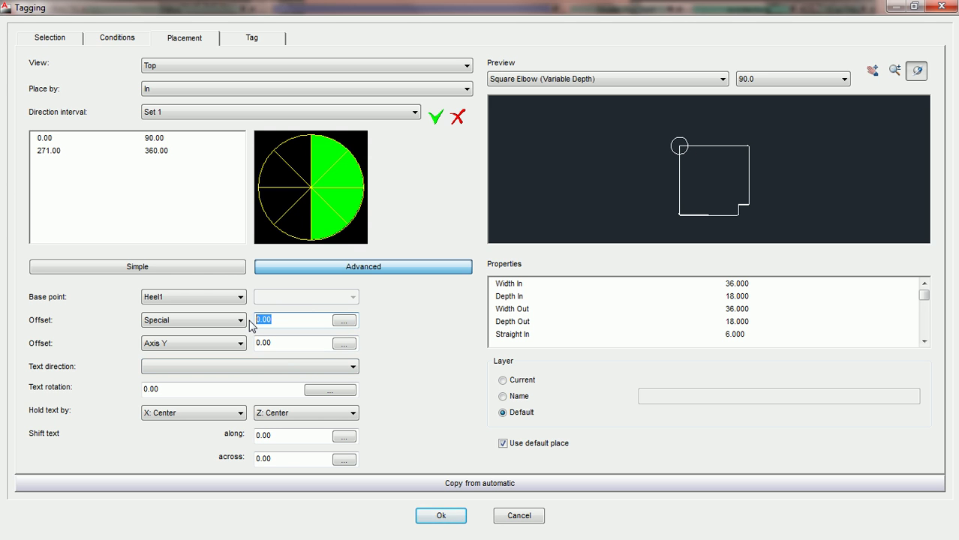
text(10)
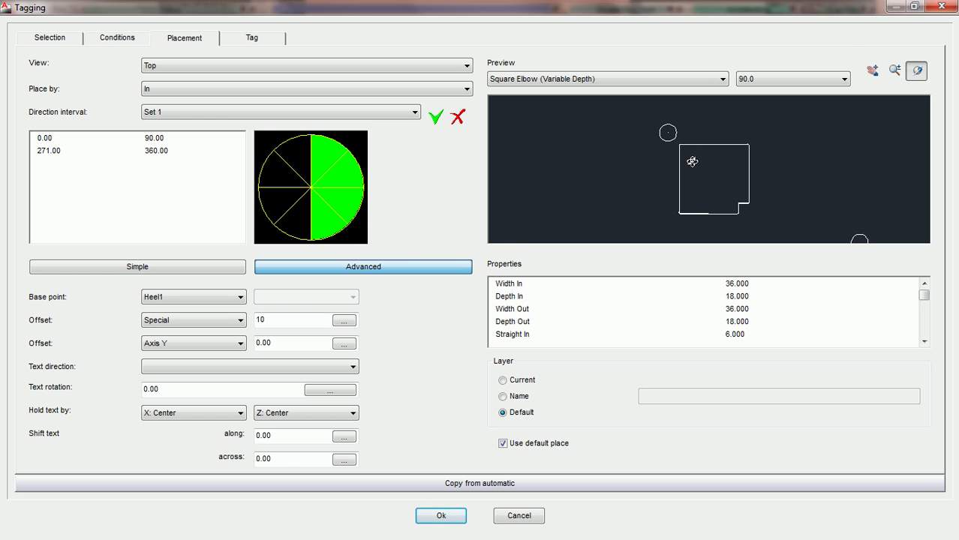
scroll(694, 165, up, 1)
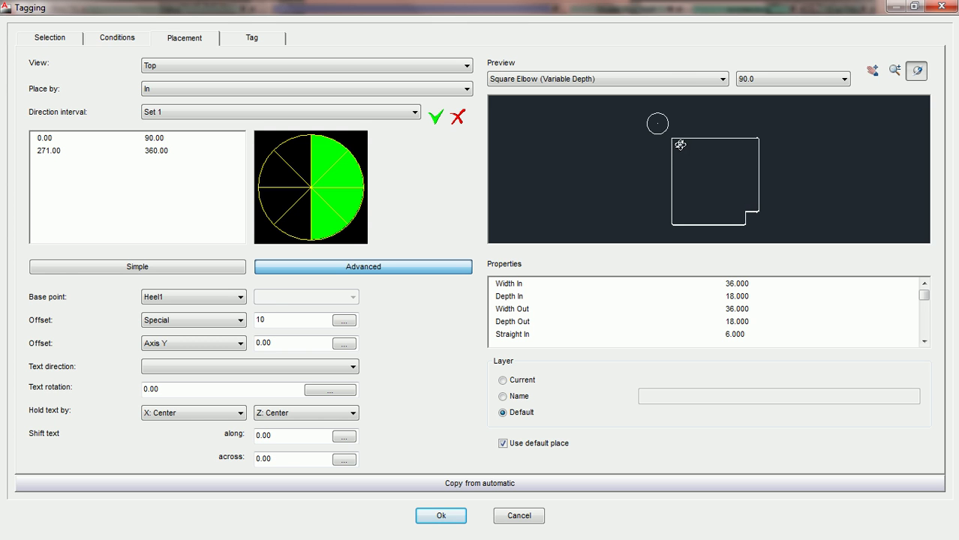
double_click(263, 321)
text(-10)
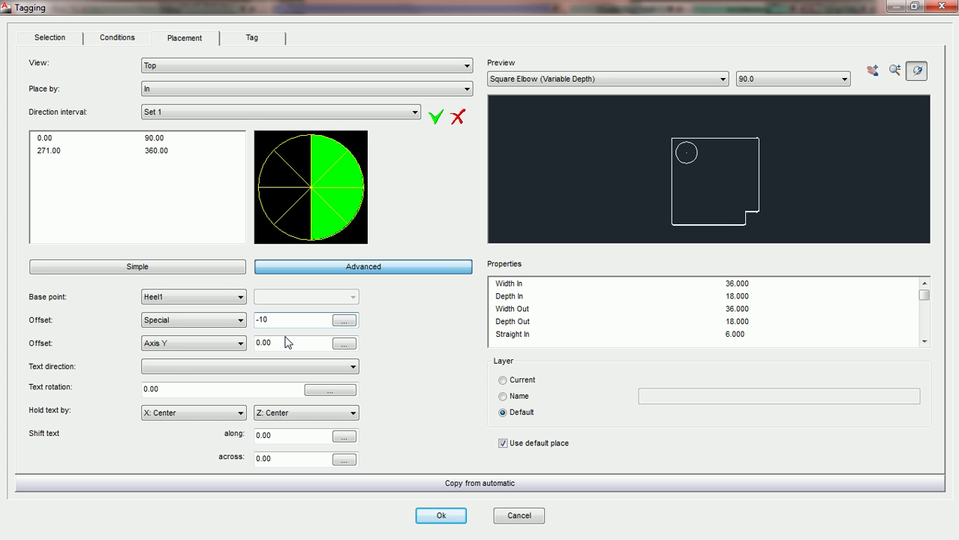
- Change the elbow tag's base point to Throat1 and set its Special offset to 0
click(241, 298)
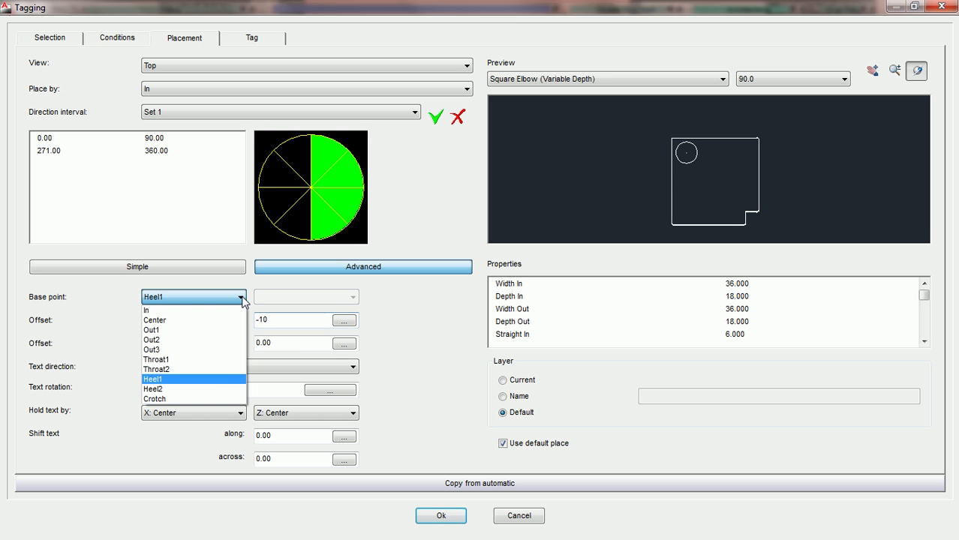
click(167, 360)
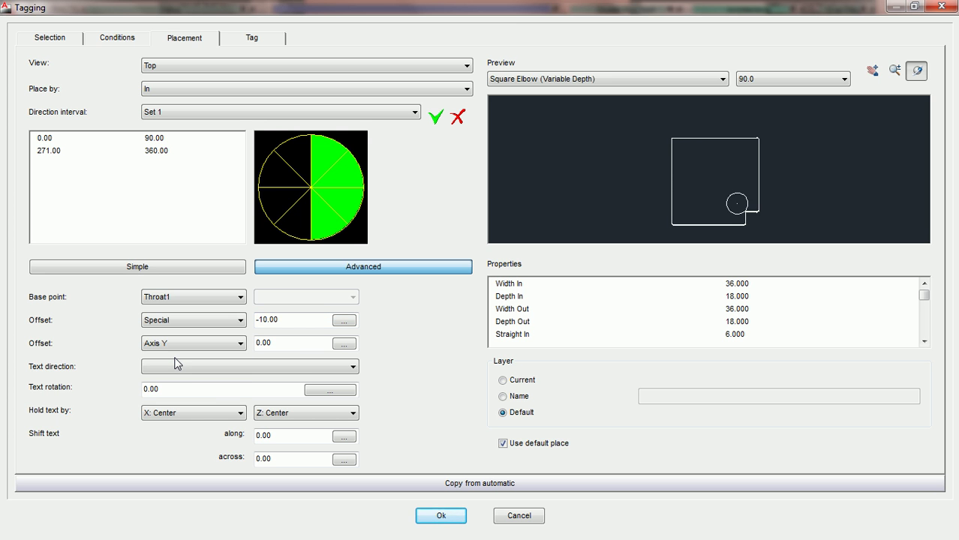
double_click(284, 320)
text(0)
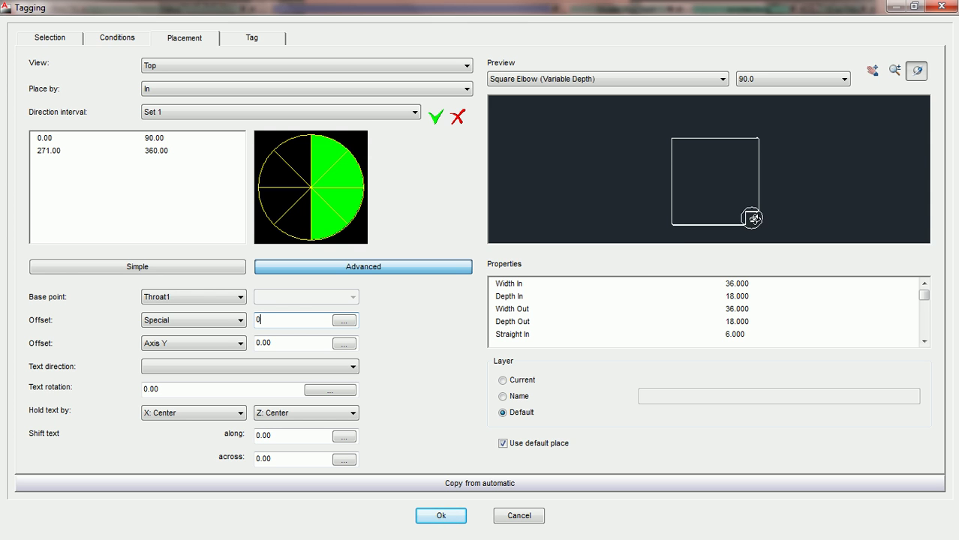
- Try a Special offset of 10 from Throat1, then set it to -10, keeping the Special offset type
key(BackSpace)
text(10)
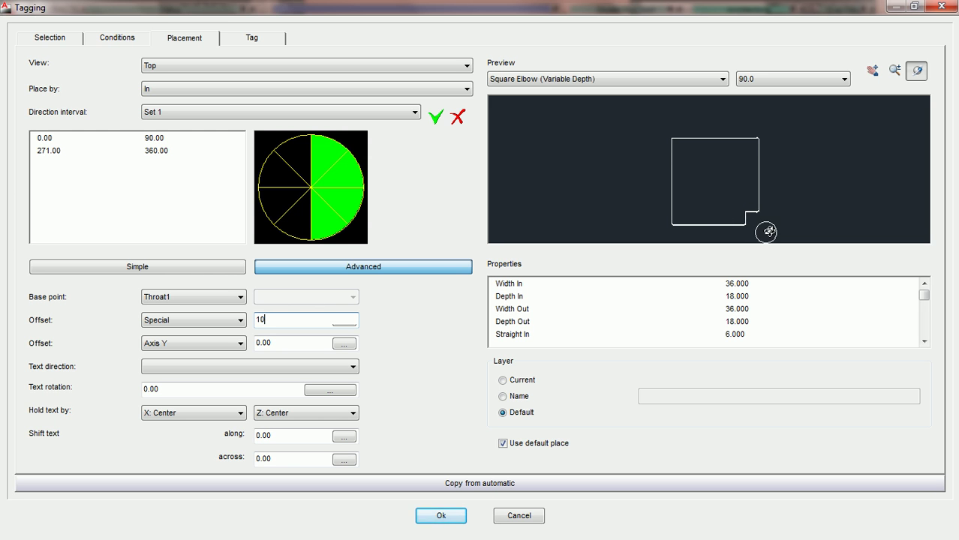
key(BackSpace)
key(BackSpace)
text(-10)
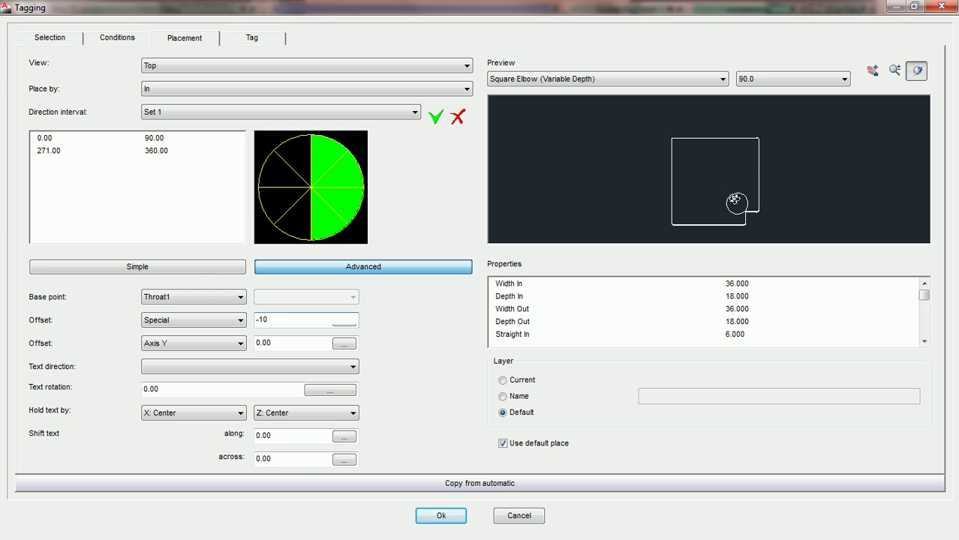
key(Return)
click(216, 322)
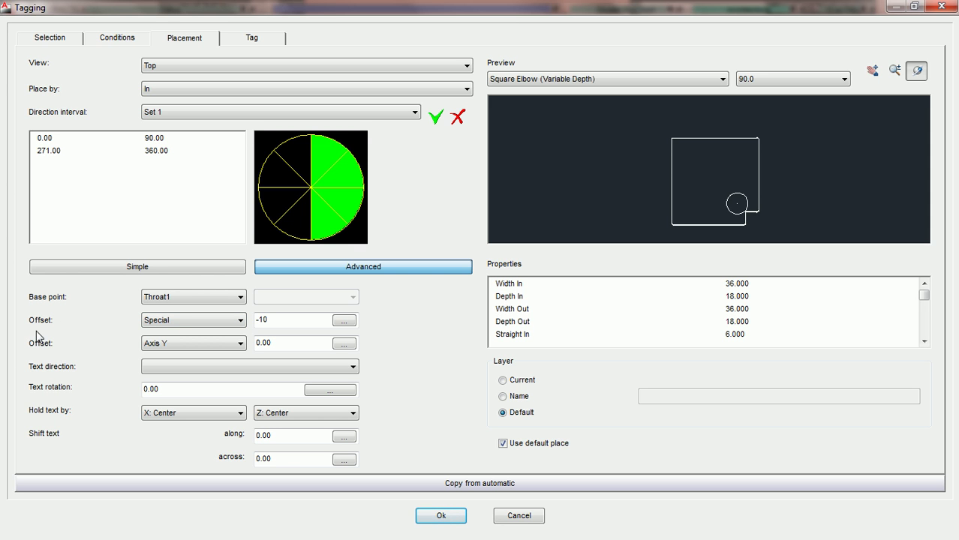
click(188, 316)
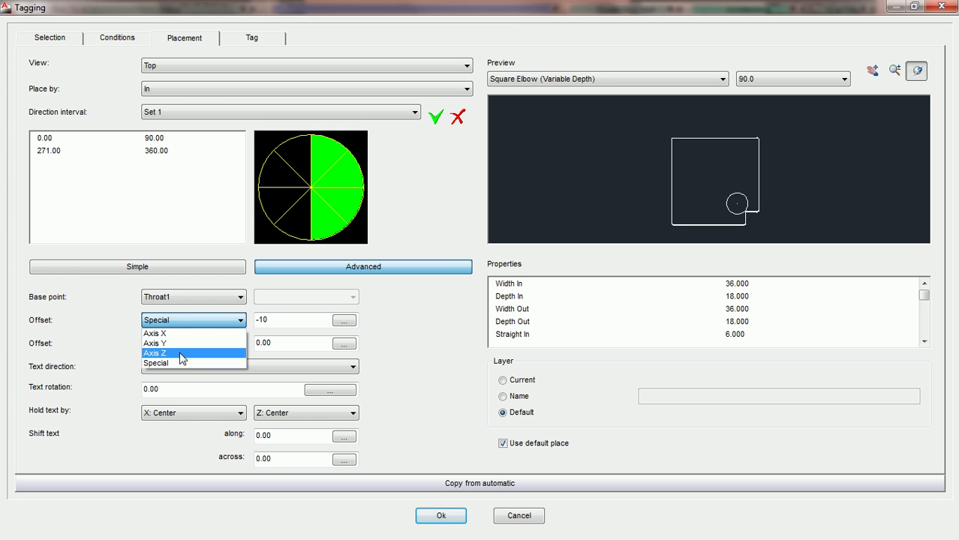
click(178, 363)
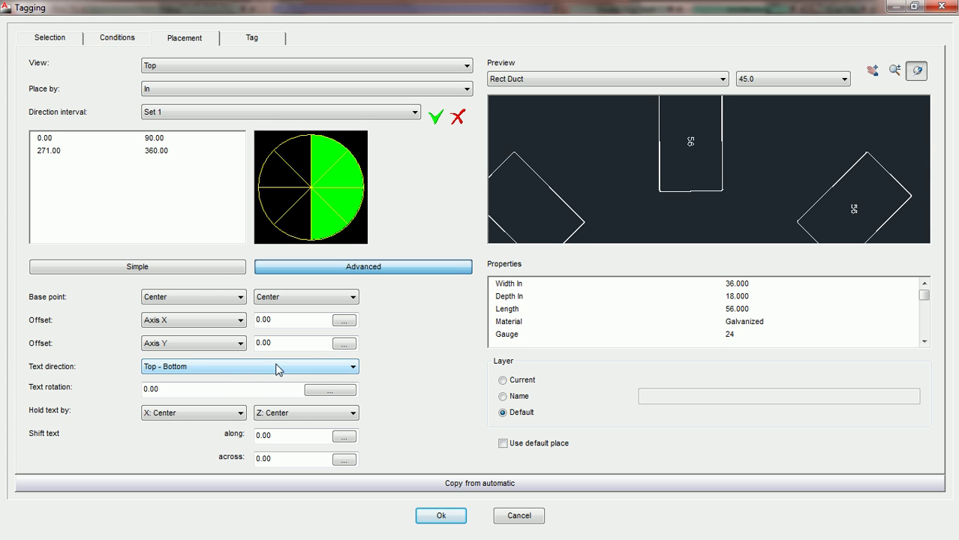
- Choose Top - Bottom as the text direction and examine the tag orientation on the Rect Duct preview at different angles
click(314, 367)
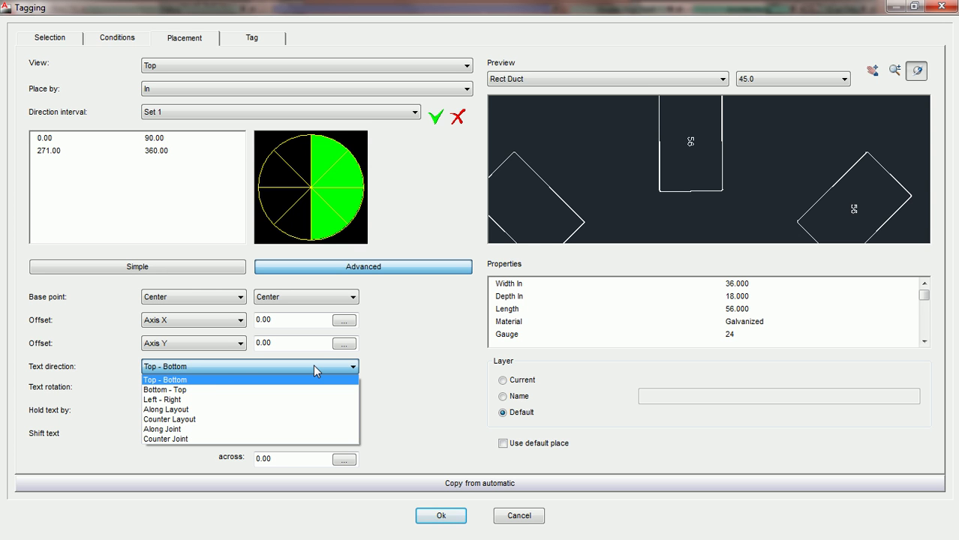
click(154, 381)
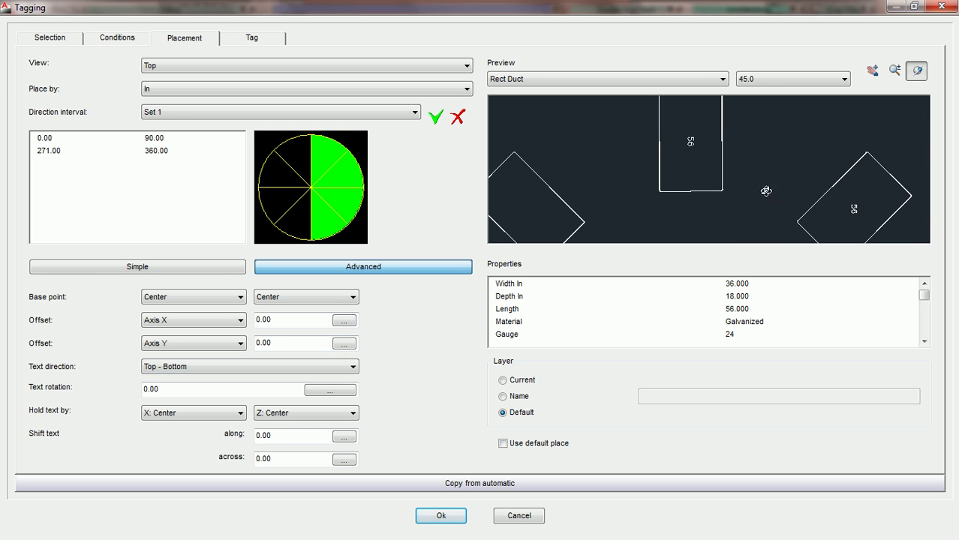
drag(778, 173, 726, 159)
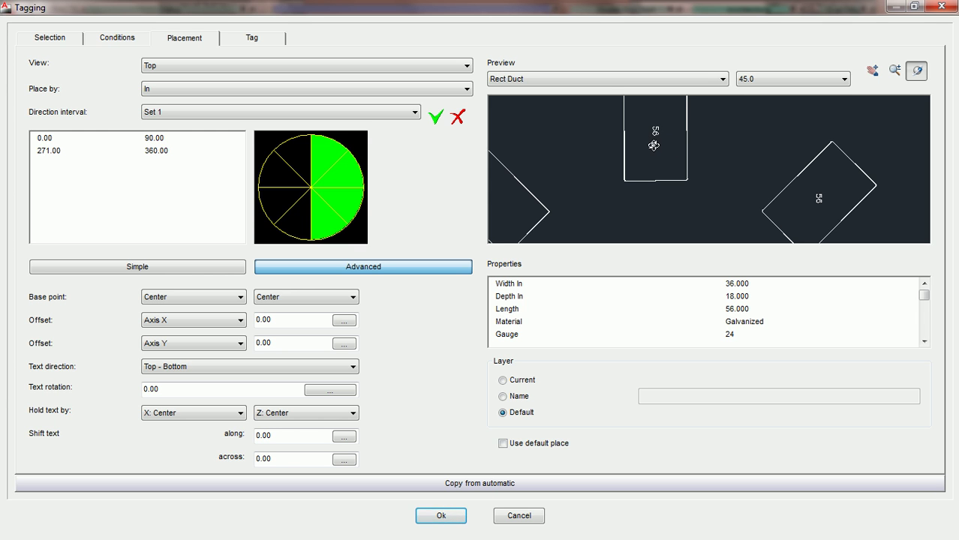
scroll(653, 147, up, 2)
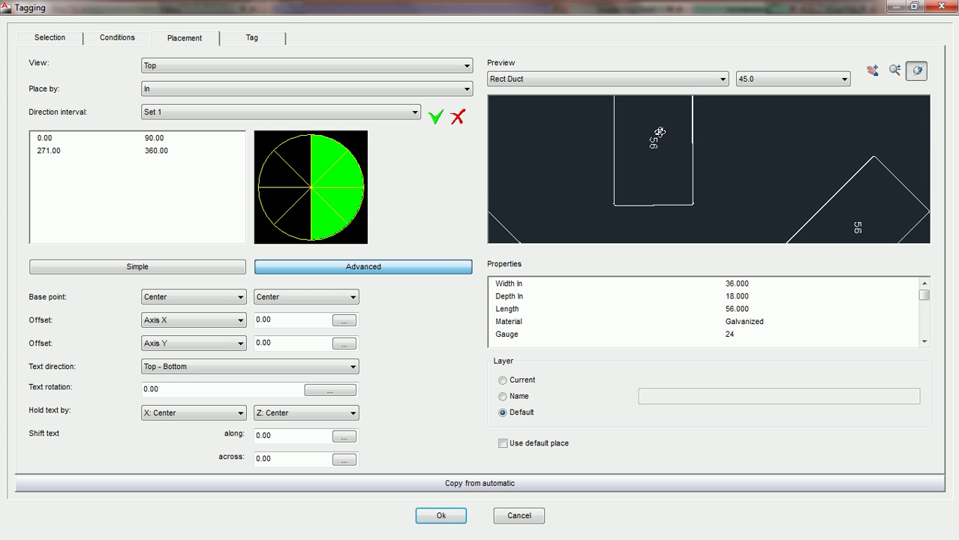
middle_drag(773, 182, 784, 186)
middle_drag(825, 216, 797, 143)
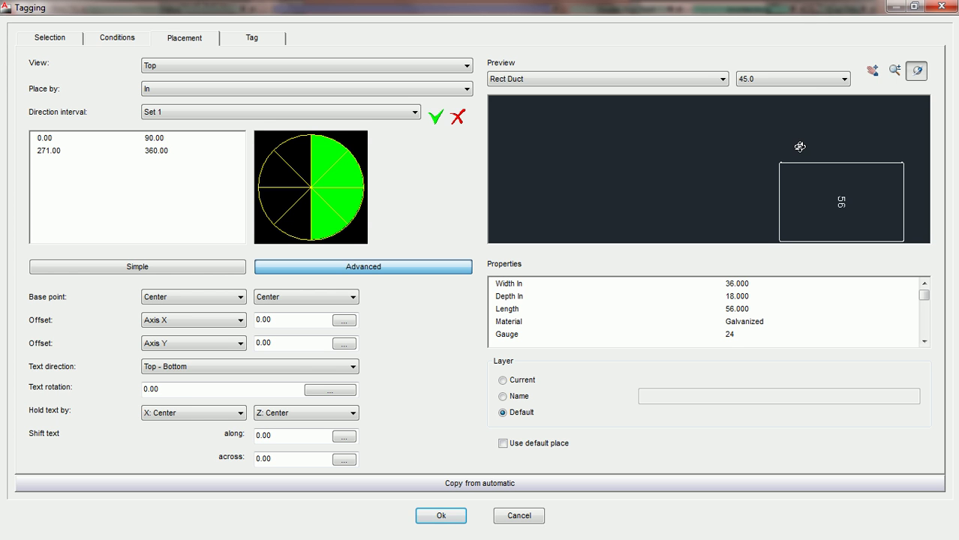
- Try Bottom - Top as the text direction and check the tag orientation on the Rect Duct preview
click(285, 368)
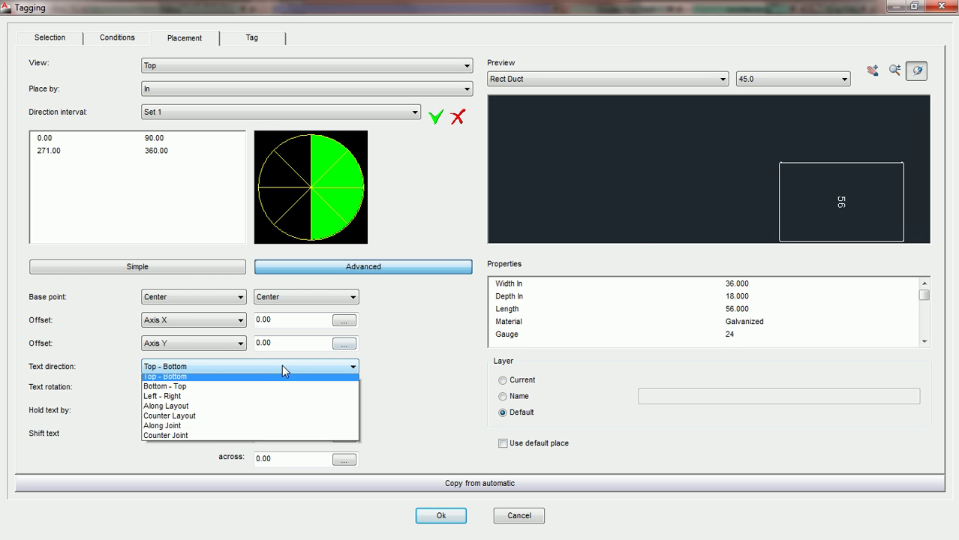
click(250, 387)
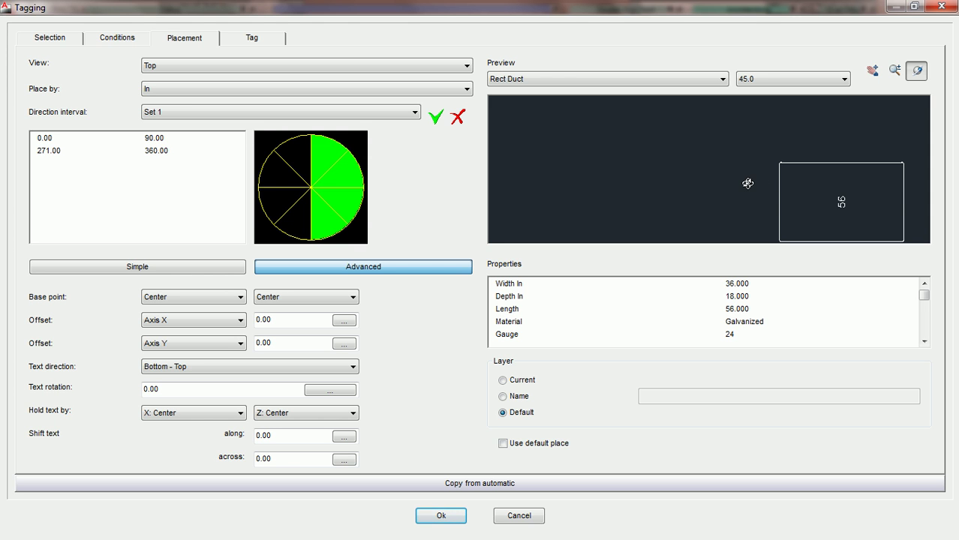
drag(763, 152, 752, 184)
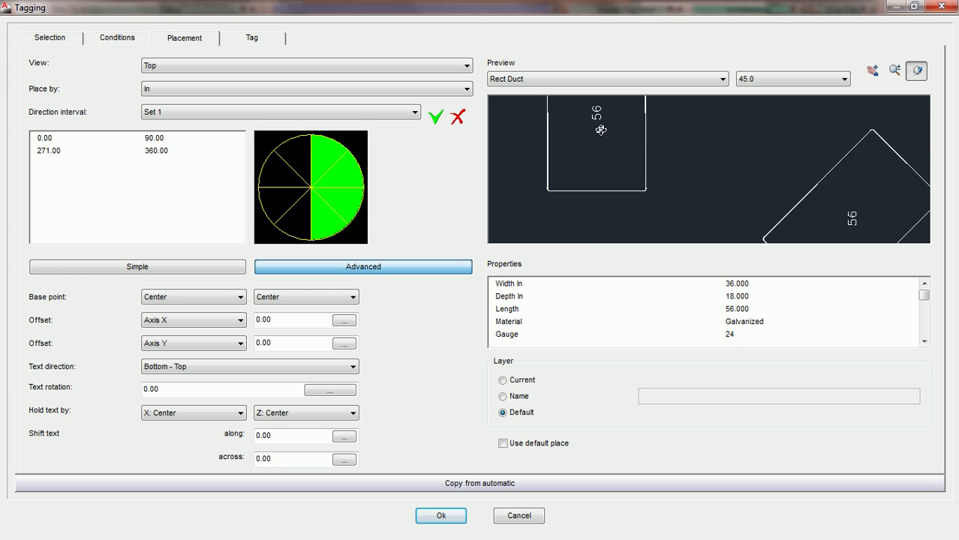
- Try Left - Right as the text direction and compare the tags on the vertical and angled ducts
click(293, 366)
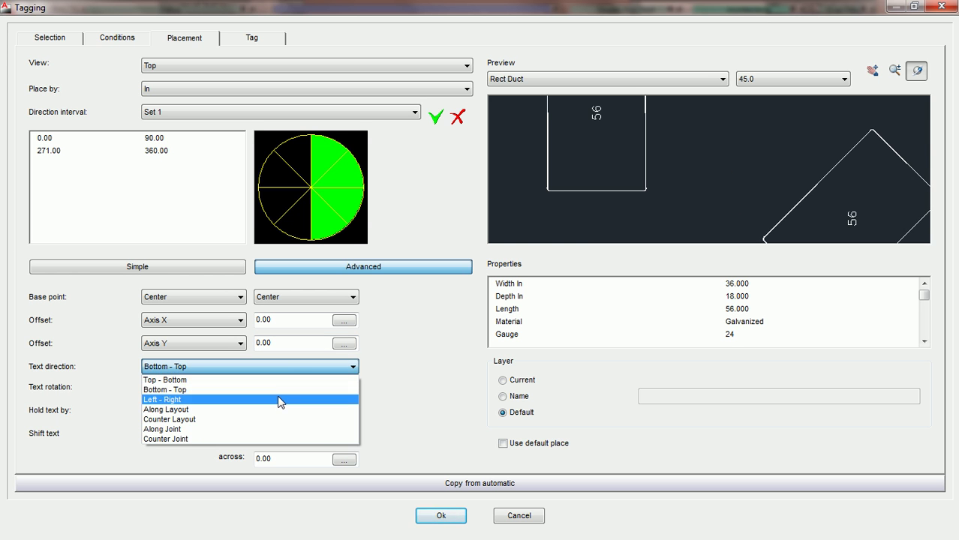
click(281, 397)
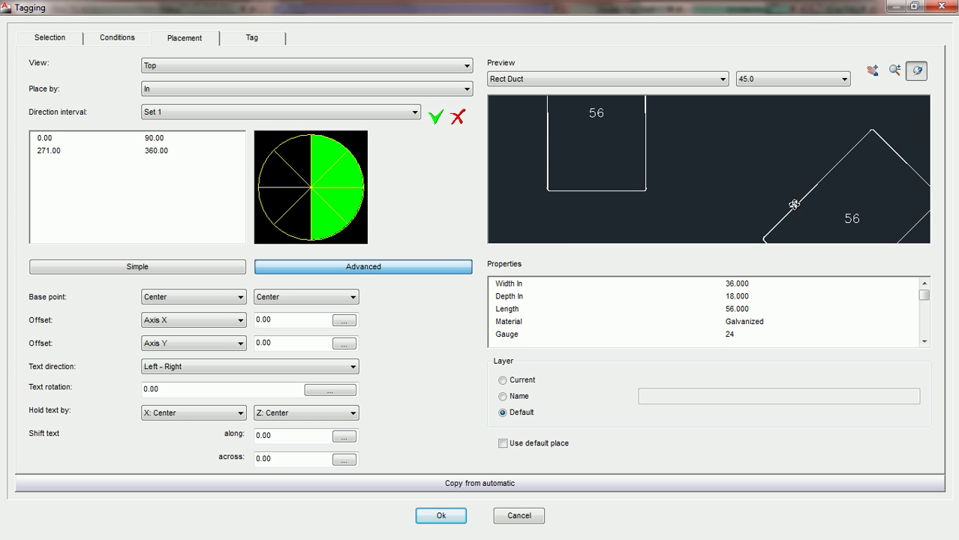
drag(792, 205, 670, 152)
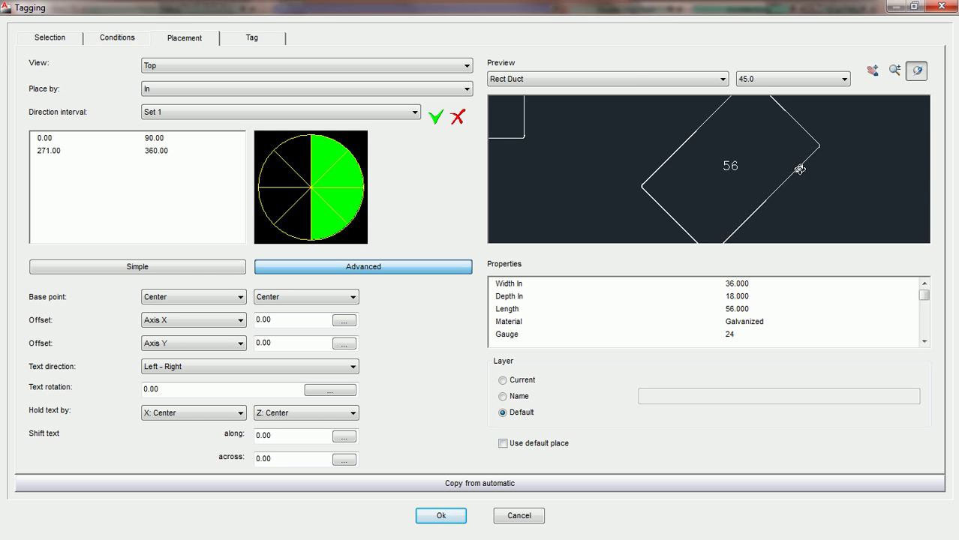
scroll(744, 169, down, 1)
scroll(744, 169, down, 1)
drag(691, 184, 787, 193)
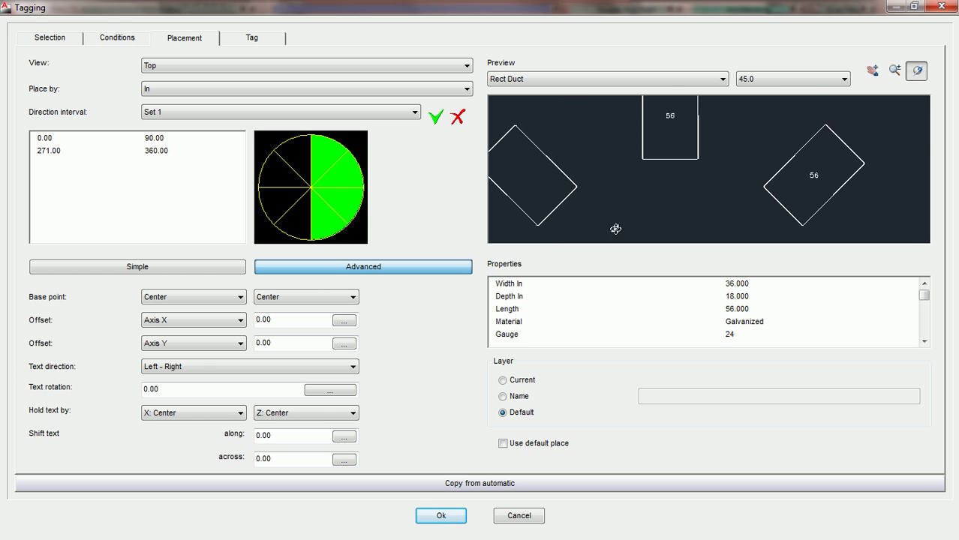
- Try Along Layout as the text direction and check the tags on the vertical and 45-degree ducts
click(242, 367)
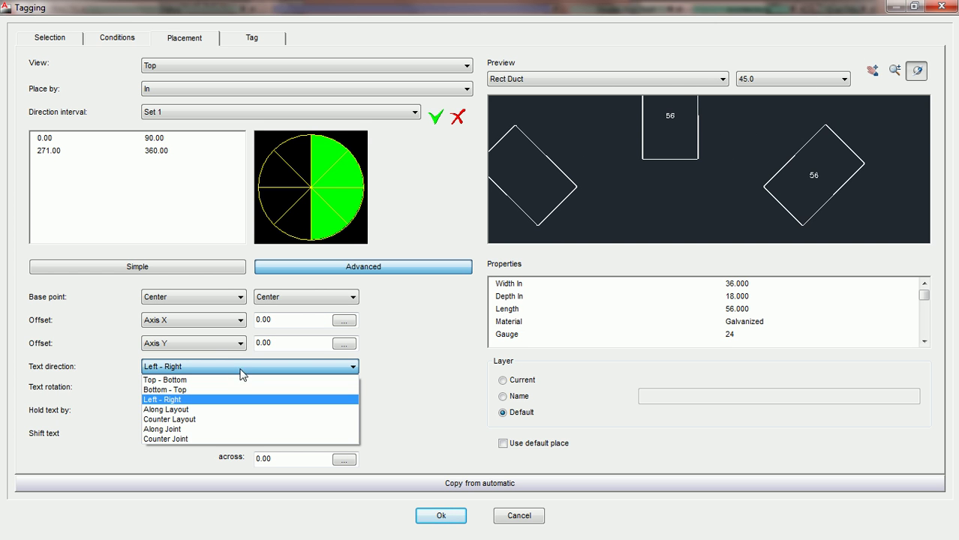
click(186, 412)
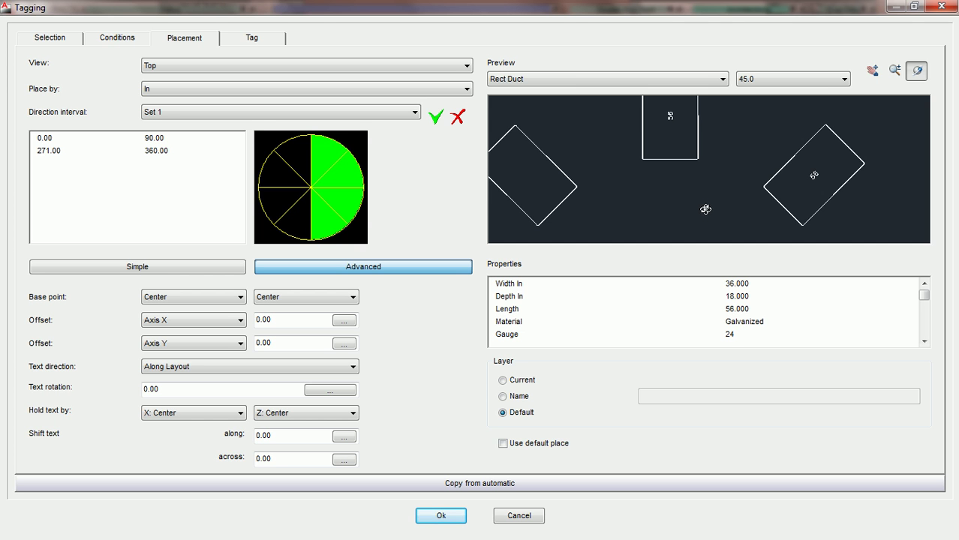
drag(711, 169, 711, 195)
scroll(711, 196, up, 1)
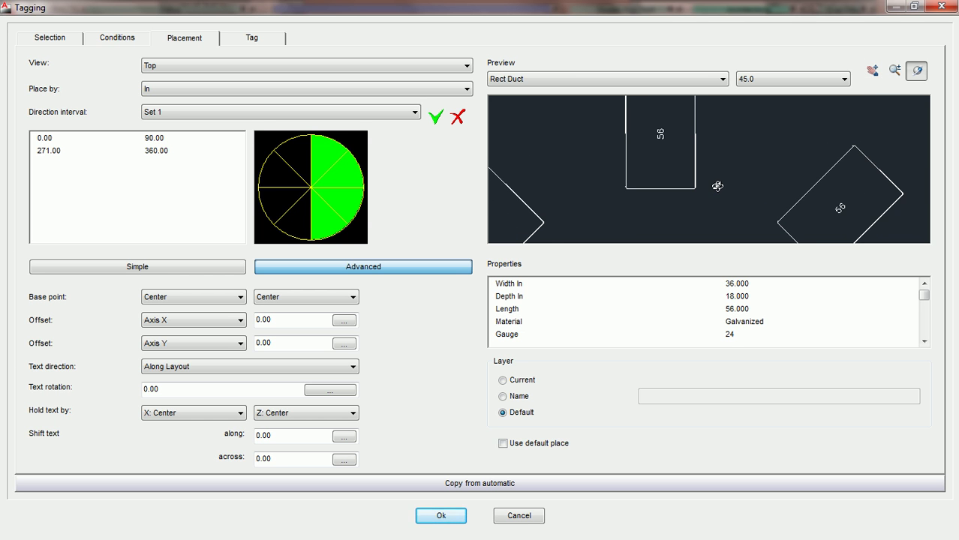
drag(724, 148, 725, 171)
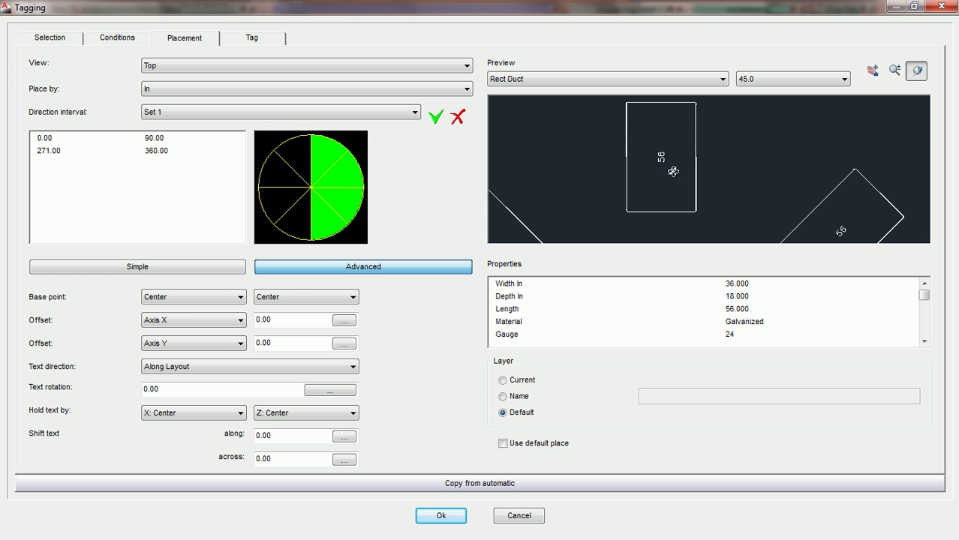
drag(753, 200, 708, 137)
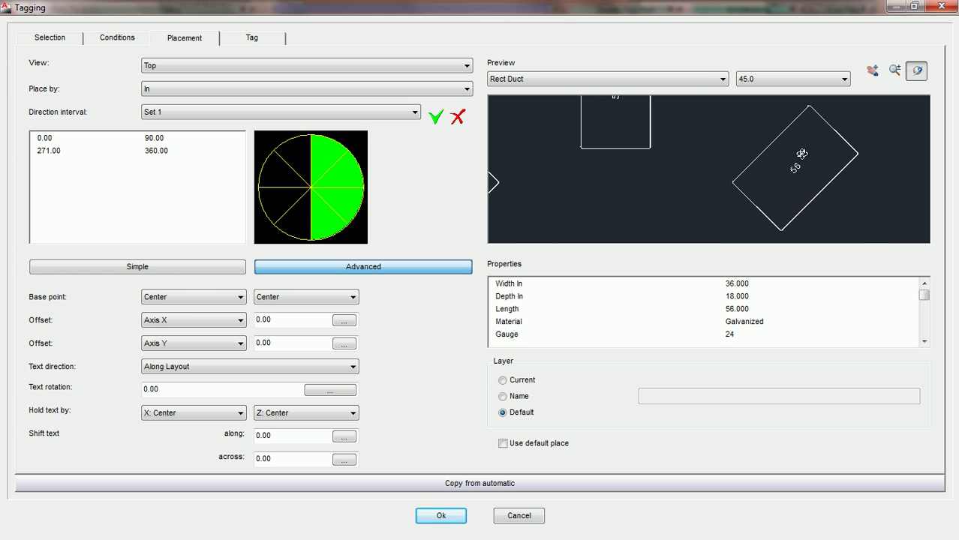
- Examine how the Along Layout tag follows the Rect Duct at the different angles of direction interval Set 1
scroll(799, 182, up, 1)
drag(822, 177, 747, 181)
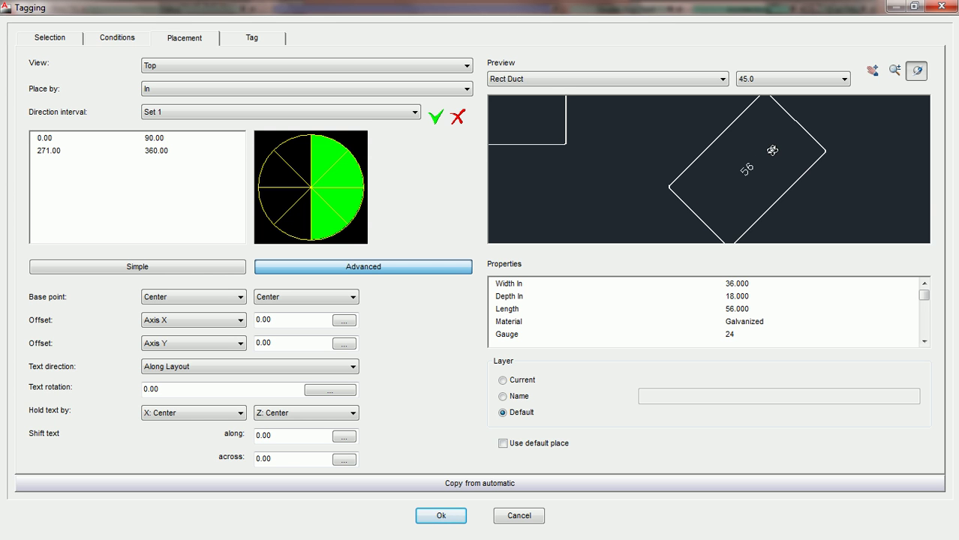
scroll(761, 158, down, 1)
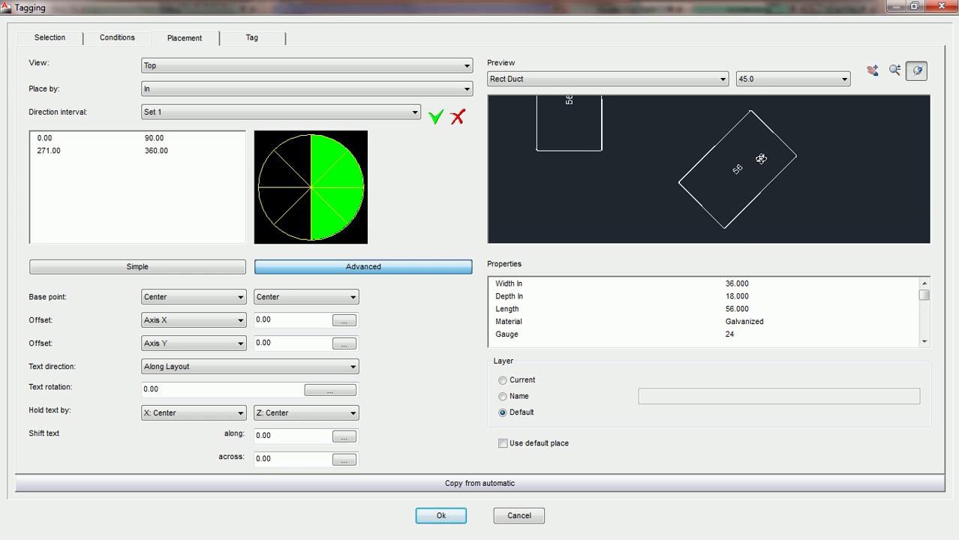
scroll(759, 159, down, 1)
drag(741, 181, 755, 152)
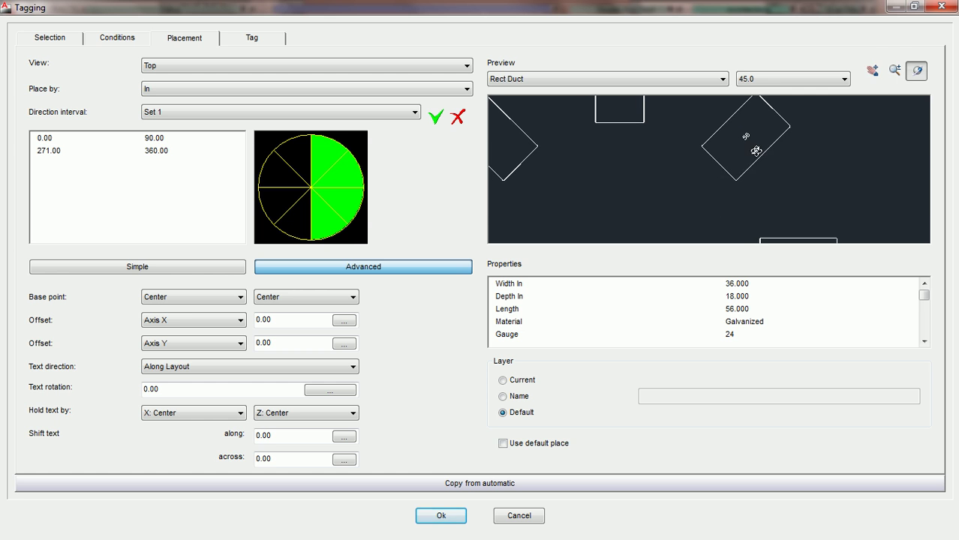
drag(724, 184, 735, 196)
scroll(702, 166, up, 2)
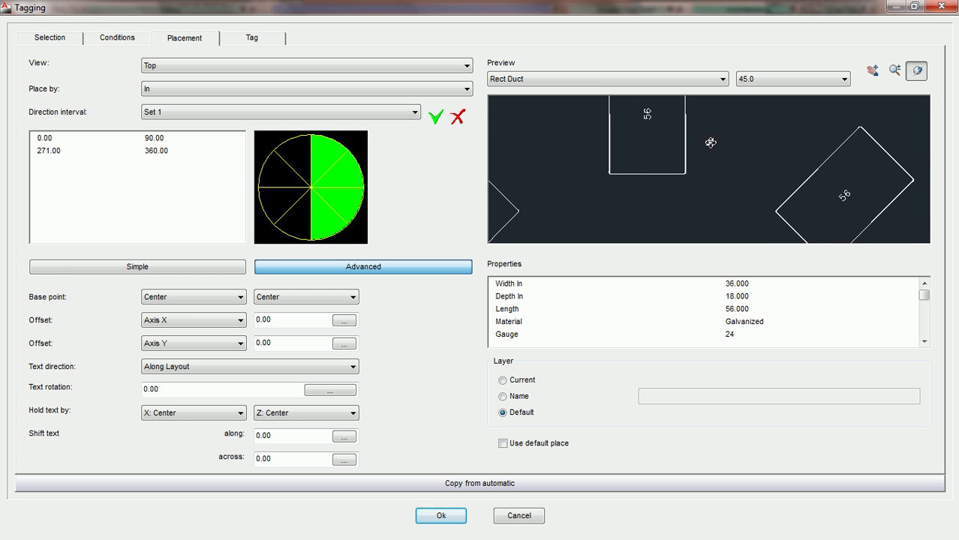
scroll(732, 157, down, 1)
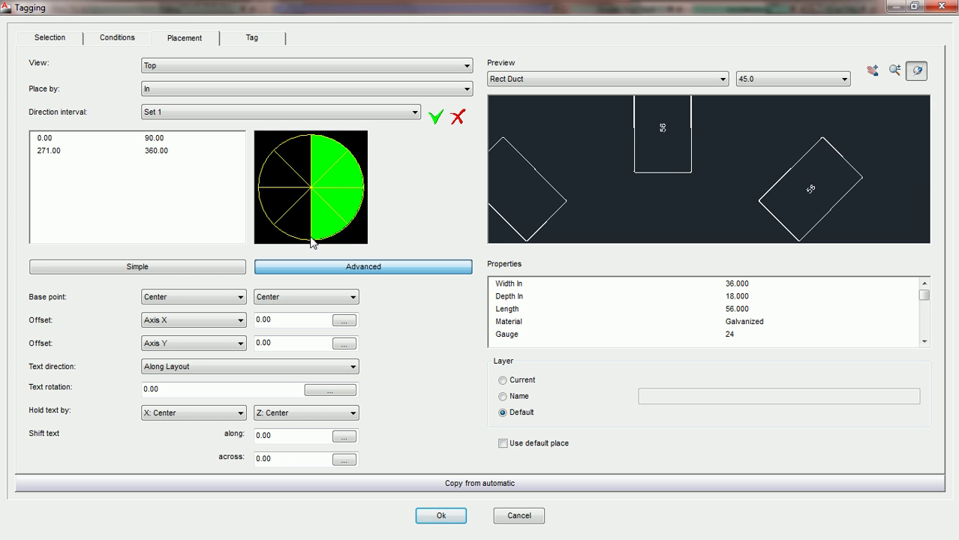
drag(660, 165, 755, 217)
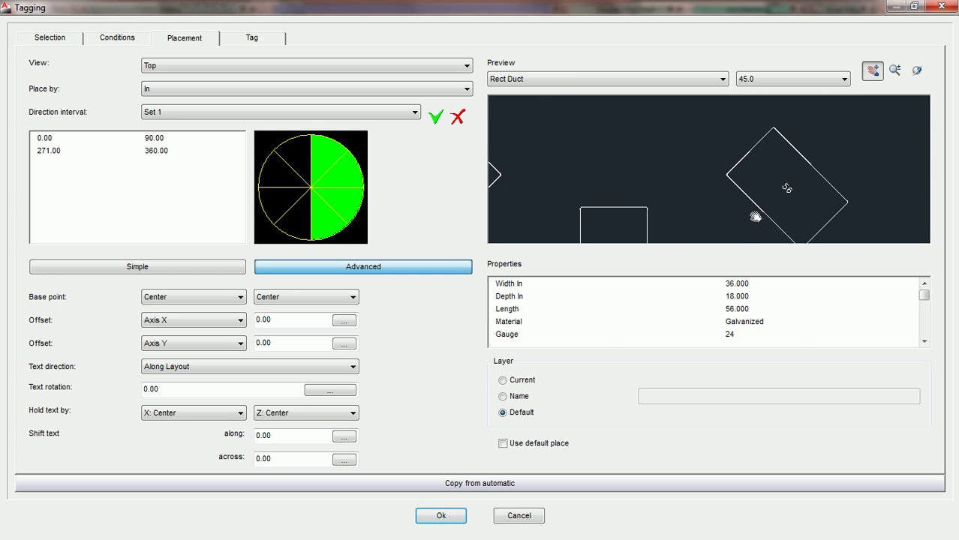
- Switch the direction interval to Set 2 and examine the Along Layout tag orientation on the ducts it covers
click(248, 114)
click(228, 133)
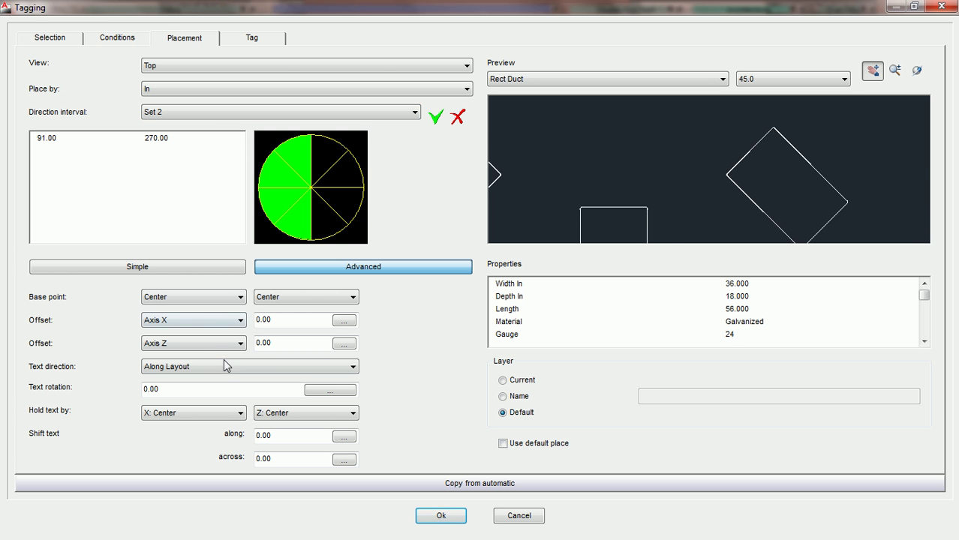
drag(638, 156, 674, 118)
drag(666, 187, 726, 174)
mouse_move(634, 166)
mouse_down()
mouse_move(739, 195)
mouse_move(653, 184)
mouse_up()
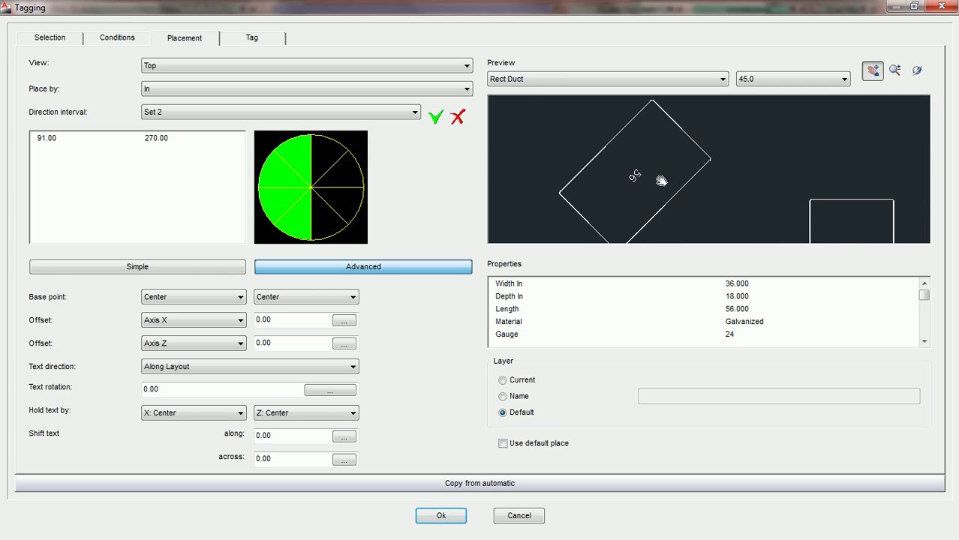
drag(665, 146, 712, 214)
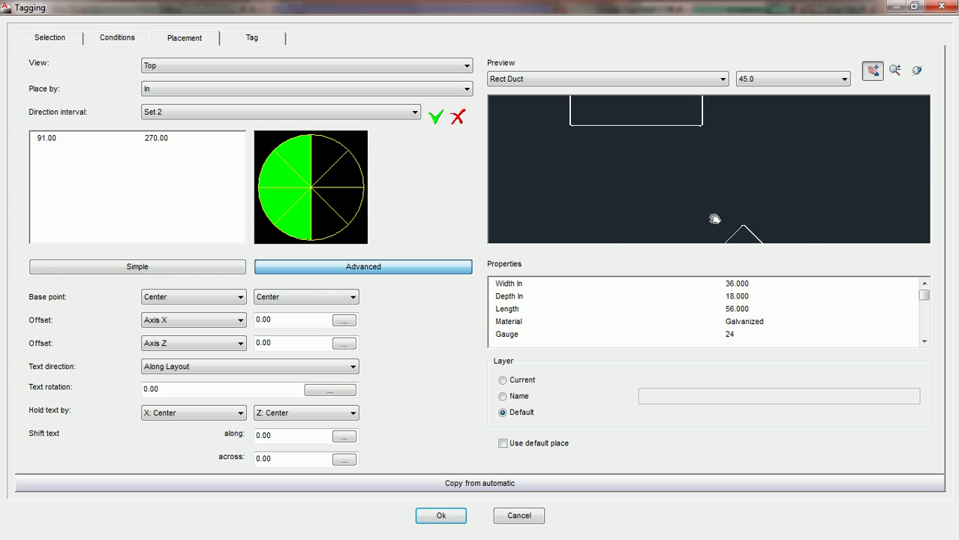
drag(663, 137, 670, 197)
scroll(681, 177, down, 1)
drag(723, 141, 669, 206)
drag(700, 143, 657, 213)
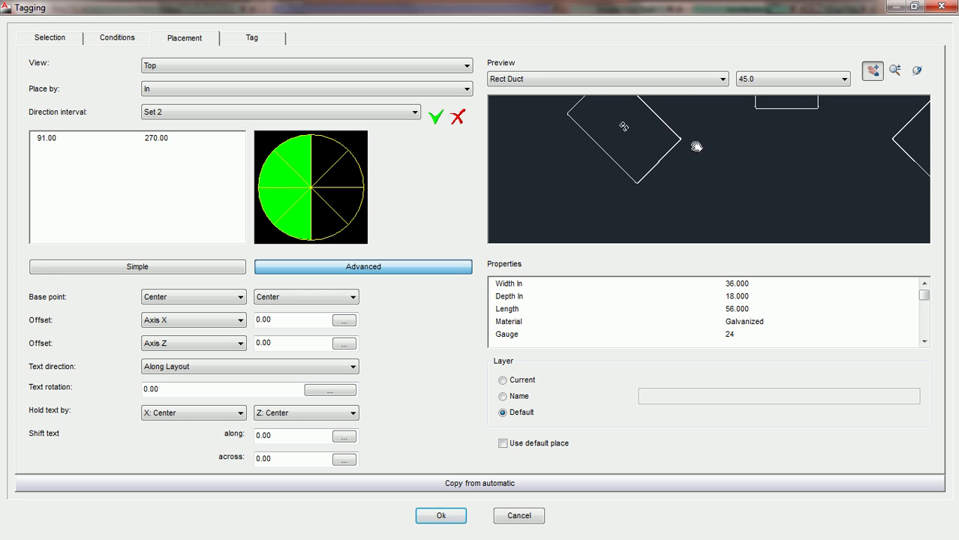
drag(700, 144, 701, 155)
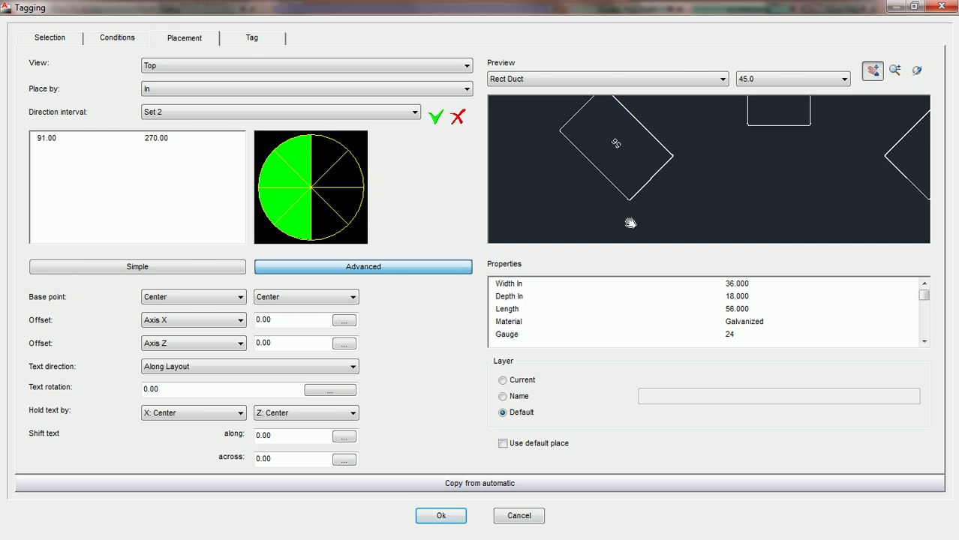
- Cancel the Tagging settings and inspect the direction grips of the 56 duct in the drawing
click(517, 516)
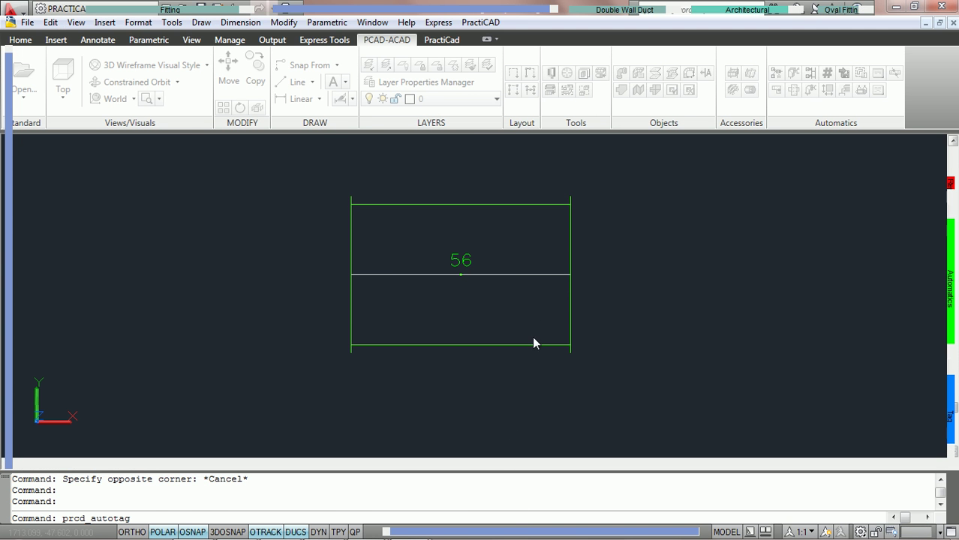
click(619, 266)
key(Escape)
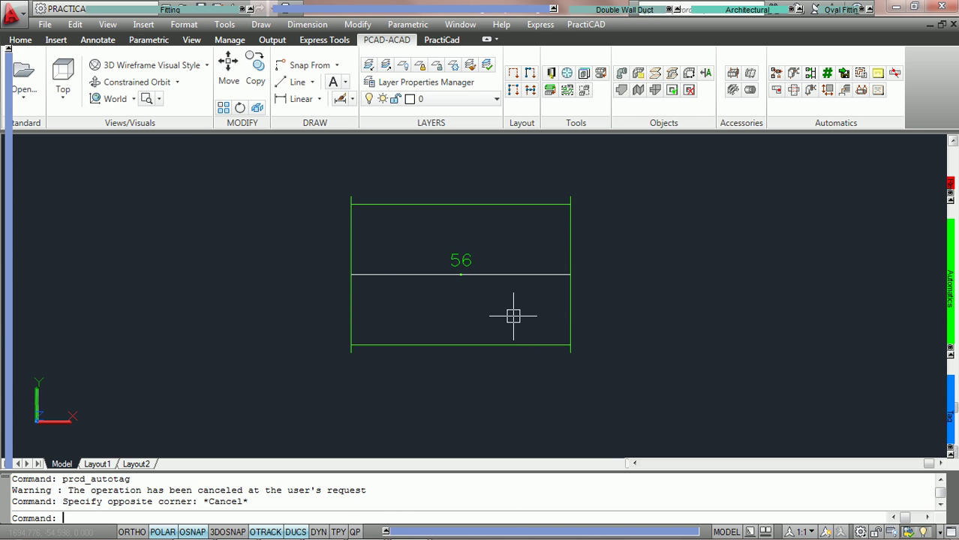
click(436, 204)
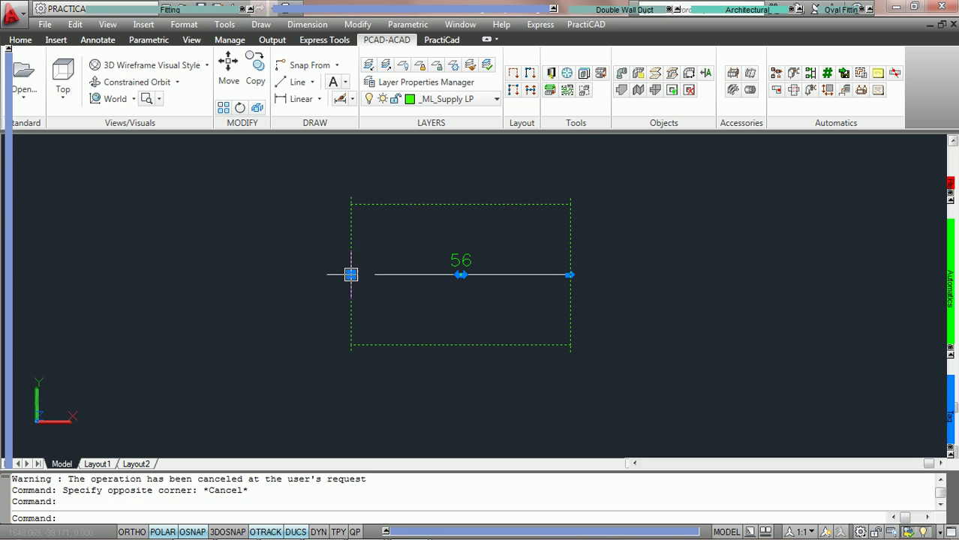
key(Escape)
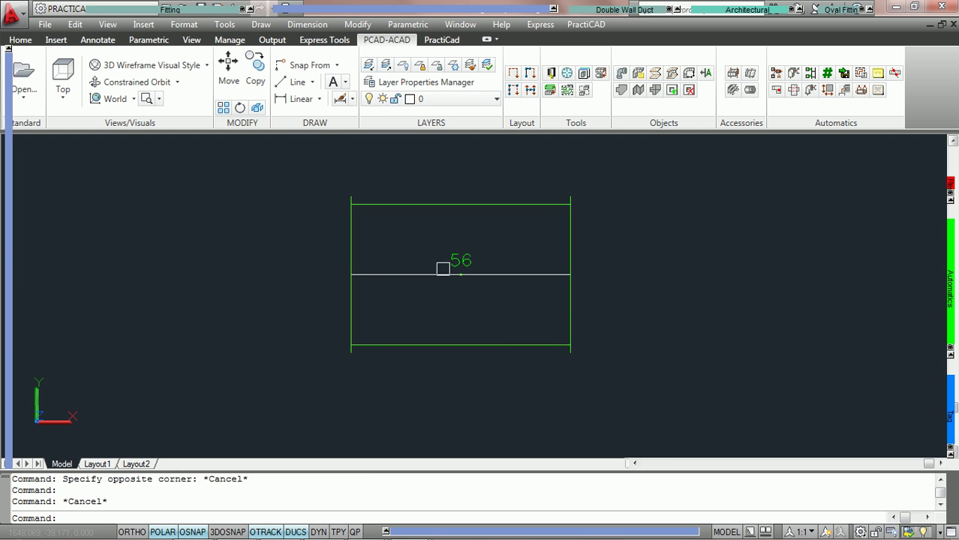
- Preview rotating the duct and its tag to 180° about the centre of the duct's left end, and cancel the rotation
click(515, 379)
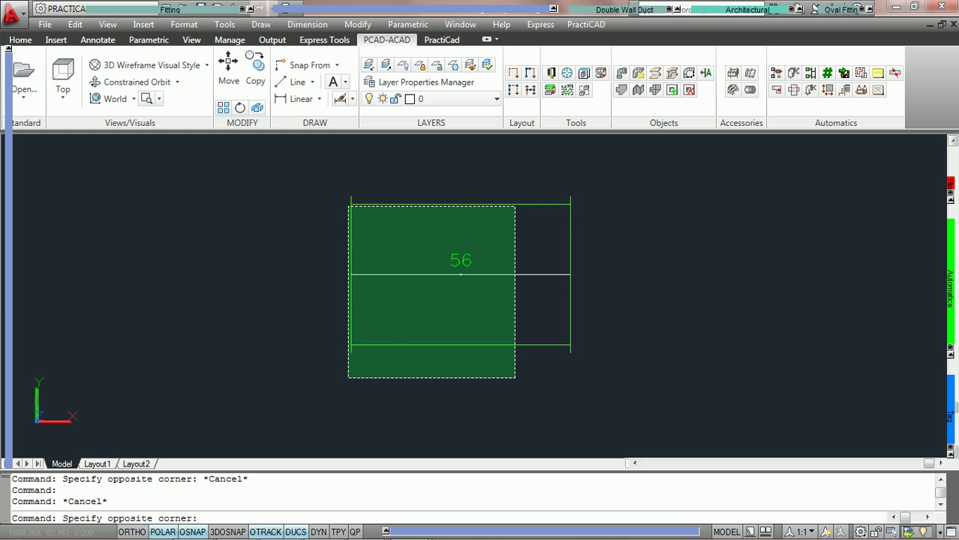
click(338, 189)
drag(407, 250, 508, 251)
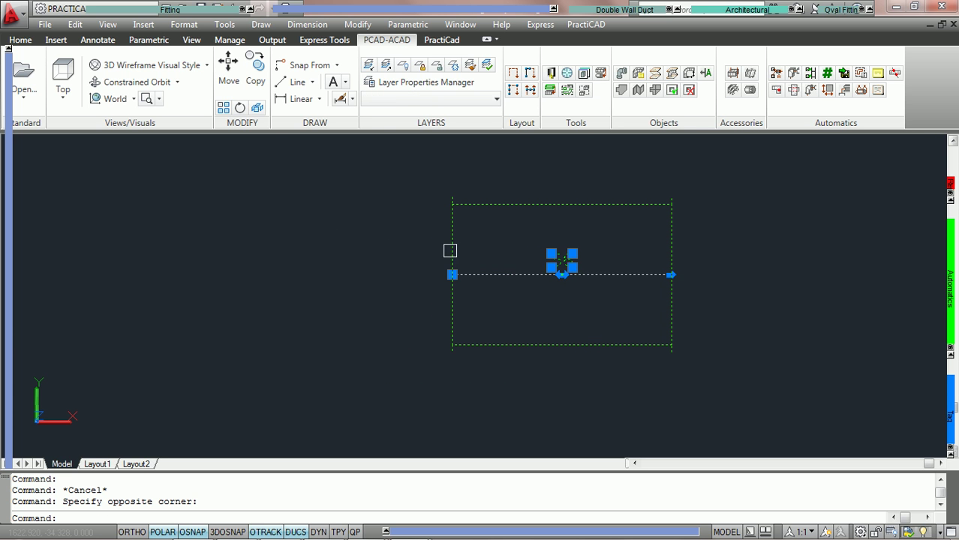
click(240, 107)
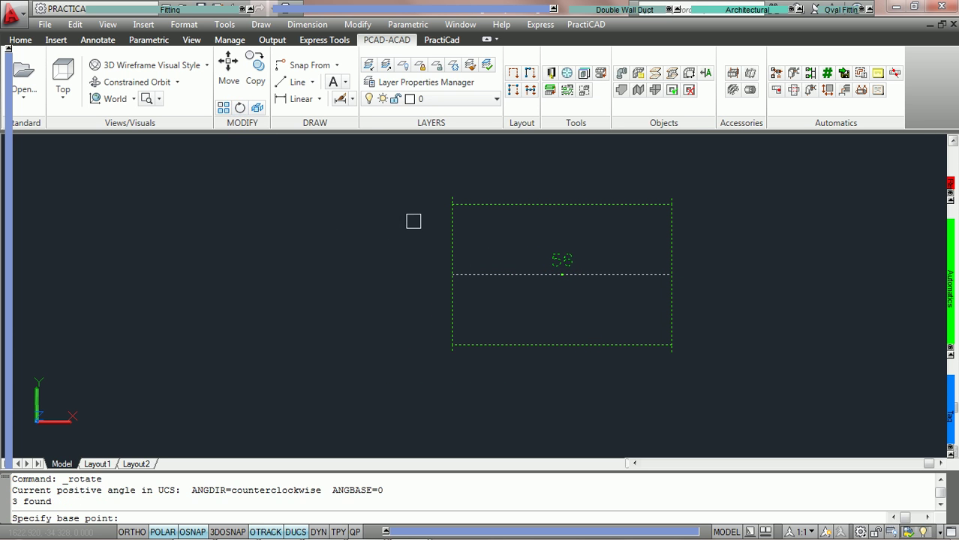
click(451, 274)
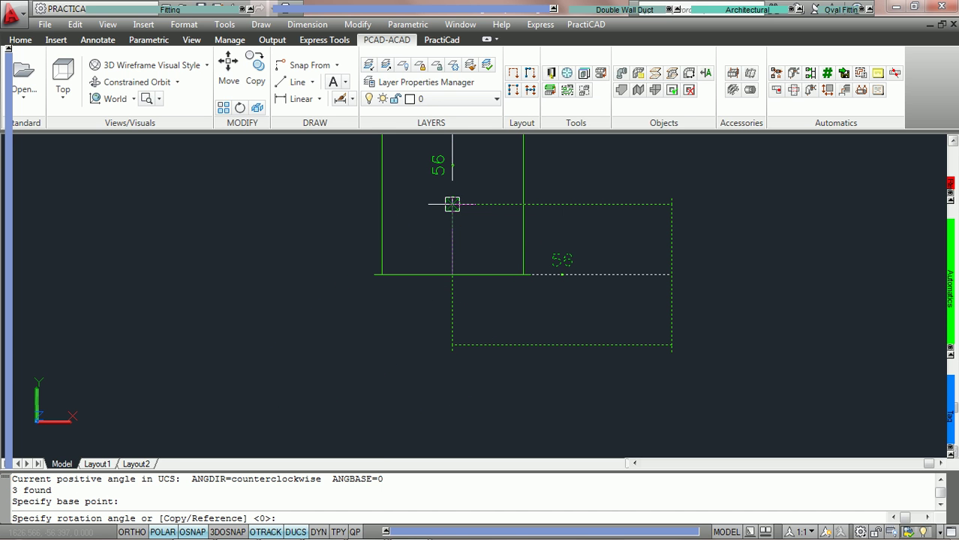
middle_drag(452, 204, 452, 271)
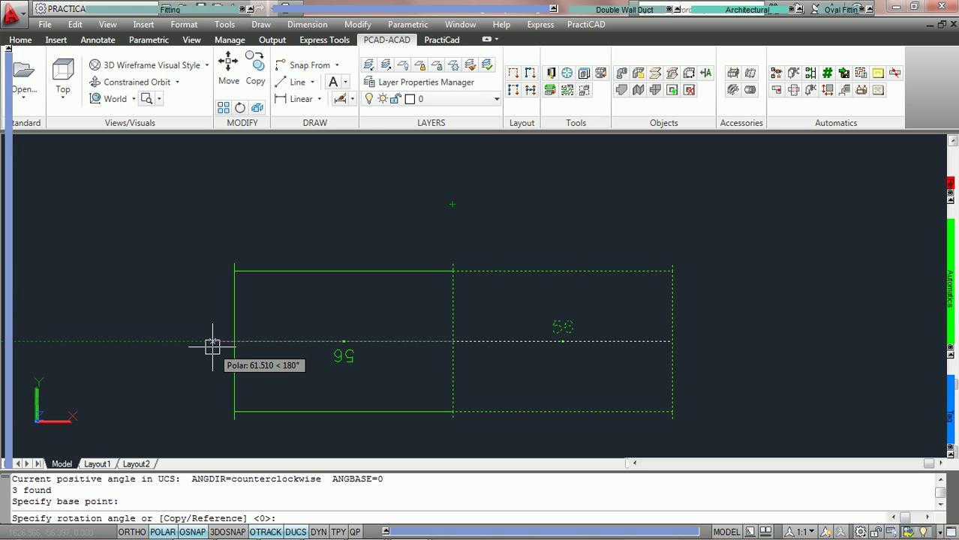
key(Escape)
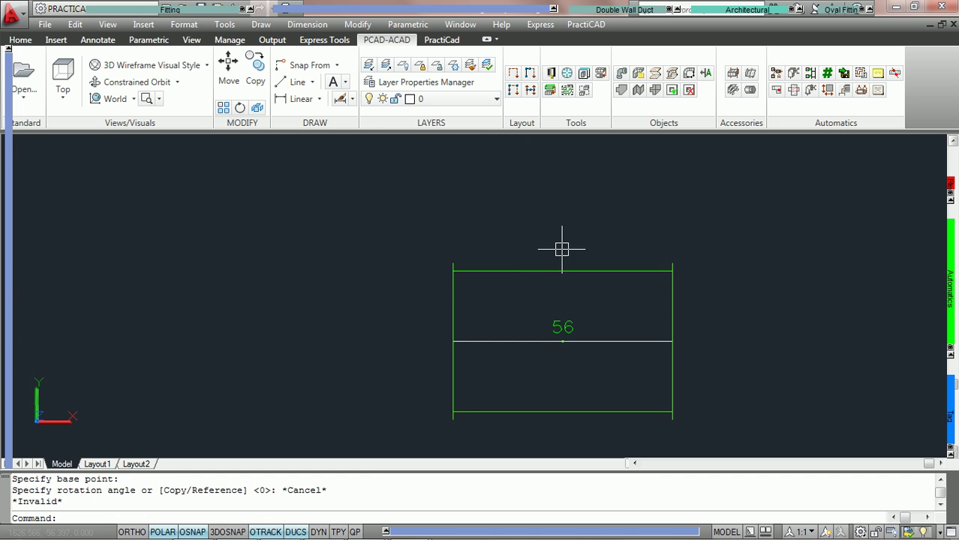
- Reopen the automatic Tagging placement settings in an enlarged window and preview the Rect Duct at 45.0° intervals
middle_drag(702, 196, 667, 169)
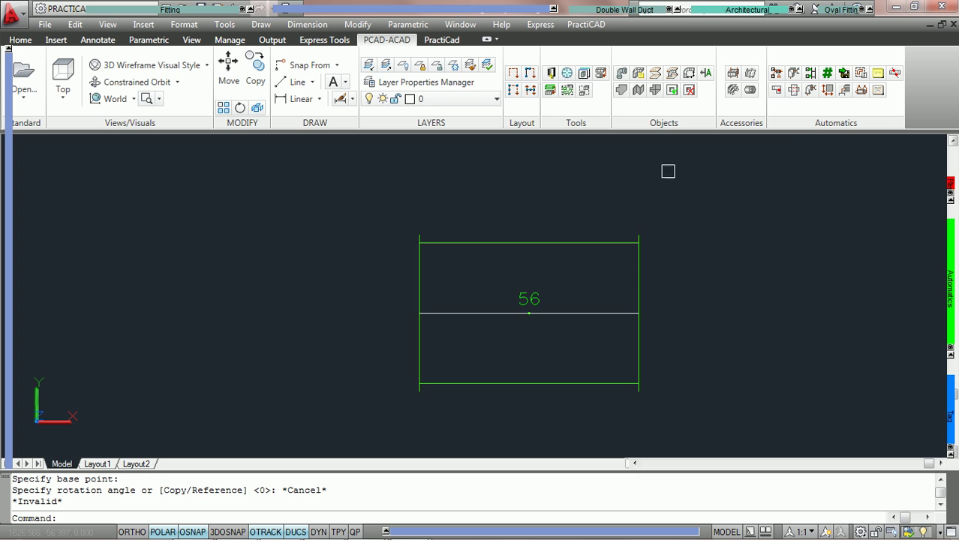
click(877, 73)
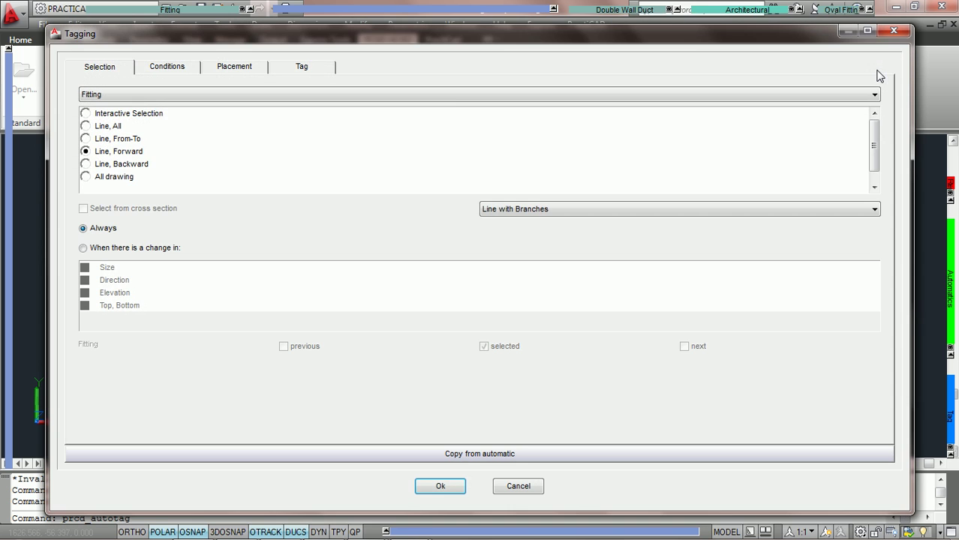
click(240, 70)
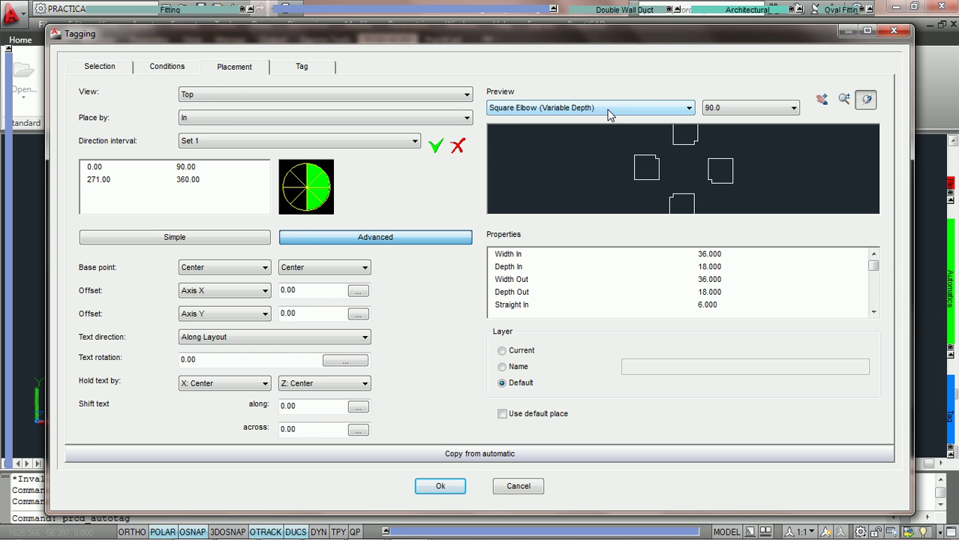
click(868, 32)
click(564, 79)
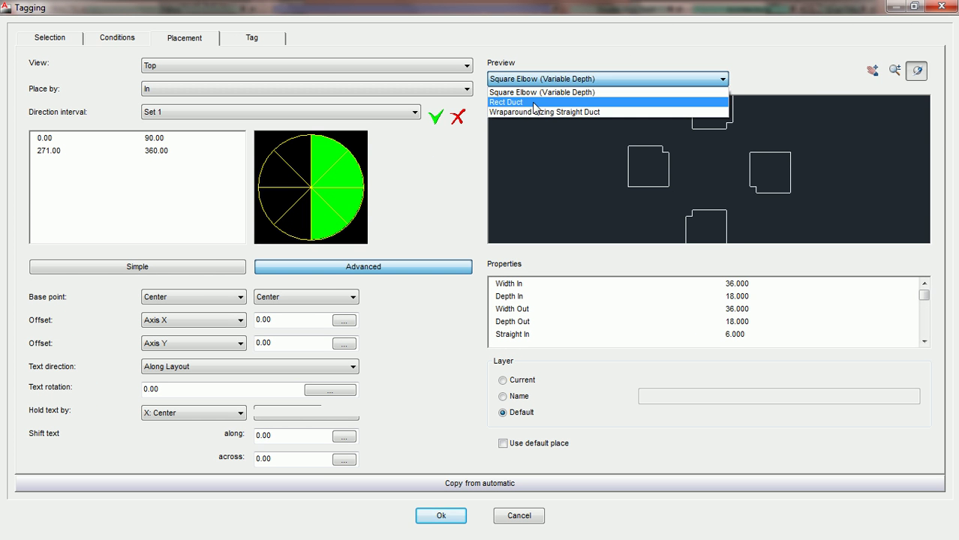
click(544, 99)
click(754, 79)
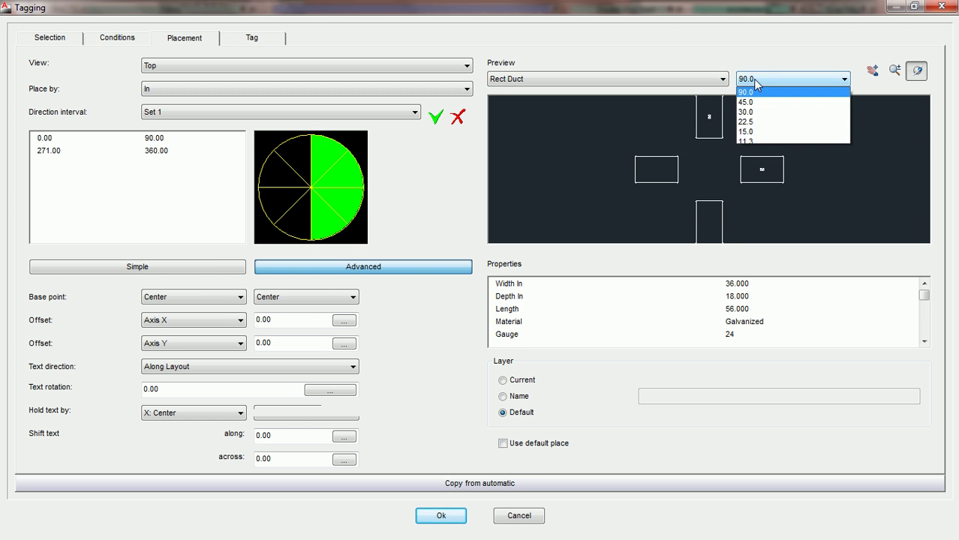
click(748, 109)
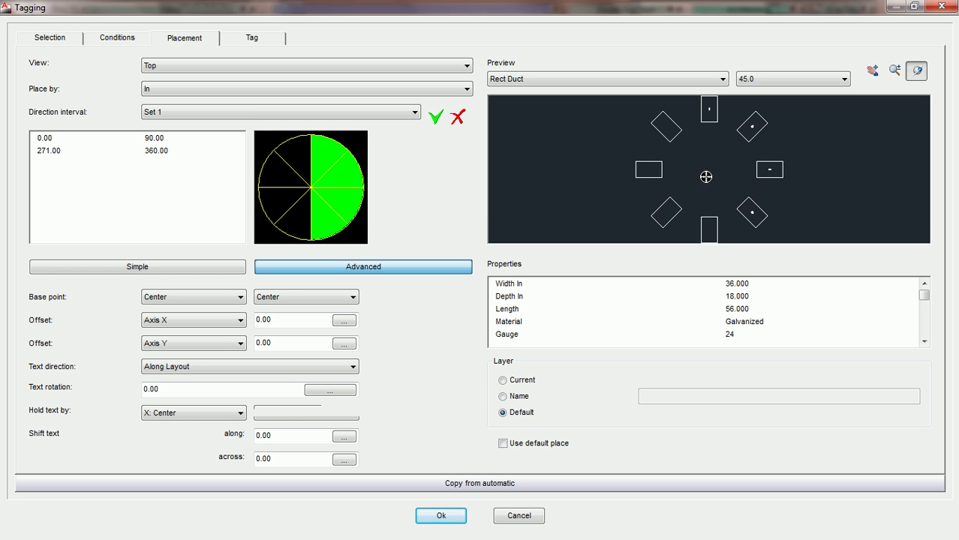
- Set the text direction of direction interval Set 2 to Counter Layout and examine the tags on its previewed ducts
click(215, 116)
click(216, 133)
scroll(721, 175, up, 4)
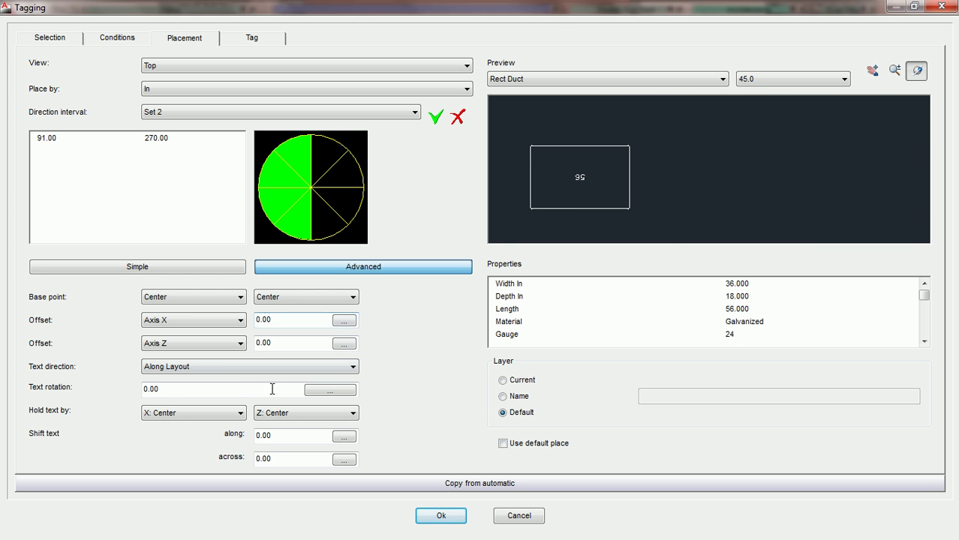
click(232, 367)
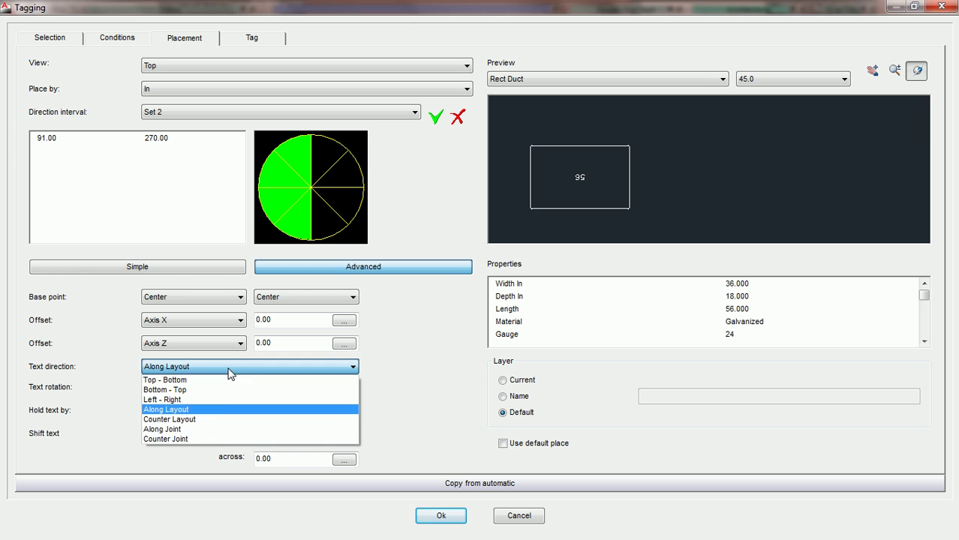
click(199, 419)
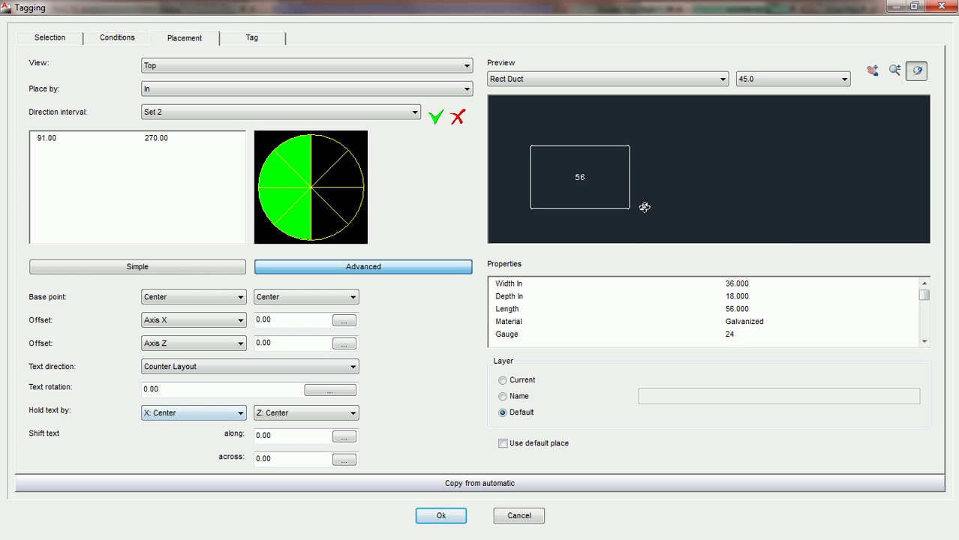
drag(637, 150, 723, 173)
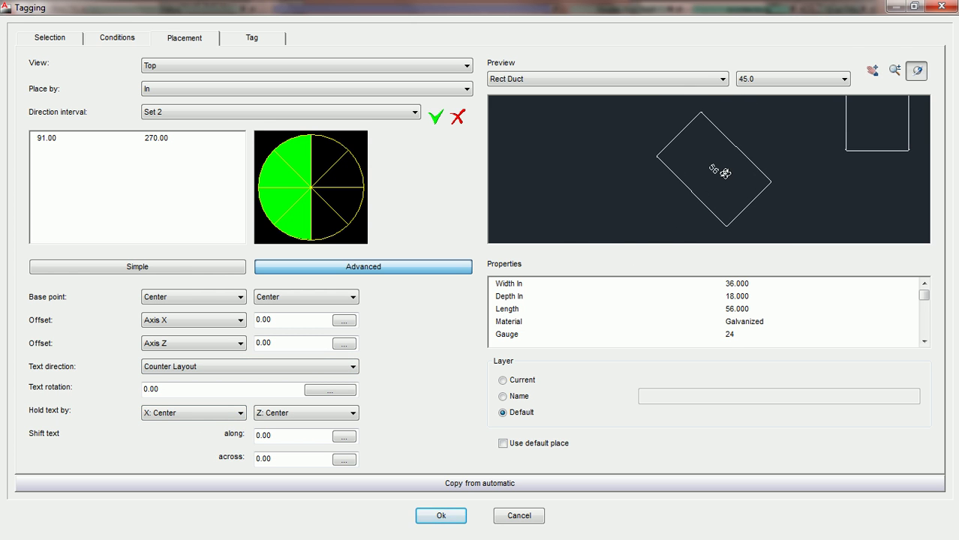
mouse_move(809, 206)
mouse_down()
mouse_move(727, 156)
mouse_move(766, 137)
mouse_move(714, 193)
mouse_move(700, 188)
mouse_move(697, 204)
mouse_move(615, 151)
mouse_move(724, 167)
mouse_move(711, 192)
mouse_move(726, 128)
mouse_move(713, 213)
mouse_move(709, 202)
mouse_up()
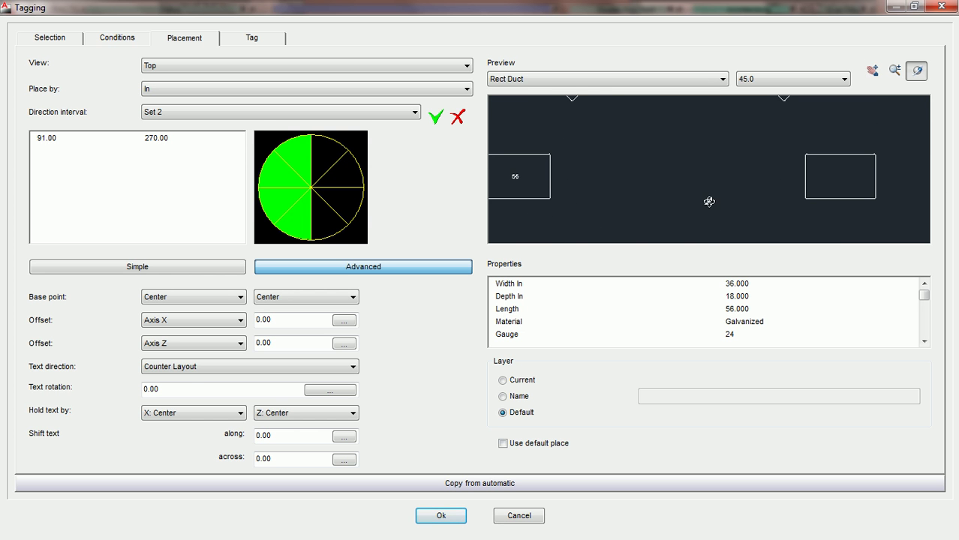
- Set the text direction of direction interval Set 1 to Along Joint and examine its tags on the previewed ducts
click(242, 114)
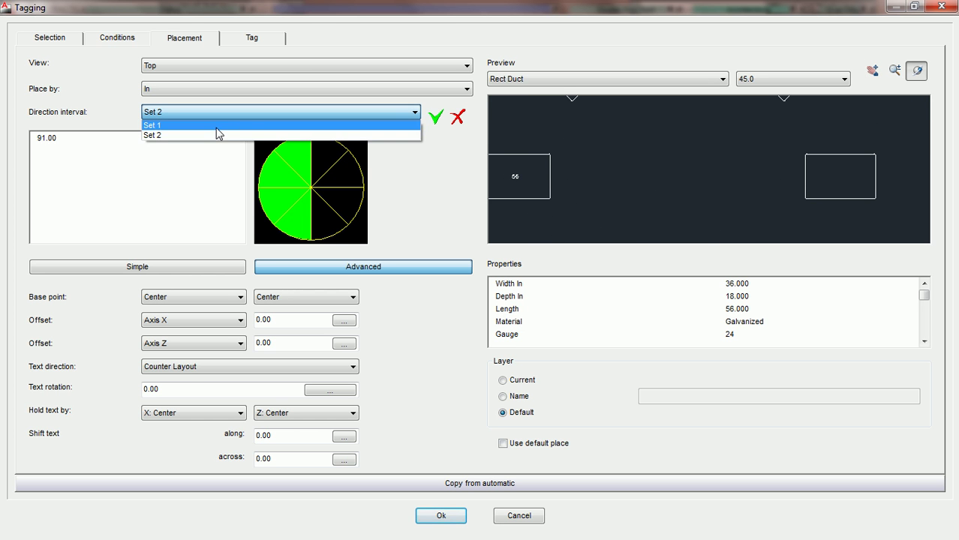
click(214, 125)
drag(720, 146, 719, 206)
middle_drag(697, 151, 699, 199)
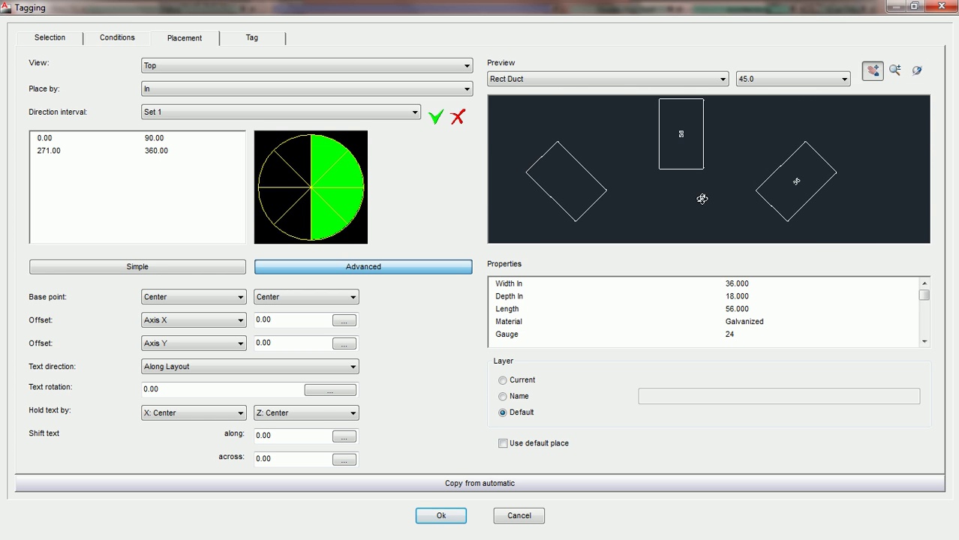
scroll(681, 149, up, 2)
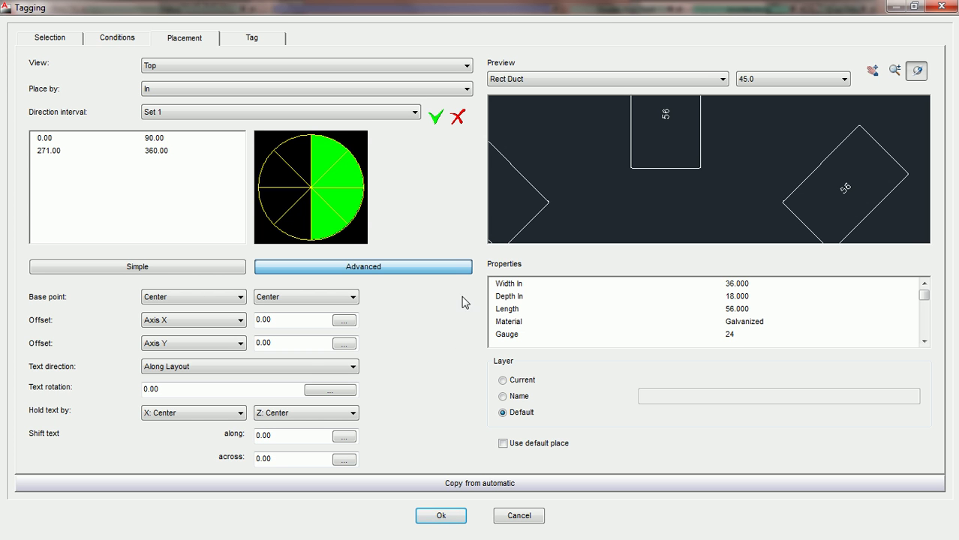
click(302, 366)
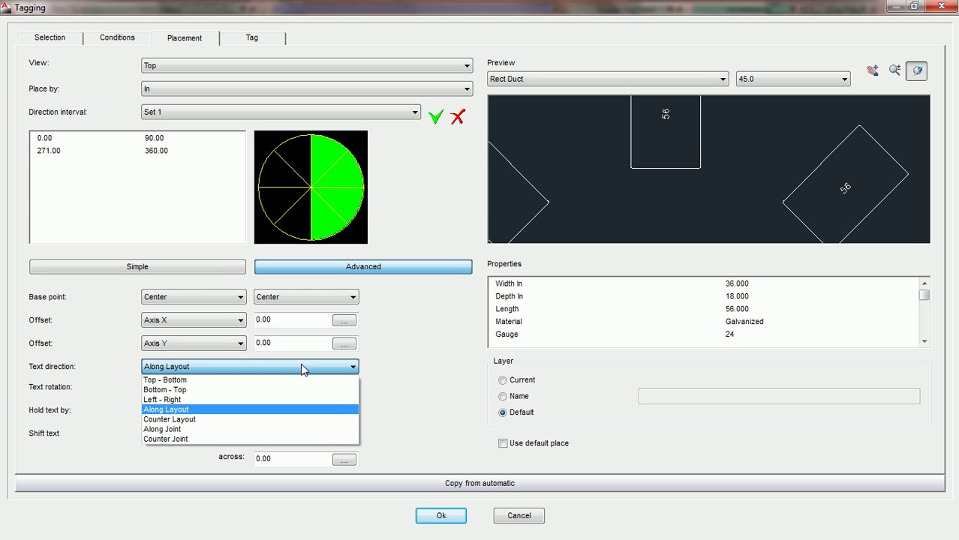
click(249, 434)
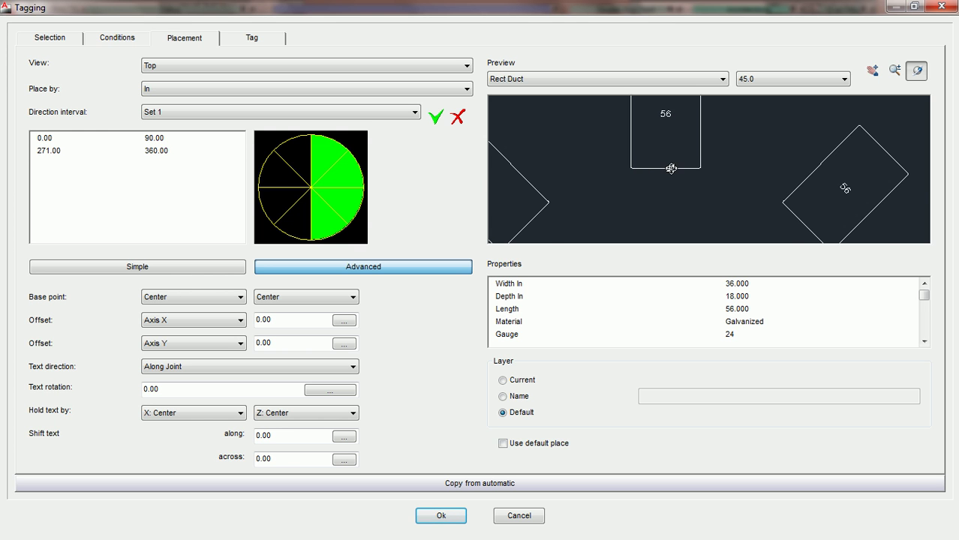
scroll(673, 154, up, 3)
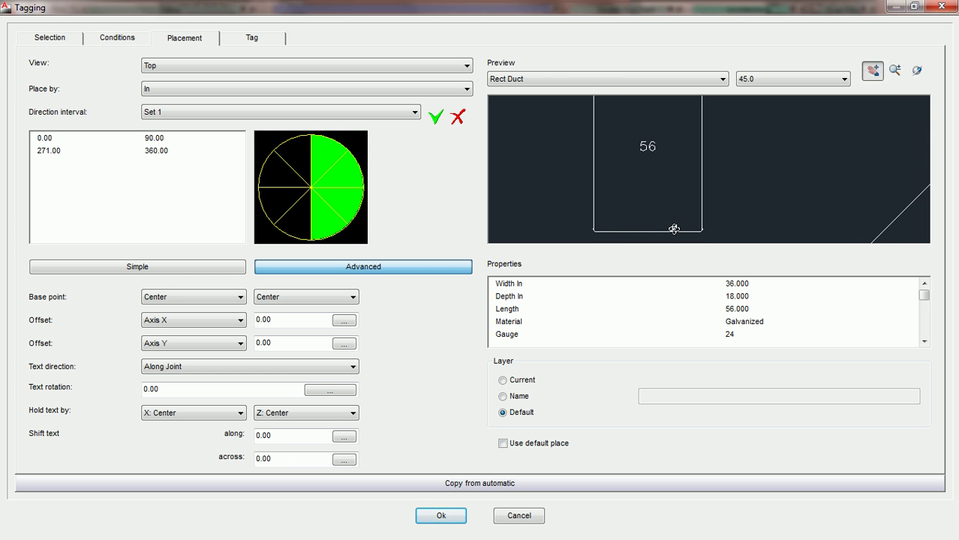
drag(675, 231, 680, 214)
scroll(690, 137, down, 2)
mouse_move(690, 137)
mouse_down()
mouse_move(689, 183)
mouse_move(704, 197)
mouse_move(708, 176)
mouse_move(691, 148)
mouse_up()
middle_drag(691, 148, 690, 131)
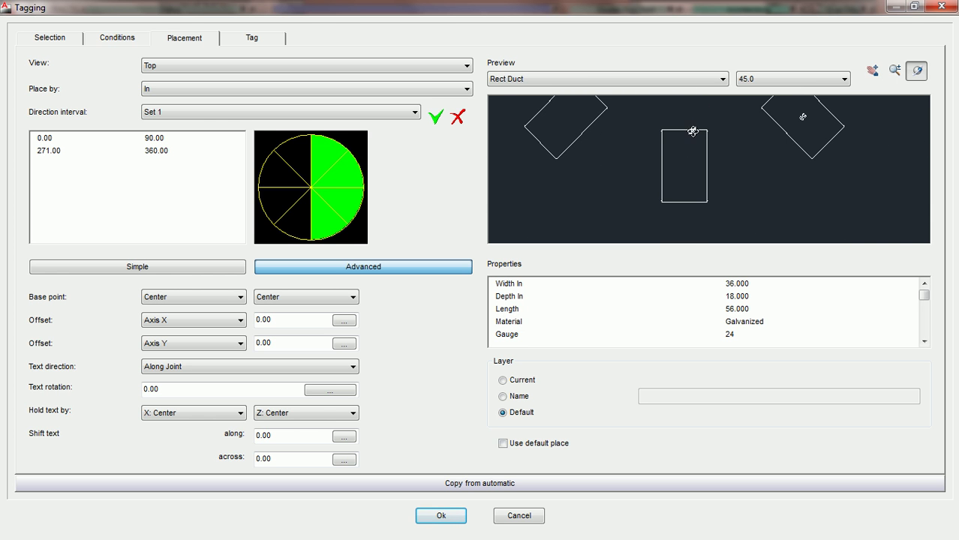
- Switch to direction interval Set 2, try the Along Joint text direction, and examine the tags on its ducts
click(179, 112)
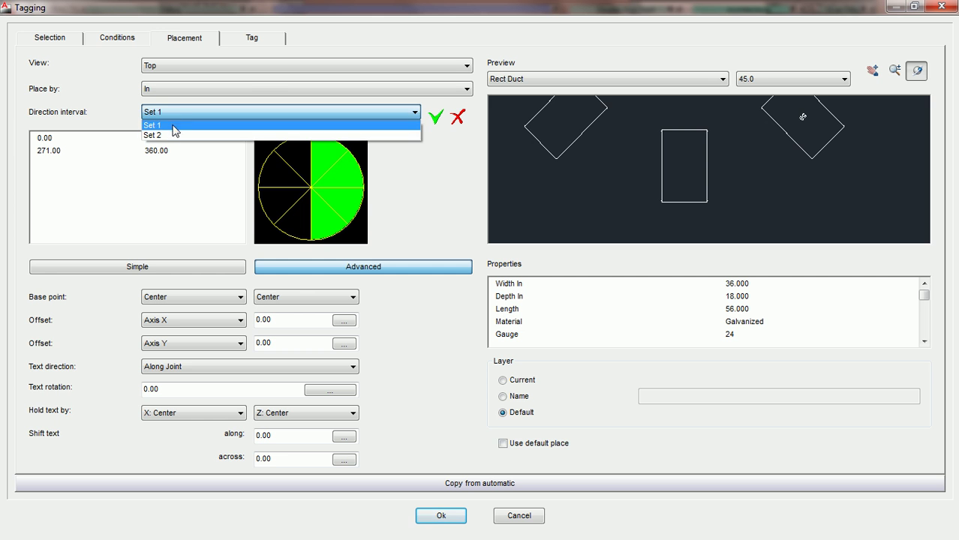
click(173, 135)
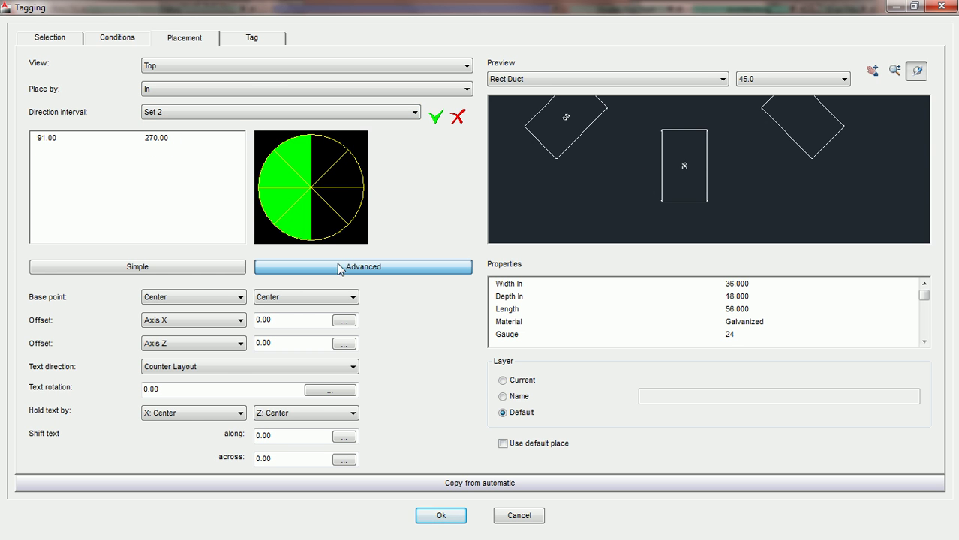
click(225, 367)
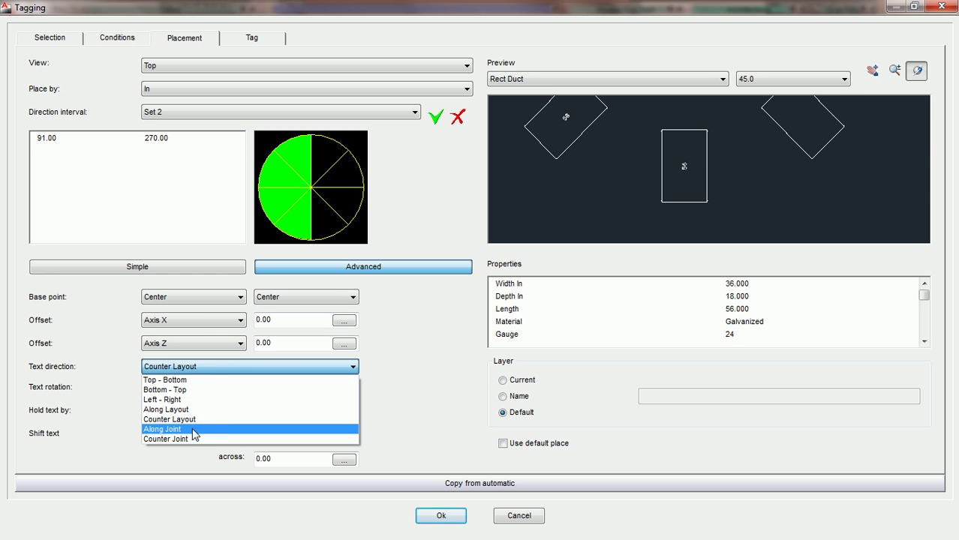
click(184, 429)
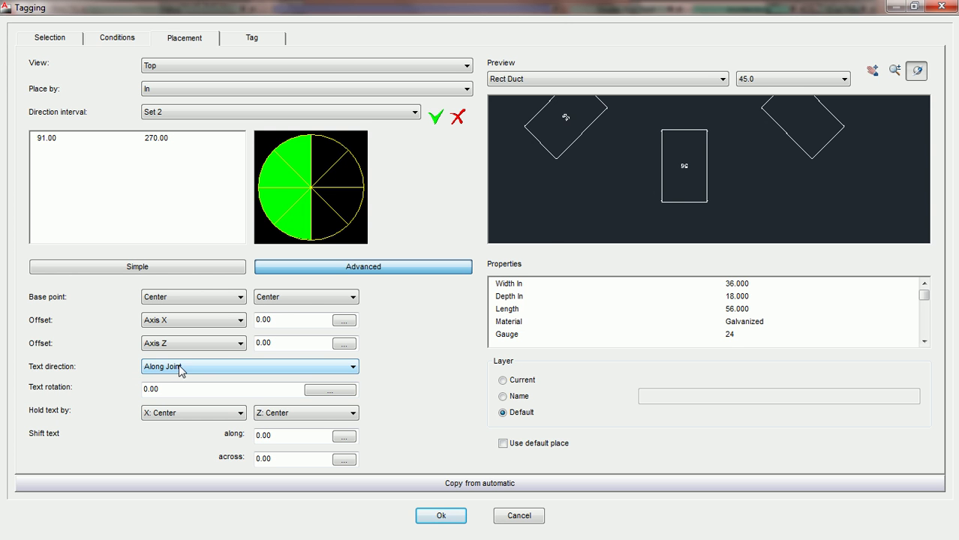
drag(685, 140, 685, 168)
scroll(684, 206, up, 3)
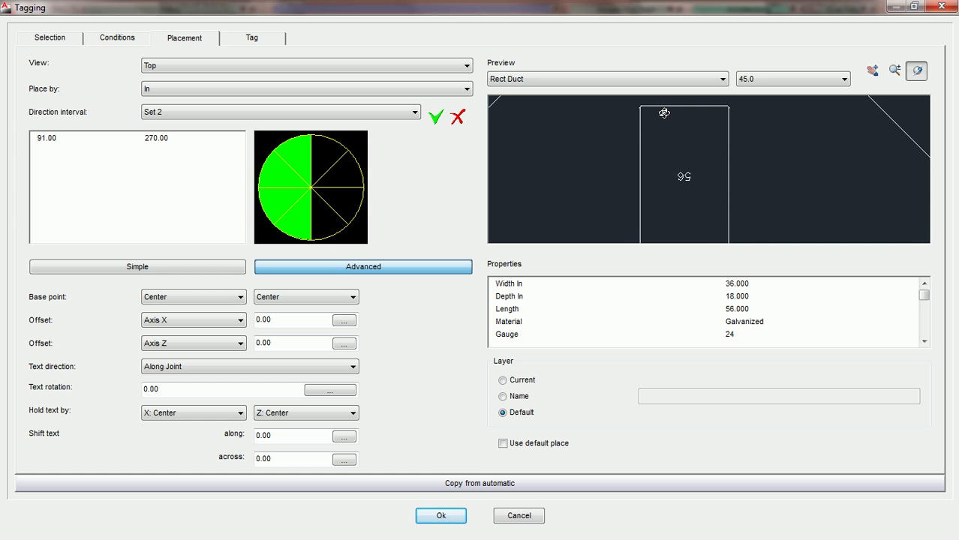
drag(657, 140, 718, 150)
middle_drag(568, 122, 570, 144)
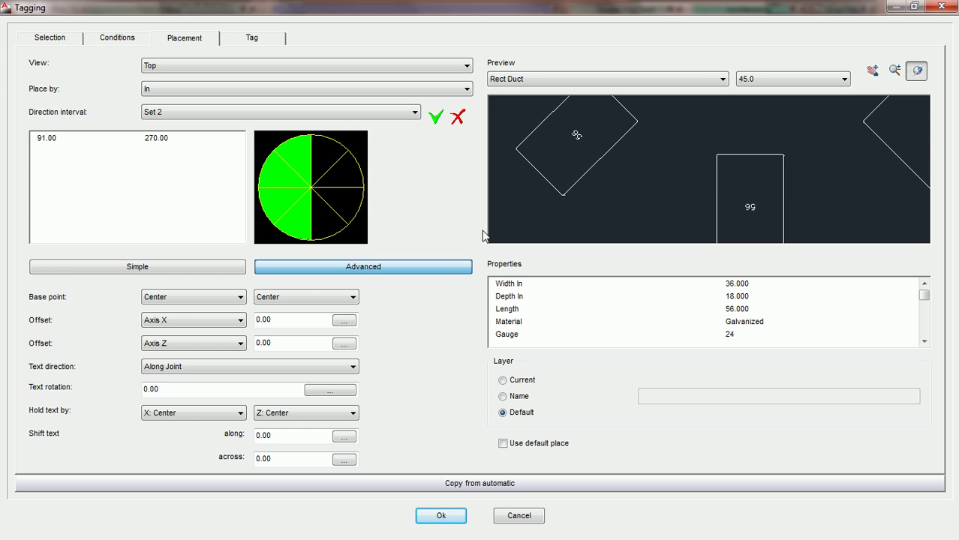
- Set the text direction of direction interval Set 2 to Counter Joint
click(255, 367)
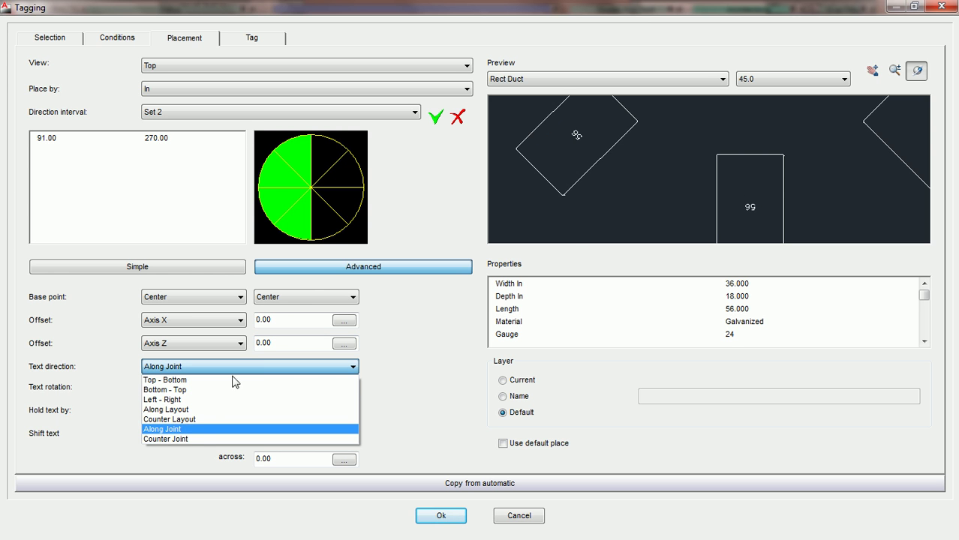
click(193, 440)
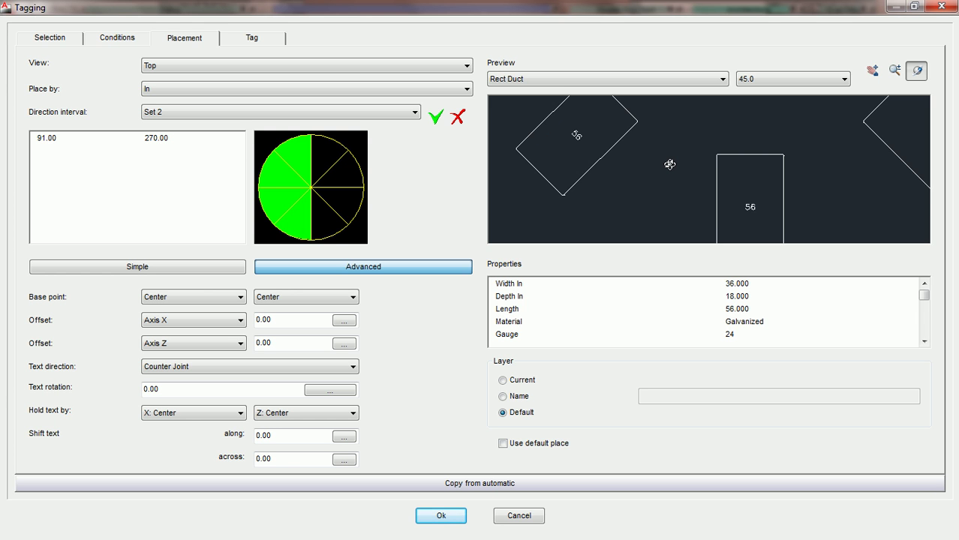
drag(670, 164, 678, 185)
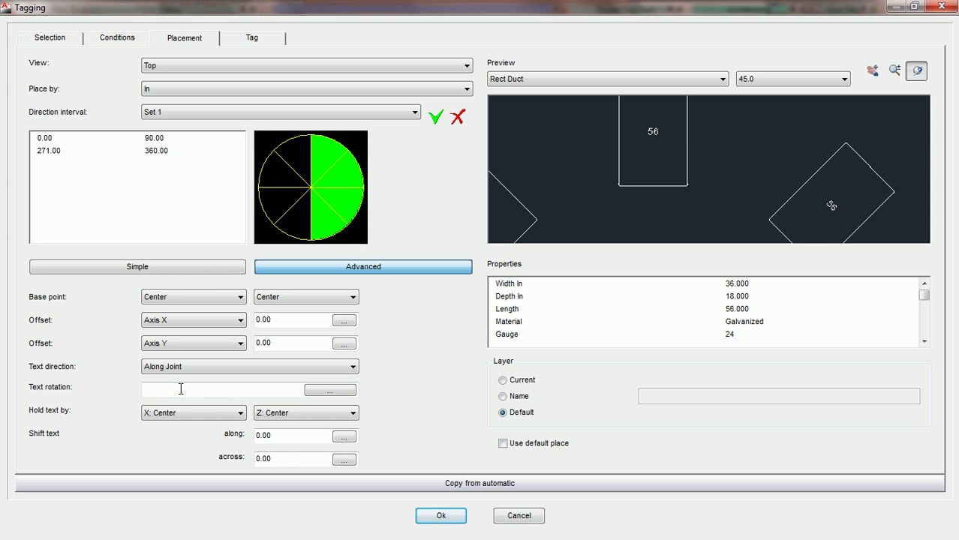
- Try text rotations of 45 and 25 on the Along Joint tags of direction interval Set 1
drag(738, 185, 700, 187)
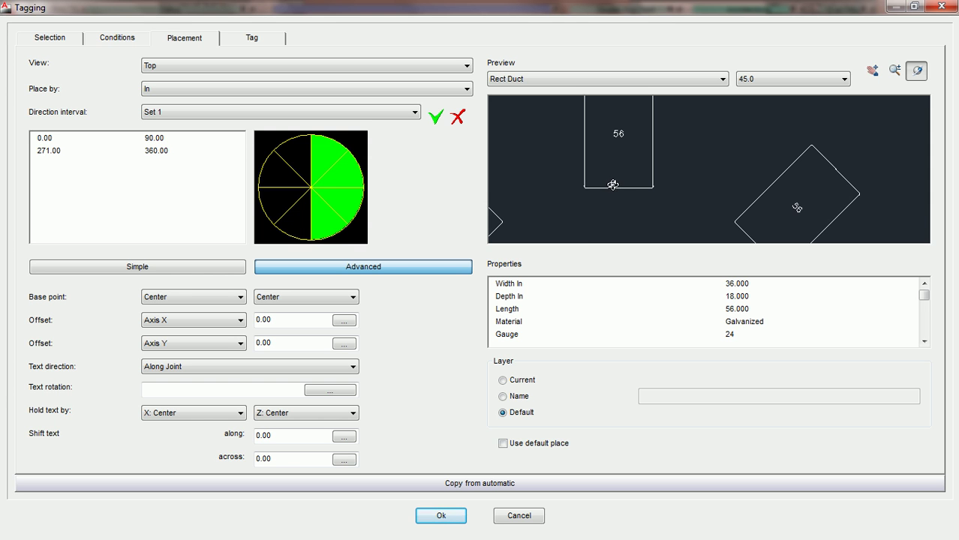
drag(787, 206, 794, 200)
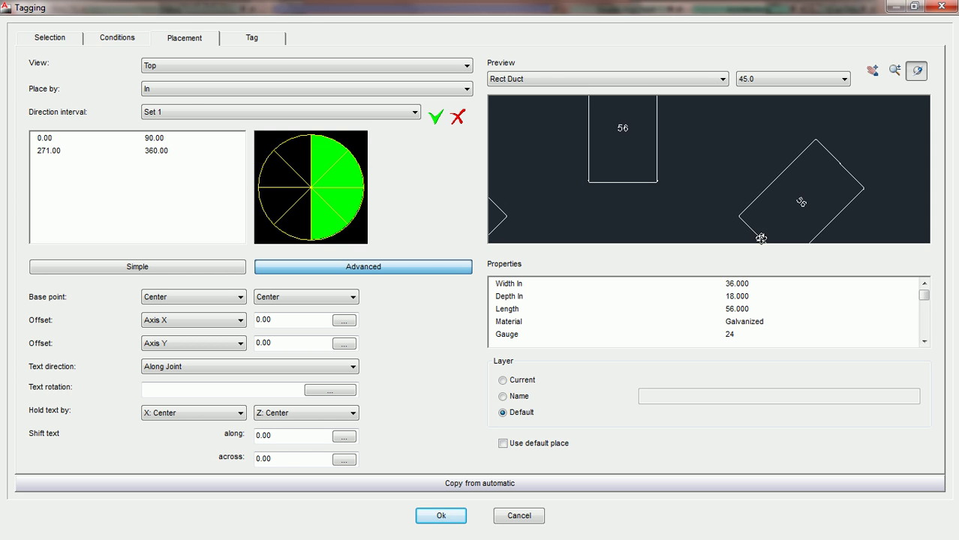
click(231, 388)
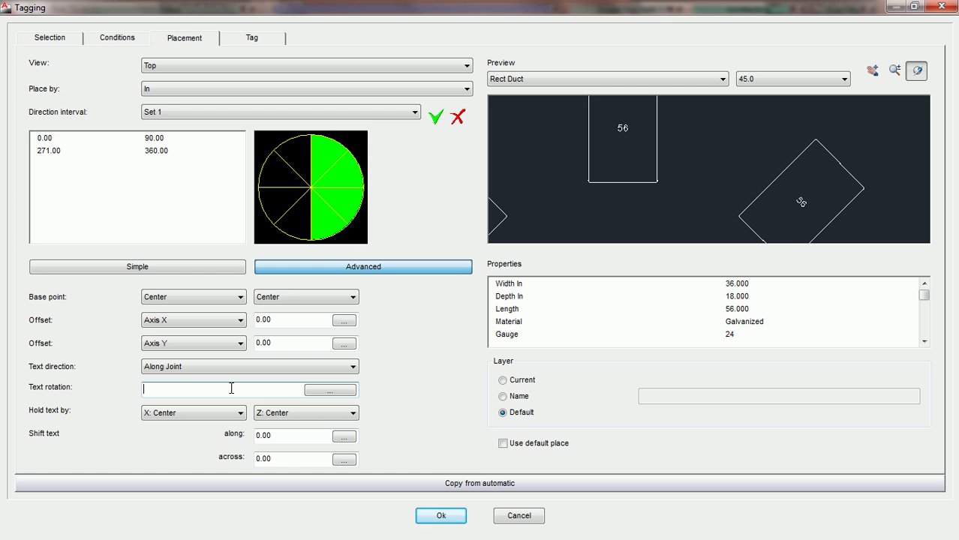
text(45)
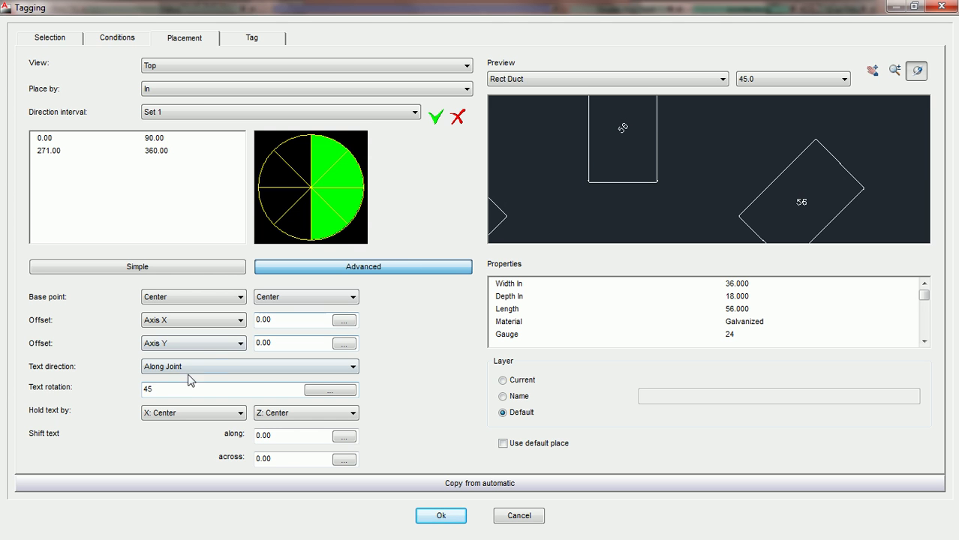
drag(160, 389, 145, 390)
text(25)
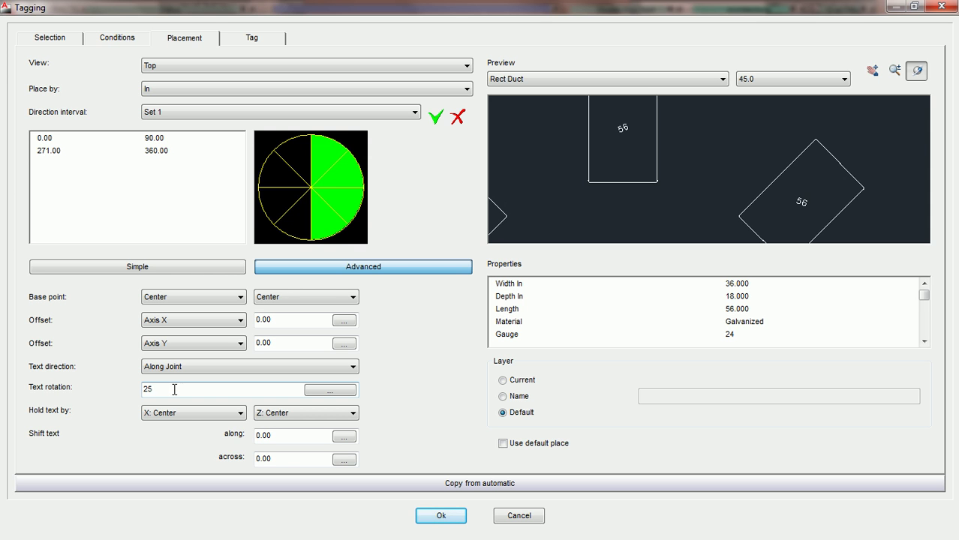
- Reset the text rotation of the Set 1 tags to 0
key(BackSpace)
key(BackSpace)
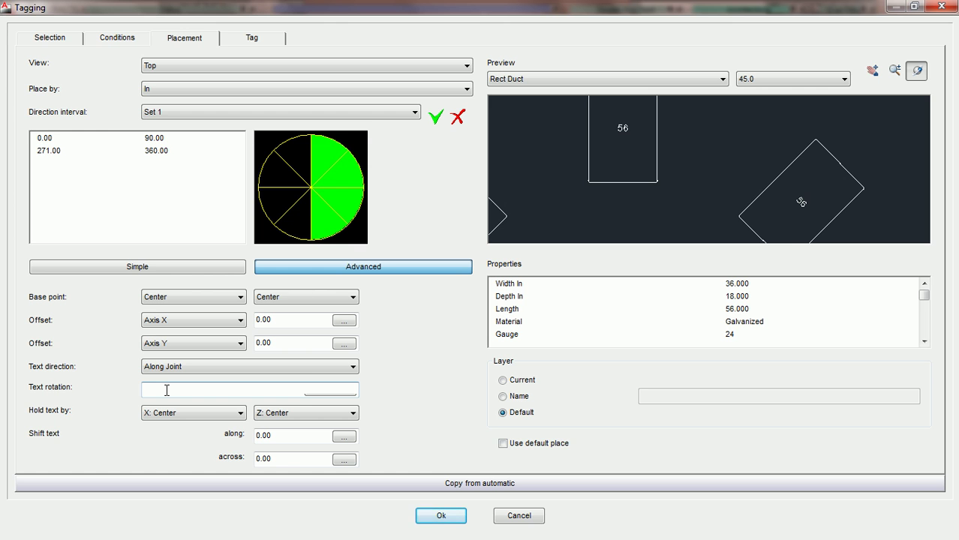
text(0)
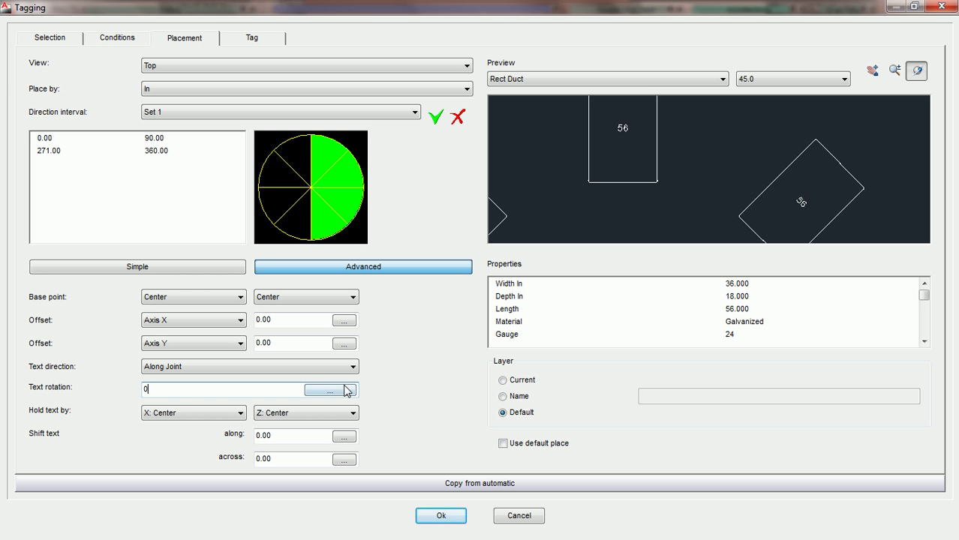
click(610, 151)
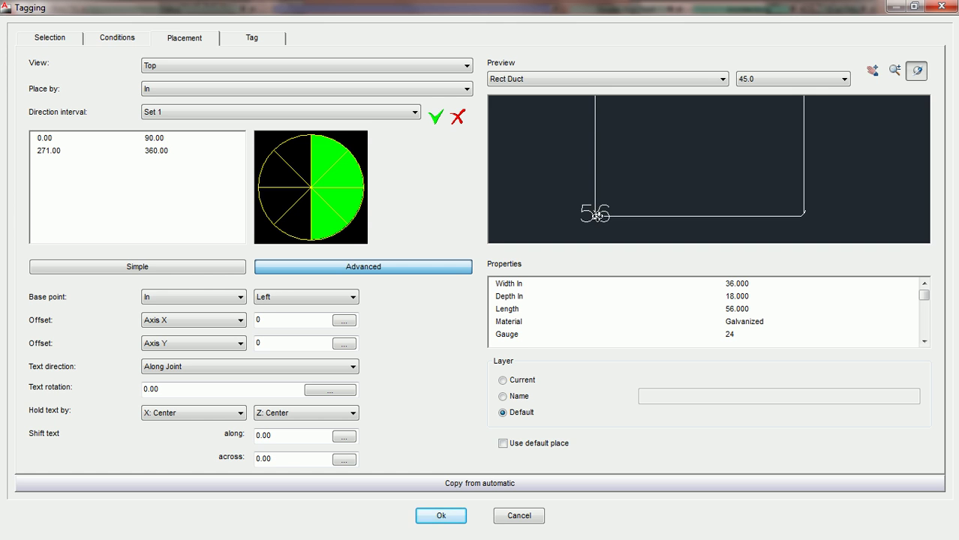
- Try holding the Set 1 tag text by X: Left and Z: Bottom with an Axis X offset of 1
scroll(600, 212, up, 2)
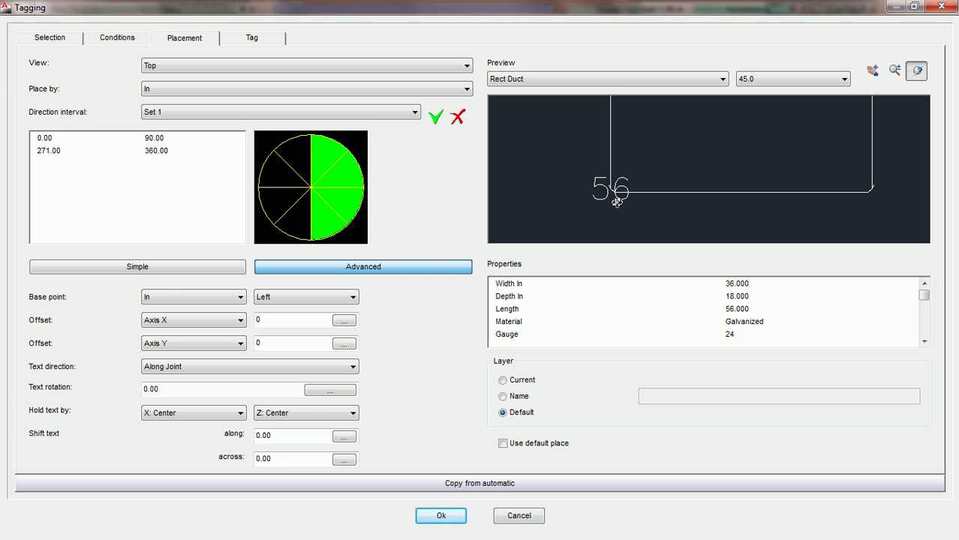
click(241, 415)
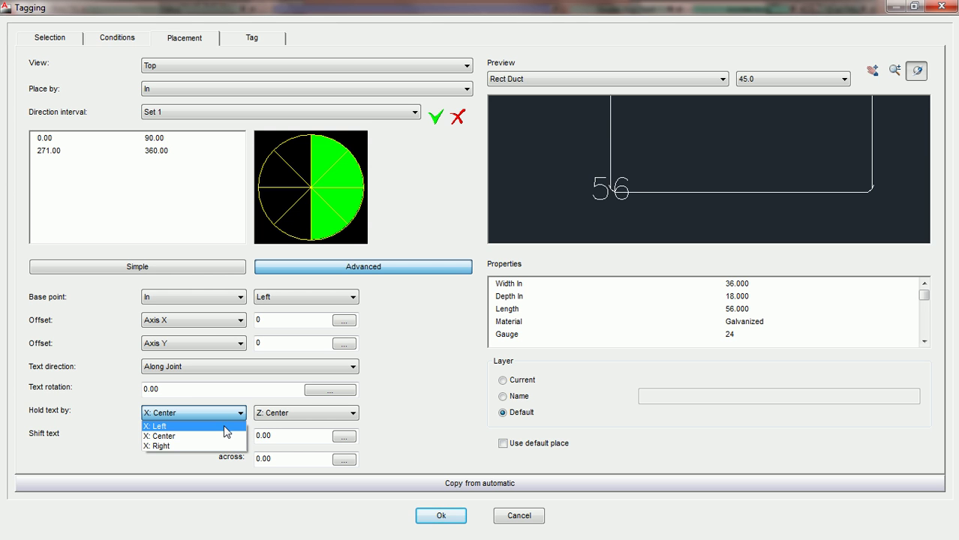
click(225, 426)
click(277, 414)
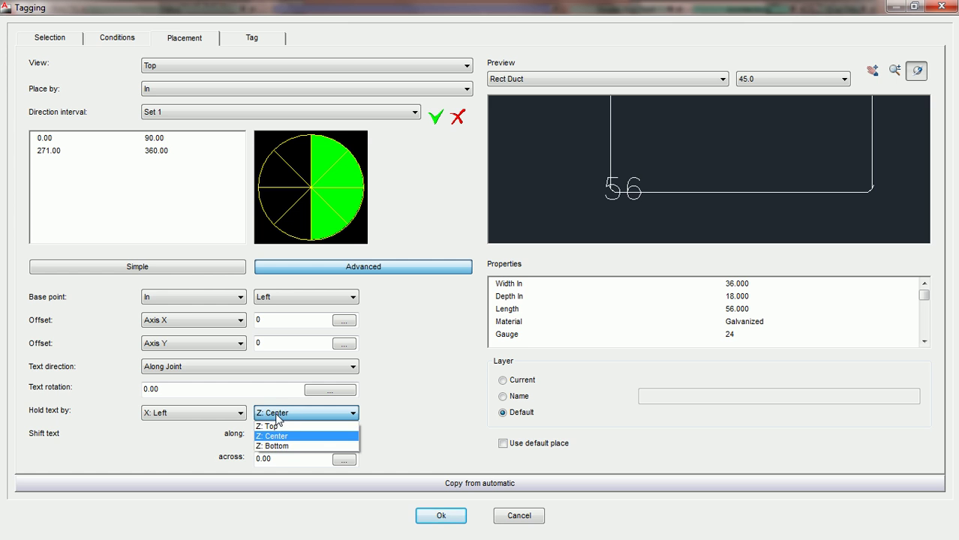
click(272, 446)
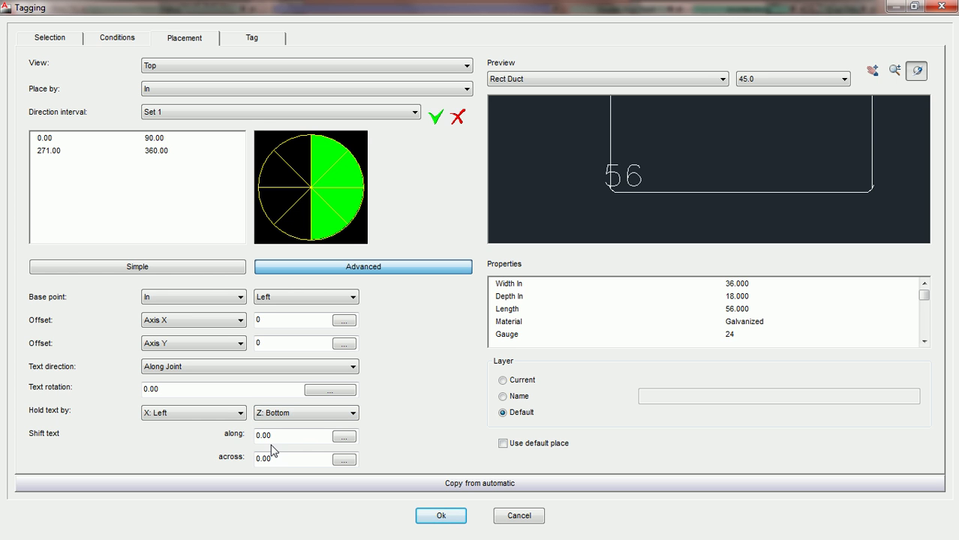
double_click(266, 321)
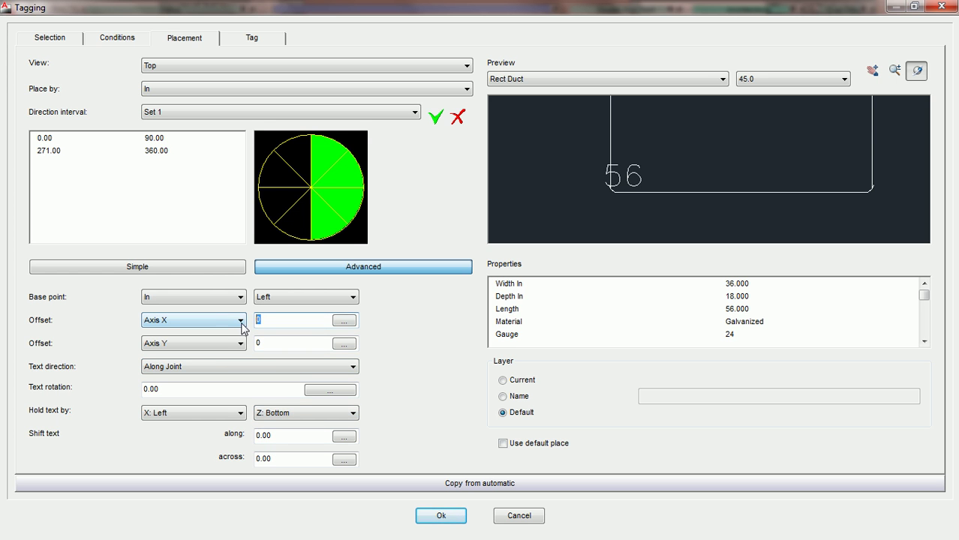
text(1)
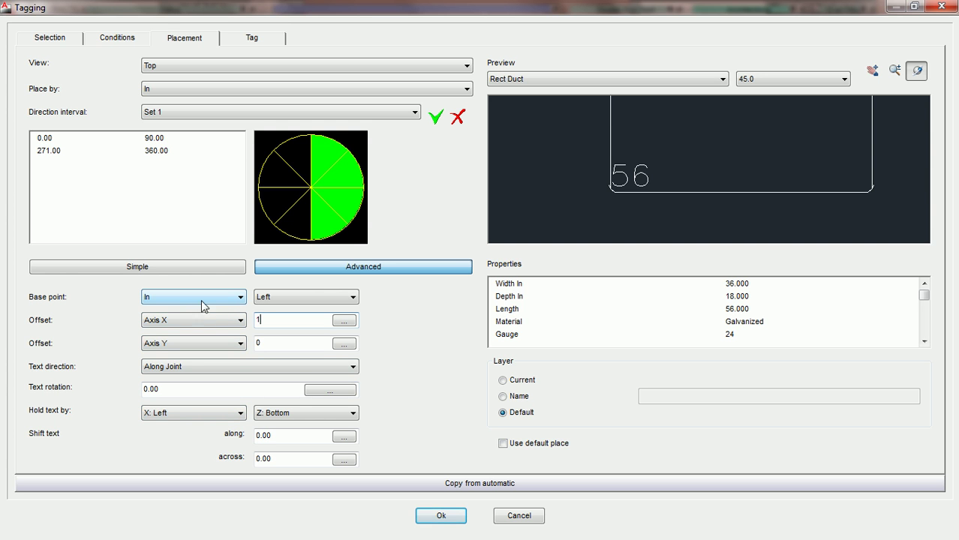
- Try holding the Set 1 tag text by X: Right and Z: Top with the Axis X offset reset to 0
click(239, 416)
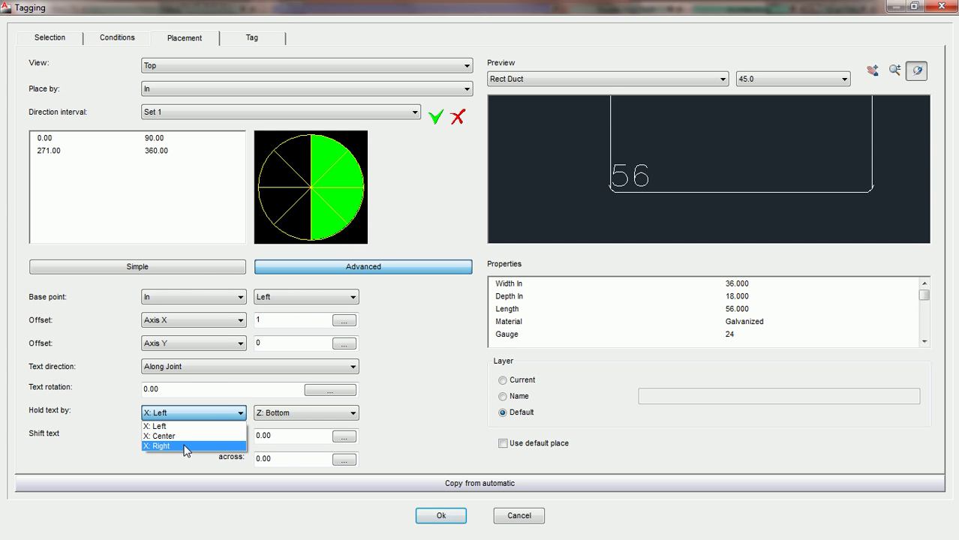
click(277, 413)
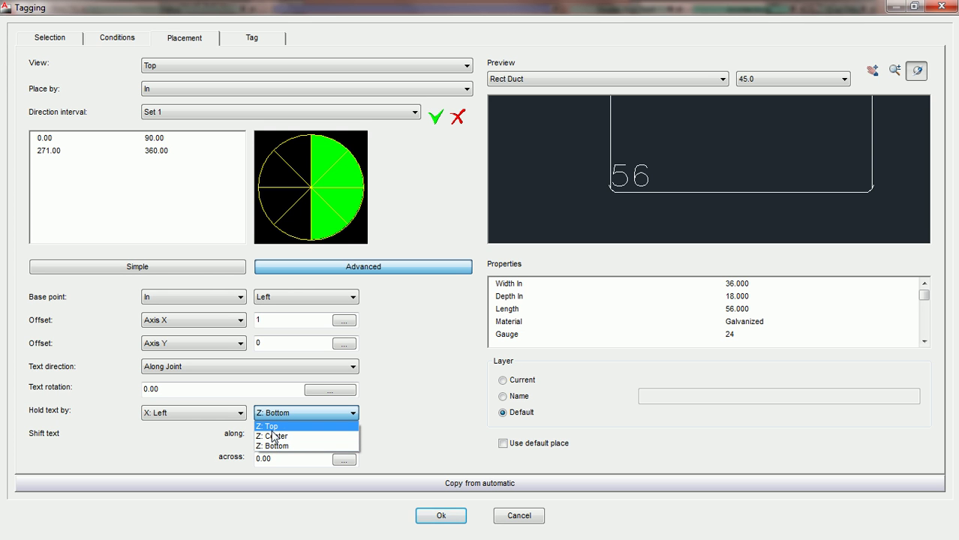
click(272, 426)
click(240, 412)
click(213, 446)
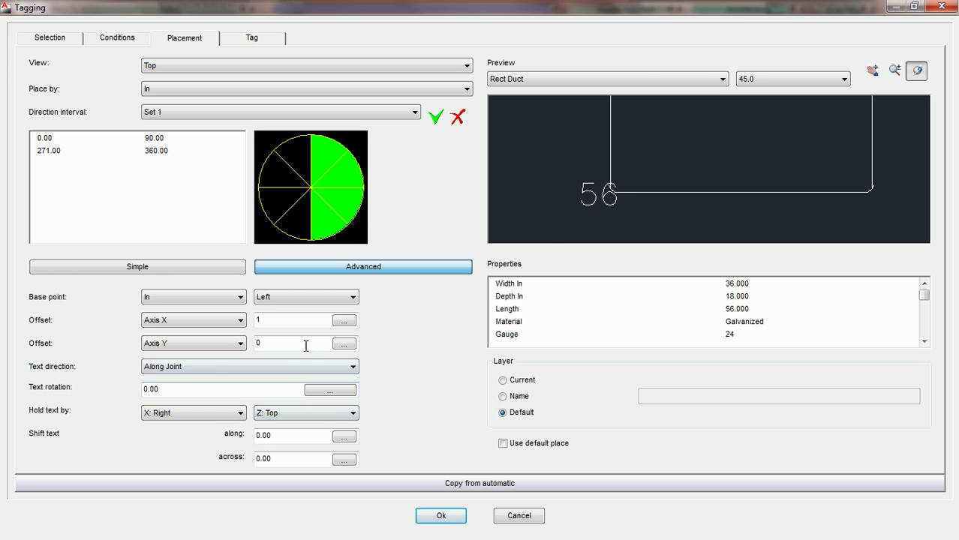
double_click(286, 321)
text(0)
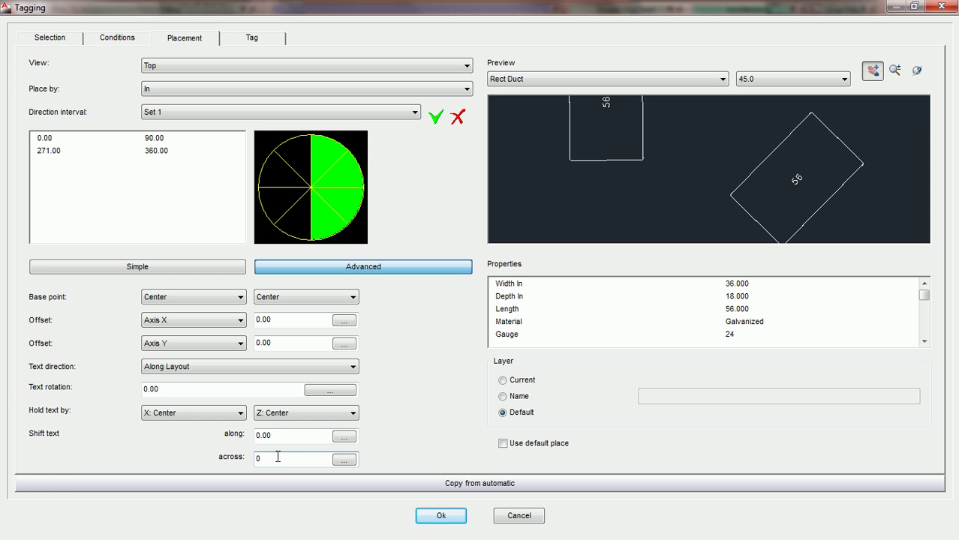
click(196, 325)
click(196, 325)
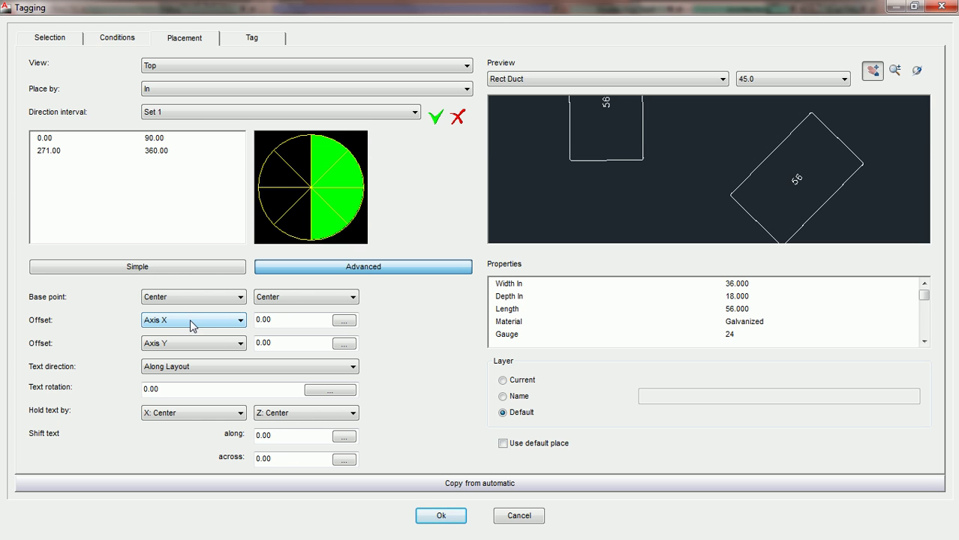
click(193, 324)
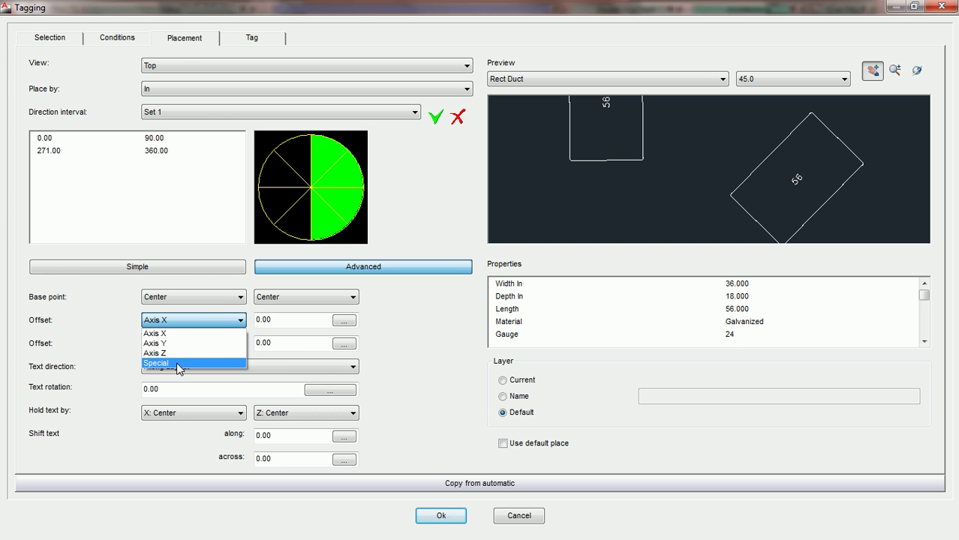
click(191, 332)
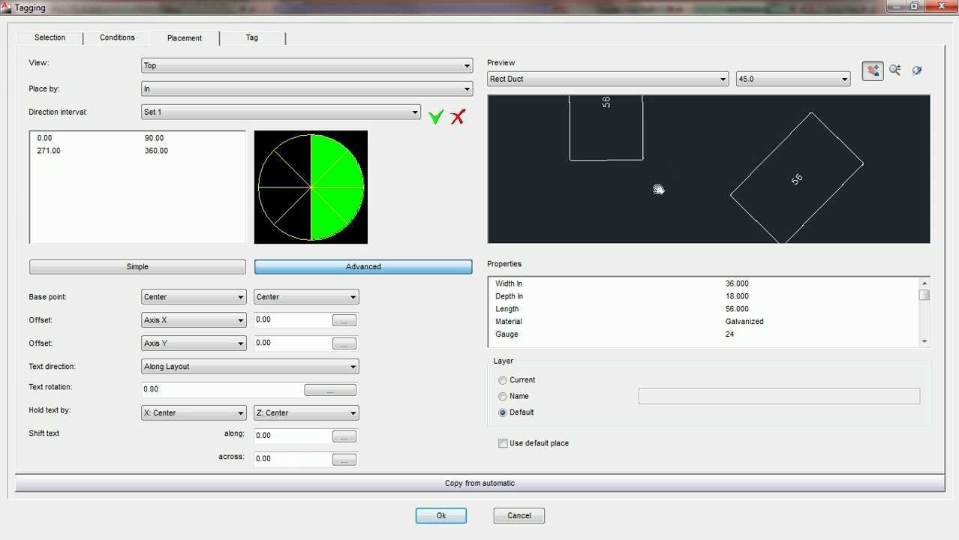
- Set the base point of the Set 1 tags to Center and Right
scroll(664, 188, down, 3)
drag(670, 189, 642, 180)
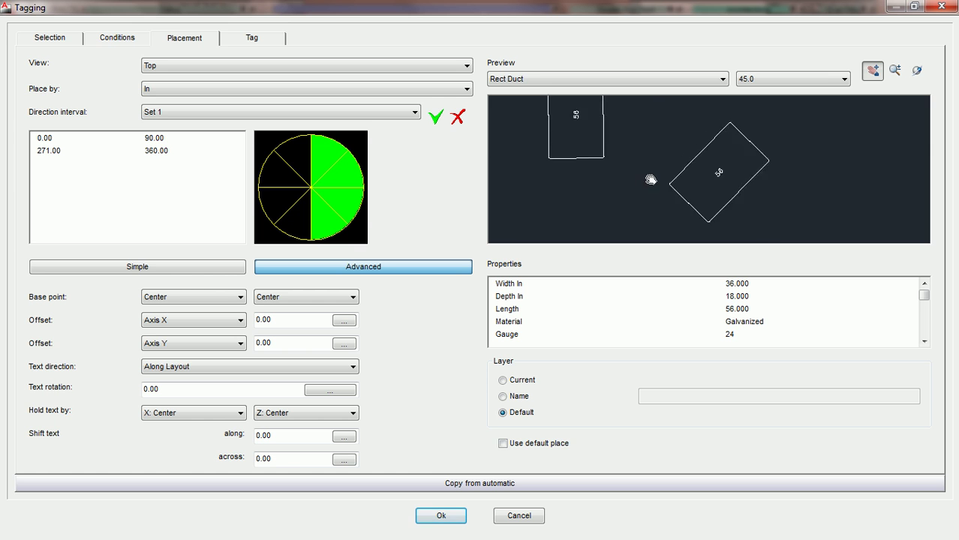
scroll(667, 187, up, 1)
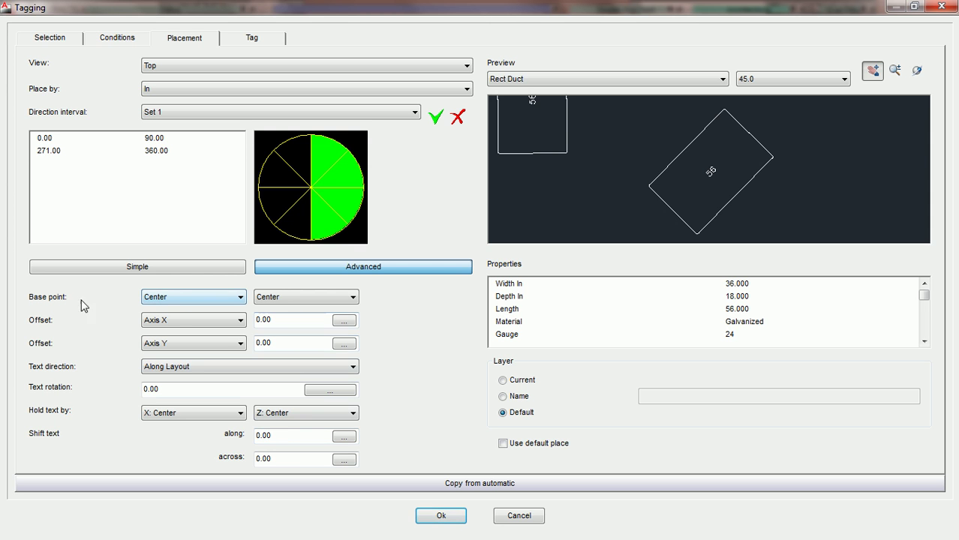
click(301, 295)
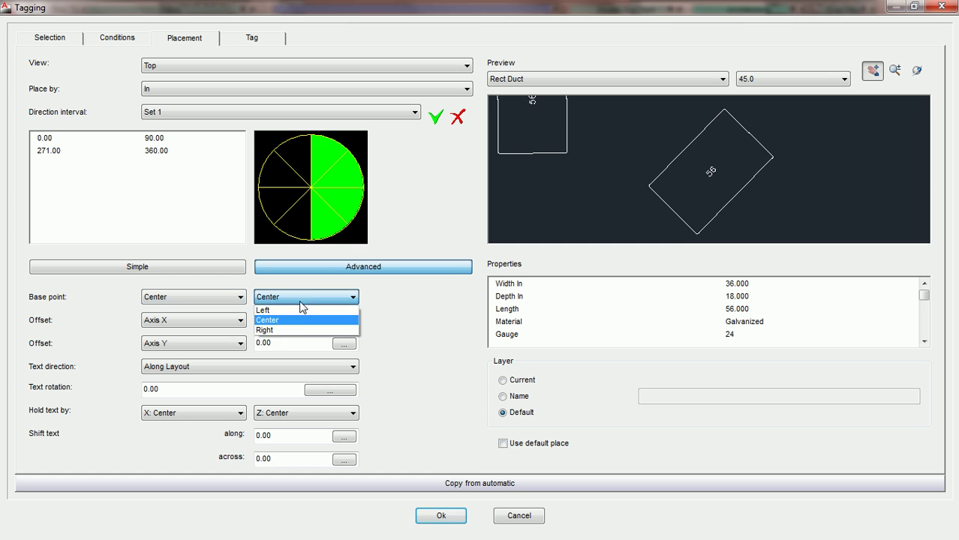
click(300, 332)
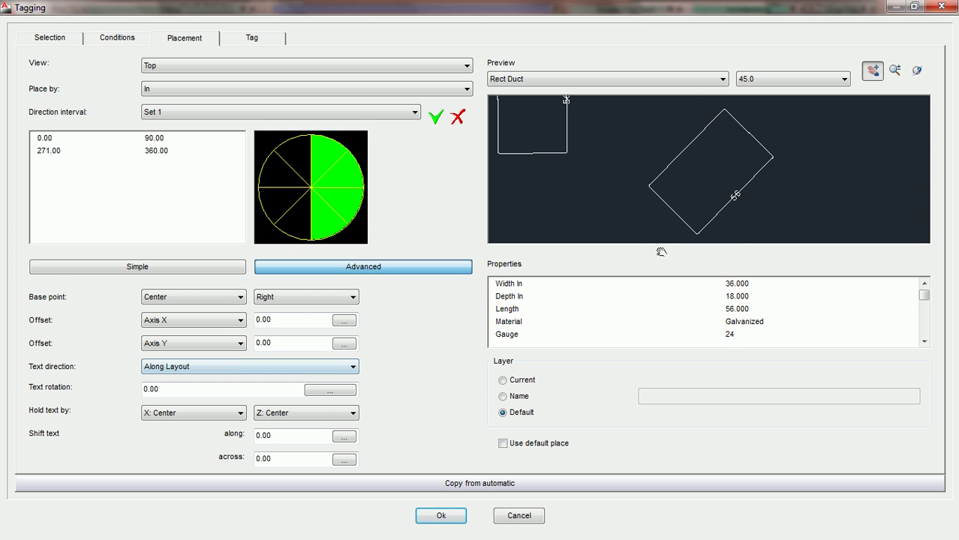
- Hold the Set 1 tag text by Z: Bottom and check its position against the duct edge
scroll(751, 197, up, 5)
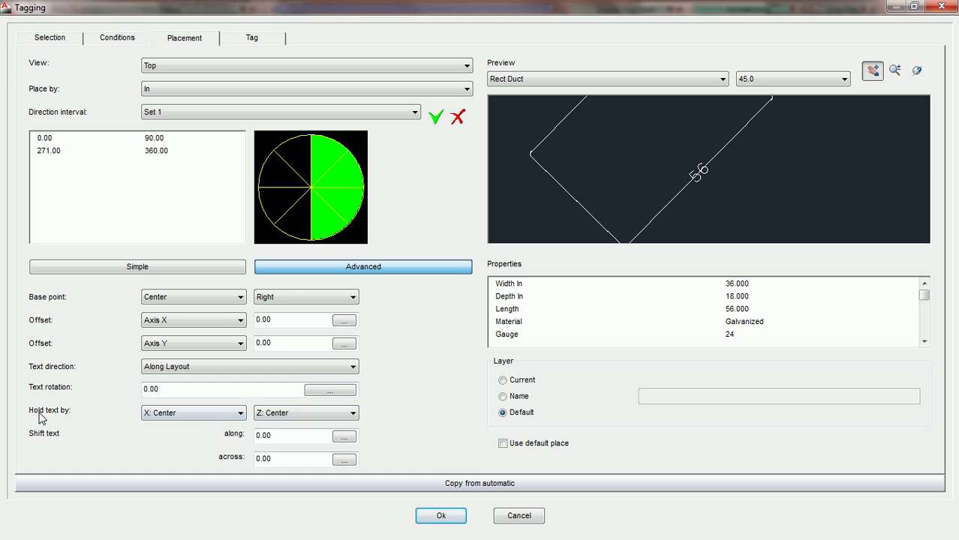
click(294, 417)
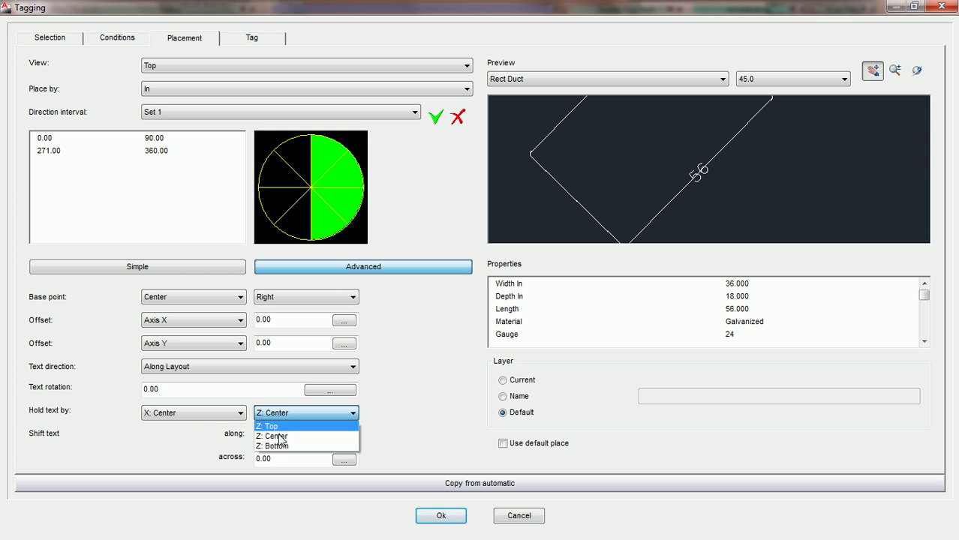
click(276, 447)
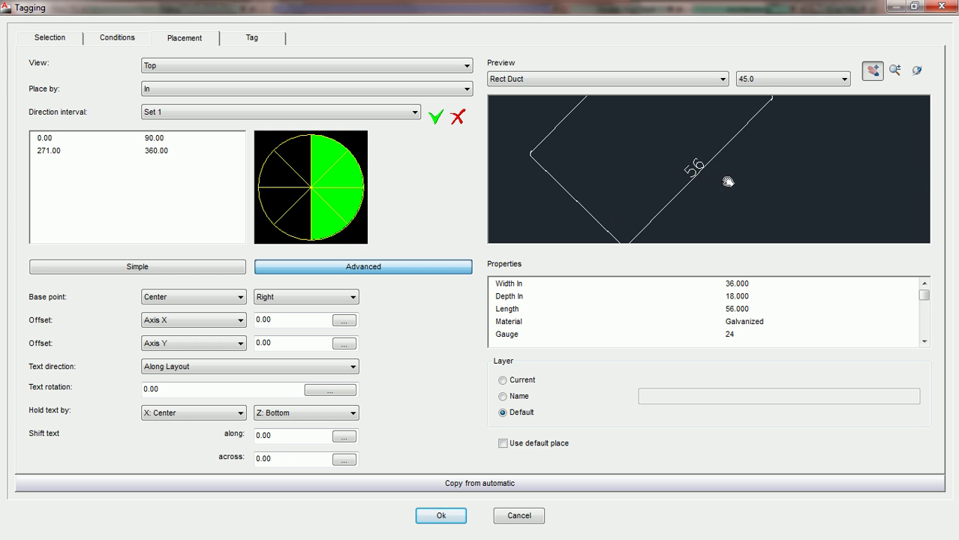
scroll(708, 179, up, 3)
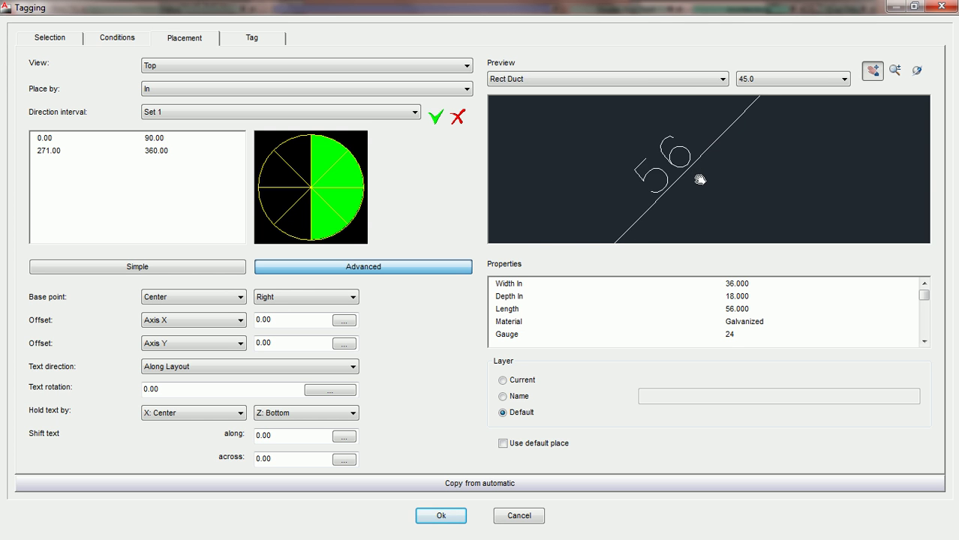
drag(699, 172, 688, 173)
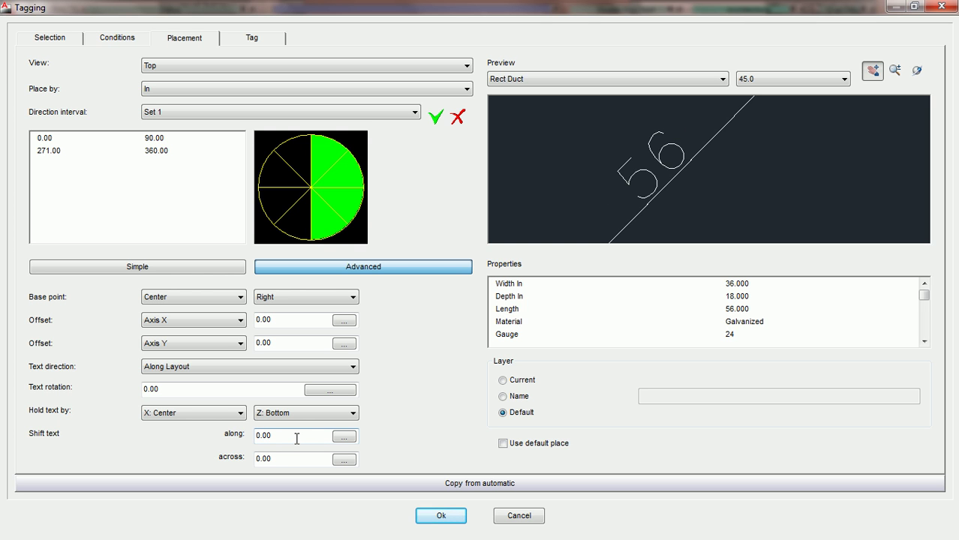
- Try shifting the tag text along its direction by 5 and by -5
drag(297, 439, 260, 444)
text(5)
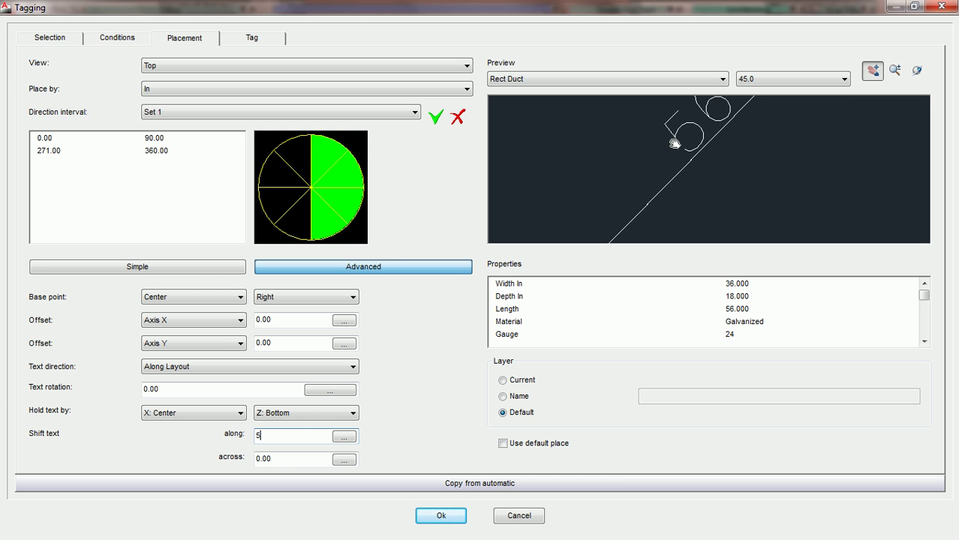
key(BackSpace)
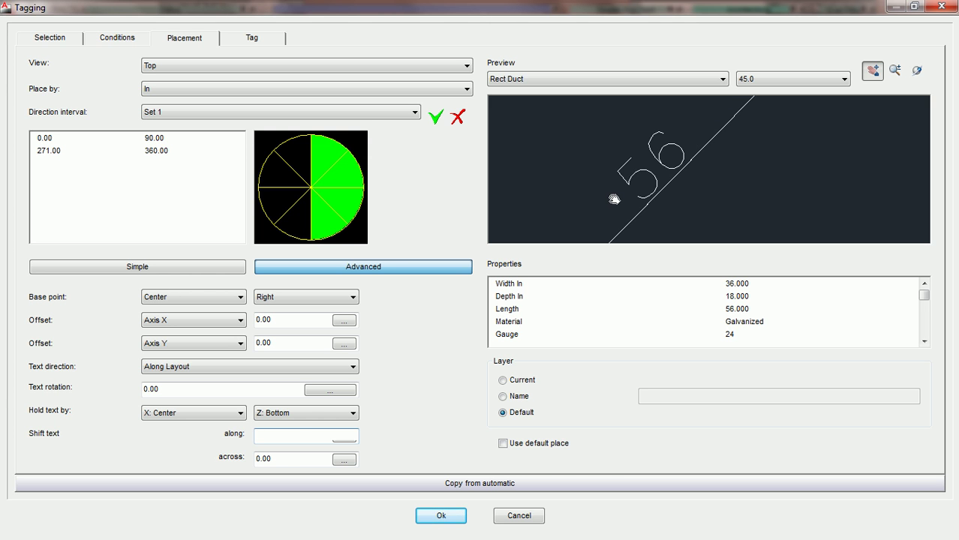
text(5)
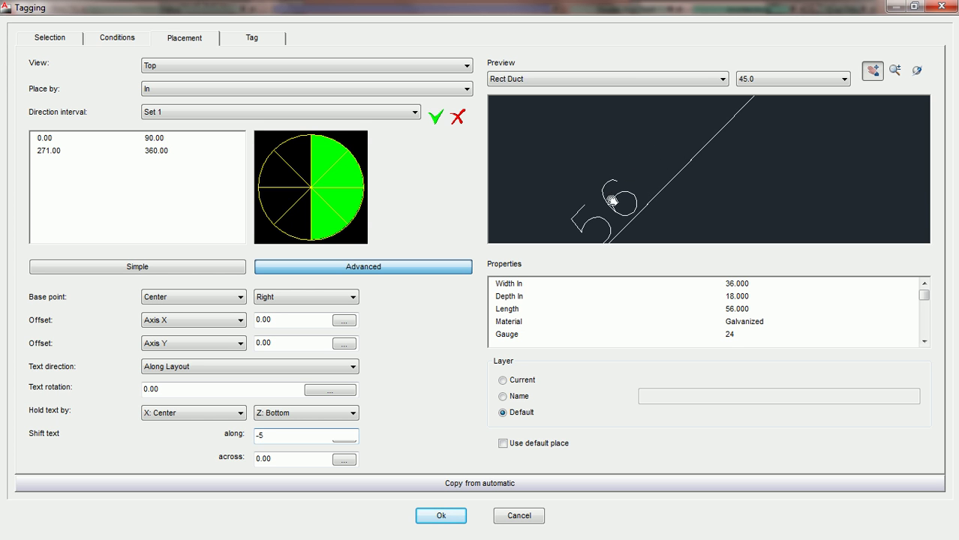
key(Tab)
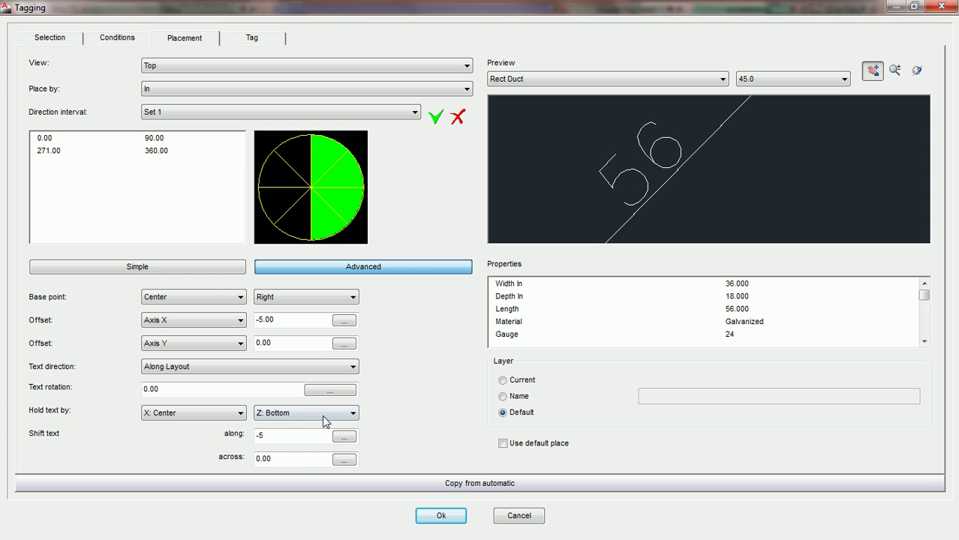
- Reset the along shift of the tag text to 0
drag(286, 435, 257, 436)
text(0)
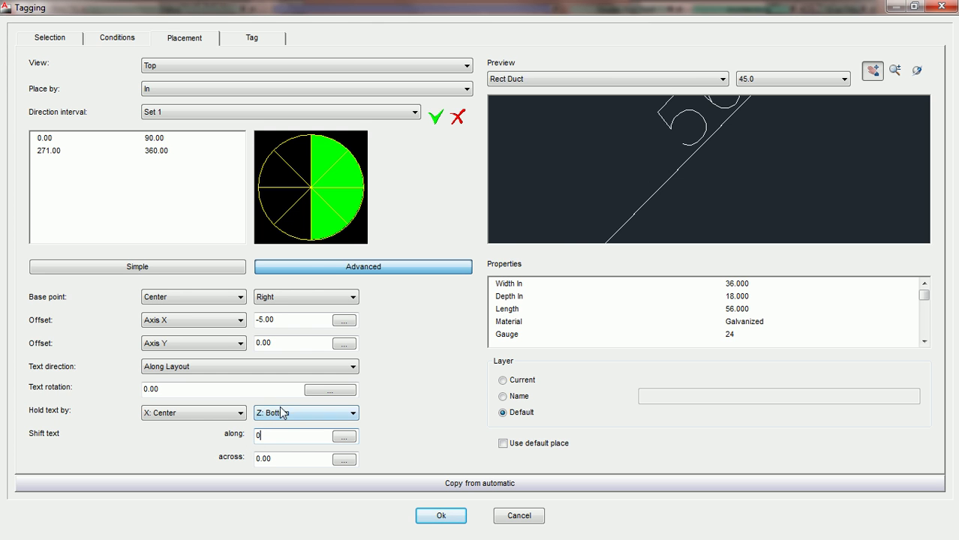
drag(600, 212, 608, 201)
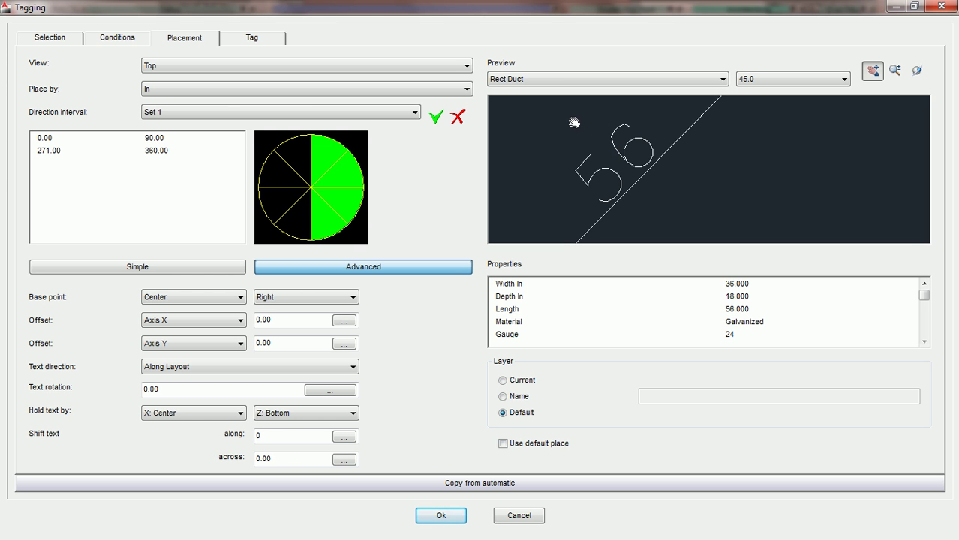
drag(574, 122, 636, 129)
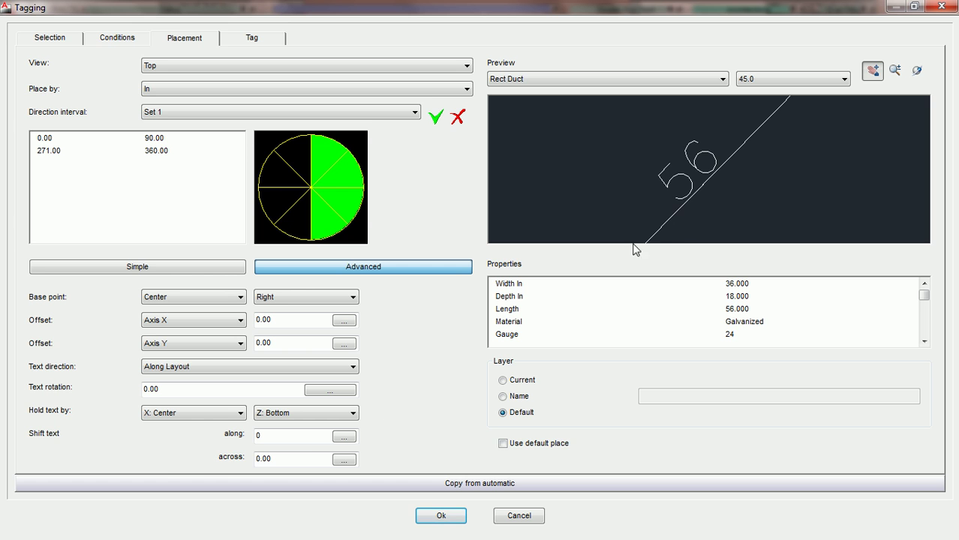
- Try an across shift of 6 on the Set 1 tag text and examine it beside the duct edge
drag(281, 460, 256, 458)
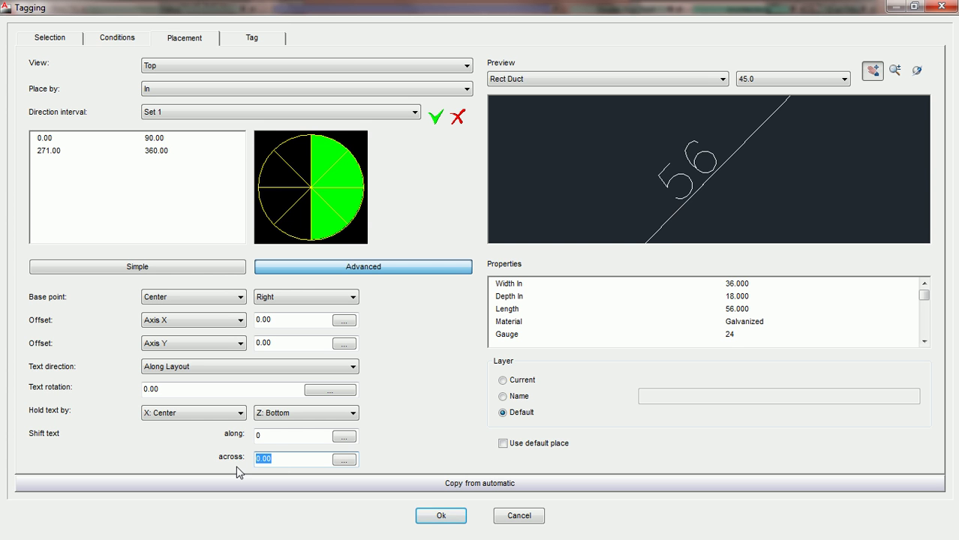
text(6)
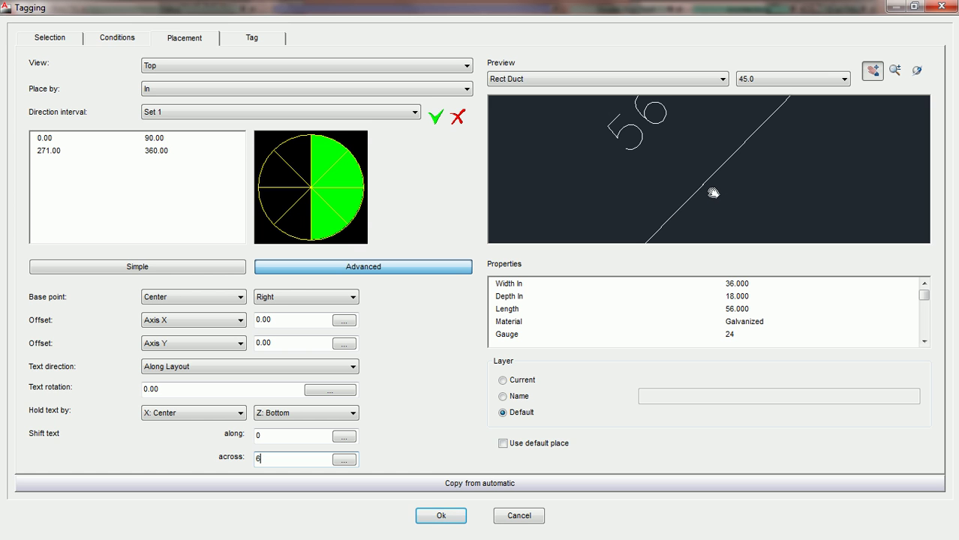
drag(688, 176, 702, 191)
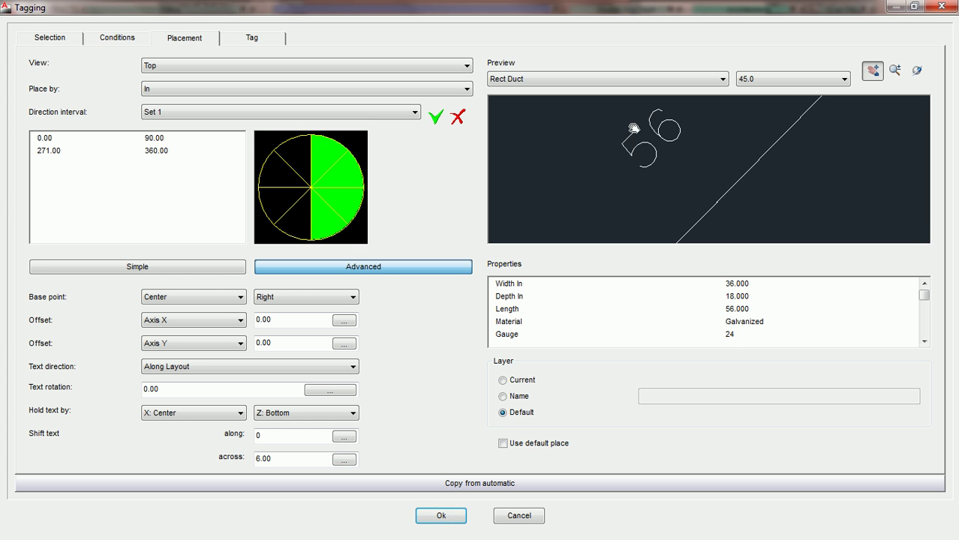
- Set the across shift of the Set 1 tag text to -6
drag(283, 458, 217, 463)
text(-)
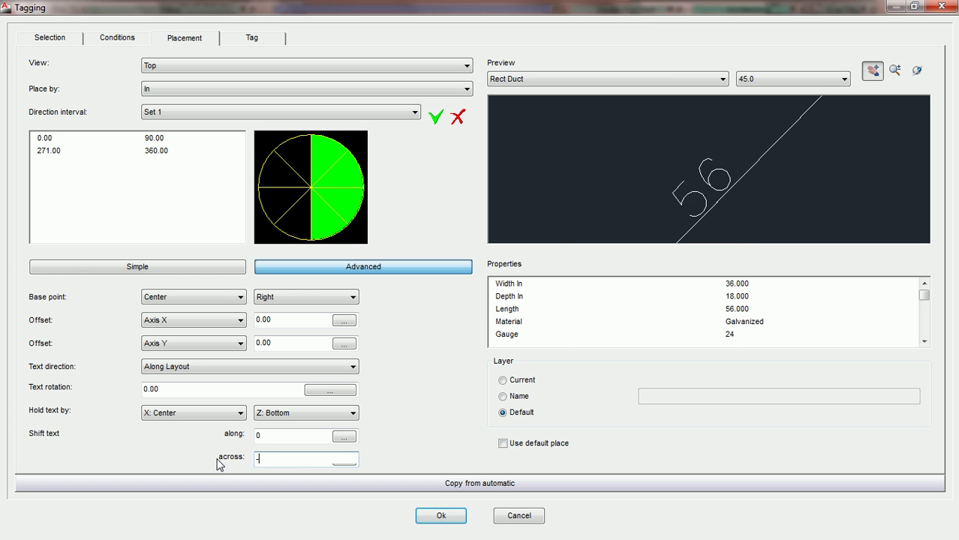
text(6)
drag(738, 186, 695, 172)
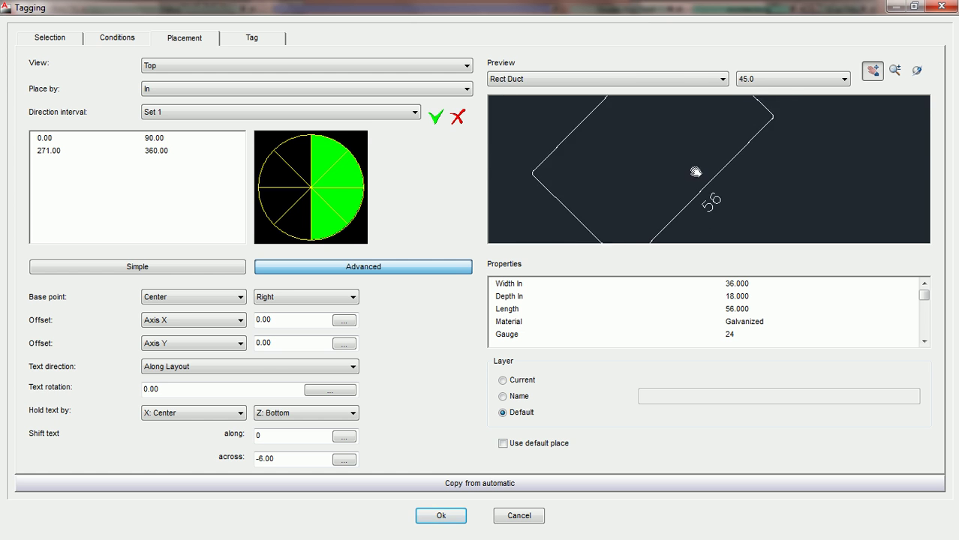
click(184, 375)
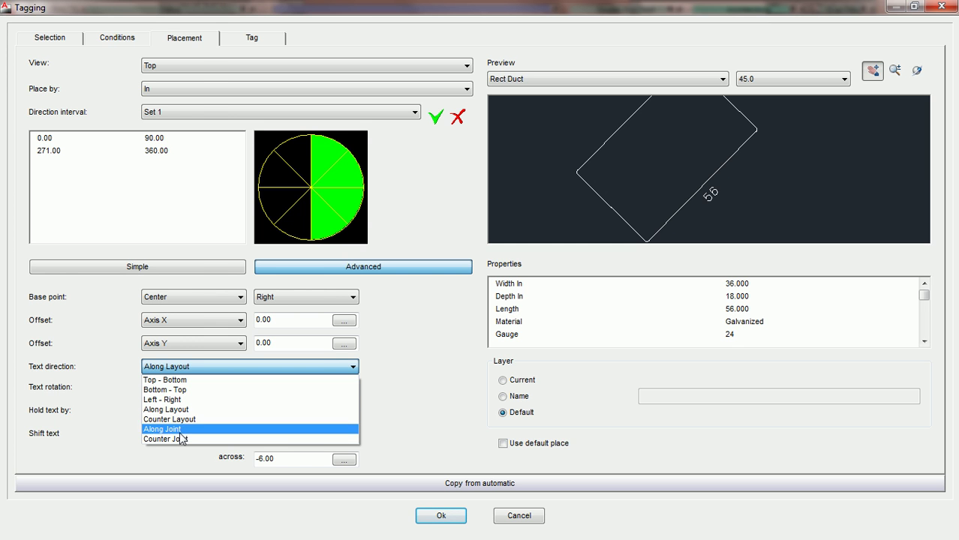
click(440, 375)
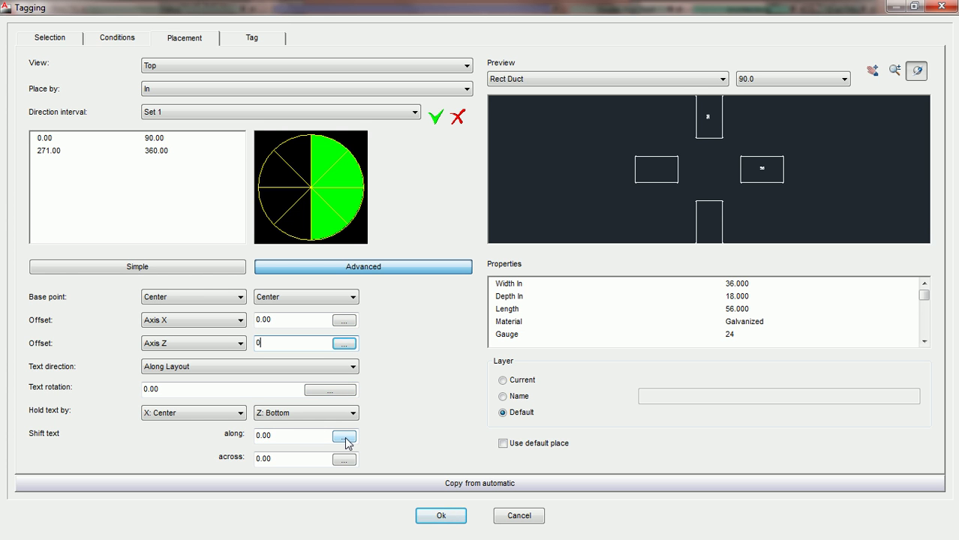
- Check the Axis Z offset expression for Set 1, accept the tagging settings and tag the duct line starting from the large end duct
click(344, 346)
drag(403, 339, 380, 346)
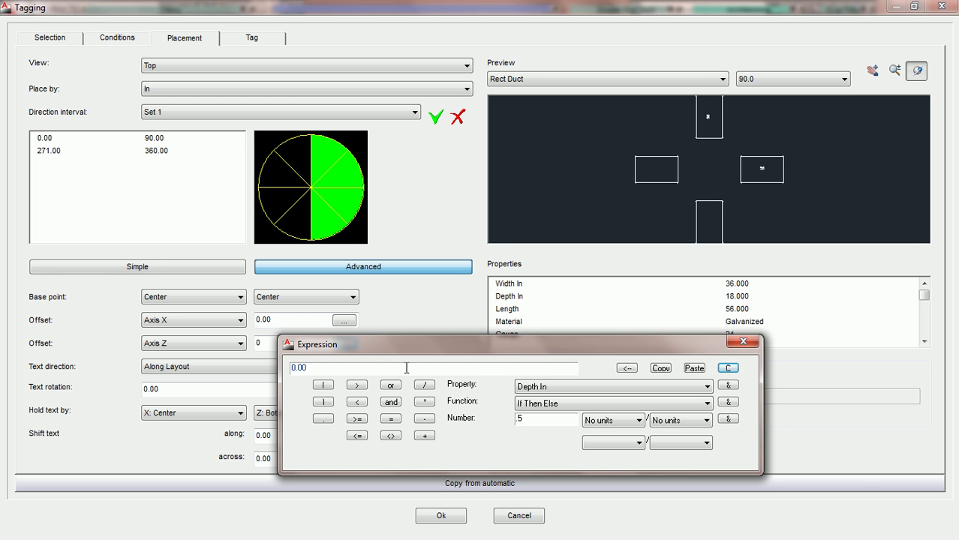
drag(407, 342, 503, 334)
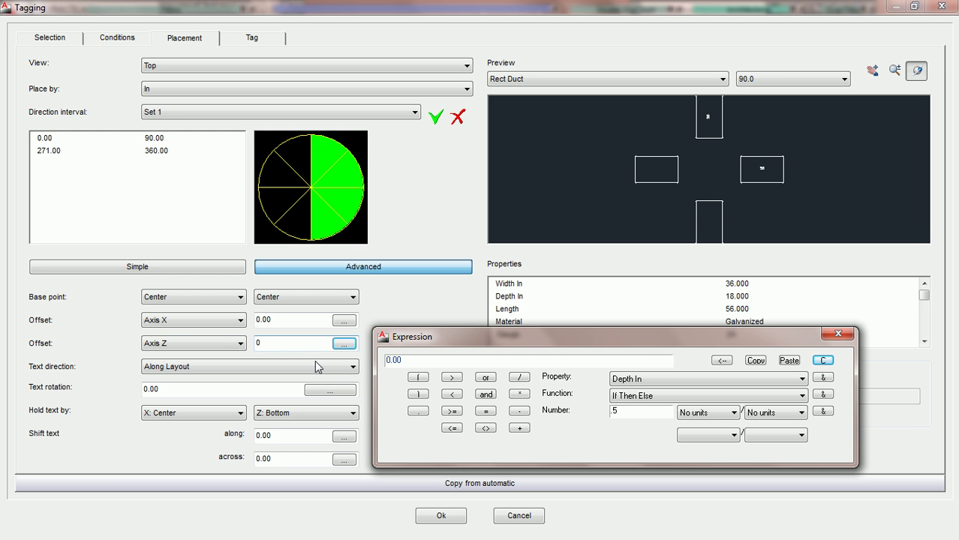
click(439, 516)
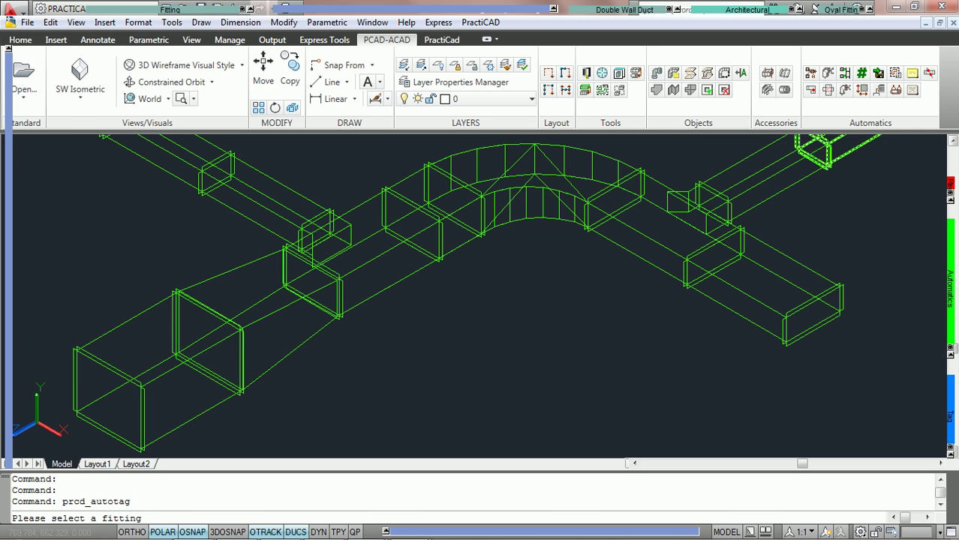
click(207, 413)
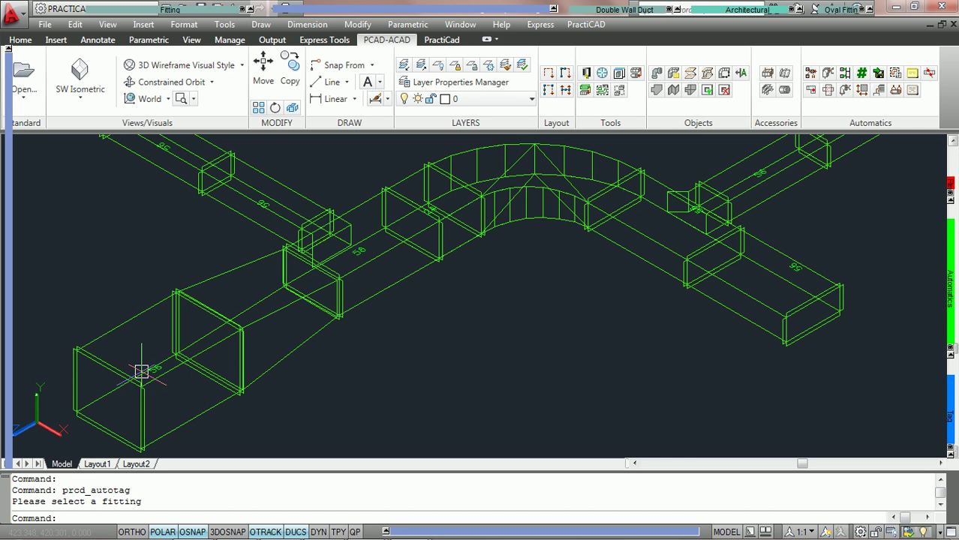
- Inspect the placed length tags up close and check their height within the ducts from the Left view
click(369, 260)
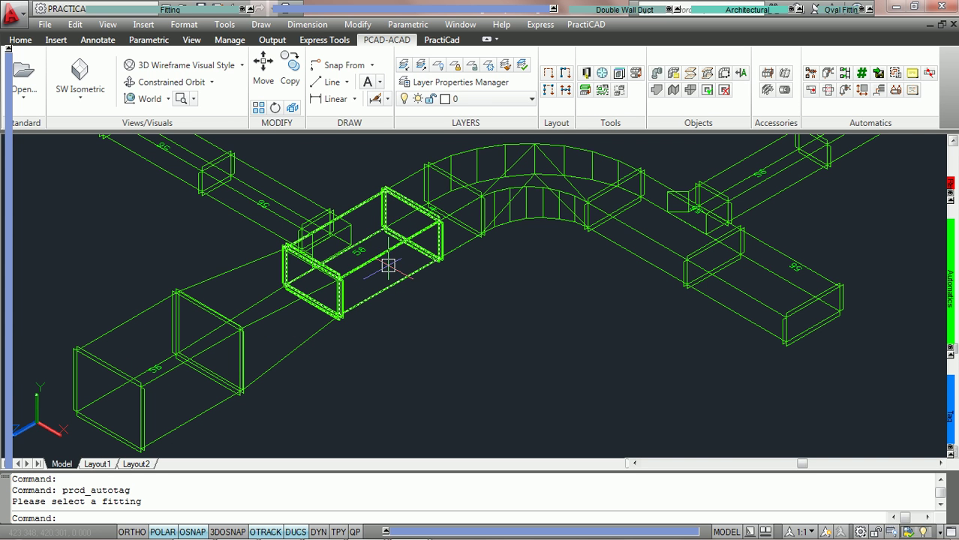
scroll(261, 351, up, 3)
scroll(374, 287, down, 2)
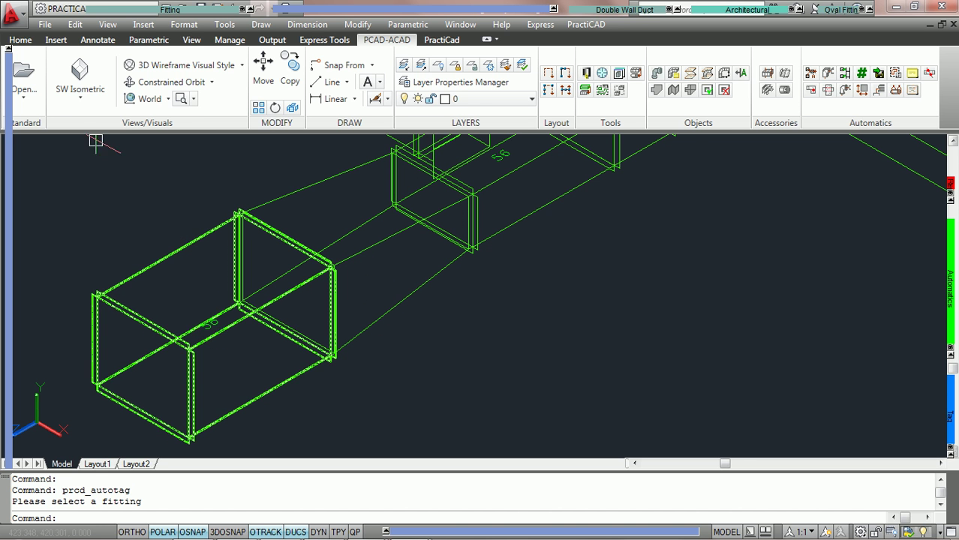
click(80, 91)
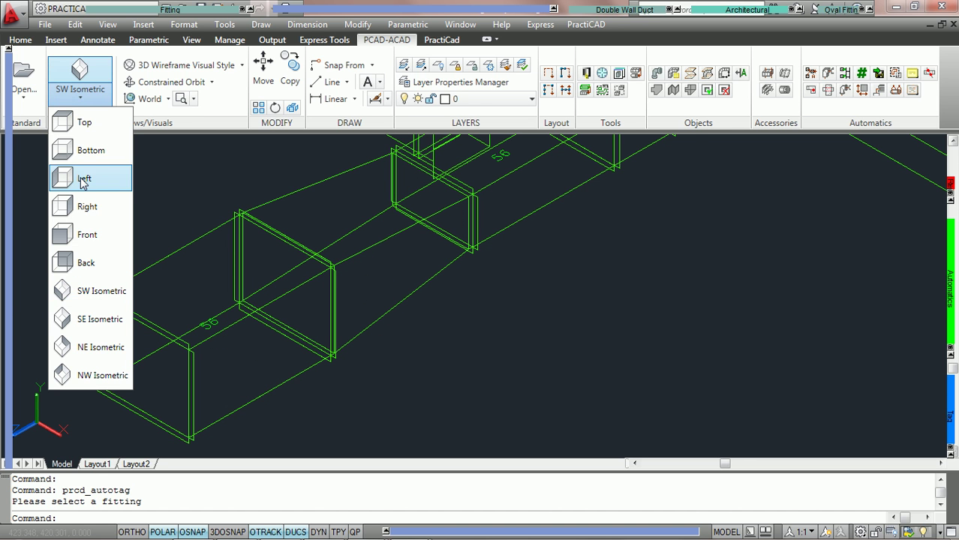
click(82, 178)
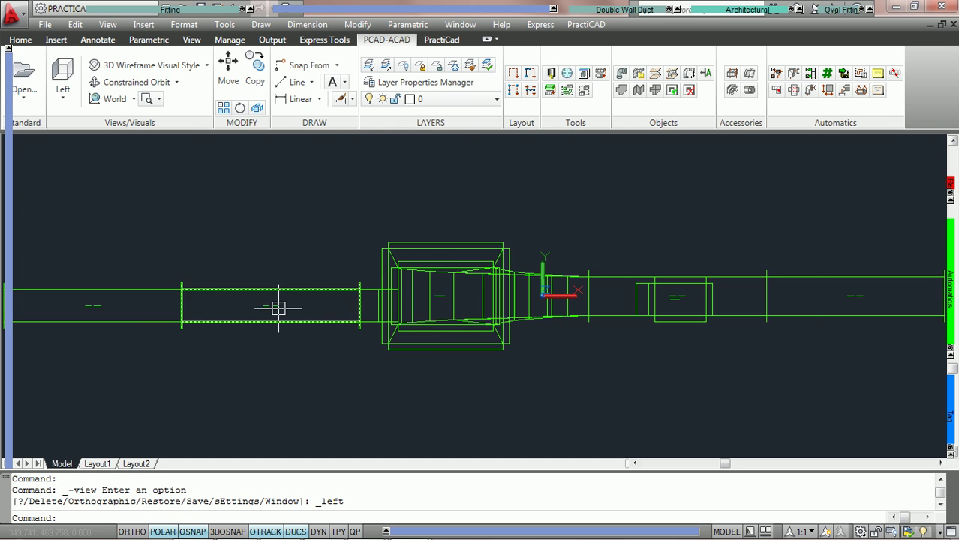
scroll(279, 309, up, 3)
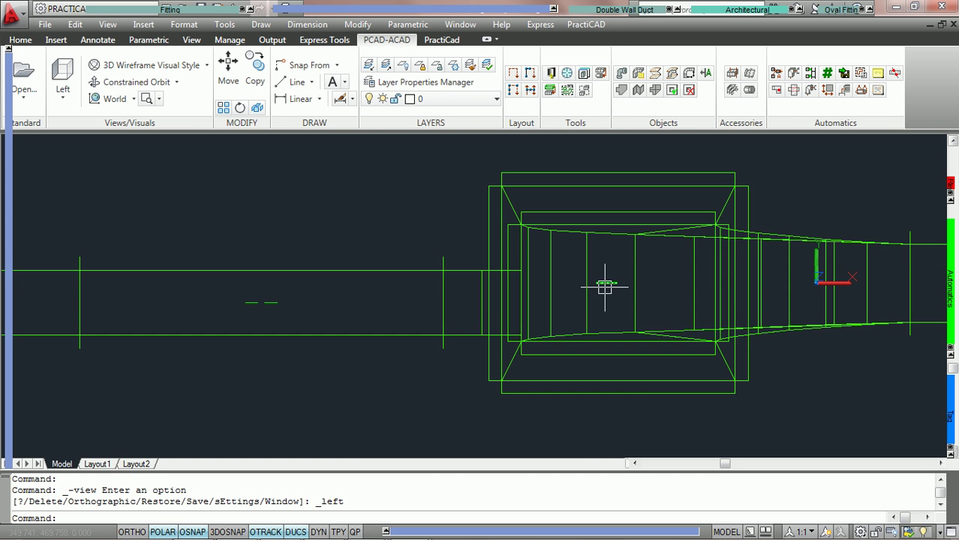
- Return through the Top view to SW Isometric and show the ductwork in the 3D Hidden visual style
click(63, 88)
click(75, 125)
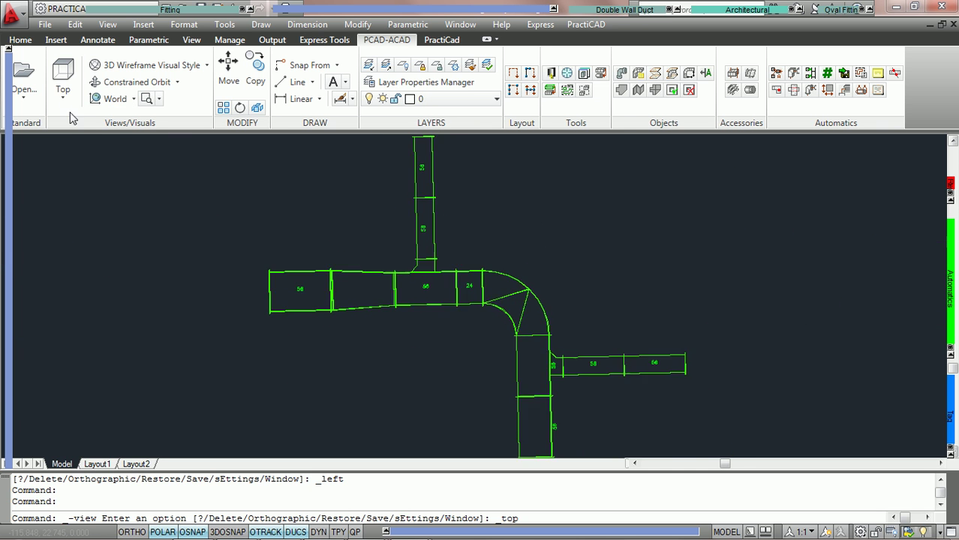
click(63, 90)
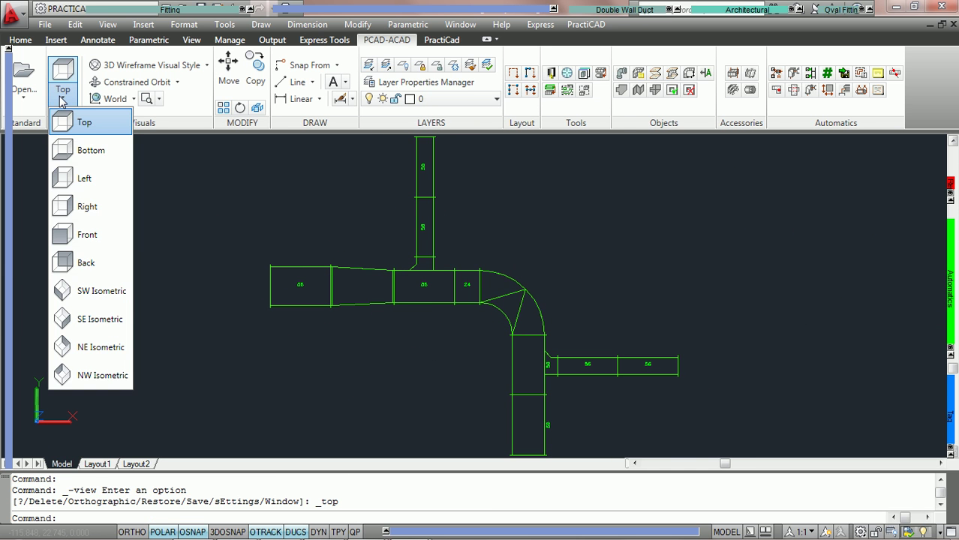
click(101, 291)
scroll(497, 349, up, 4)
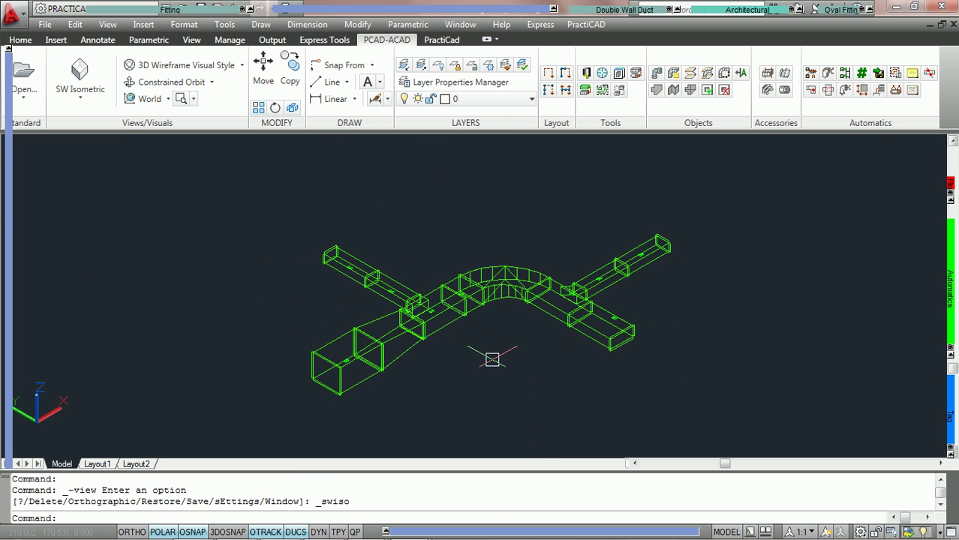
middle_drag(559, 296, 515, 309)
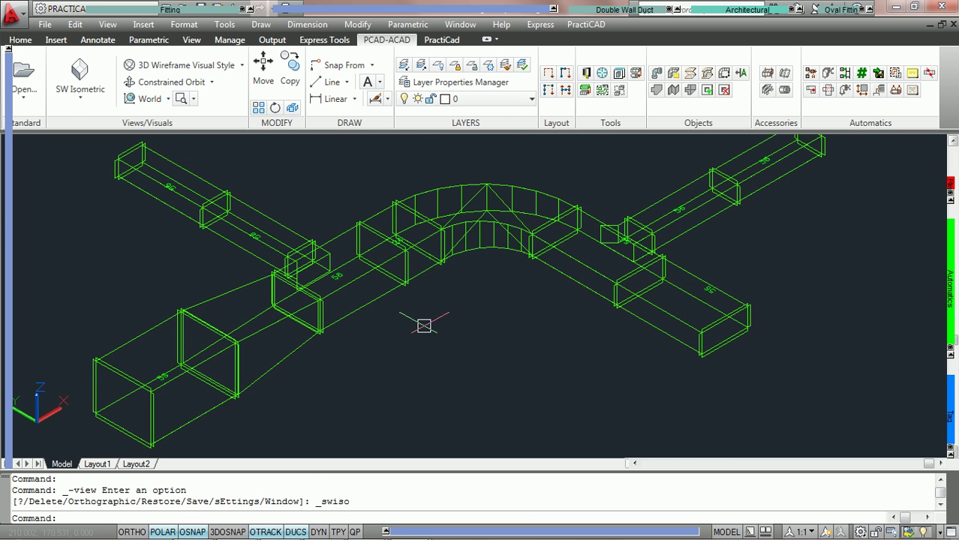
scroll(165, 391, up, 2)
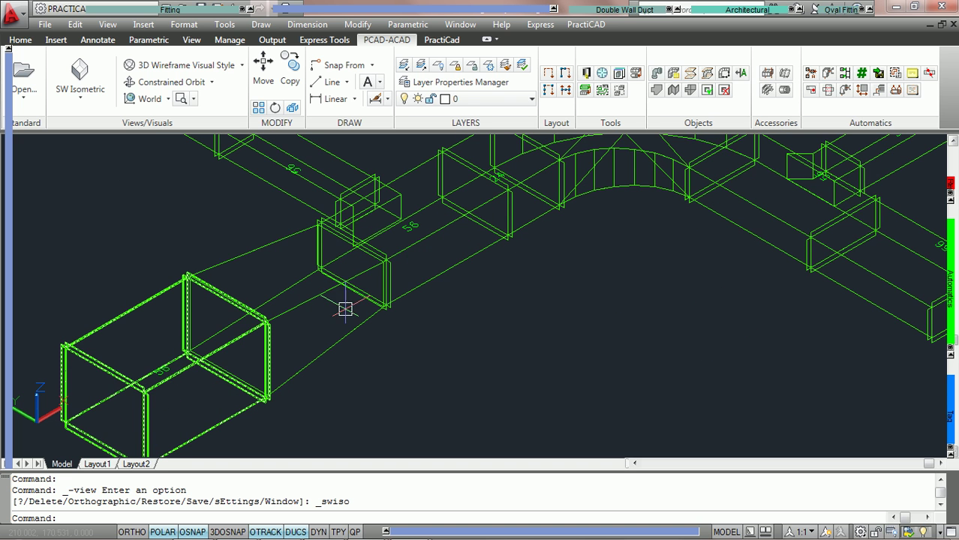
scroll(399, 248, down, 2)
middle_drag(475, 234, 432, 282)
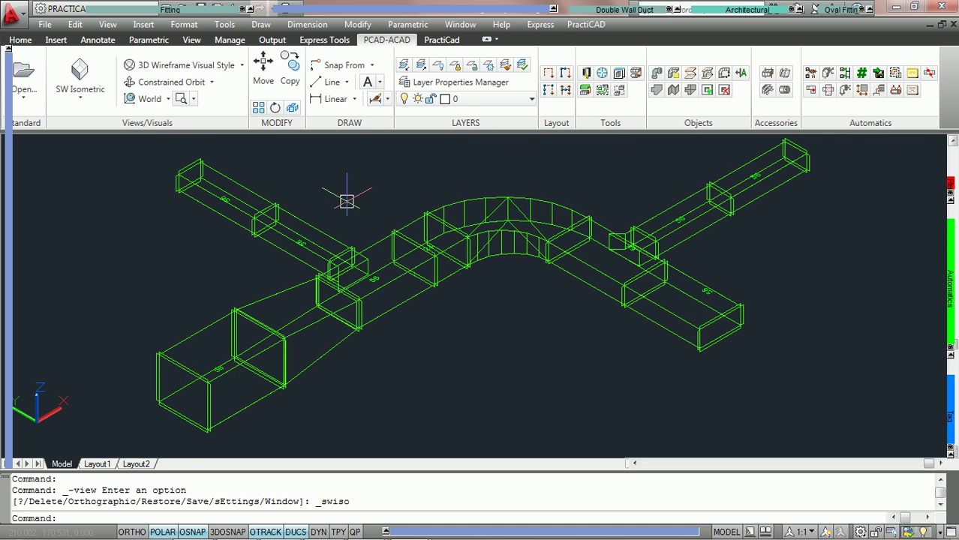
click(241, 66)
click(206, 140)
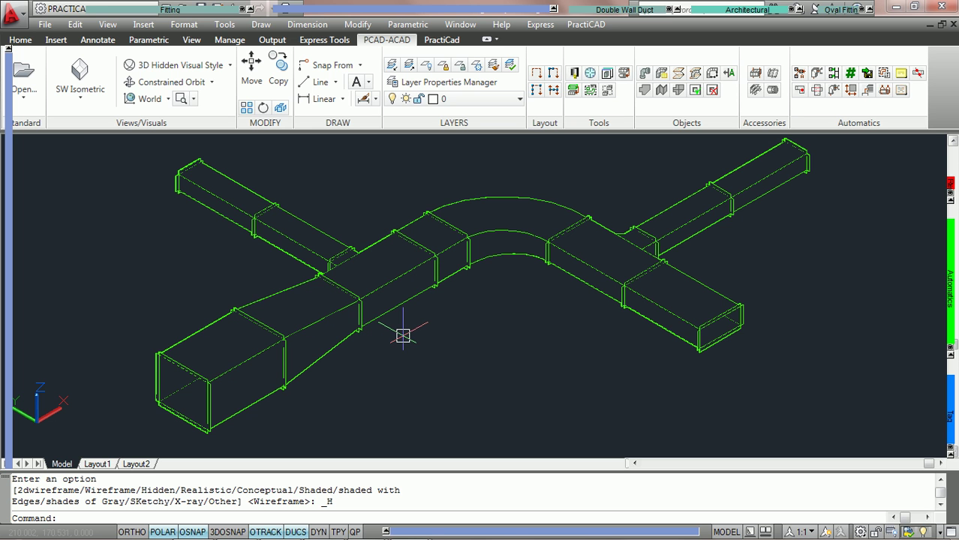
- Compare the width and depth properties of the large end duct and the straight duct beyond the transition
scroll(453, 339, up, 2)
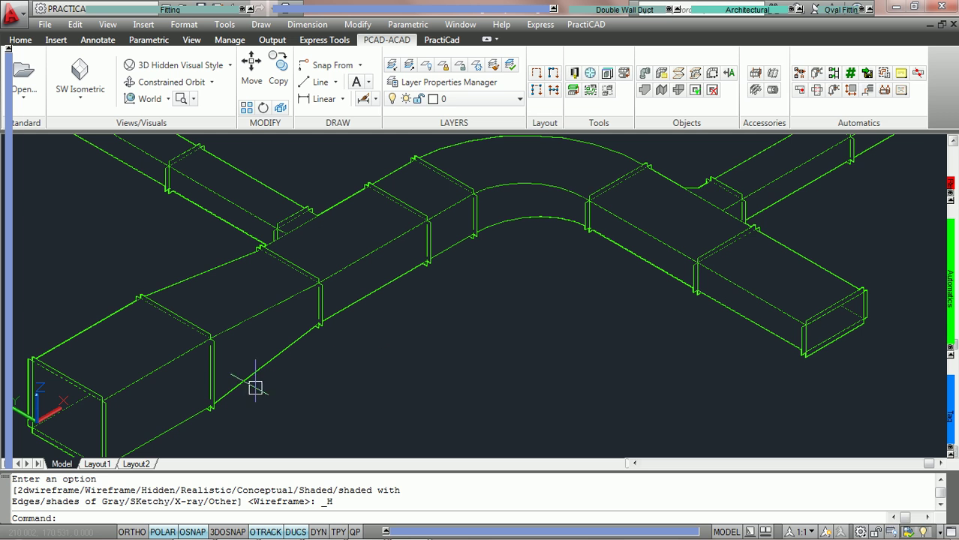
double_click(148, 373)
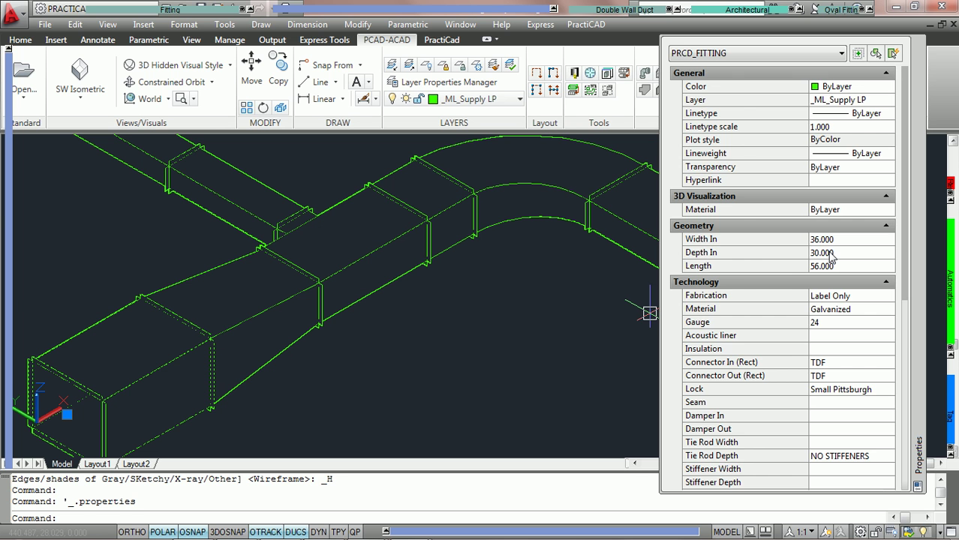
key(Escape)
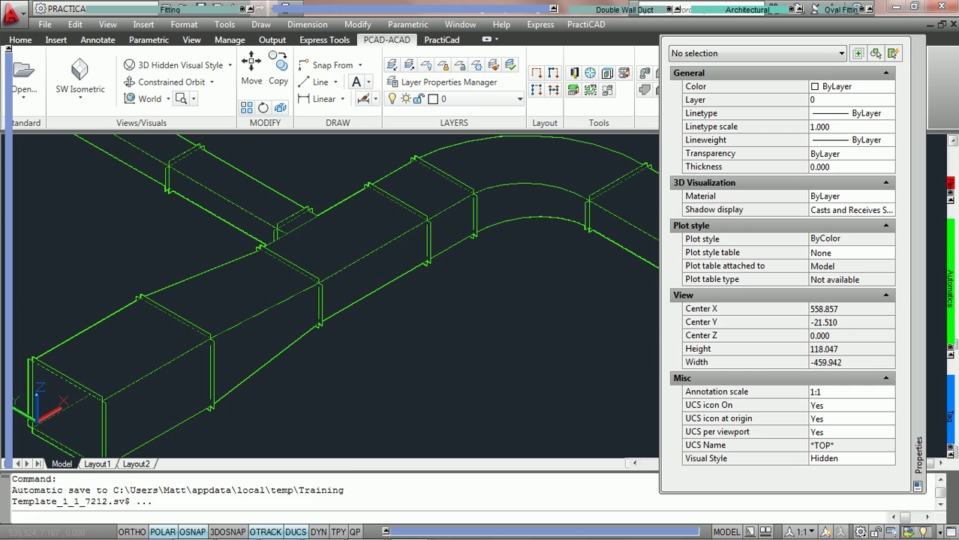
click(381, 286)
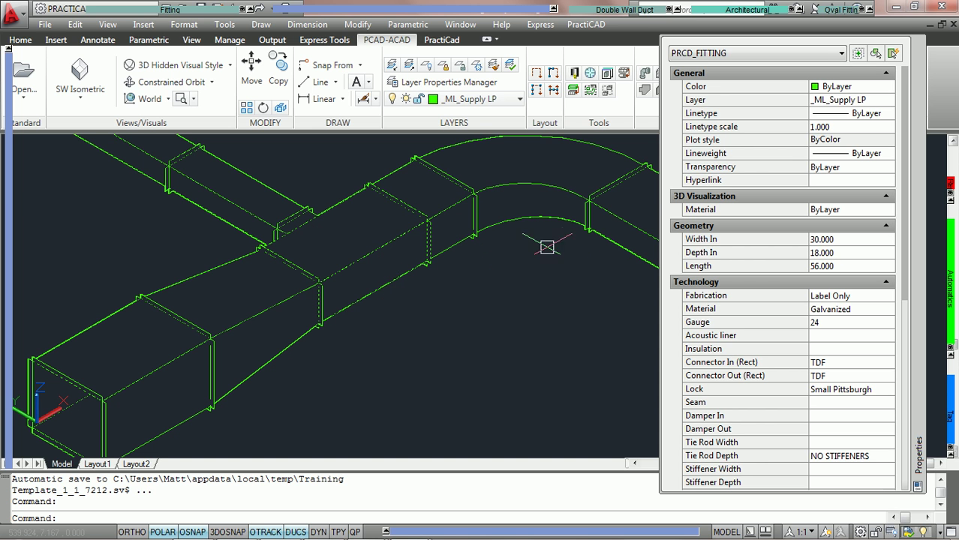
click(919, 42)
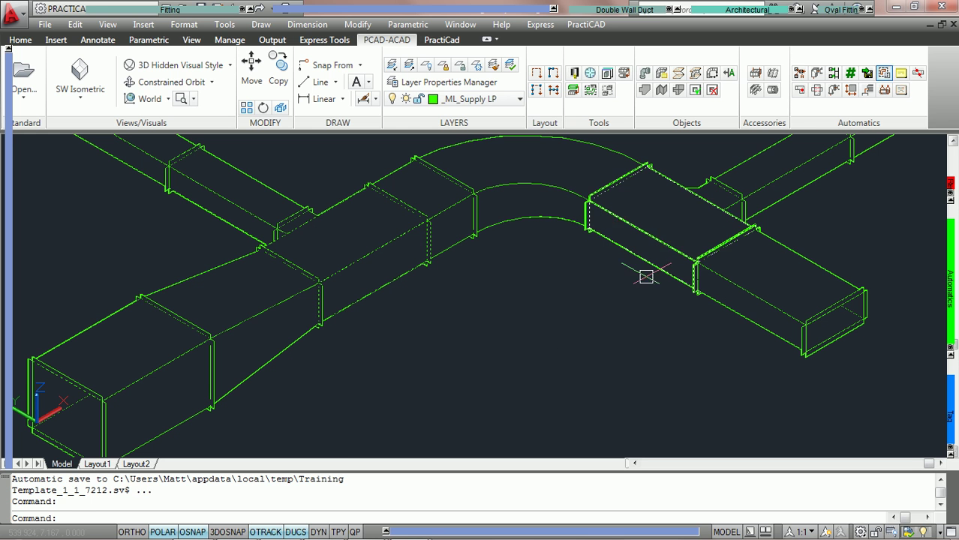
key(Escape)
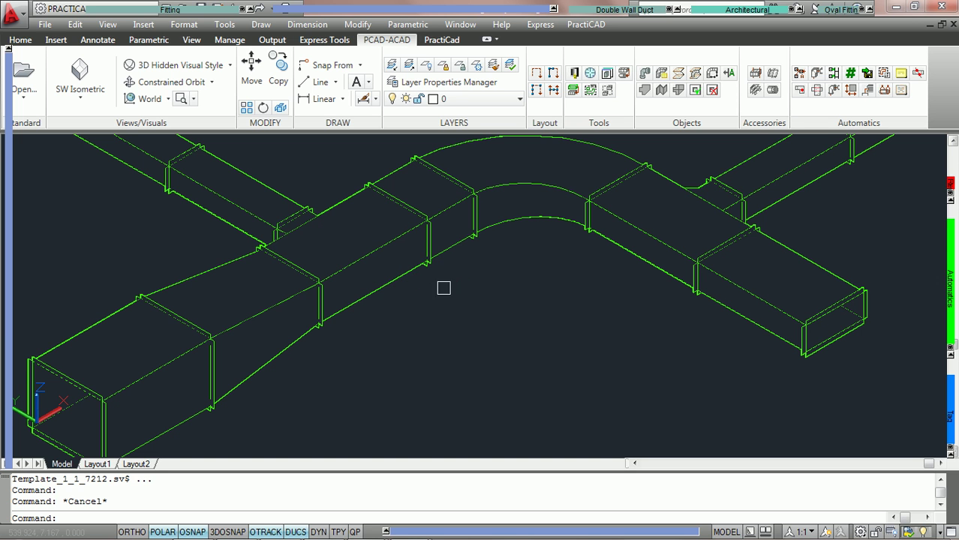
- Set the Set 1 Axis Z tag offset to (0.50*Depth In)+0.20 and tag the duct line from the large end duct
click(900, 74)
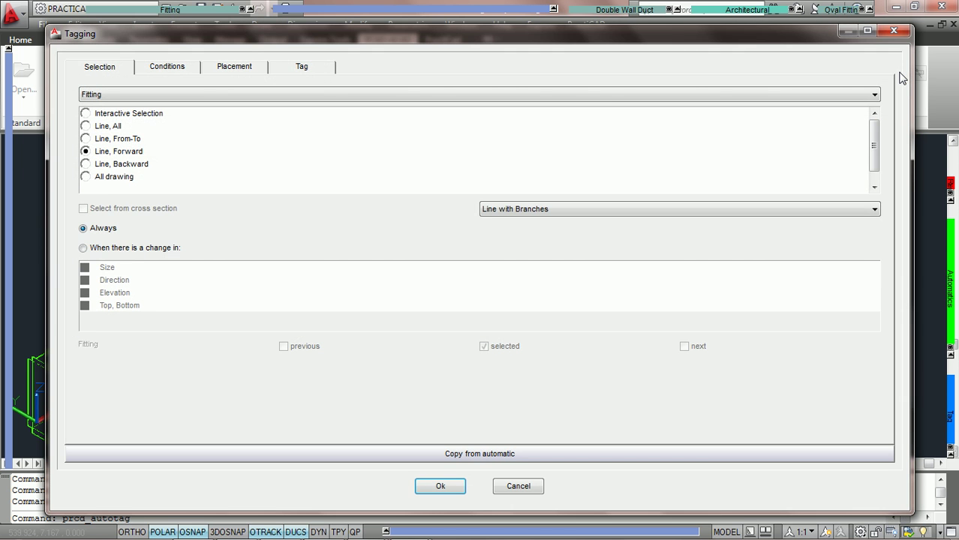
click(232, 69)
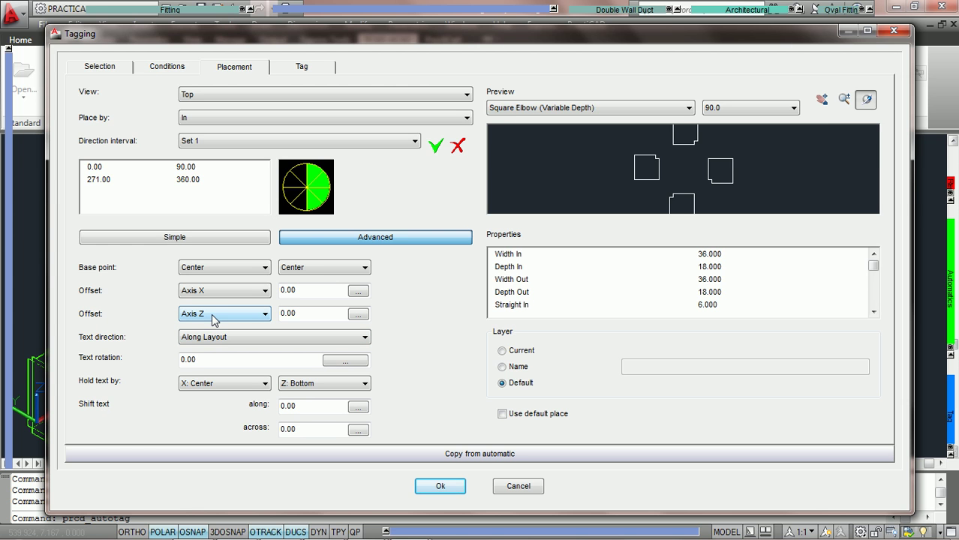
click(358, 315)
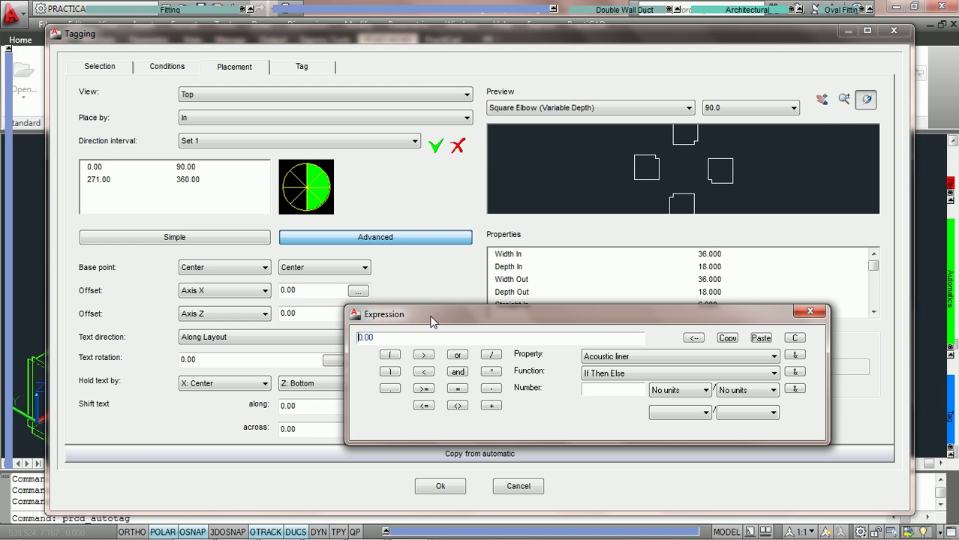
drag(413, 317, 452, 311)
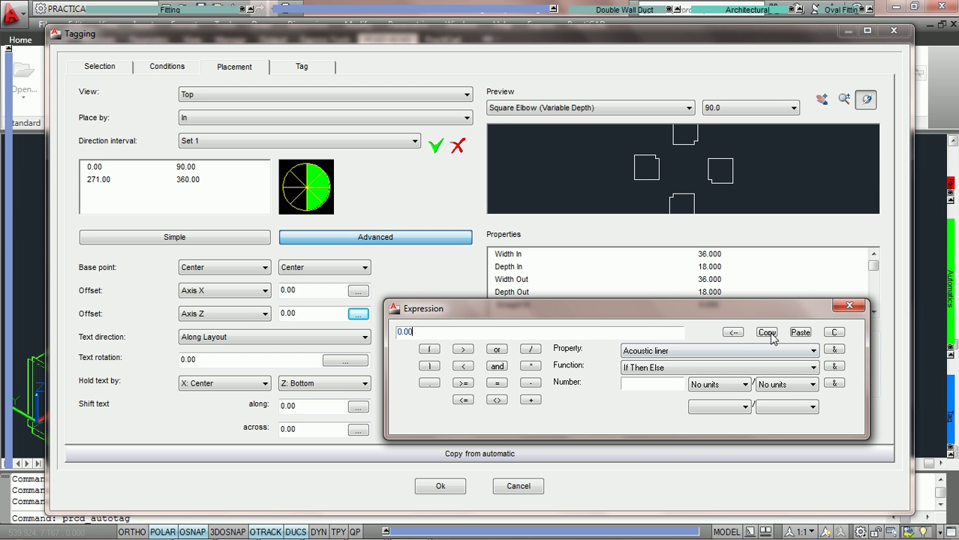
click(800, 332)
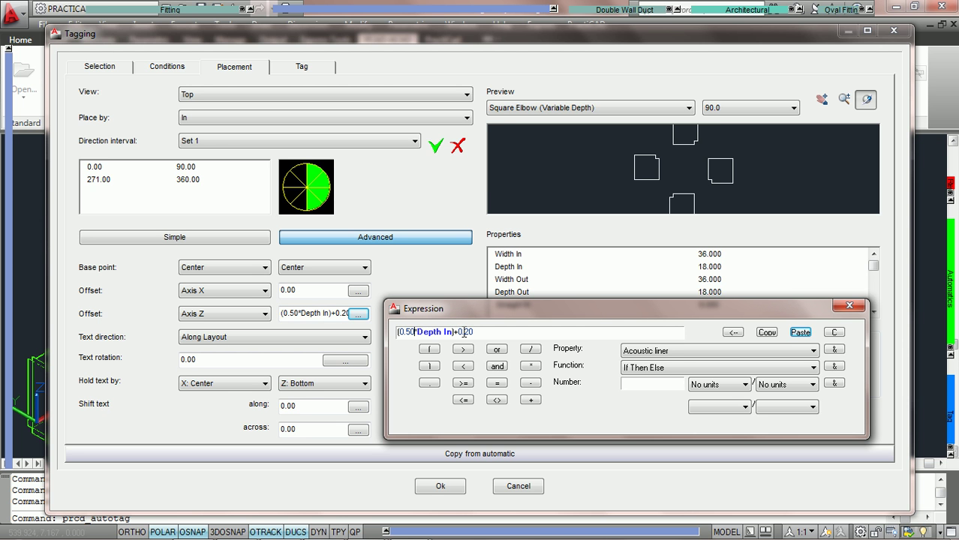
click(442, 489)
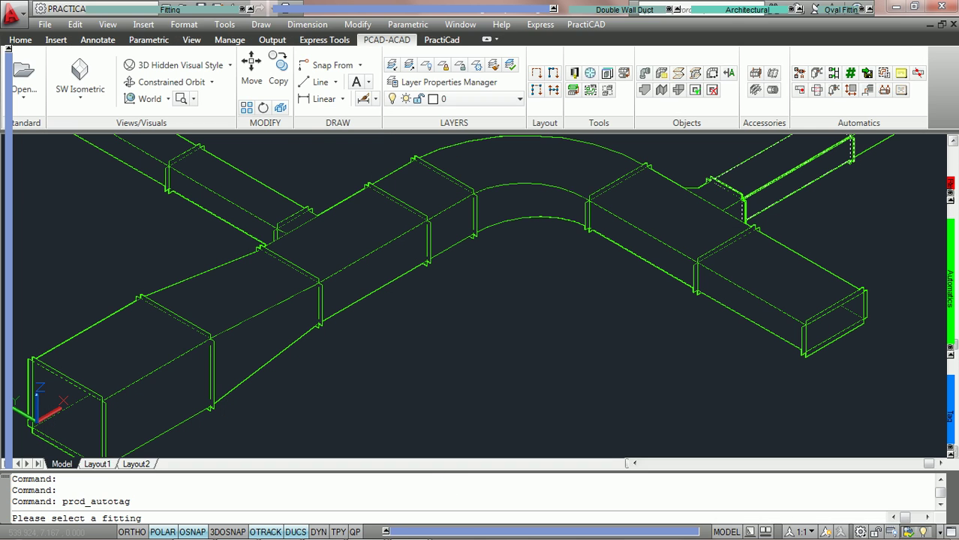
click(149, 375)
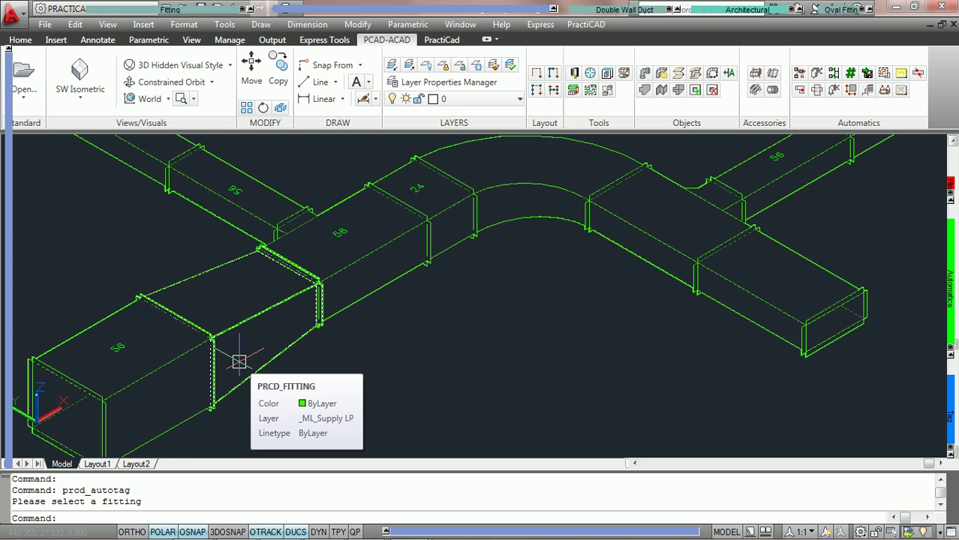
- Check the new tags' height relative to the duct tops from the Left view and by orbiting the model
middle_drag(320, 324, 409, 327)
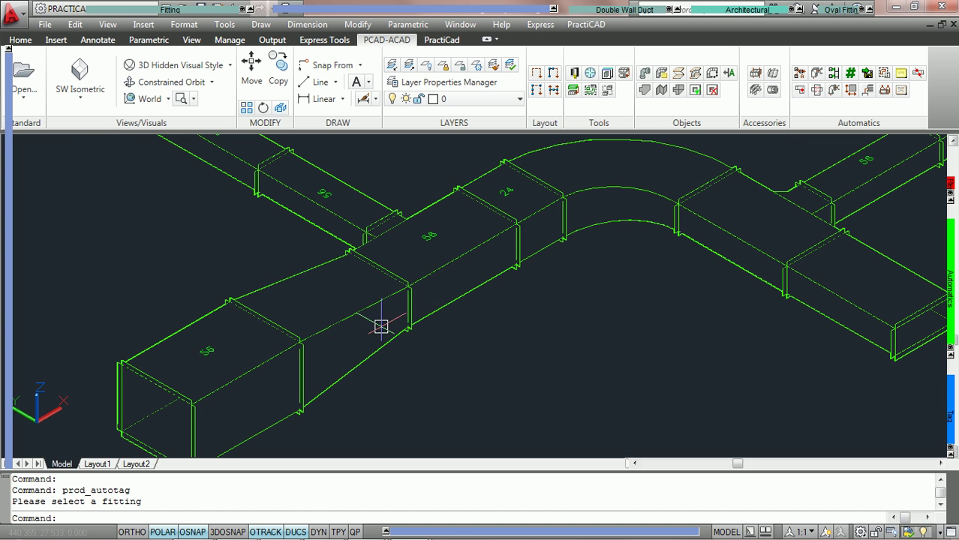
click(79, 96)
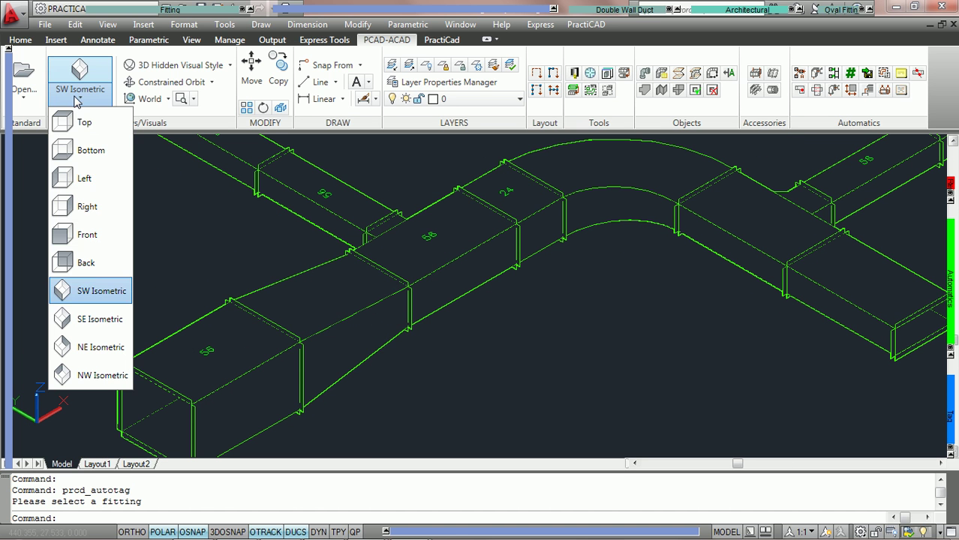
click(85, 180)
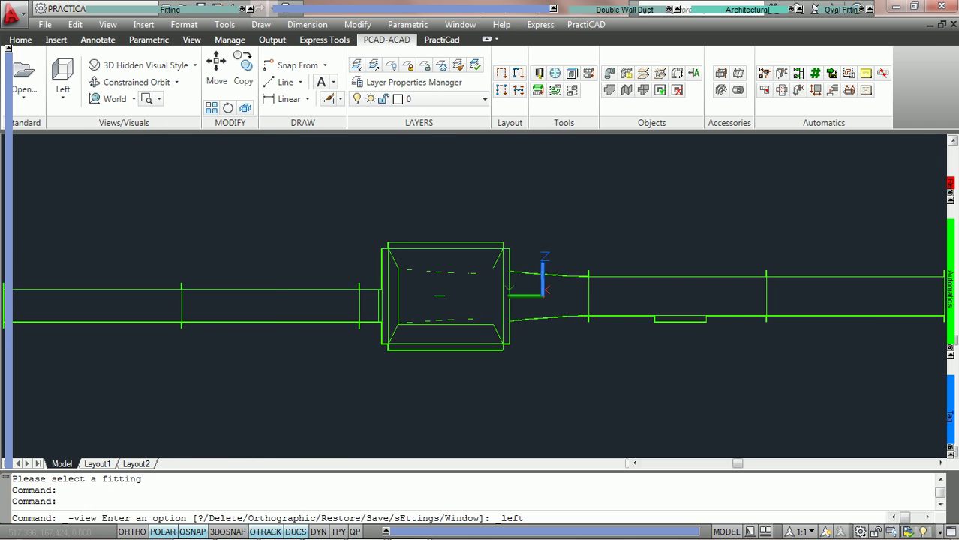
click(140, 82)
drag(456, 273, 324, 373)
drag(475, 337, 418, 357)
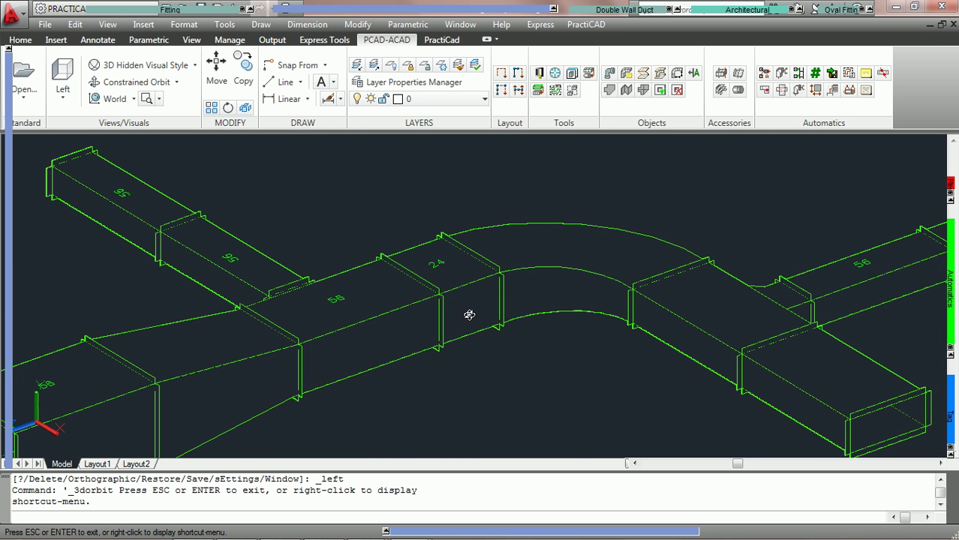
- Orbit around the curved elbow to inspect the tags on top of the adjoining ducts
drag(459, 325, 449, 349)
drag(485, 310, 487, 301)
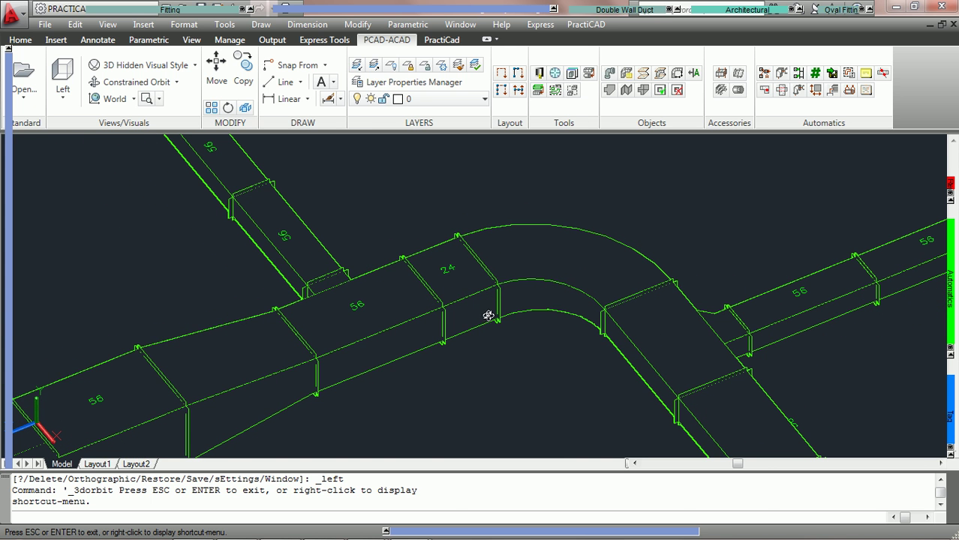
middle_drag(503, 345, 533, 268)
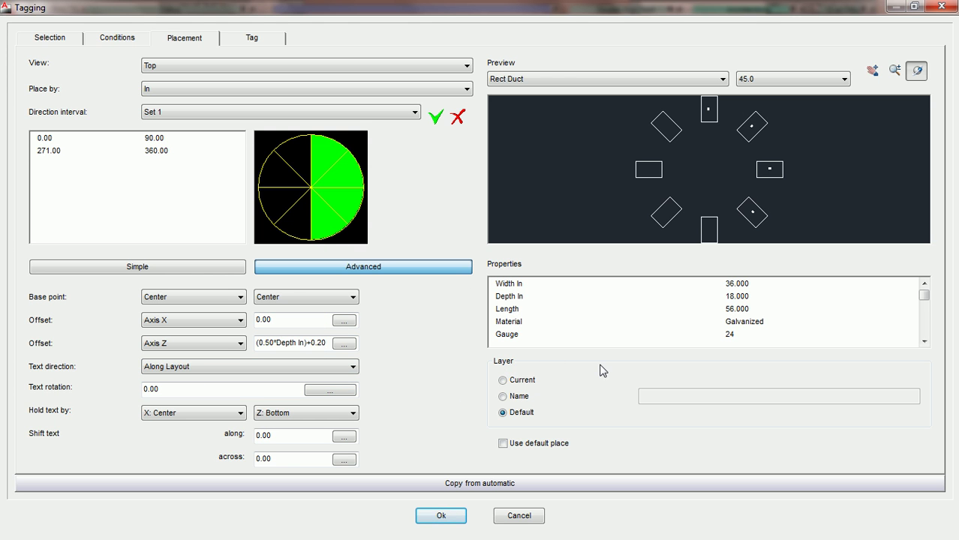
- Try assigning the tags to a named layer, PCAD LAYER 1, and return the layer setting to Default
click(516, 381)
click(503, 397)
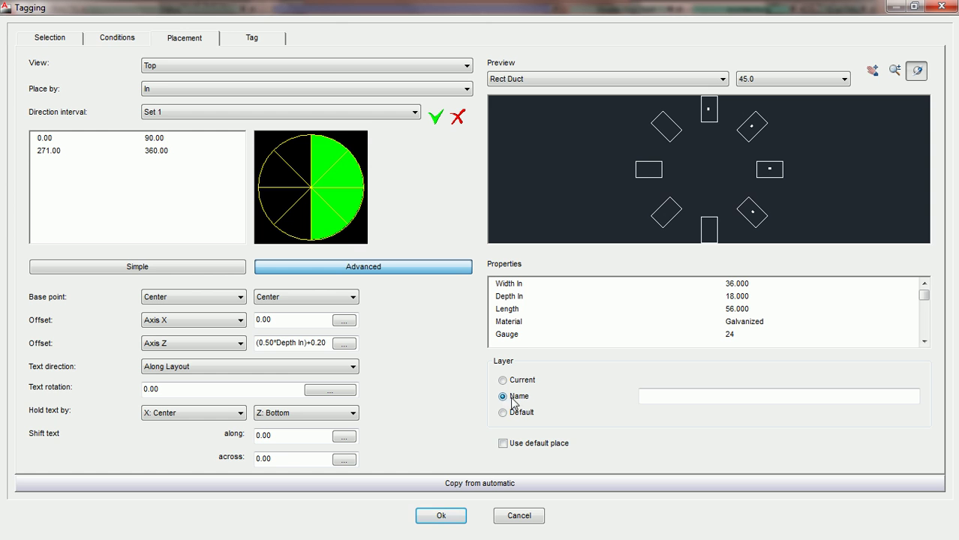
click(702, 397)
text(PCAD LAYER 1)
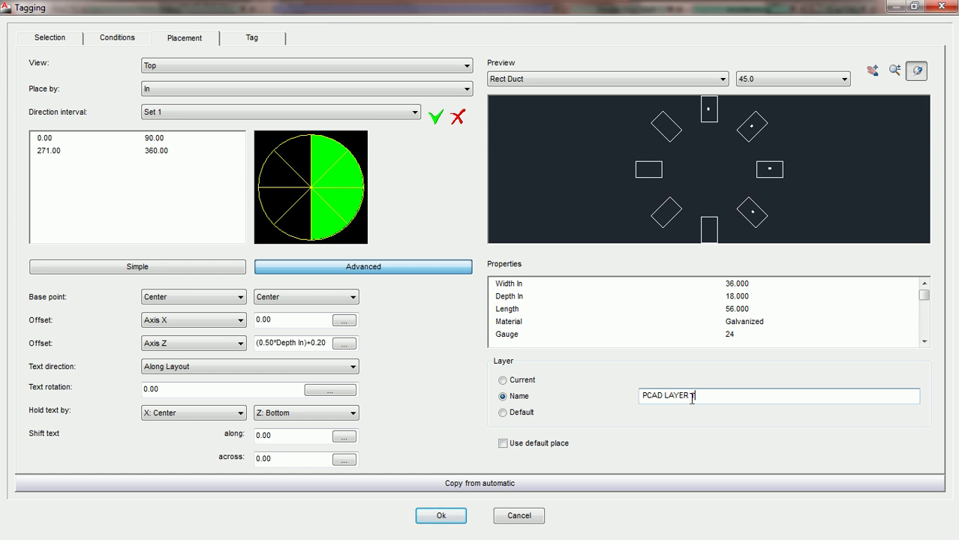
drag(728, 397, 554, 415)
key(Delete)
click(503, 413)
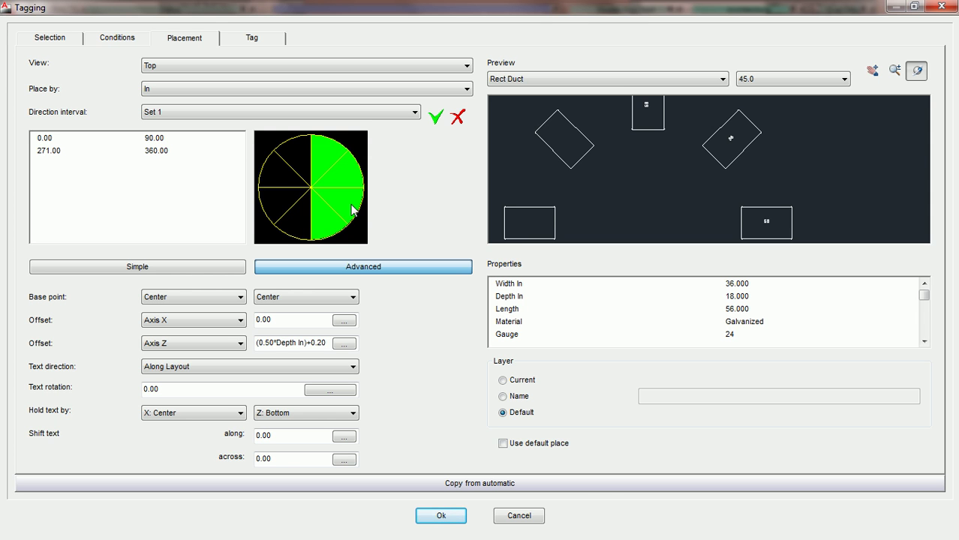
- Tag the duct line forward from the lower end duct without the default place, and inspect the vertical riser duct
click(503, 444)
click(446, 516)
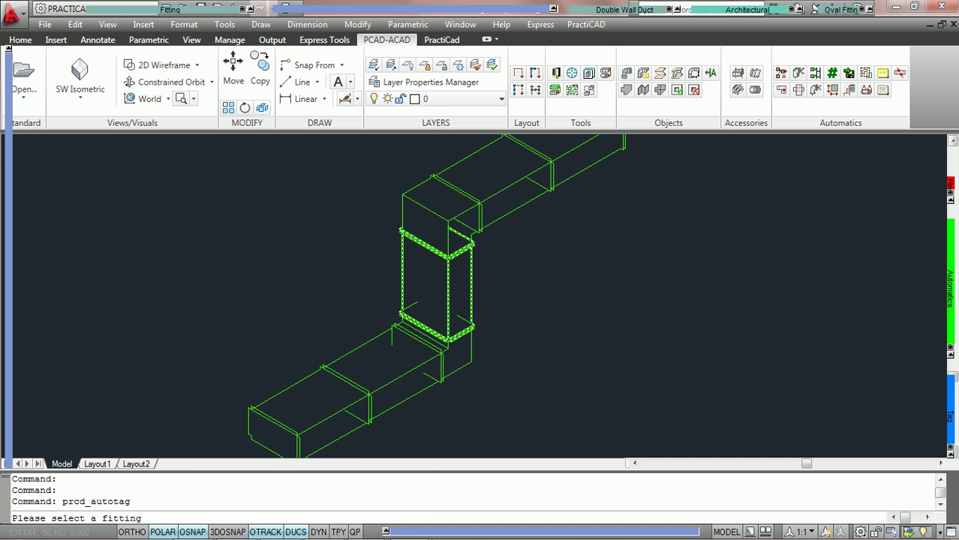
click(332, 414)
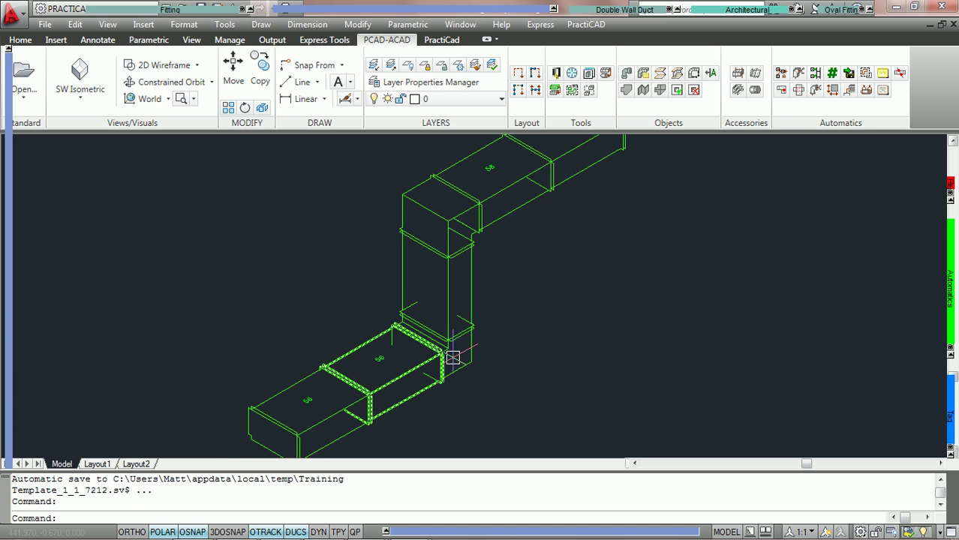
middle_drag(452, 358, 429, 377)
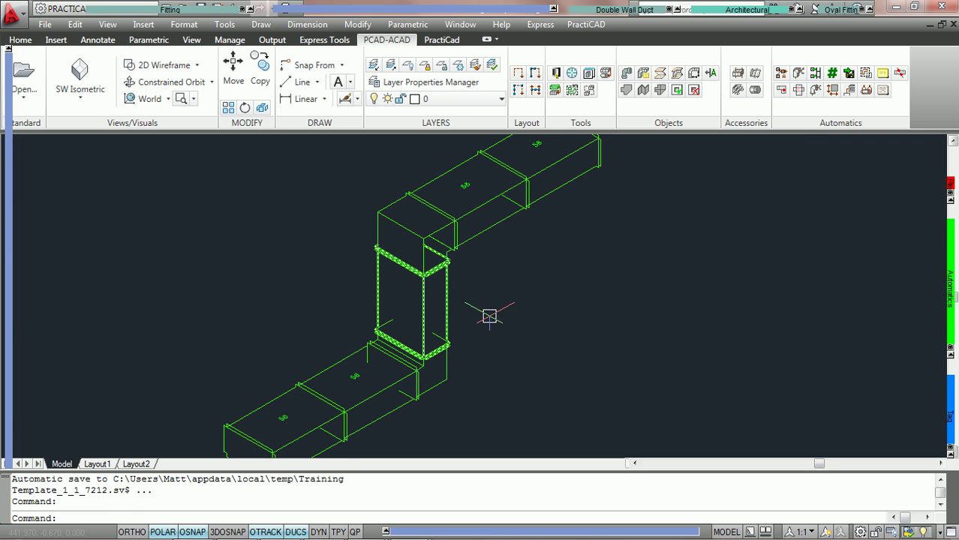
middle_drag(472, 332, 497, 312)
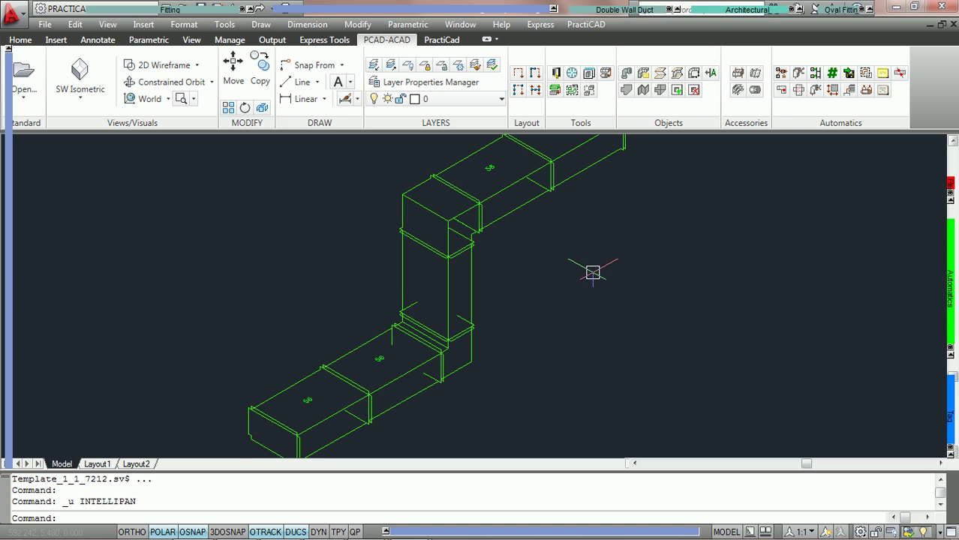
middle_drag(592, 271, 581, 290)
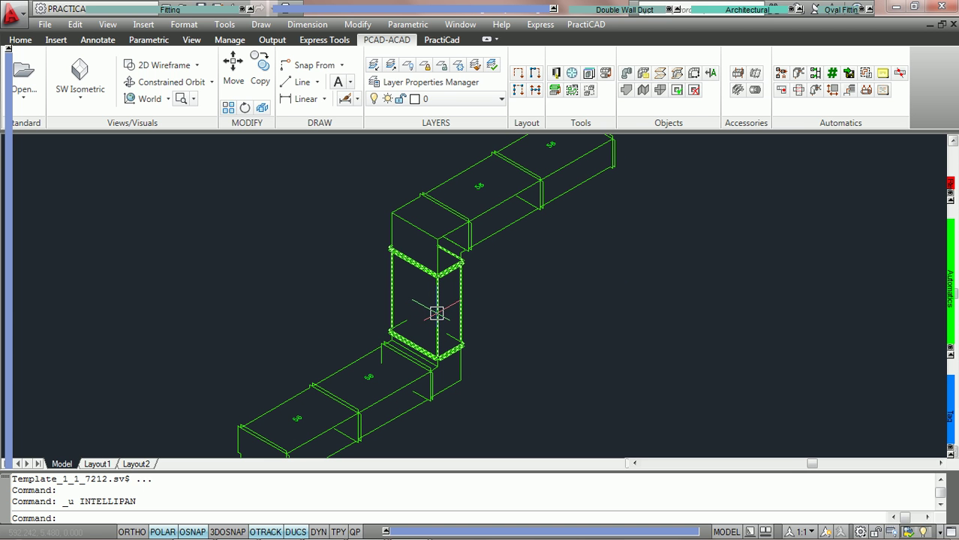
- Select all the tags on the duct line with the saved automatic selection and erase them
mouse_move(950, 300)
click(924, 320)
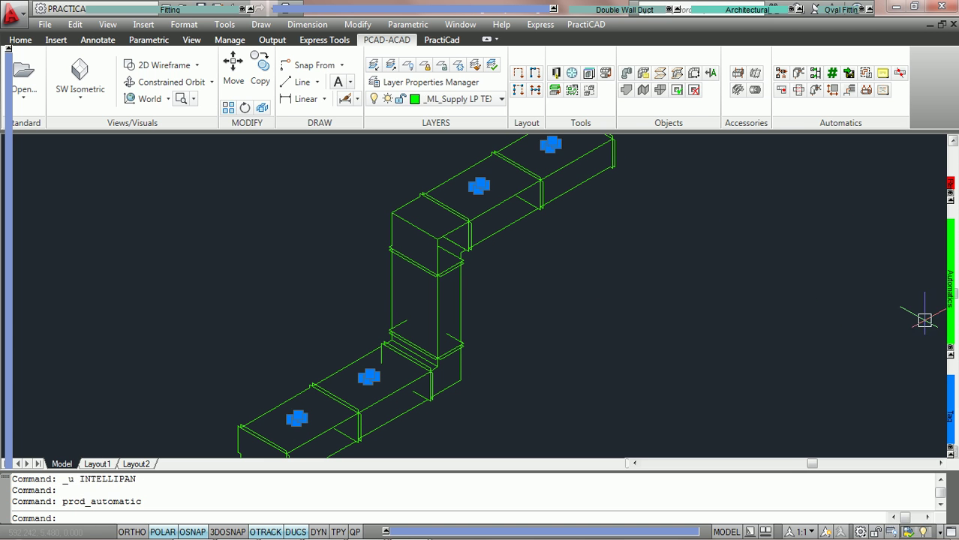
key(Delete)
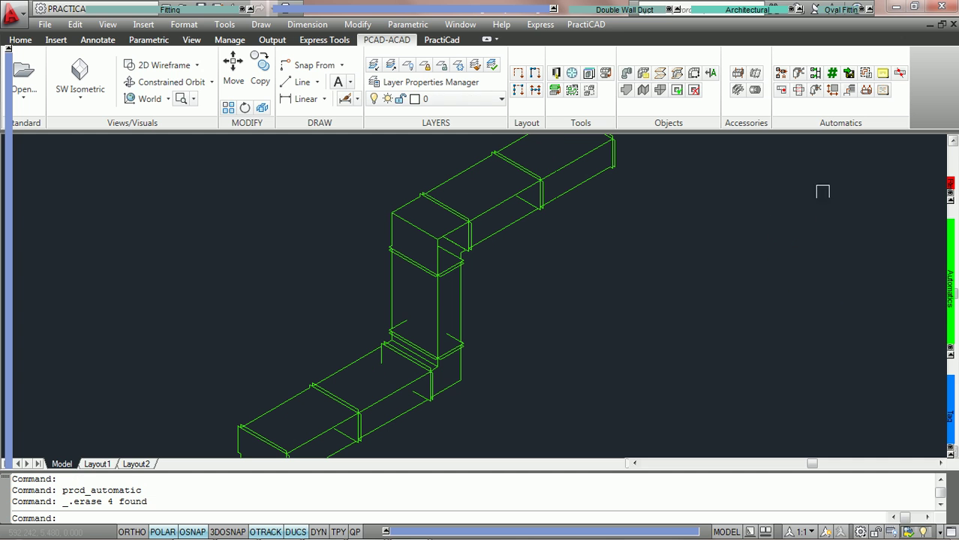
- Enable Use default place in the tag placement settings and retag the duct line from the lower end duct, including the vertical riser
click(882, 72)
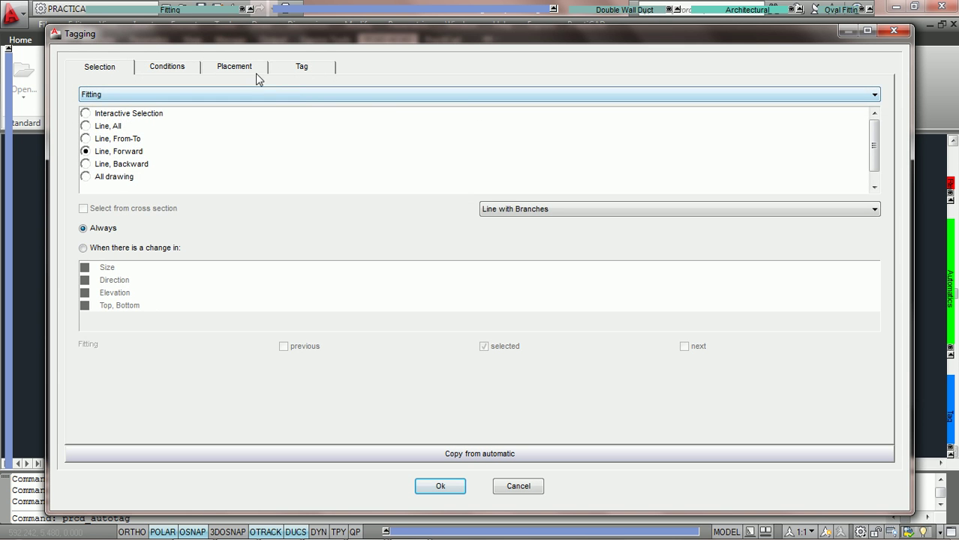
click(247, 69)
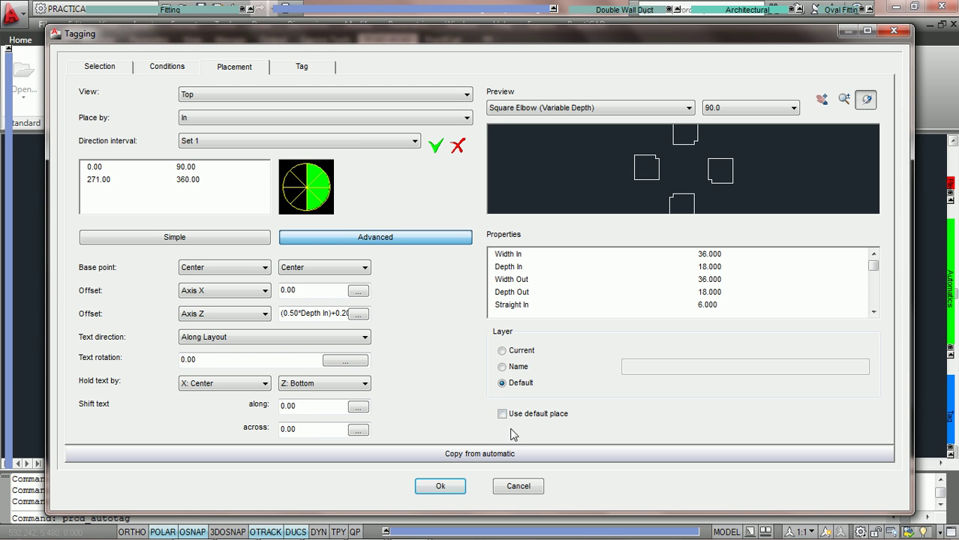
click(502, 415)
click(442, 485)
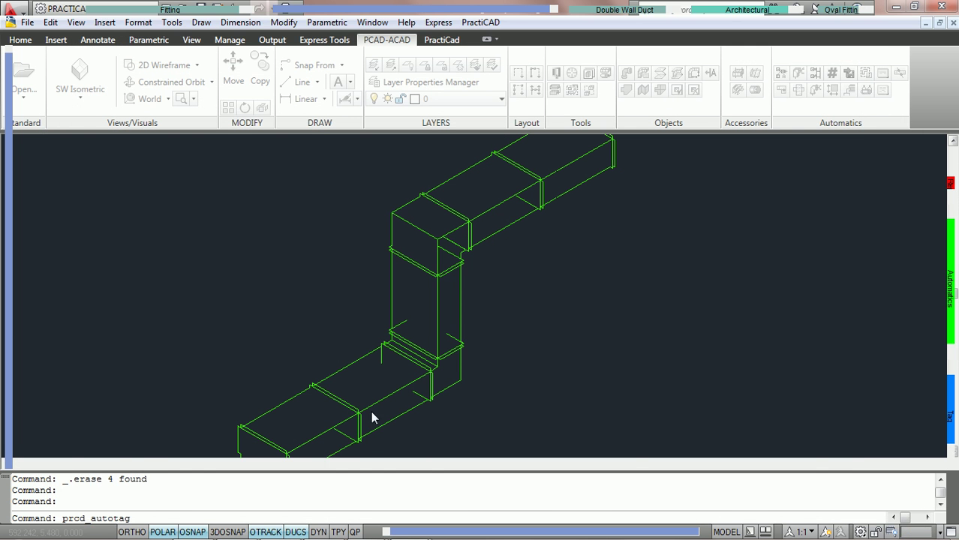
click(313, 435)
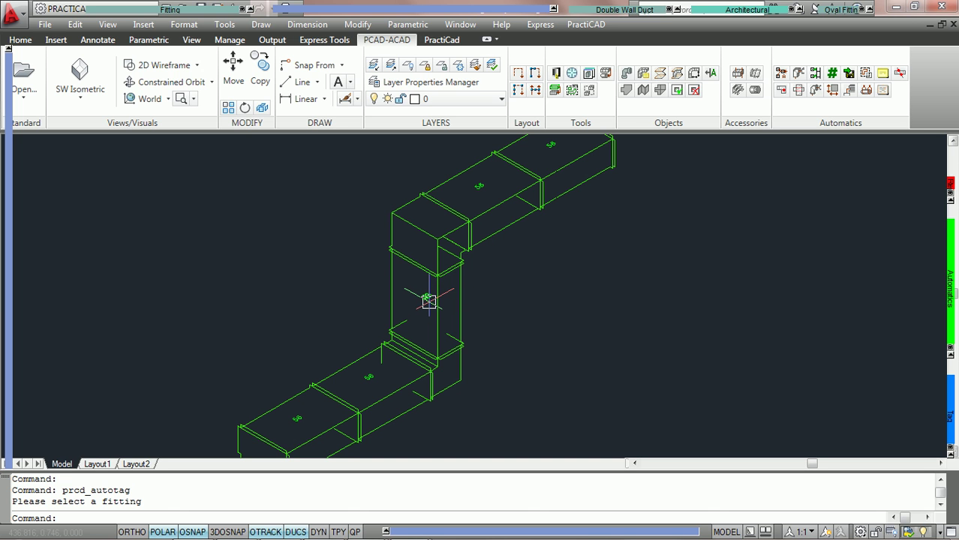
mouse_move(428, 300)
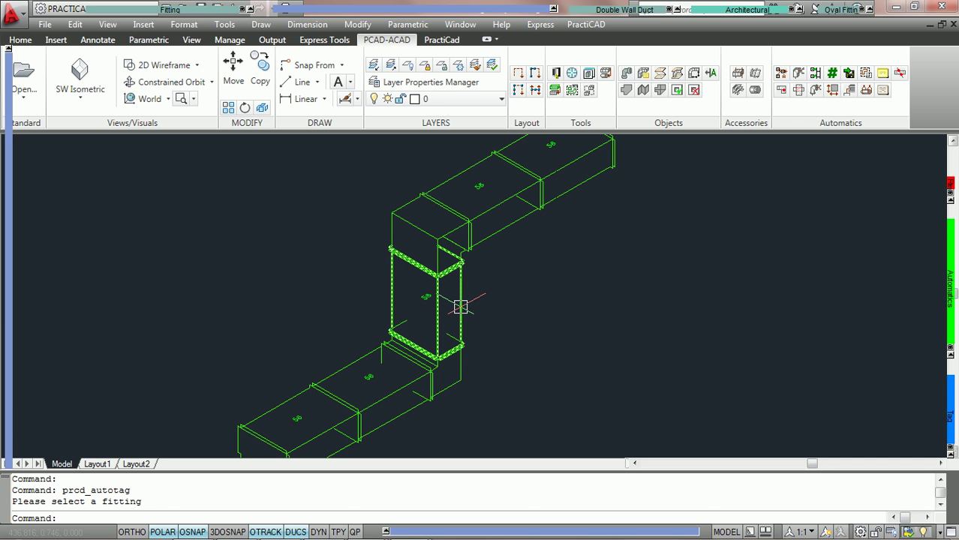
mouse_move(460, 307)
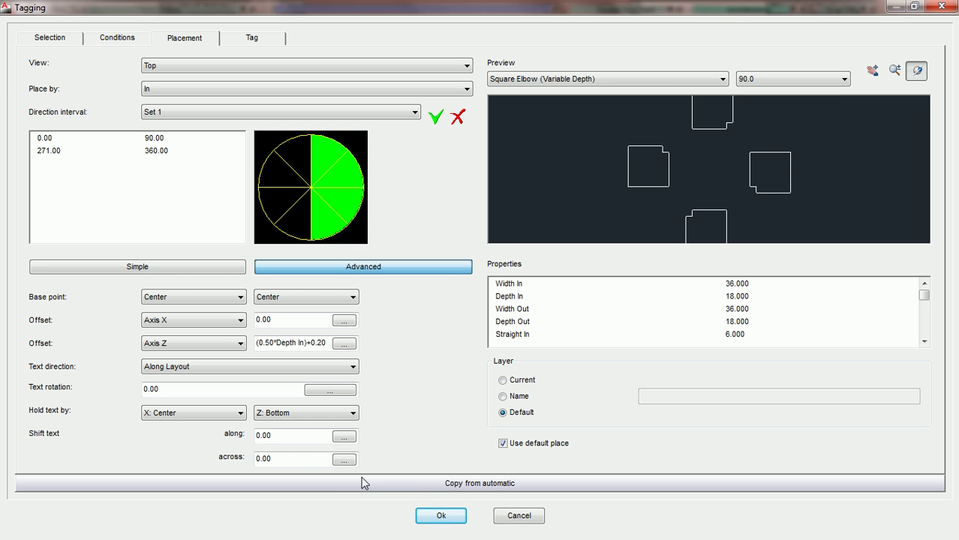
- Review the chosen tag, the conditions and the selection settings of the tagging setup, ending back at its placement settings
click(252, 41)
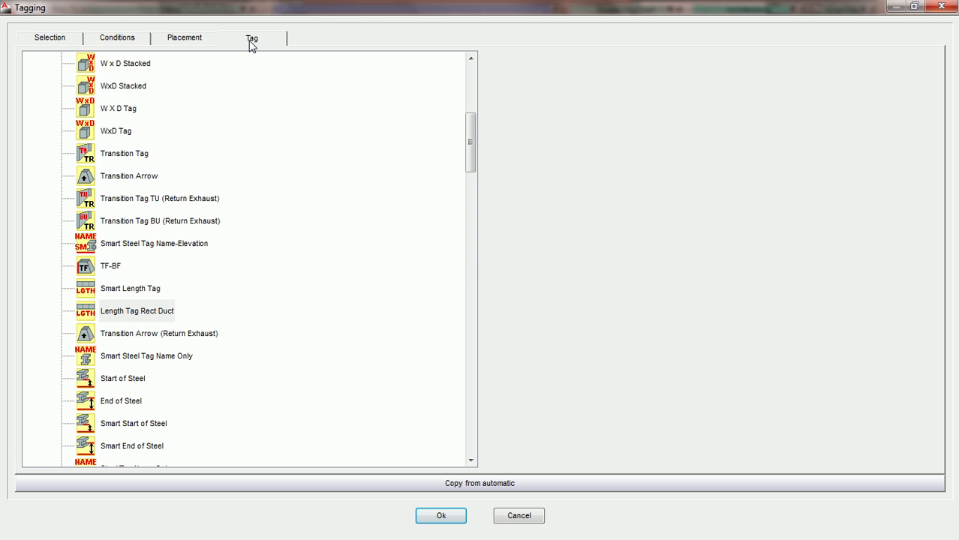
click(132, 39)
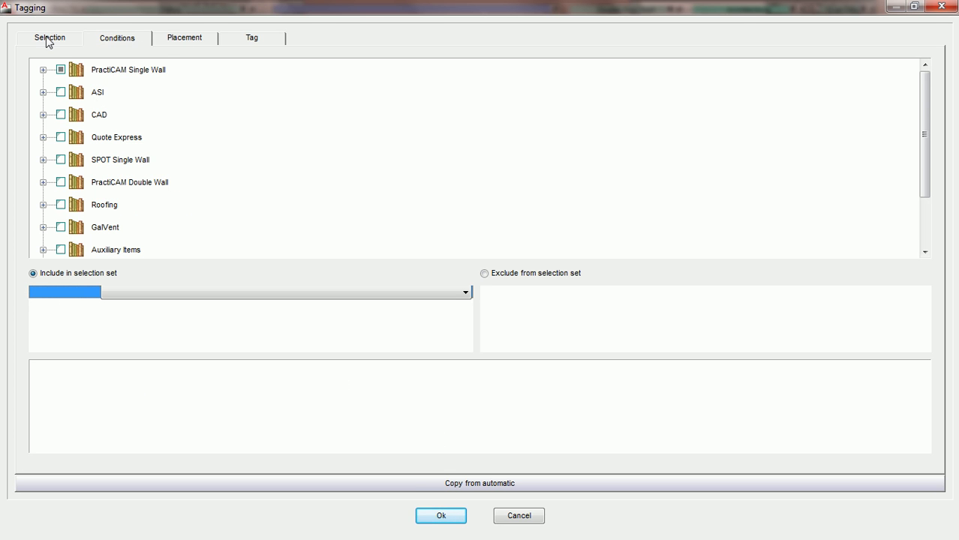
click(48, 39)
click(197, 44)
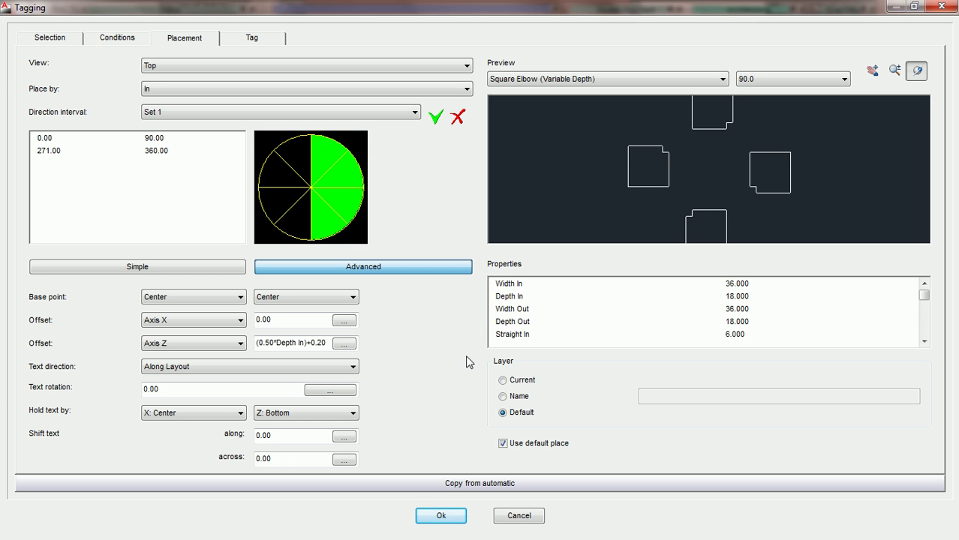
- Copy the tagging settings from the automatic 1-Length Tag Gr16 LGr25 in the Size Tag Autos (SW) library of PractiCAD Autos
click(470, 485)
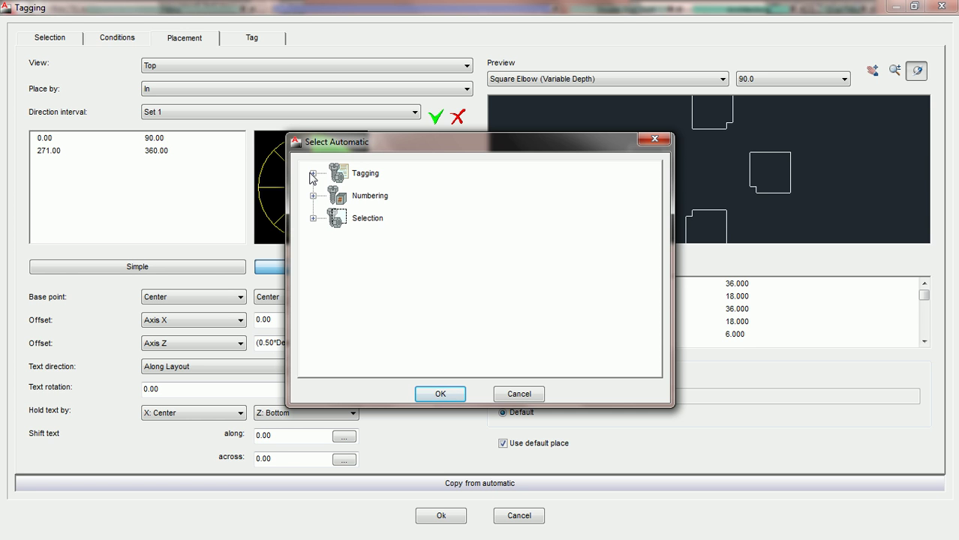
drag(360, 145, 467, 152)
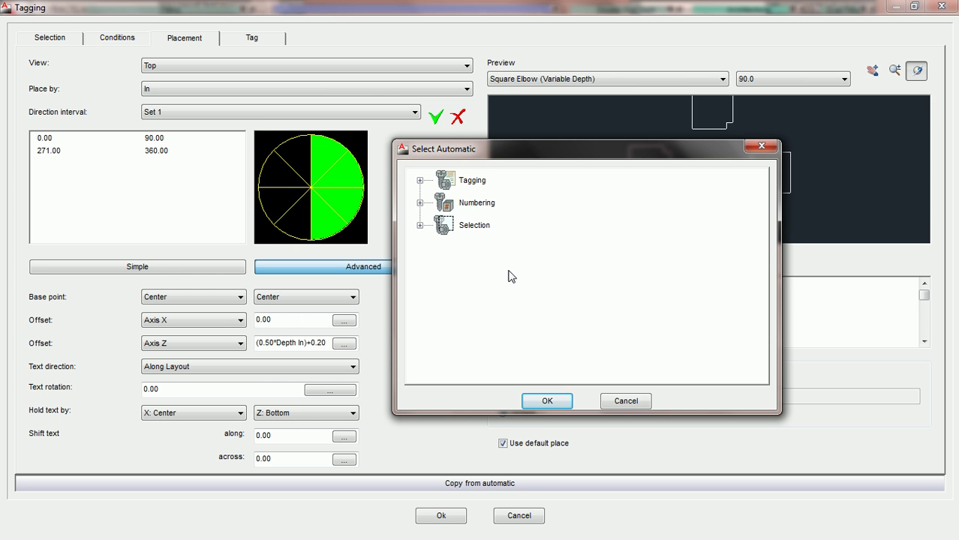
drag(523, 142, 416, 115)
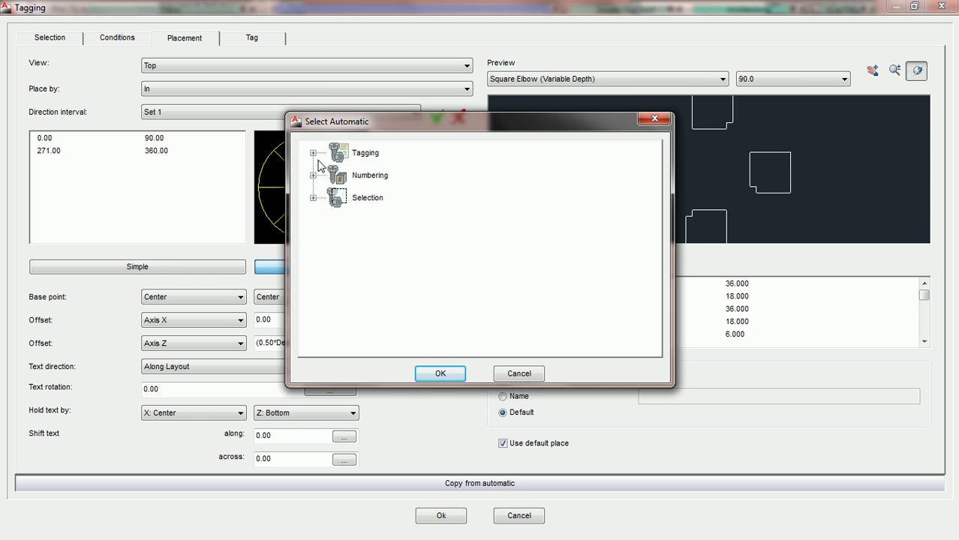
click(313, 153)
click(337, 176)
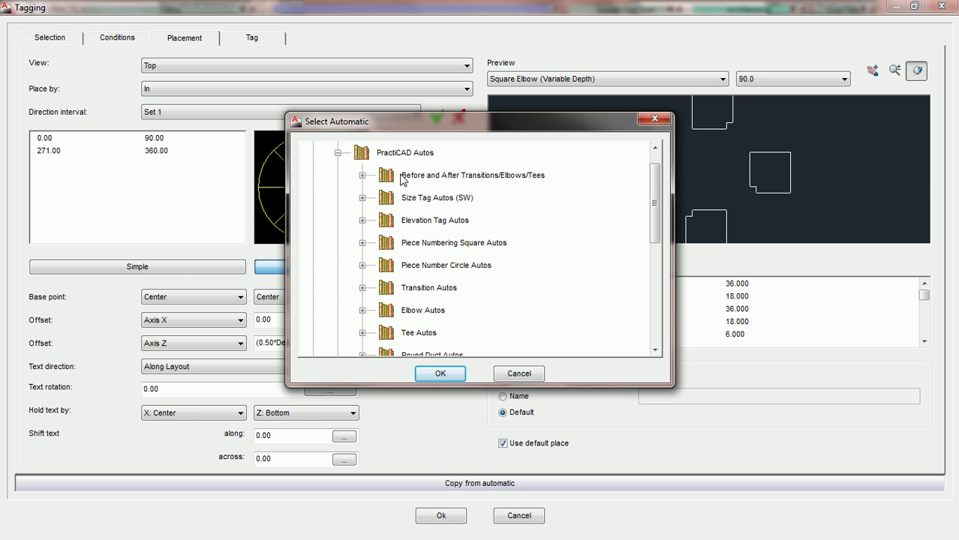
click(361, 198)
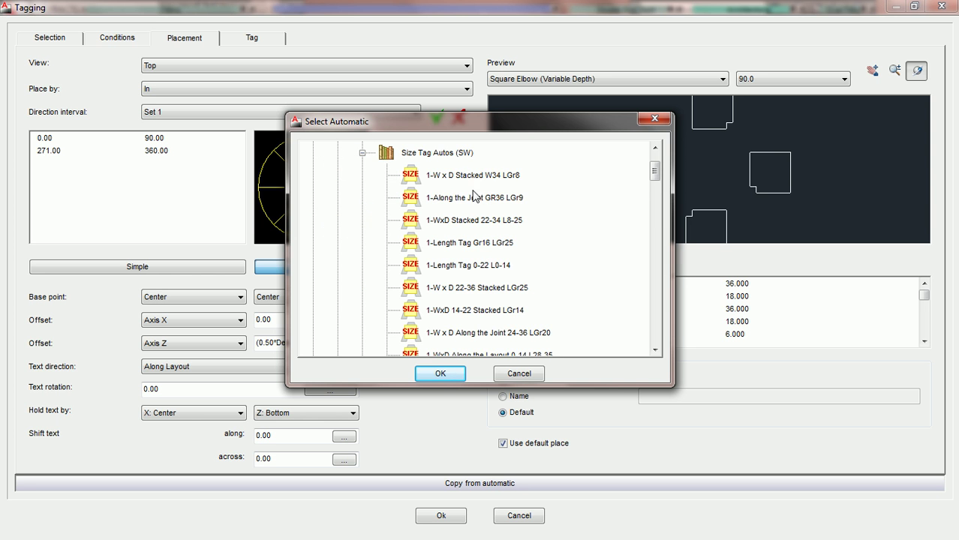
double_click(468, 243)
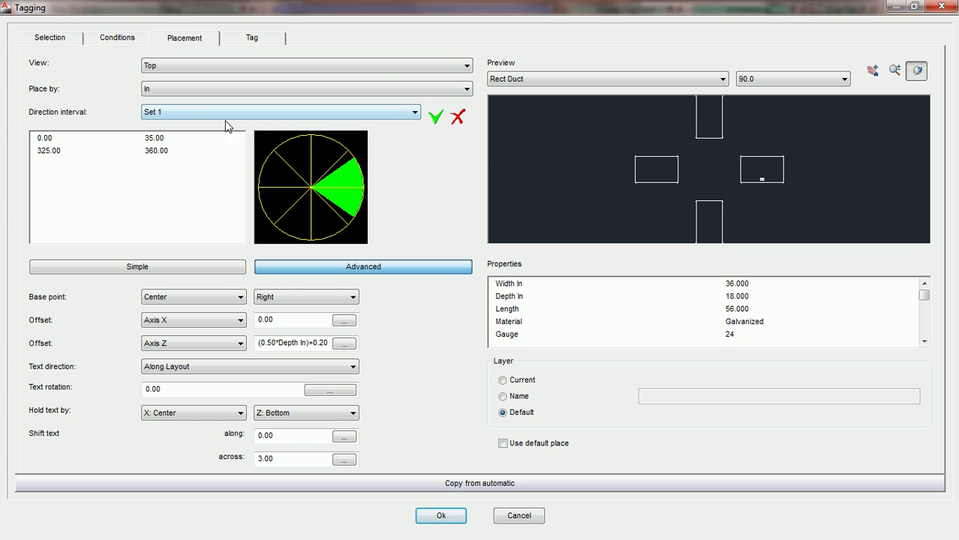
- Show the placement settings for direction interval Set 2 of the copied automatic
click(380, 113)
click(384, 135)
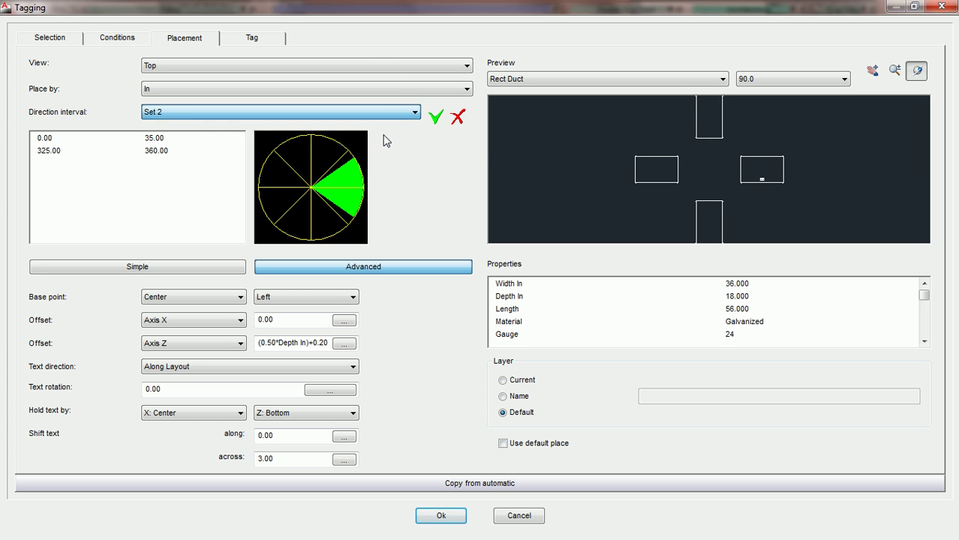